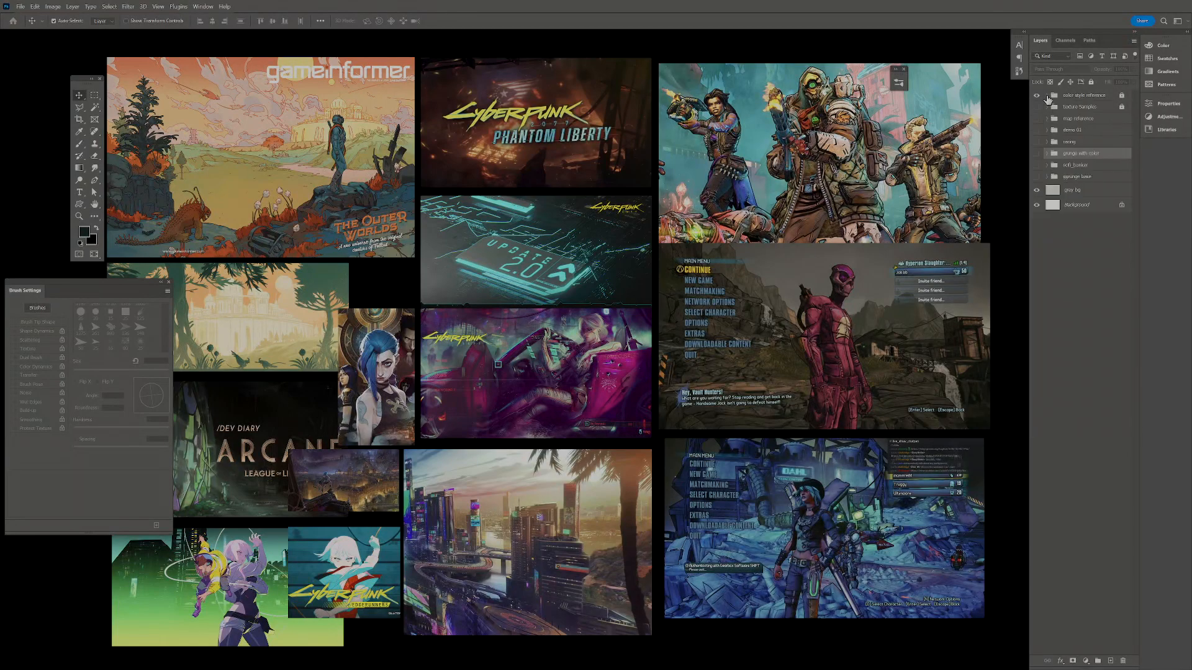
- Look through the layers of the color style reference group, collapse the group and hide it
{"action": "left_click", "coordinate": [1103, 95]}
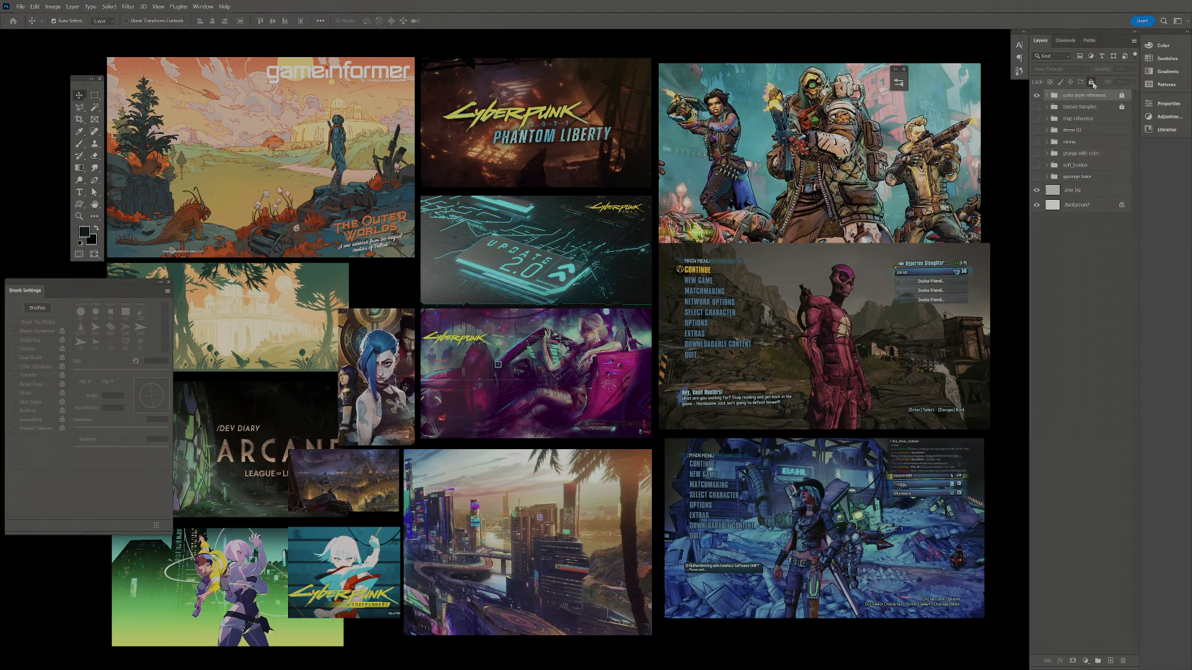
{"action": "left_click", "coordinate": [1048, 96]}
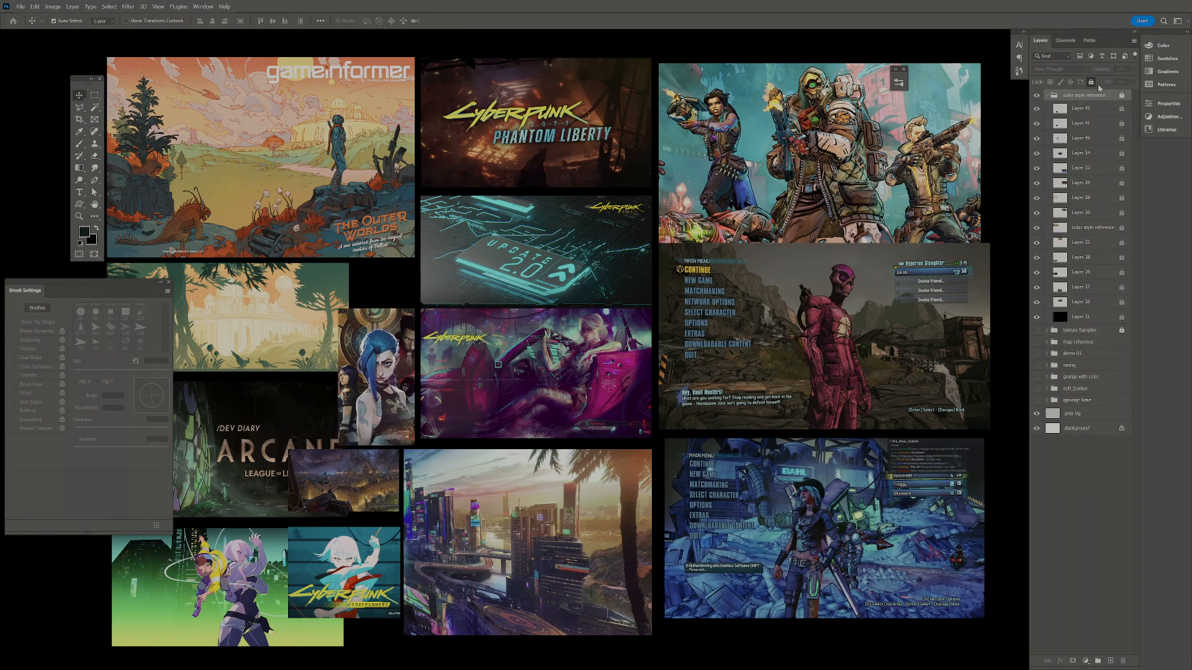
{"action": "left_click", "coordinate": [1036, 95]}
{"action": "left_click", "coordinate": [1047, 95]}
- View the texture samples group, hide it again and show the map reference group instead
{"action": "left_click", "coordinate": [1036, 106]}
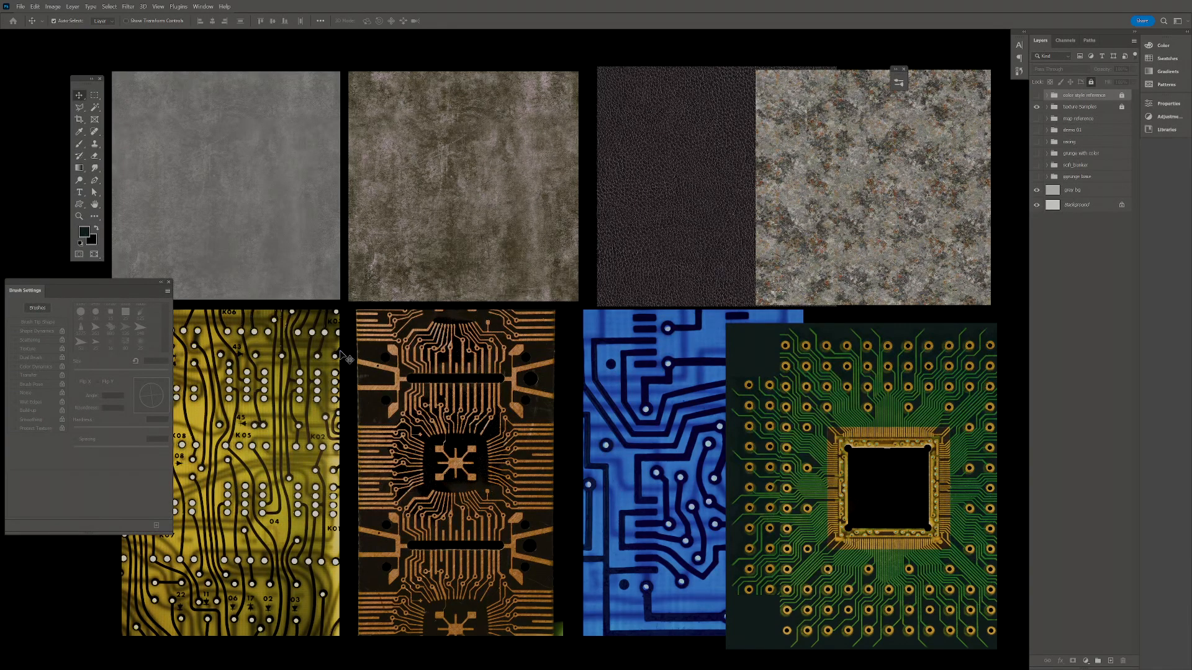
{"action": "left_click", "coordinate": [1037, 107]}
{"action": "left_click", "coordinate": [1036, 117]}
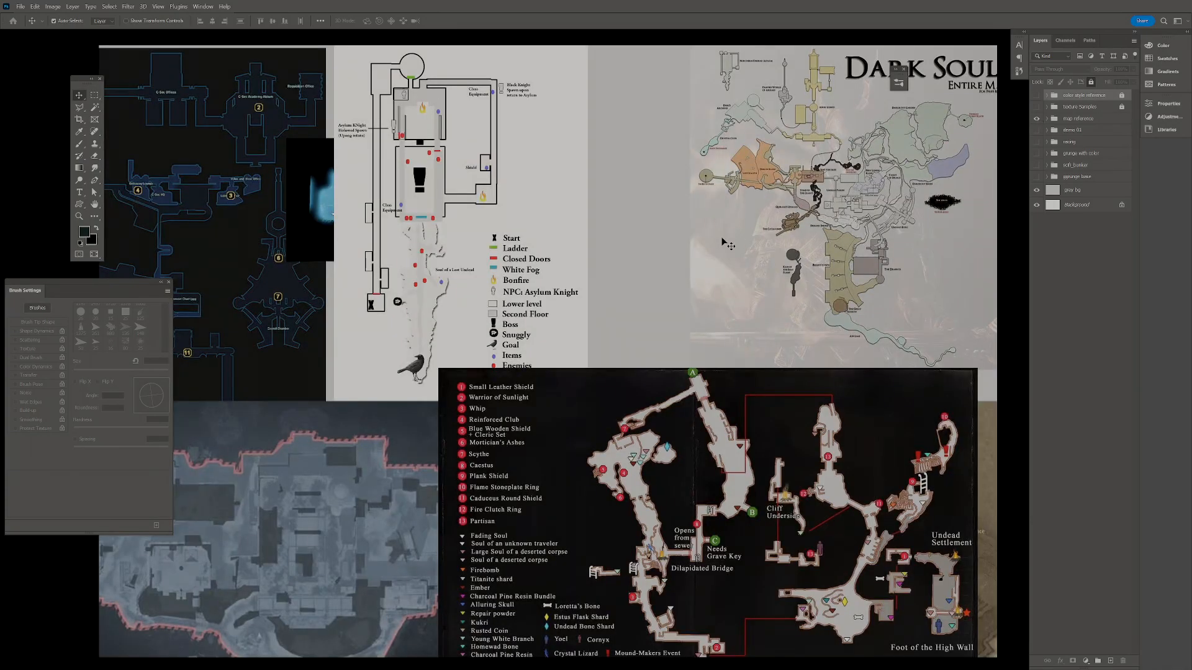
- Spread out the overlapping map references, shifting the asylum and dark blueprint maps right and placing the light-blue map over the blueprint
{"action": "key", "text": "z"}
{"action": "left_click_drag", "start_coordinate": [641, 264], "coordinate": [604, 266]}
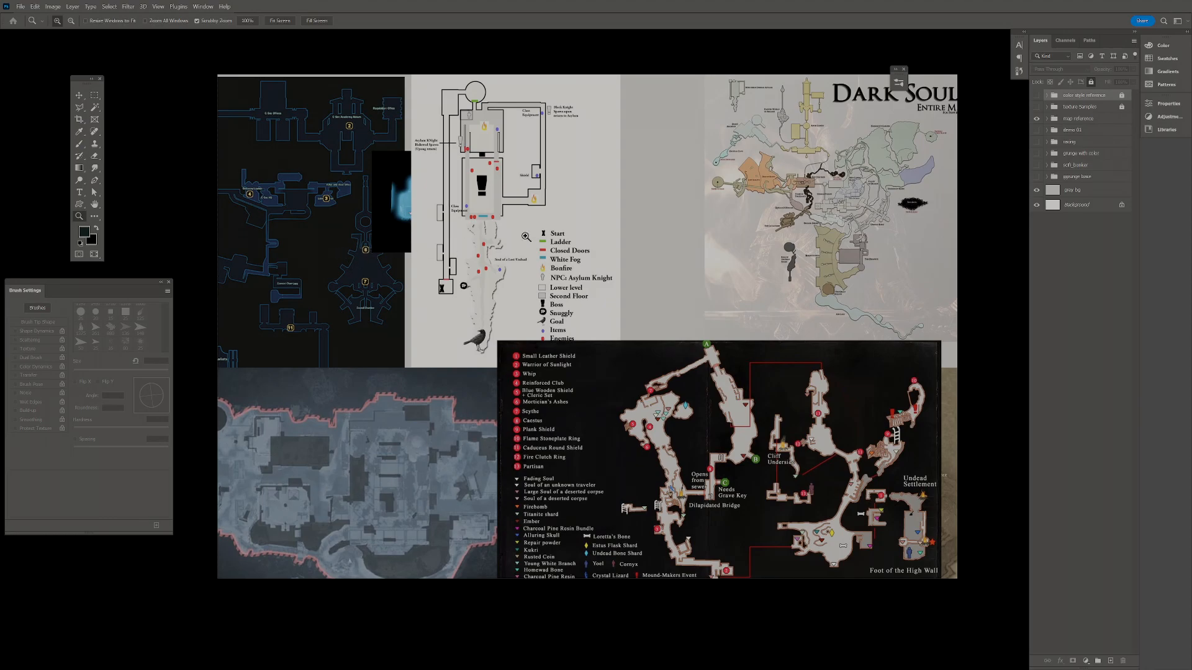
{"action": "key", "text": "v"}
{"action": "left_click_drag", "start_coordinate": [525, 237], "coordinate": [600, 229]}
{"action": "left_click_drag", "start_coordinate": [455, 219], "coordinate": [464, 334]}
{"action": "left_click_drag", "start_coordinate": [304, 222], "coordinate": [392, 220]}
{"action": "left_click_drag", "start_coordinate": [443, 298], "coordinate": [296, 280]}
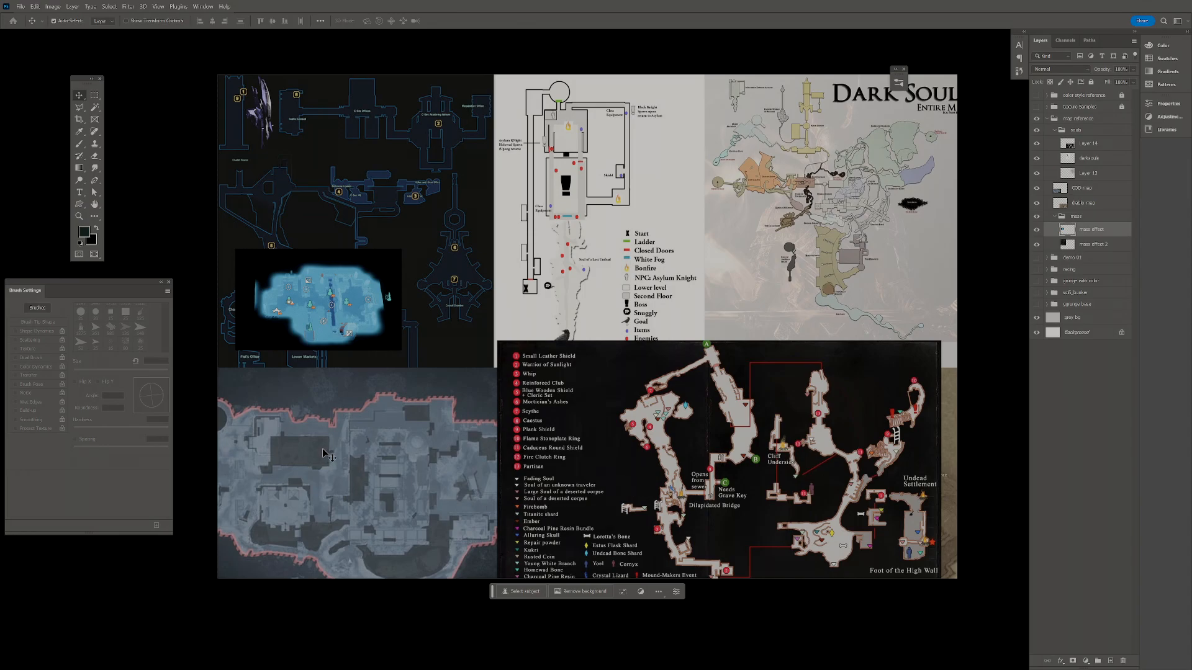
{"action": "scroll", "coordinate": [353, 438], "scroll_direction": "down", "scroll_amount": 3}
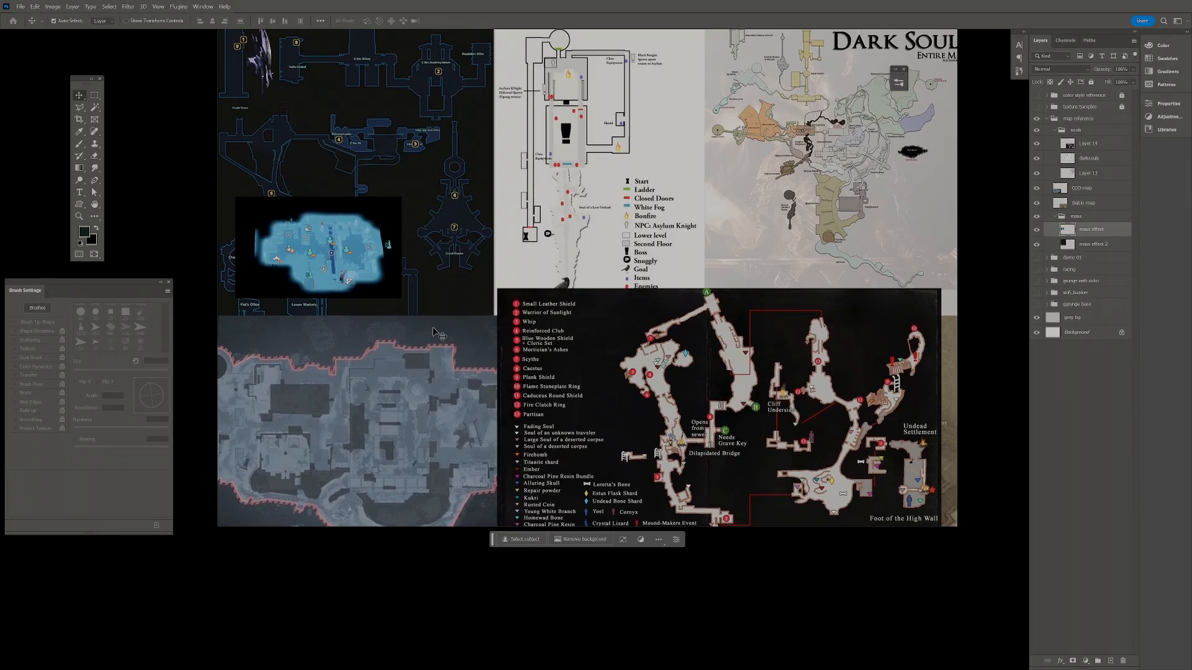
{"action": "scroll", "coordinate": [372, 434], "scroll_direction": "up", "scroll_amount": 4}
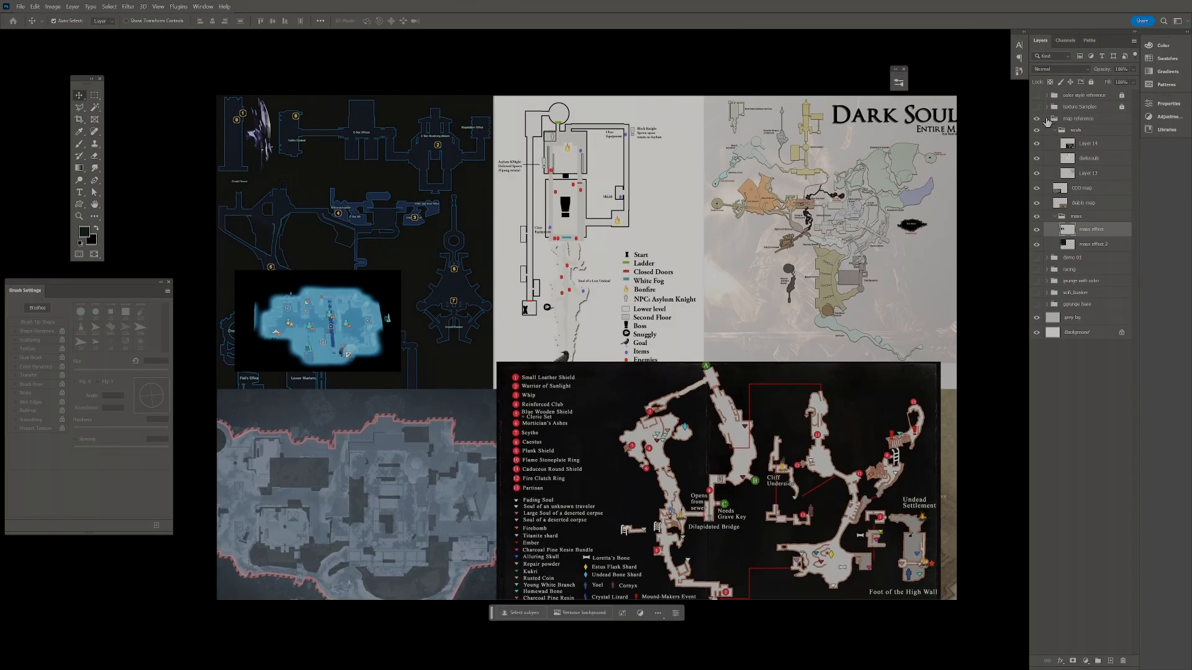
- Collapse and hide the map reference group, and show the demo 01 group
{"action": "left_click", "coordinate": [1048, 120]}
{"action": "left_click", "coordinate": [1037, 119]}
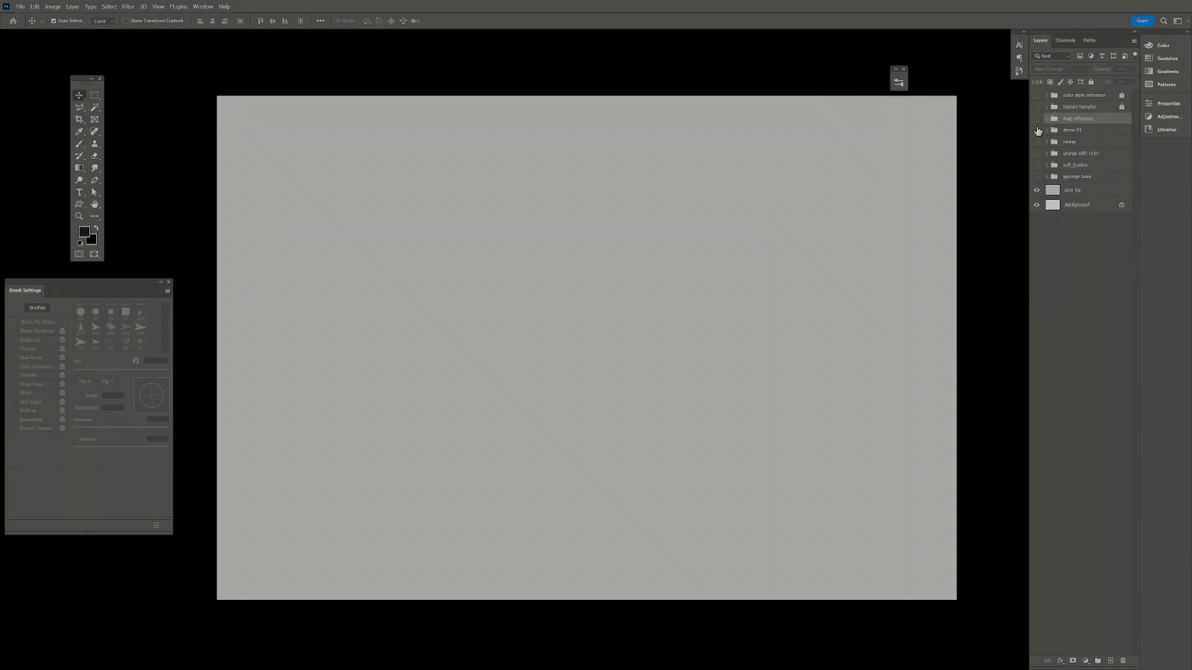
{"action": "left_click", "coordinate": [1036, 130]}
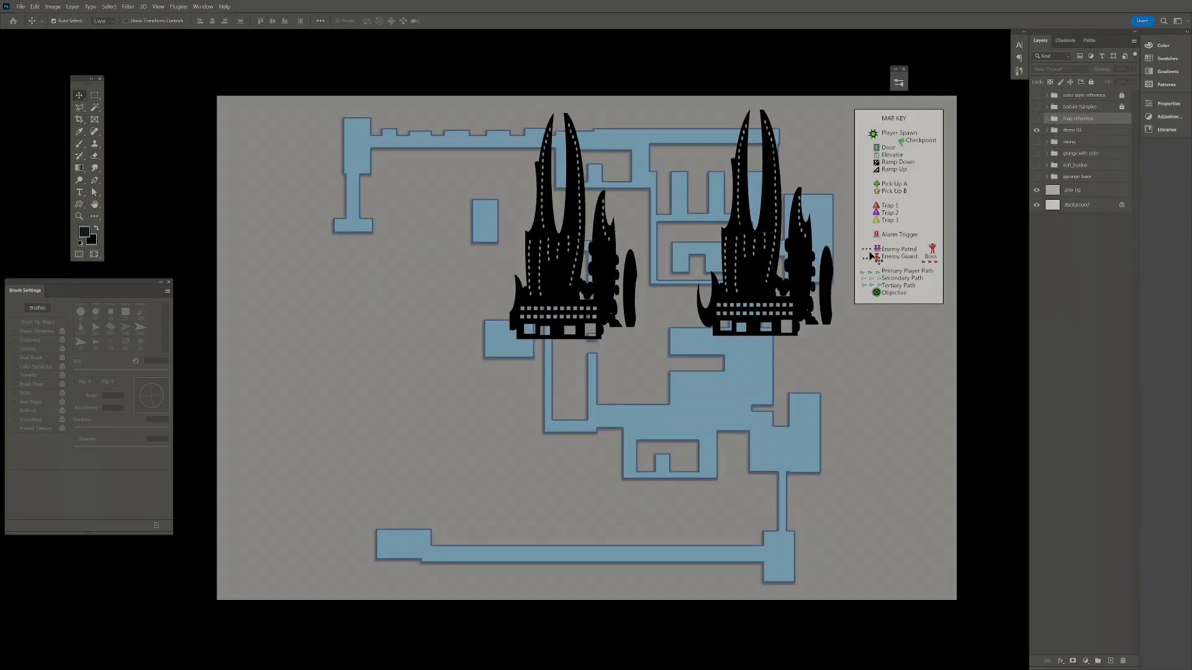
- Hide the black building silhouettes layer in the demo 01 group and expand the group's pathing folder
{"action": "left_click_drag", "start_coordinate": [744, 277], "coordinate": [499, 493]}
{"action": "left_click", "coordinate": [1036, 143]}
{"action": "left_click", "coordinate": [1036, 157]}
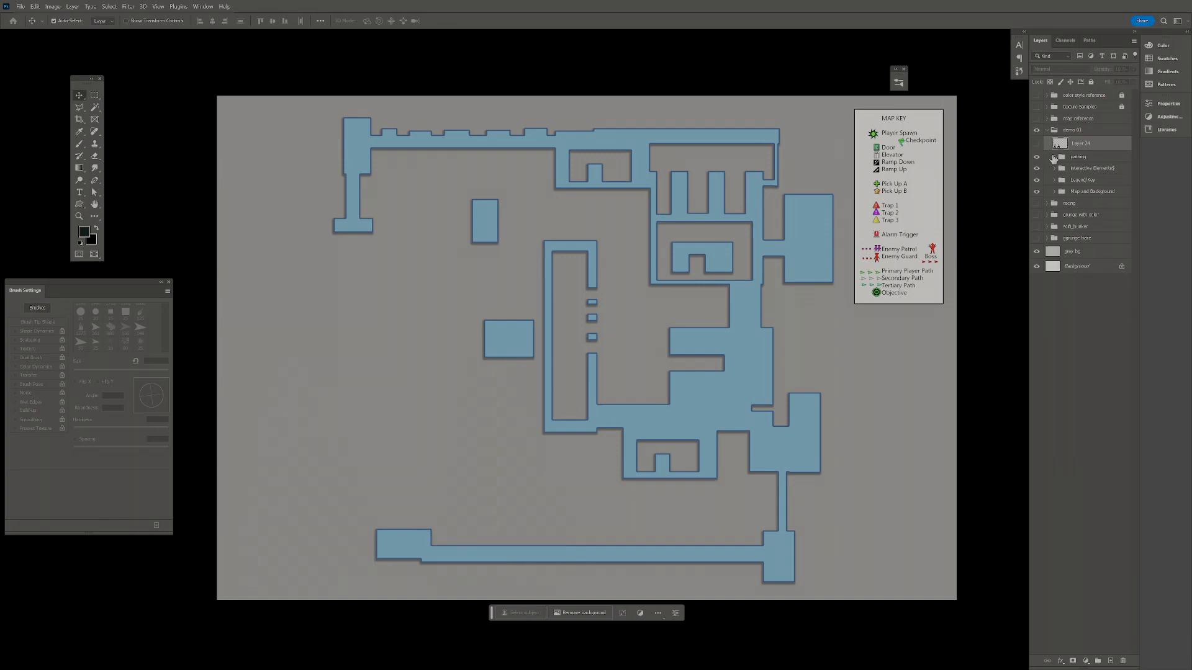
{"action": "left_click", "coordinate": [1053, 158]}
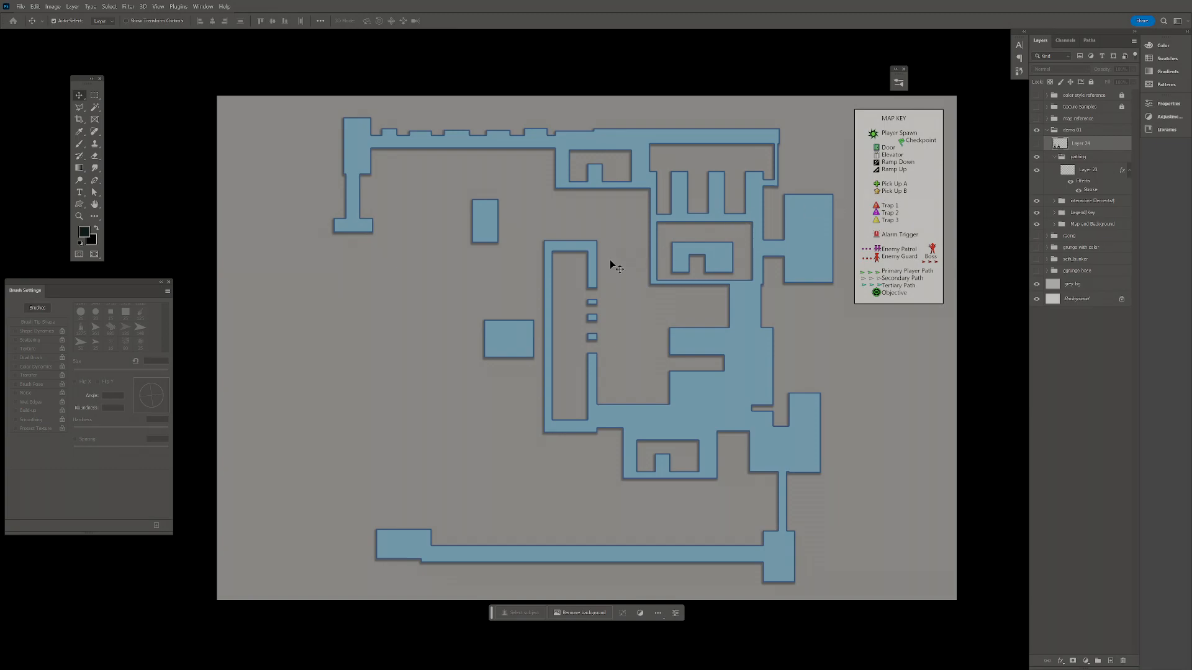
- Set the arrow Brush to the green sampled from the Primary Player Path symbol and select the layer inside the pathing group
{"action": "key", "text": "b"}
{"action": "left_click_drag", "start_coordinate": [101, 287], "coordinate": [125, 279]}
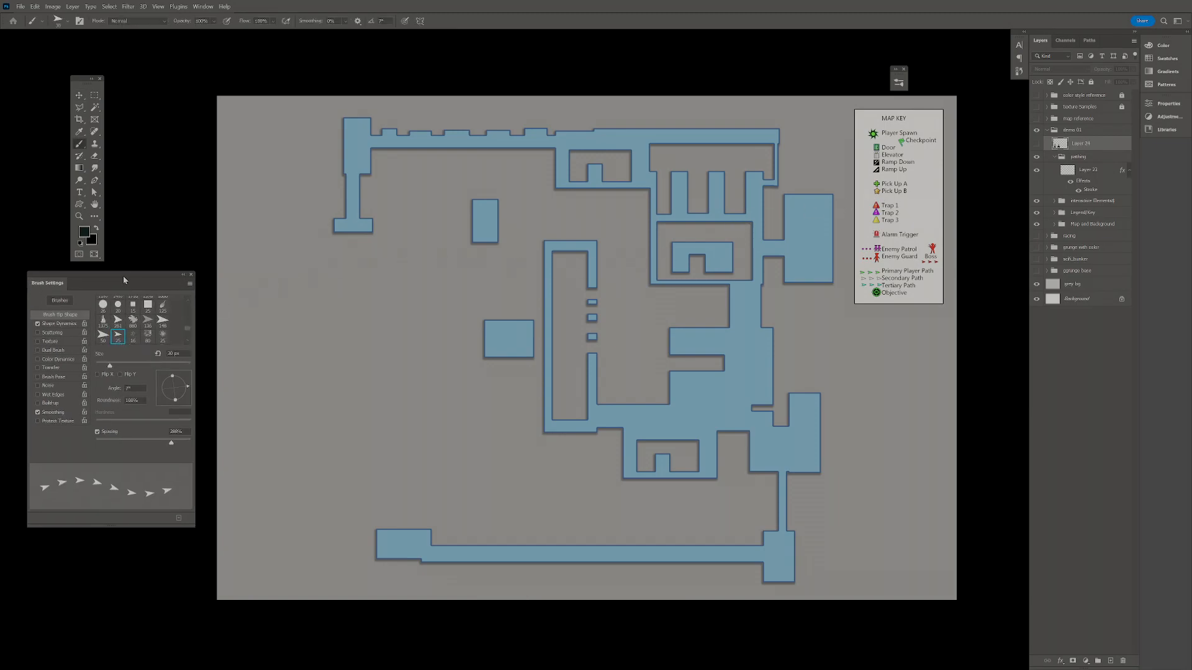
{"action": "key", "text": "i"}
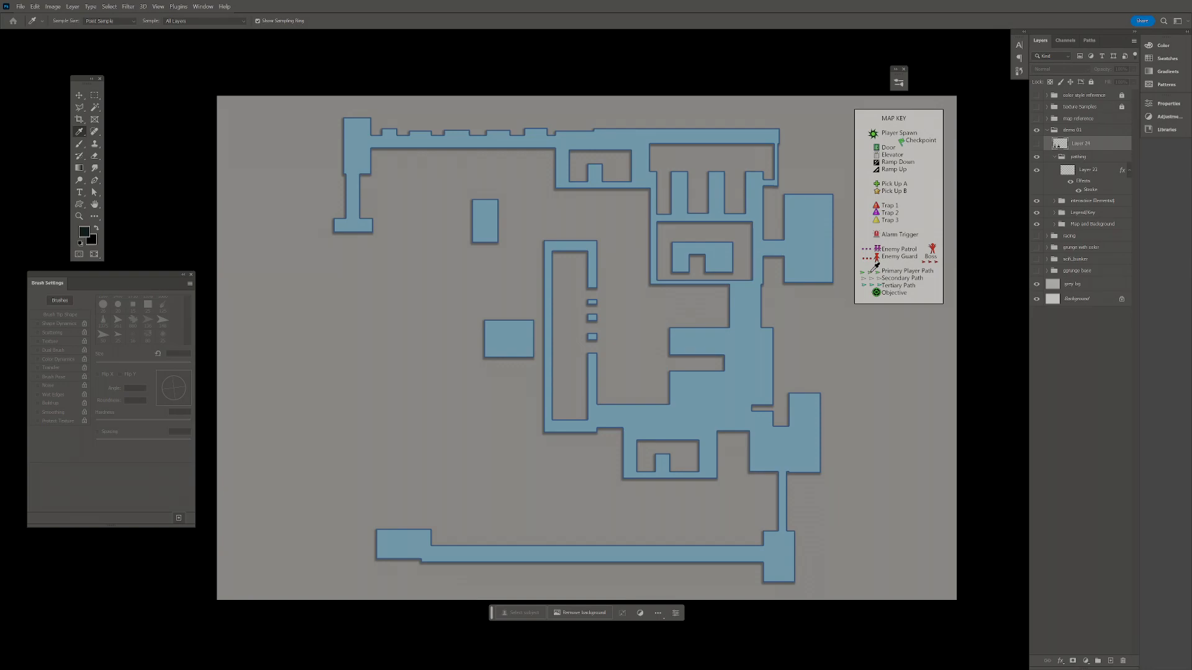
{"action": "left_click", "coordinate": [871, 271]}
{"action": "key", "text": "b"}
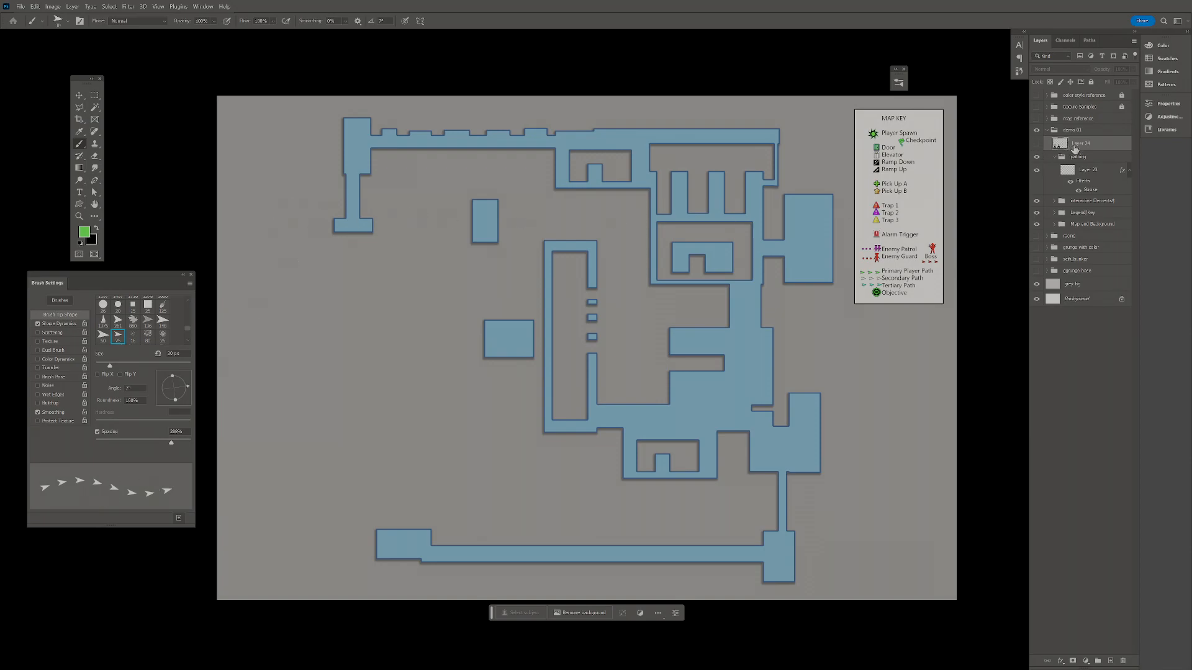
{"action": "left_click", "coordinate": [1091, 173]}
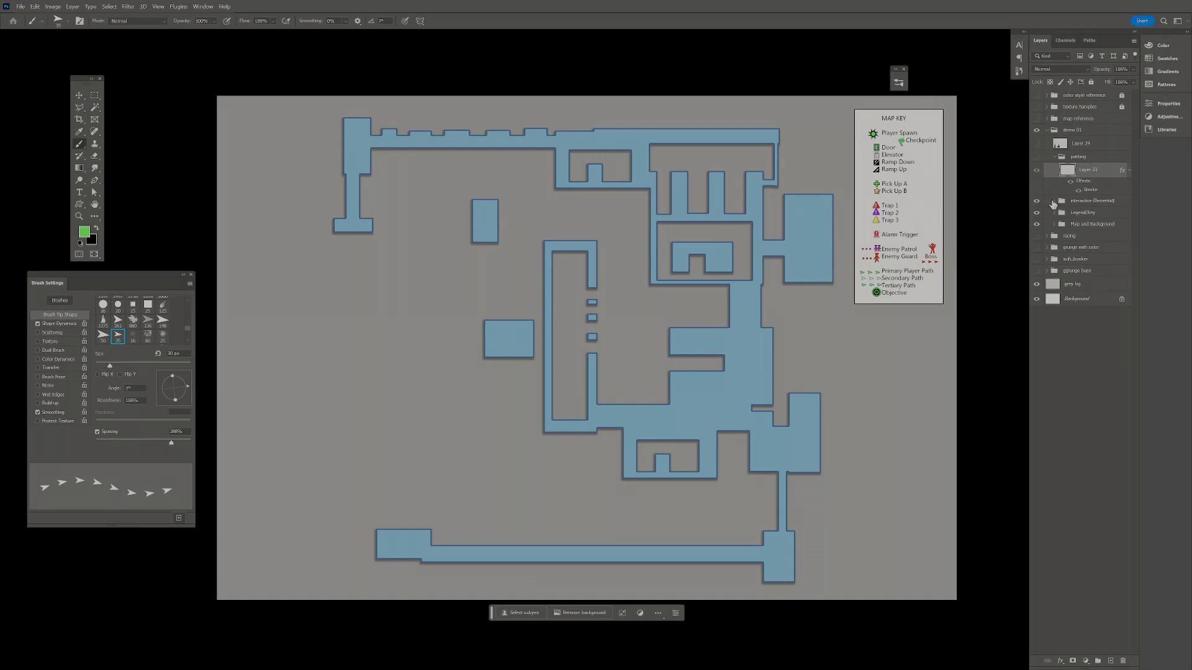
- Expand the interactive elements group and identify the trap 1 and trap 2 symbol layers belonging to the map key
{"action": "left_click", "coordinate": [1053, 202]}
{"action": "left_click", "coordinate": [1054, 203]}
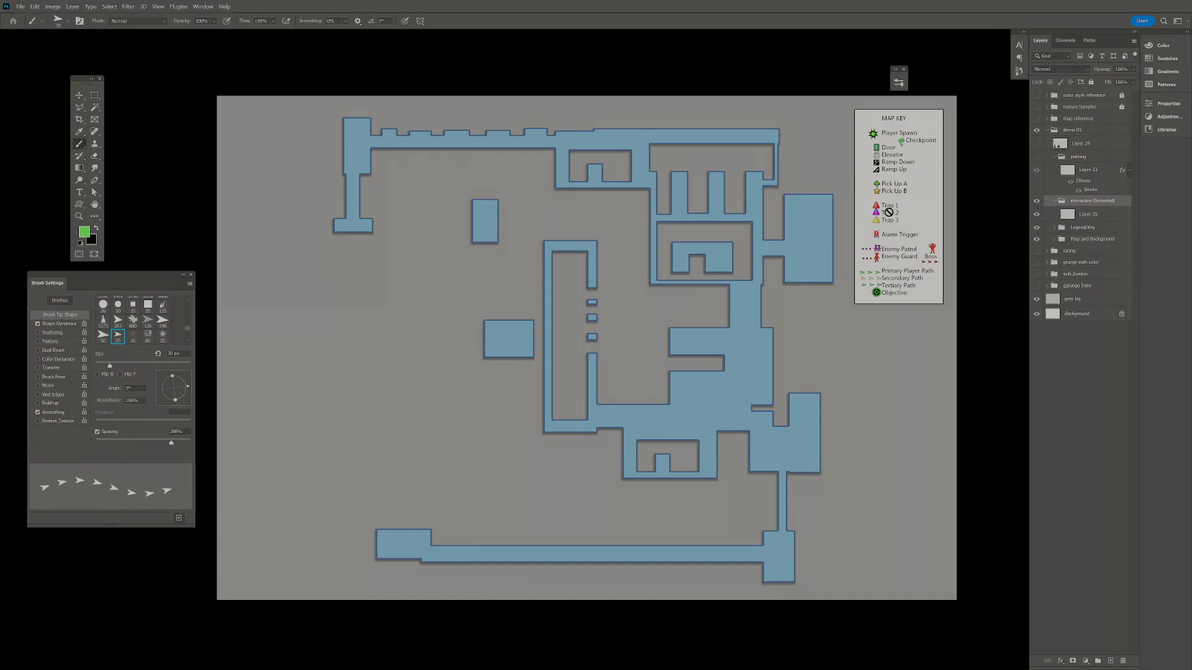
{"action": "key", "text": "v"}
{"action": "left_click", "coordinate": [876, 208]}
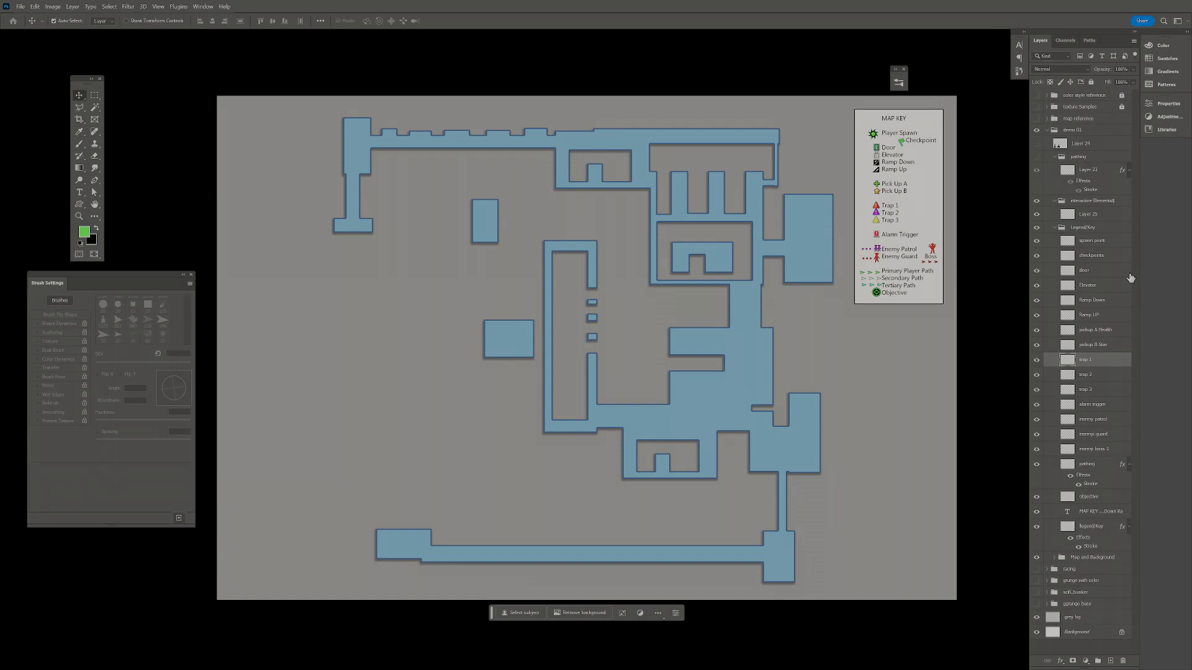
{"action": "left_click", "coordinate": [1095, 378]}
{"action": "left_click", "coordinate": [1037, 377]}
{"action": "left_click", "coordinate": [1037, 377]}
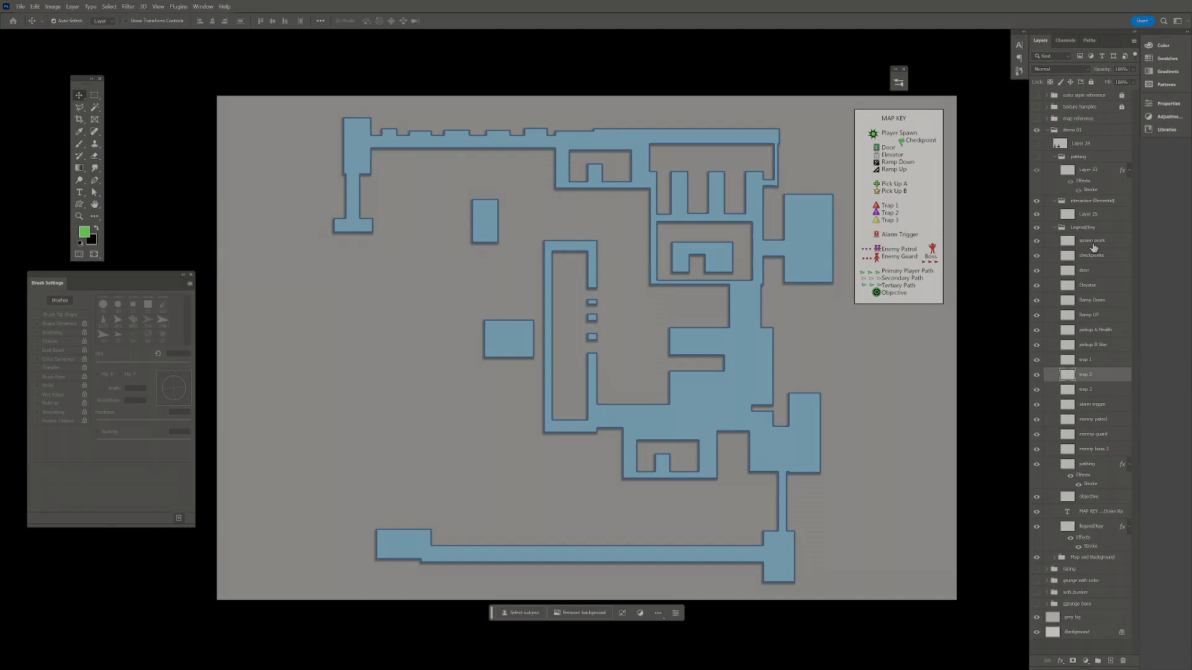
- Review the copy and paste layer style options on the pathing layer's effects
{"action": "right_click", "coordinate": [1121, 175]}
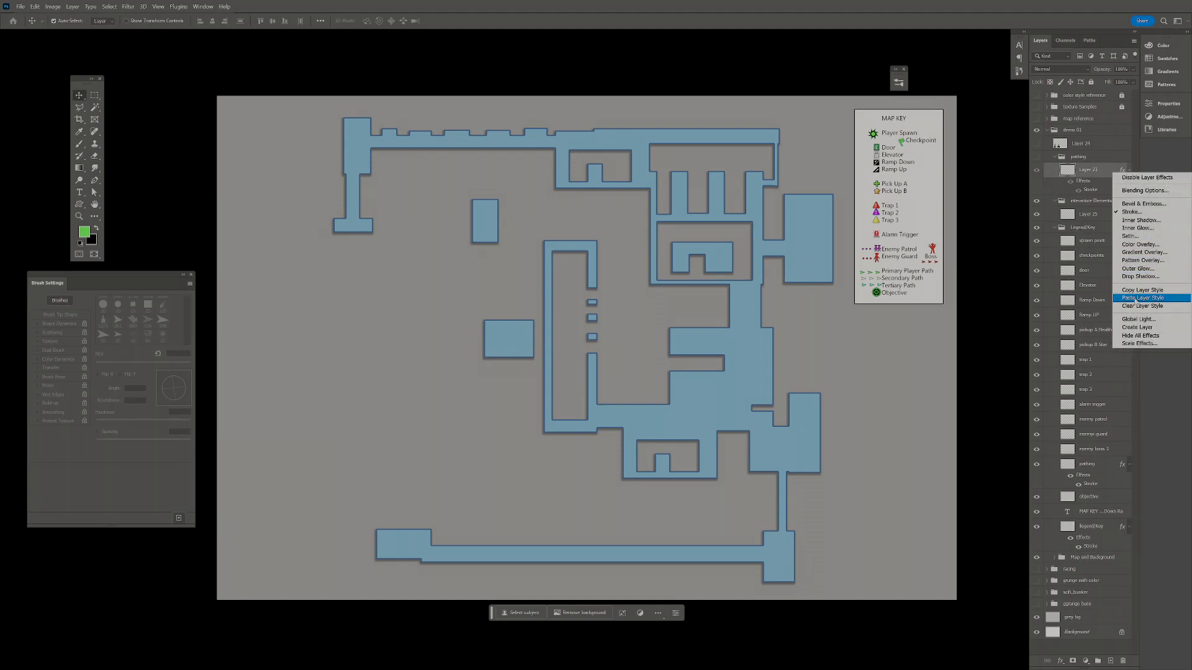
{"action": "left_click", "coordinate": [1138, 299]}
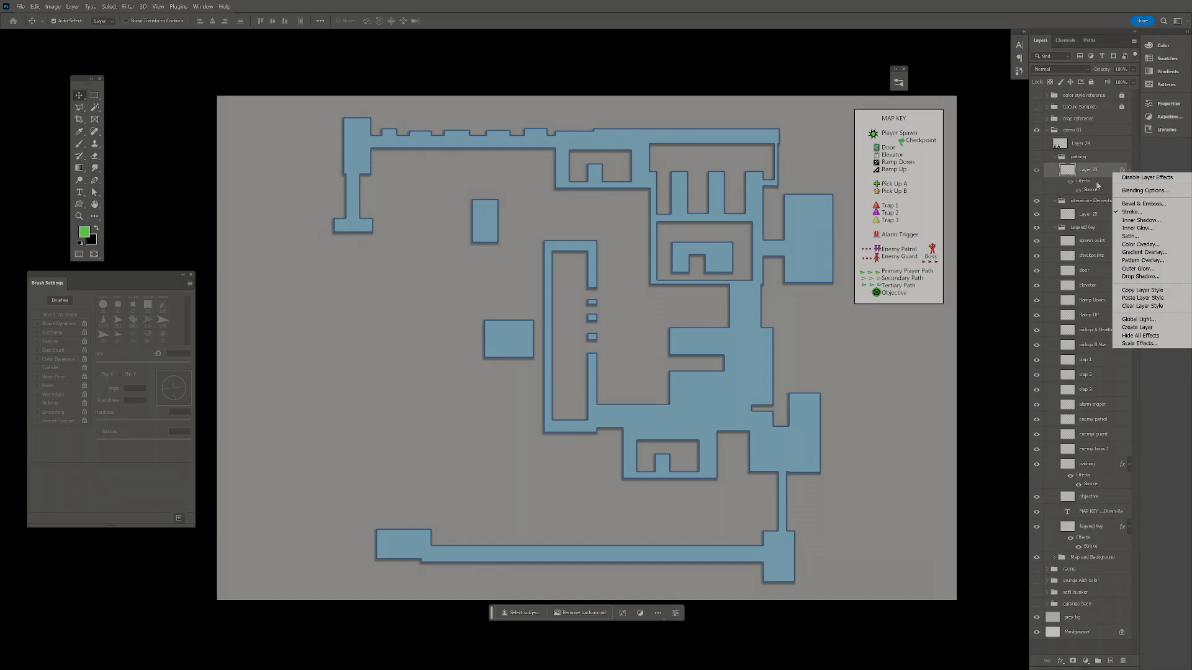
{"action": "left_click", "coordinate": [1091, 260]}
- Go through the map key's symbol layers, selecting the range from spawn point to pickup B
{"action": "left_click", "coordinate": [1092, 272]}
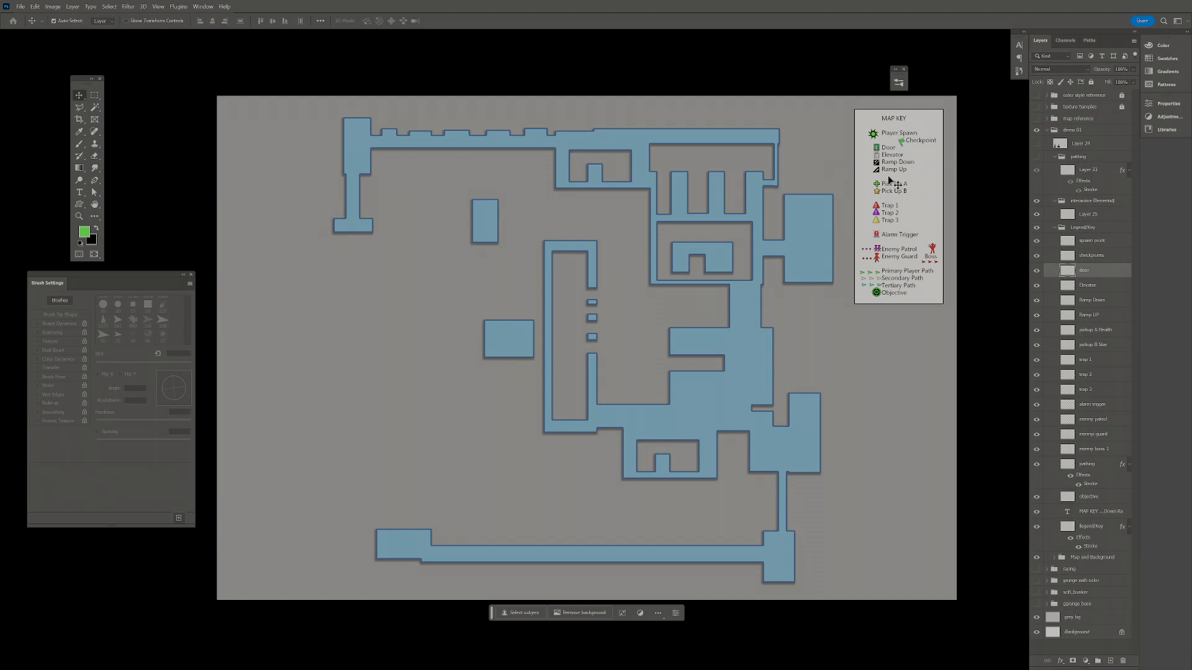
{"action": "left_click", "coordinate": [1094, 242]}
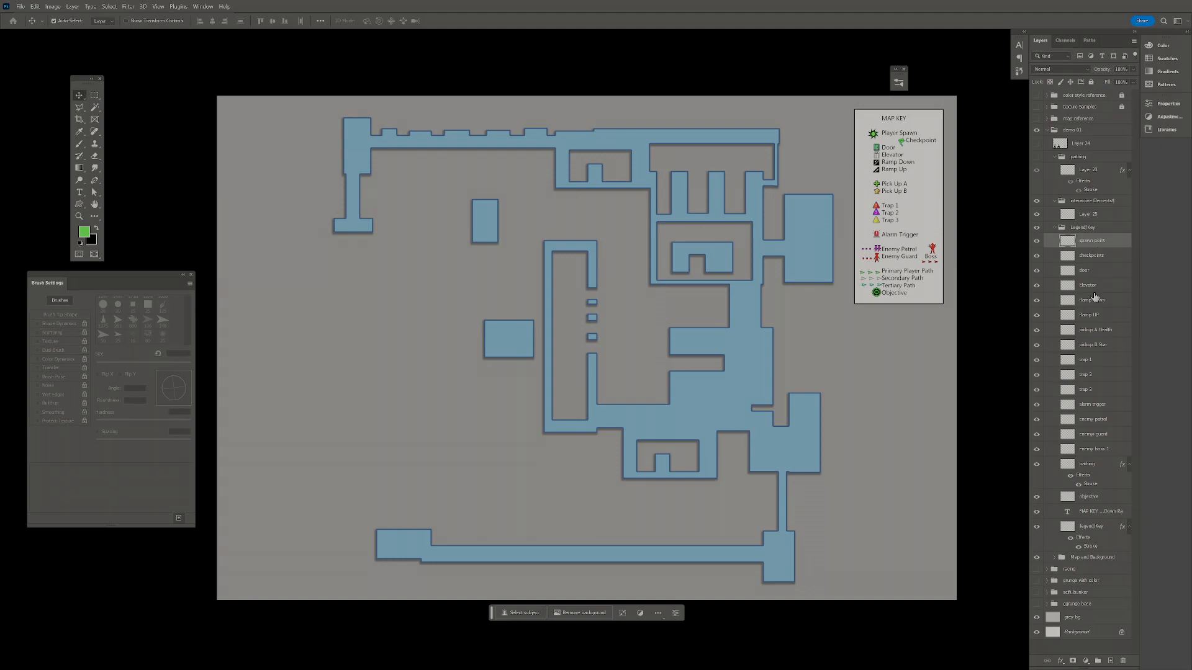
{"action": "left_click", "coordinate": [1099, 346], "text": "shift"}
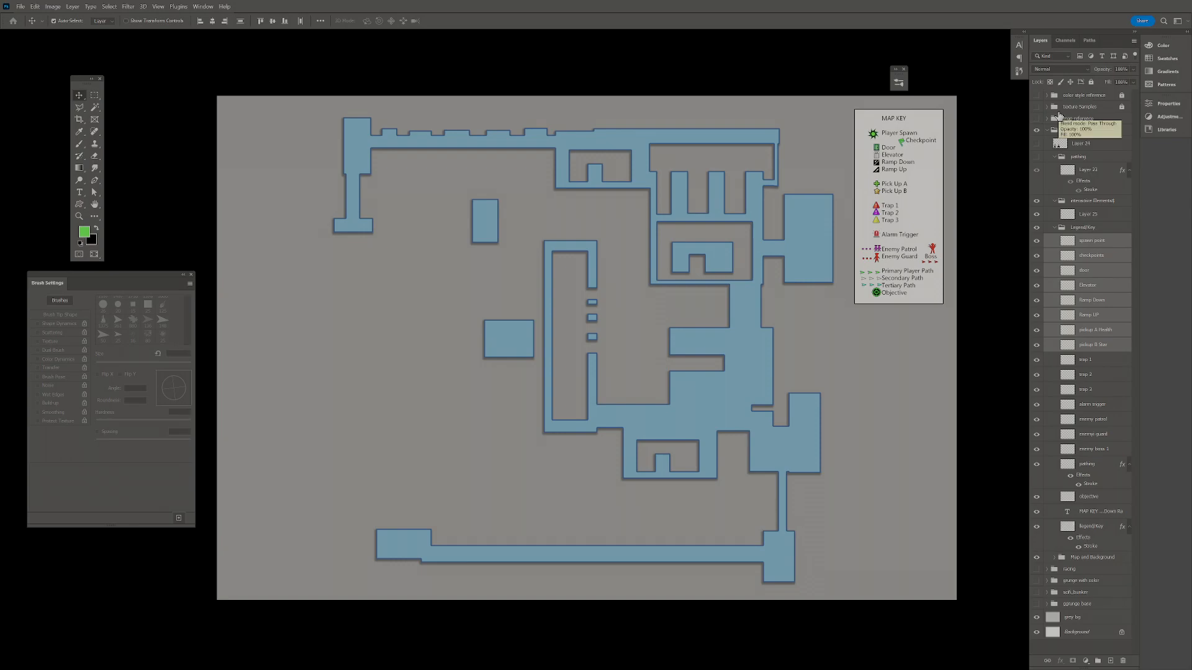
{"action": "left_click", "coordinate": [1051, 315]}
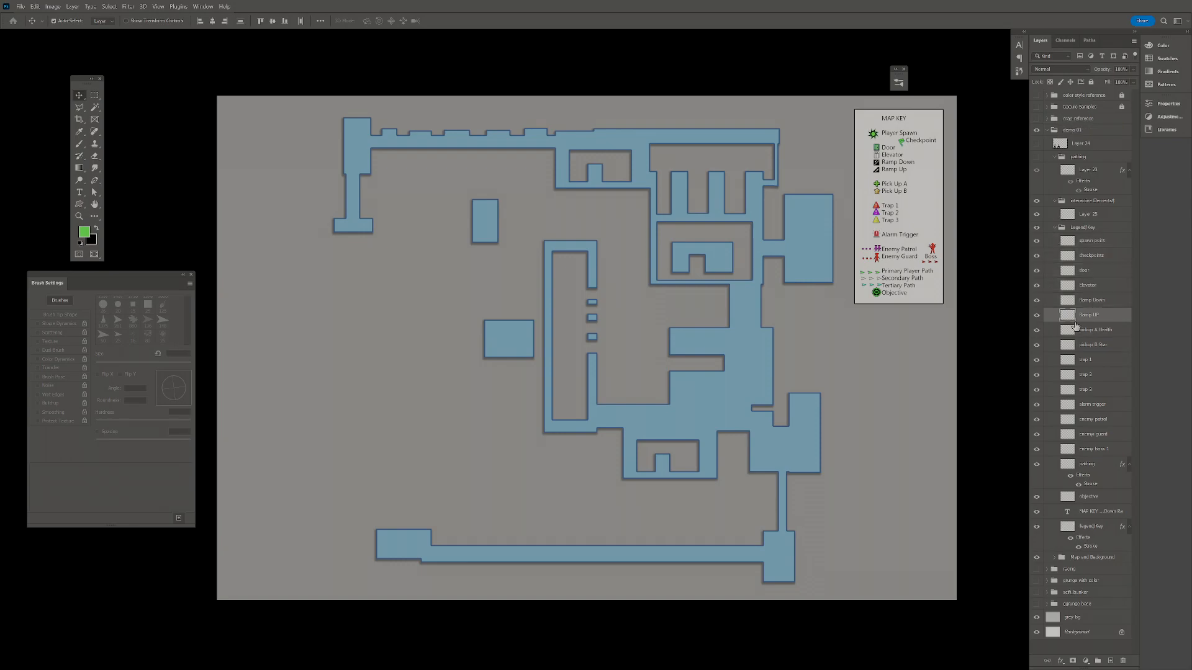
- Hide and collapse the map key group, along with its parent group demo 01
{"action": "left_click", "coordinate": [1037, 228]}
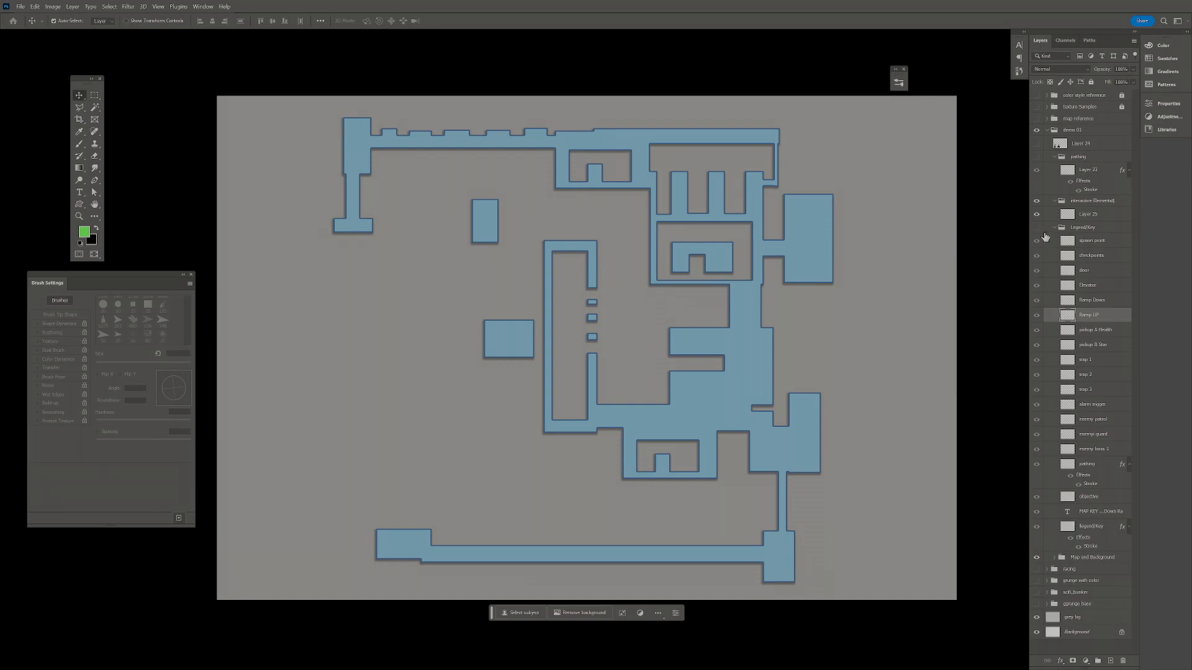
{"action": "left_click", "coordinate": [1054, 229]}
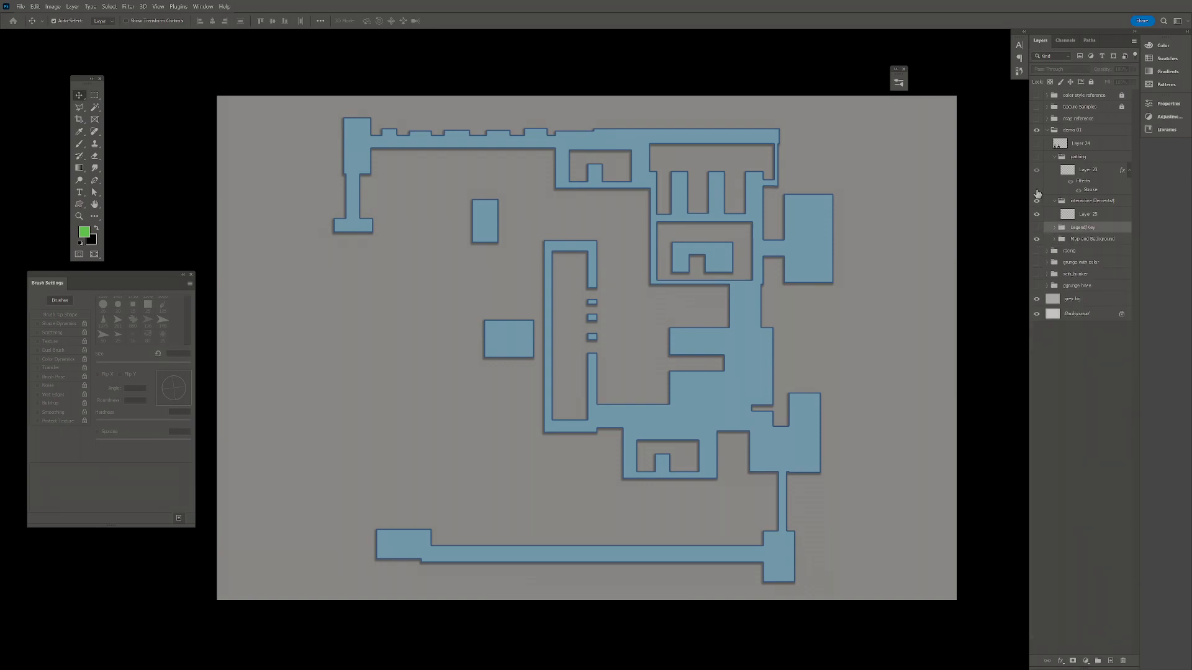
{"action": "left_click", "coordinate": [1037, 131]}
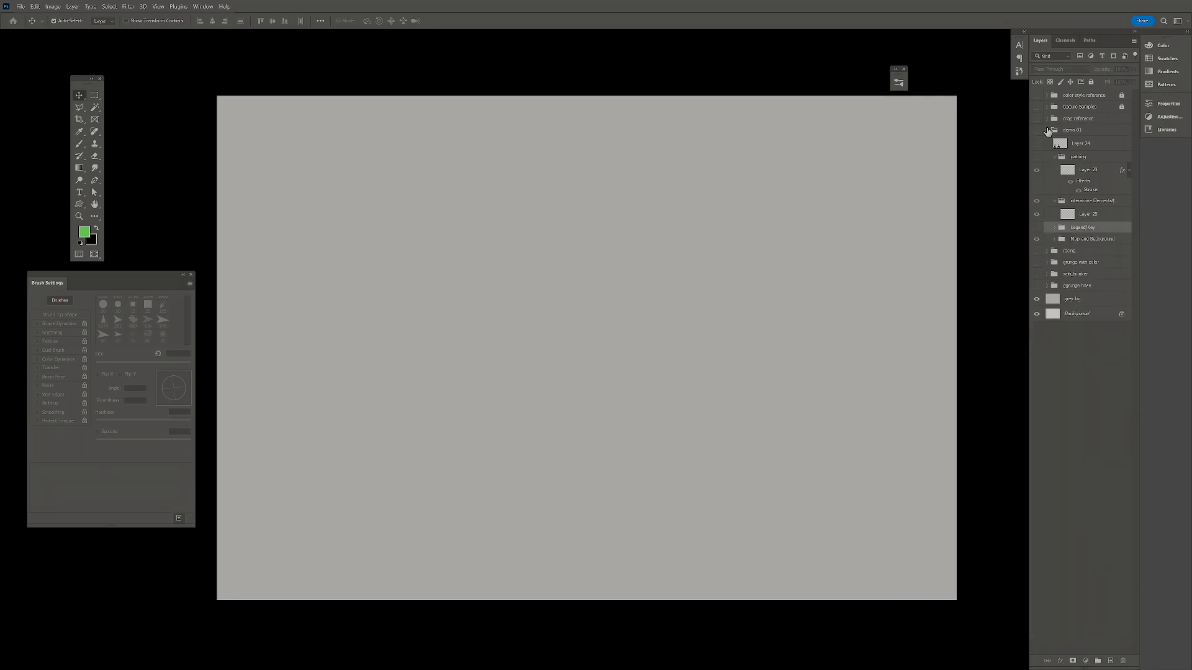
{"action": "left_click", "coordinate": [1046, 130]}
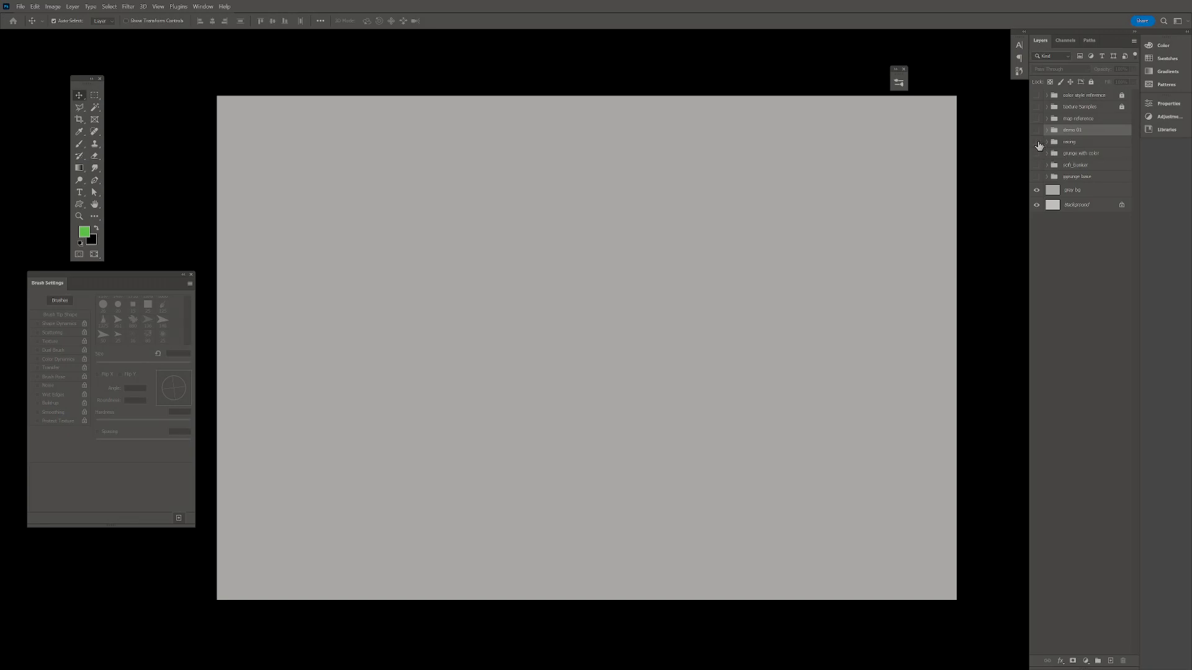
- Show and expand the group directly below demo 01, and select its grunge screen layer
{"action": "left_click", "coordinate": [1036, 142]}
{"action": "left_click", "coordinate": [1047, 143]}
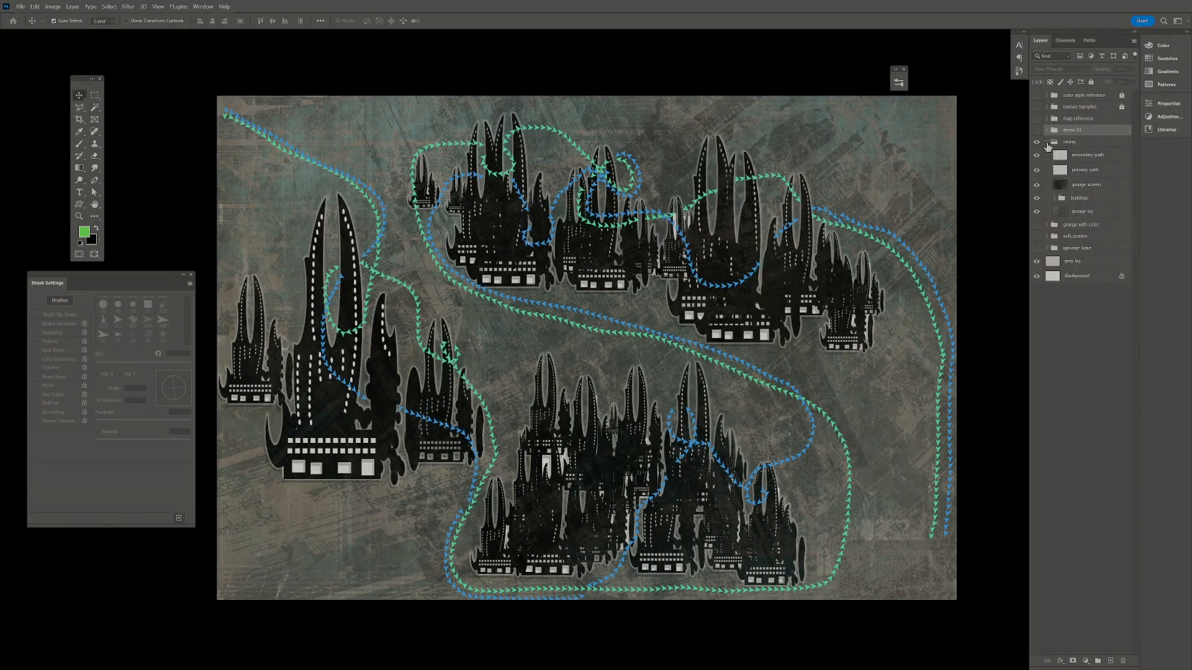
{"action": "left_click_drag", "start_coordinate": [746, 317], "coordinate": [754, 310]}
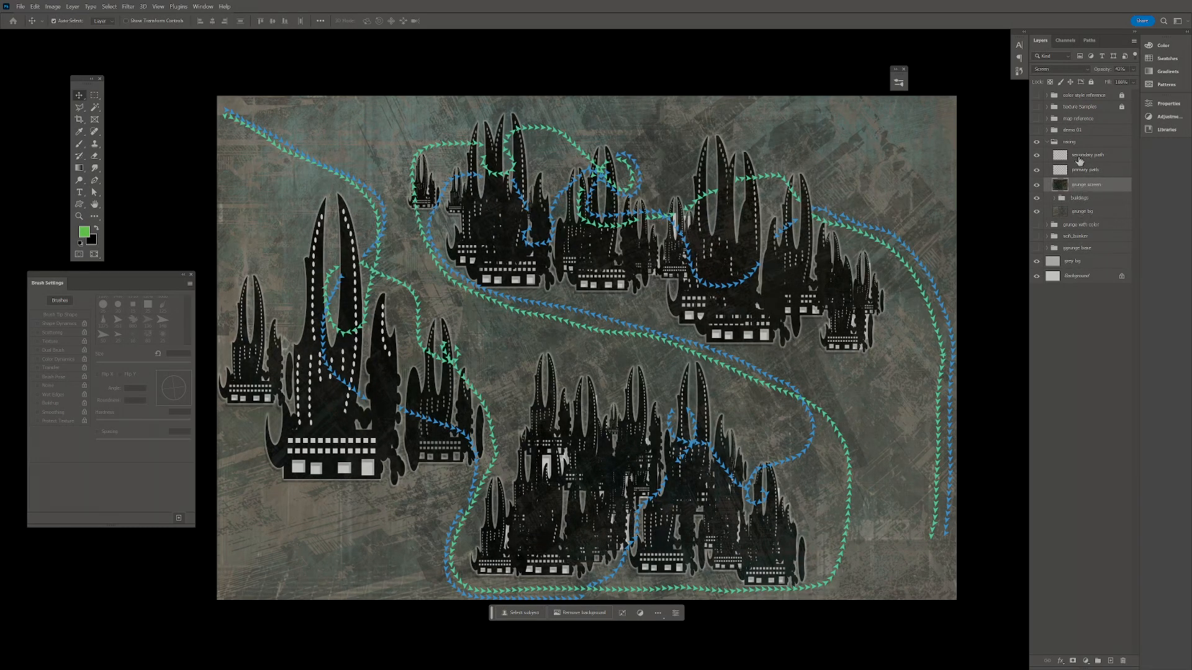
- Hide the secondary path, primary path and grunge screen layers to isolate the buildings over the grunge background
{"action": "left_click", "coordinate": [1036, 156]}
{"action": "left_click", "coordinate": [1037, 156]}
{"action": "left_click", "coordinate": [1036, 156]}
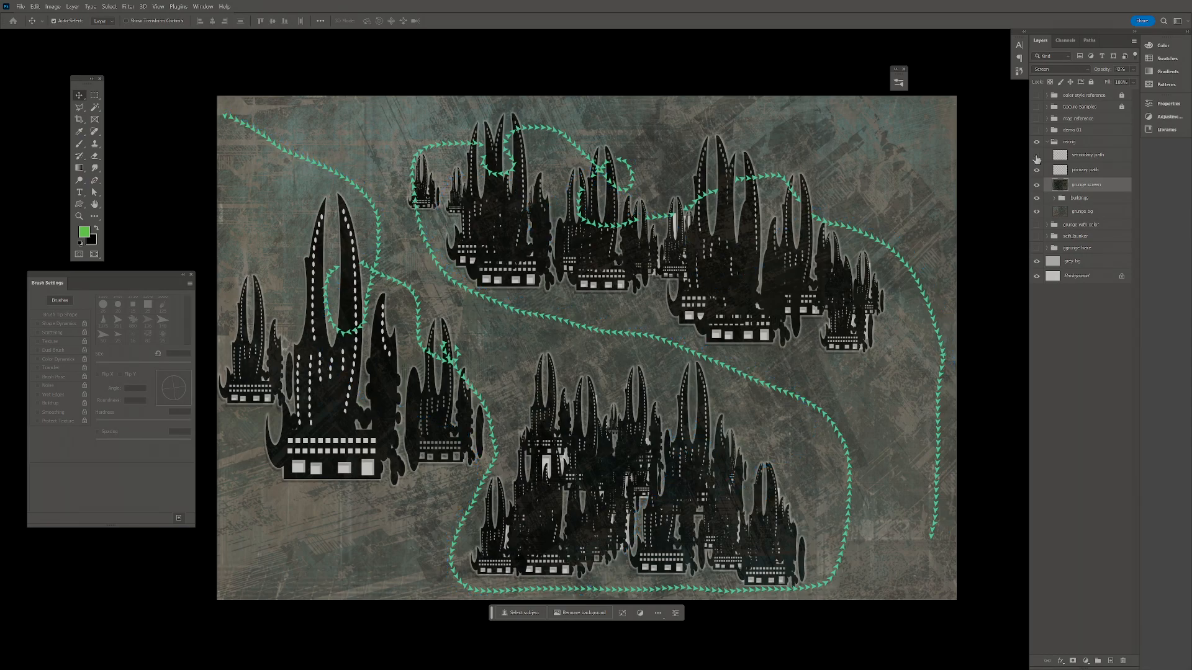
{"action": "left_click", "coordinate": [1036, 170]}
{"action": "left_click", "coordinate": [1036, 171]}
{"action": "left_click_drag", "start_coordinate": [1036, 179], "coordinate": [1041, 189]}
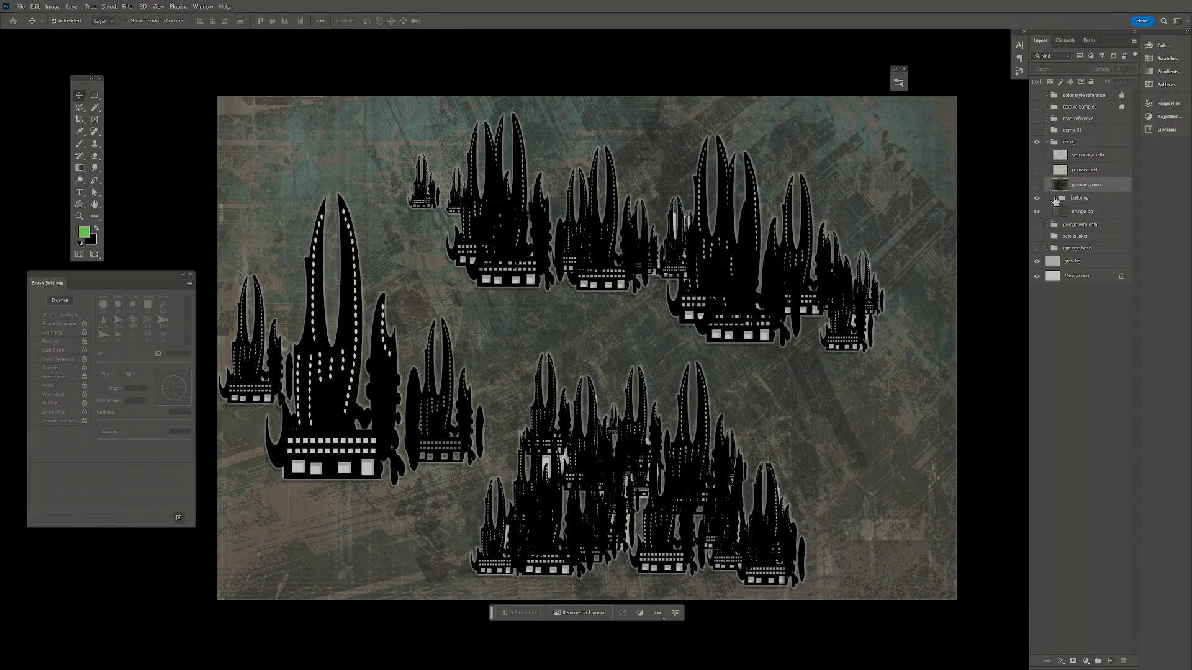
- Expand the buildings group and toggle its black silhouettes layer, leaving it hidden to expose the light shapes underneath
{"action": "left_click", "coordinate": [1055, 198]}
{"action": "left_click", "coordinate": [1038, 212]}
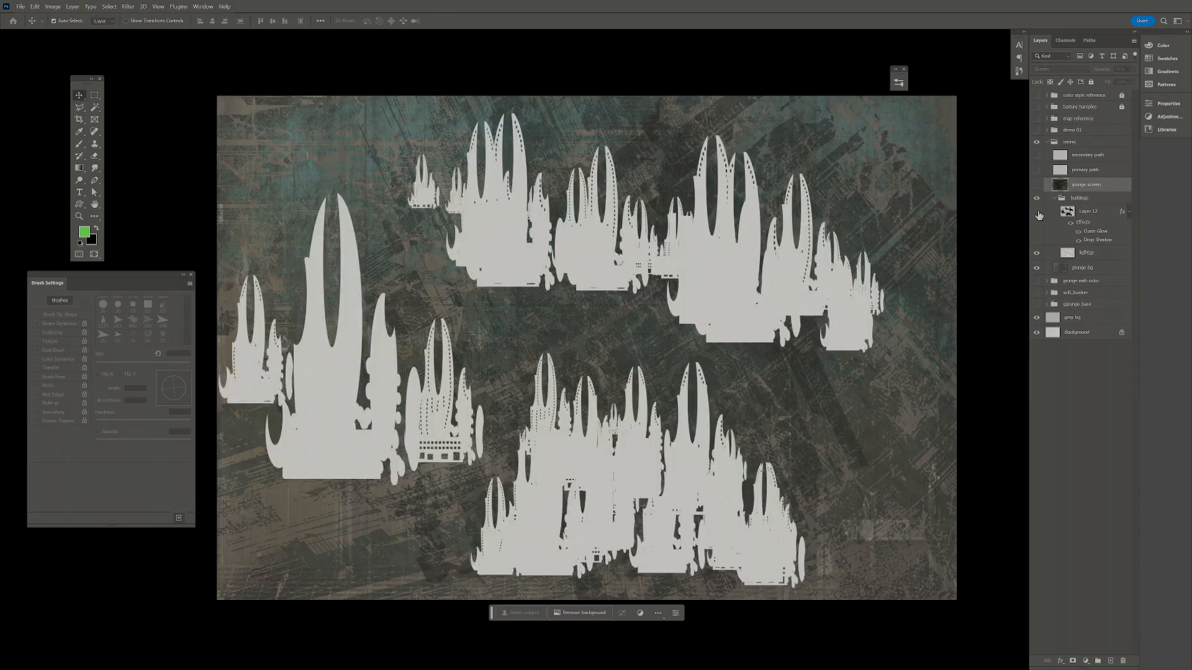
{"action": "left_click", "coordinate": [1037, 213]}
{"action": "left_click", "coordinate": [1037, 212]}
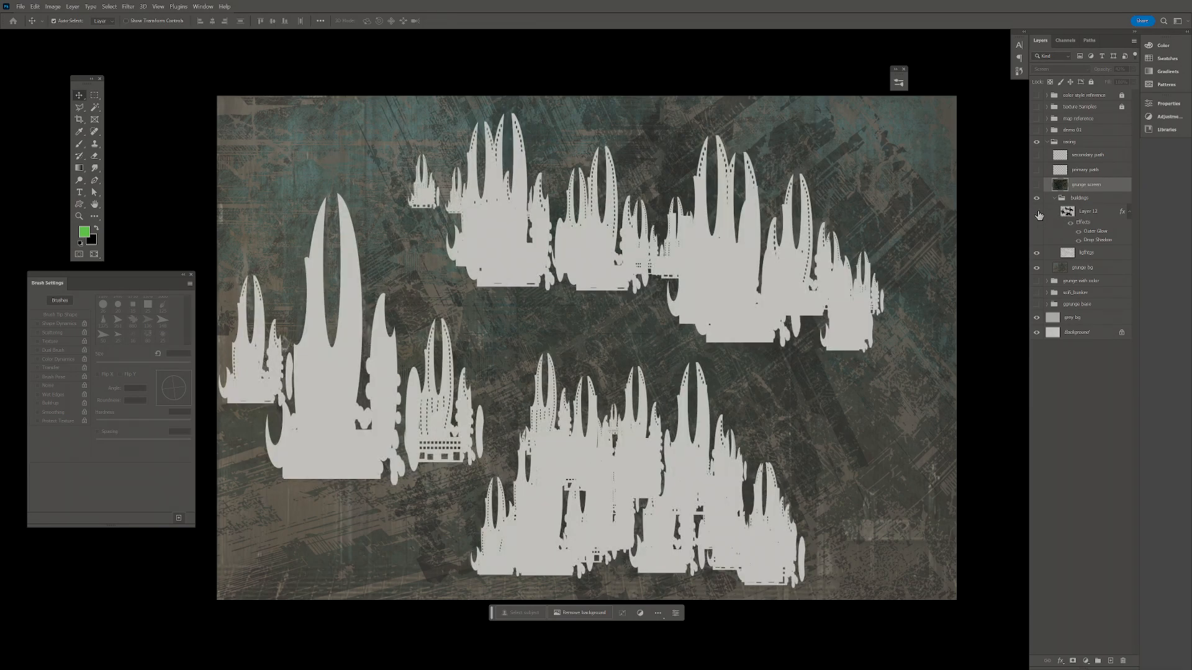
- Show the black building silhouettes layer in the buildings group, and hide its Outer Glow and Drop Shadow effects
{"action": "left_click", "coordinate": [1100, 212]}
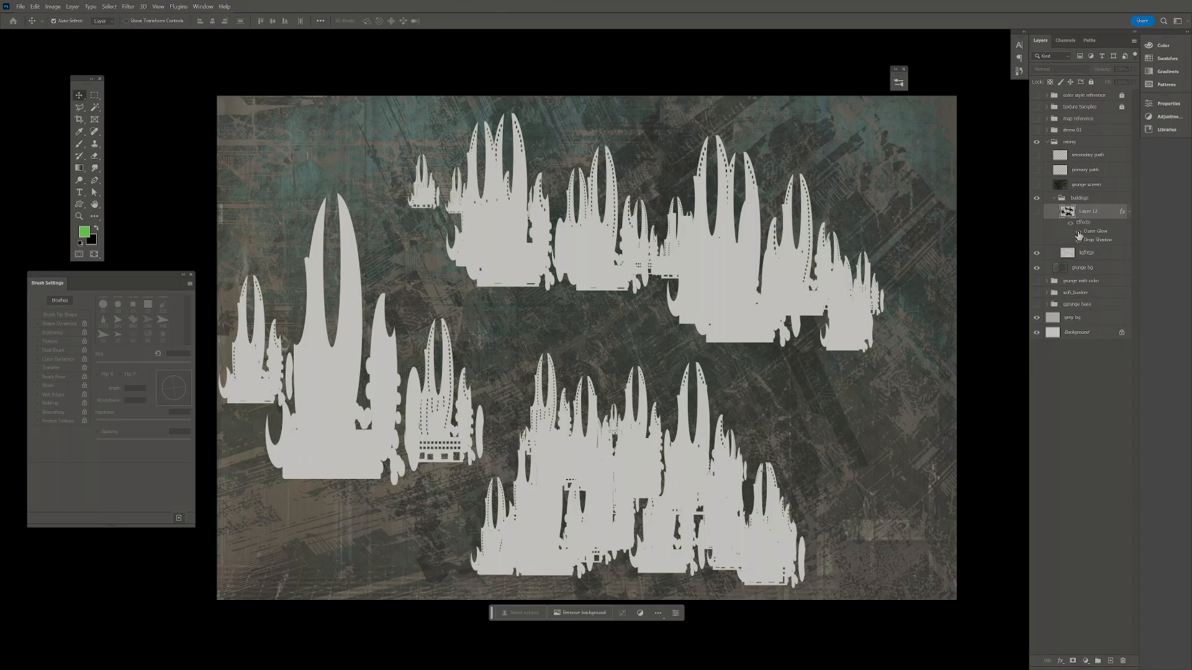
{"action": "left_click", "coordinate": [1037, 213]}
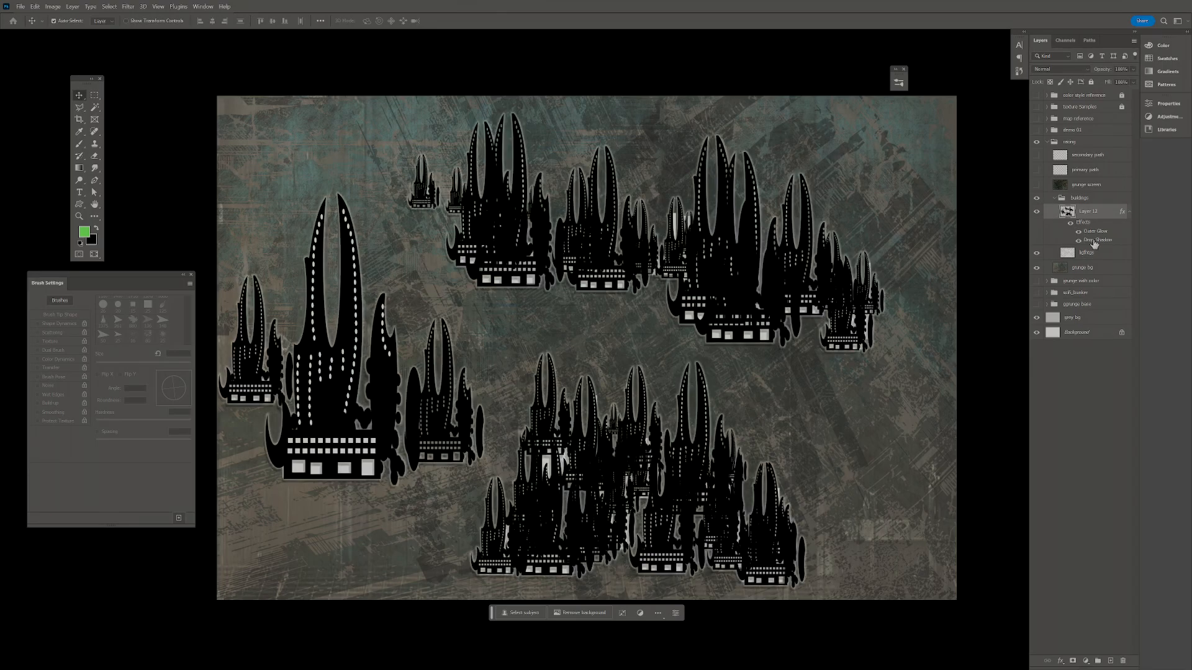
{"action": "left_click", "coordinate": [1078, 232]}
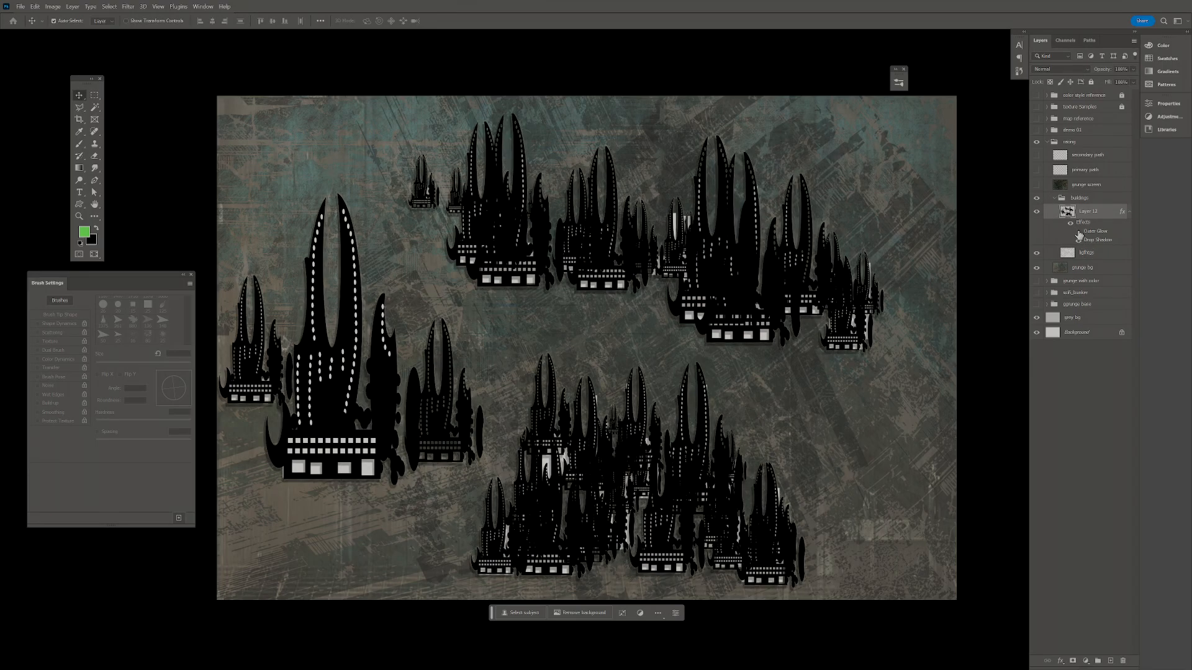
{"action": "left_click", "coordinate": [1078, 231]}
{"action": "left_click", "coordinate": [1078, 232]}
{"action": "left_click", "coordinate": [1078, 241]}
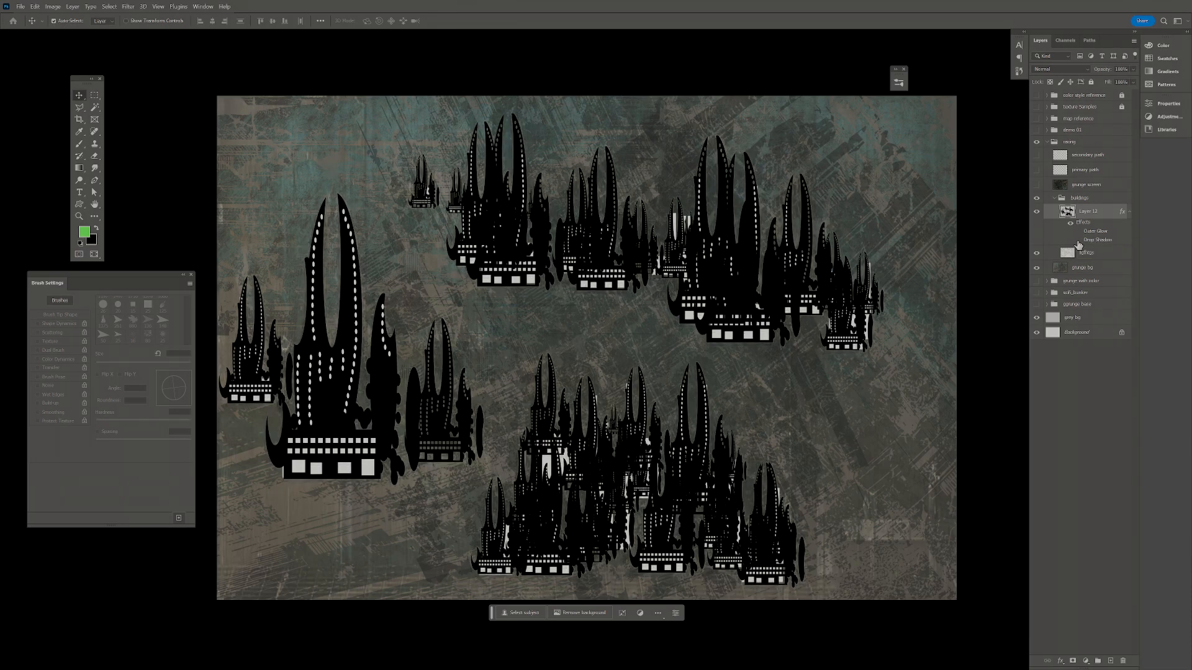
- Compare the silhouettes with and without the Drop Shadow and Outer Glow effects, leaving both effects hidden
{"action": "left_click", "coordinate": [1078, 242]}
{"action": "left_click", "coordinate": [1079, 242]}
{"action": "left_click", "coordinate": [1078, 231]}
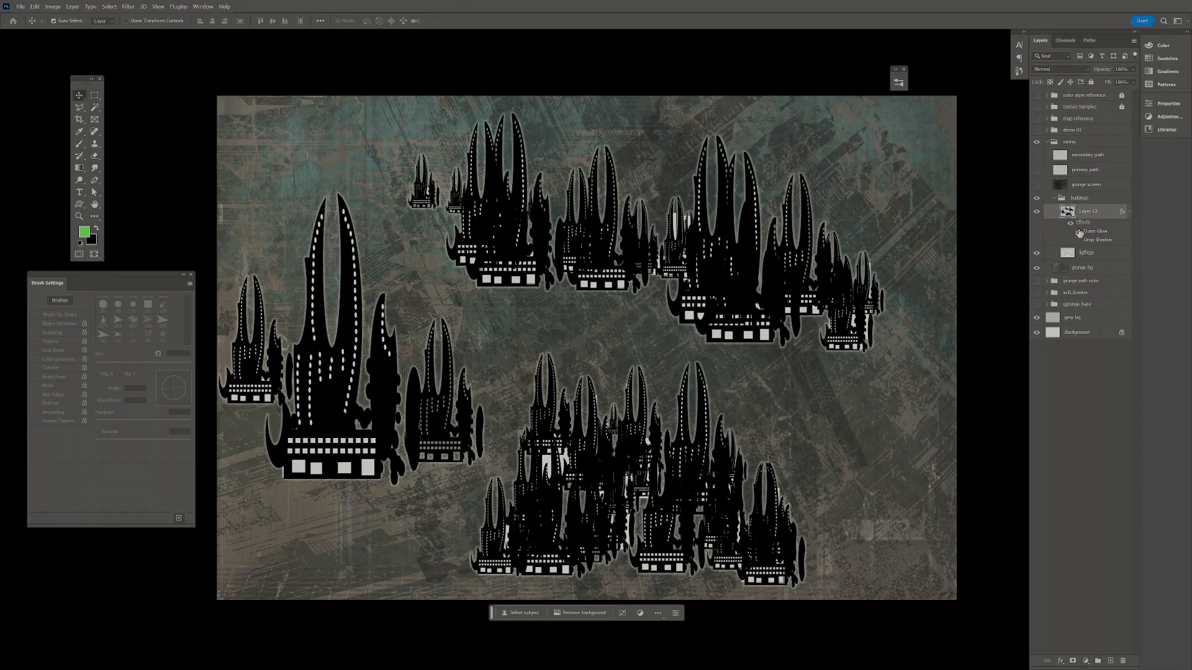
{"action": "left_click", "coordinate": [1079, 232]}
{"action": "left_click", "coordinate": [1079, 232]}
{"action": "left_click", "coordinate": [1079, 232]}
- Show the secondary path, primary path and grunge screen layers over the buildings, toggling the grunge screen to compare
{"action": "left_click_drag", "start_coordinate": [1034, 147], "coordinate": [1039, 189]}
{"action": "left_click", "coordinate": [1038, 188]}
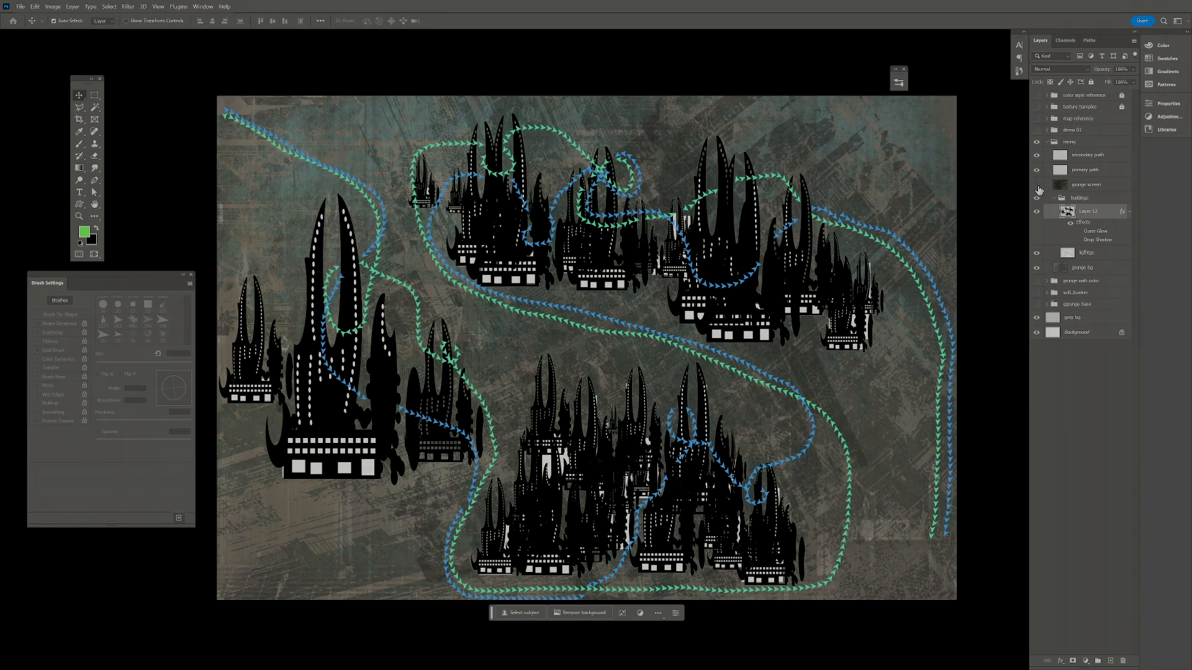
{"action": "left_click", "coordinate": [1037, 185]}
{"action": "left_click", "coordinate": [1038, 187]}
{"action": "left_click", "coordinate": [1038, 186]}
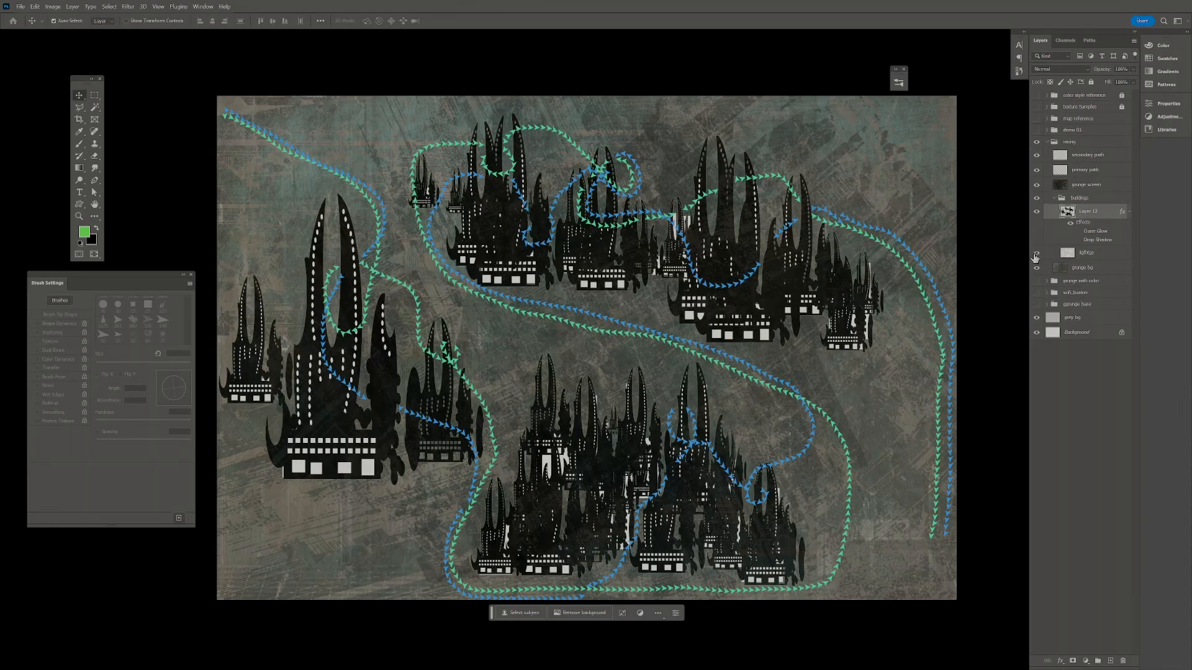
- Collapse and hide the group directly below demo 01
{"action": "left_click", "coordinate": [1046, 143]}
{"action": "left_click", "coordinate": [1046, 143]}
{"action": "left_click", "coordinate": [1037, 142]}
- Preview the grunge with color, border and grunge base groups one at a time, leaving each hidden again
{"action": "left_click", "coordinate": [1036, 153]}
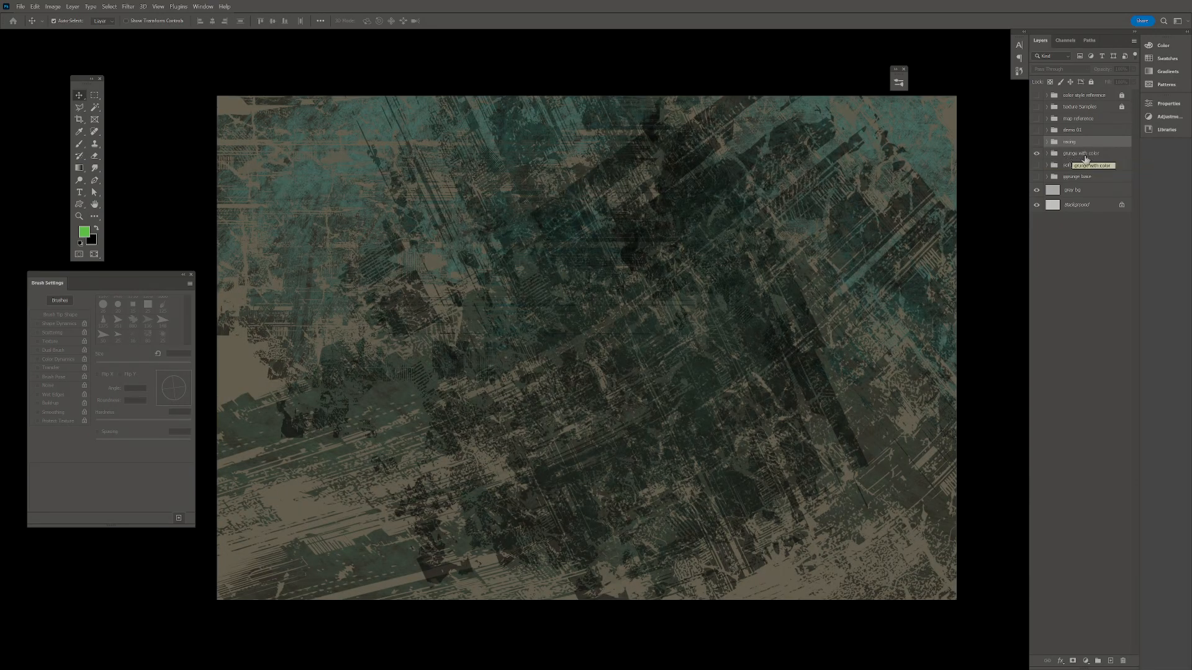
{"action": "left_click", "coordinate": [1046, 156]}
{"action": "left_click", "coordinate": [1036, 155]}
{"action": "left_click", "coordinate": [1036, 165]}
{"action": "left_click", "coordinate": [1036, 167]}
{"action": "left_click", "coordinate": [1036, 177]}
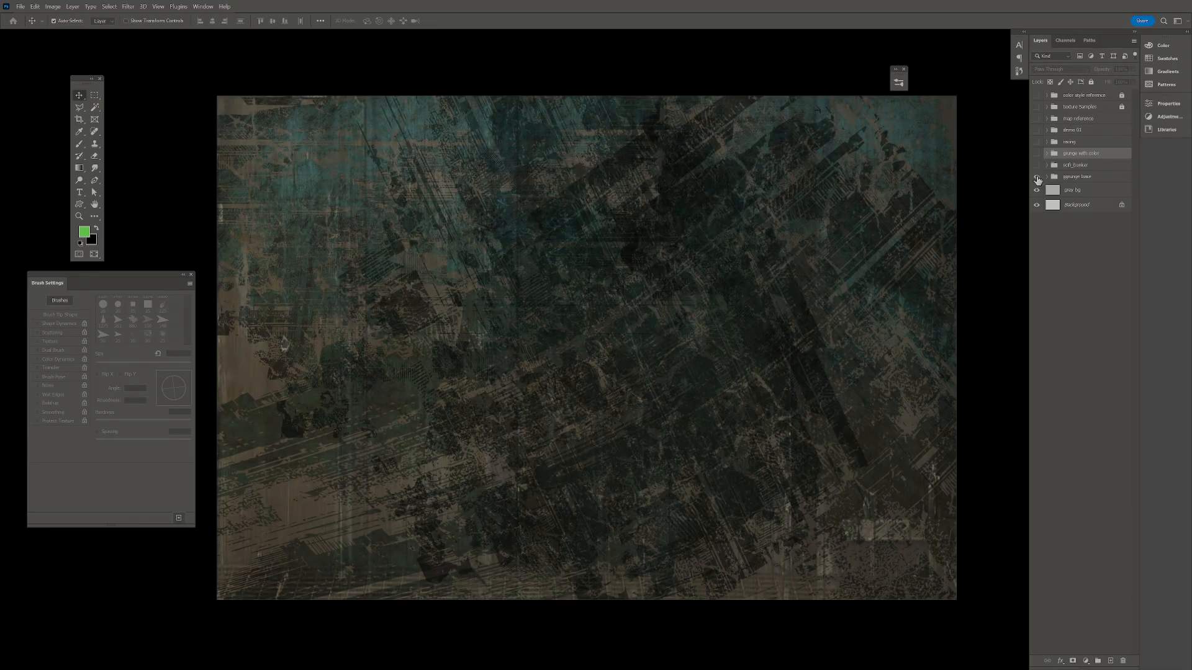
{"action": "left_click", "coordinate": [1036, 177]}
- Check the grey background layer's visibility, and darken the layer with a Hue/Saturation adjustment
{"action": "left_click", "coordinate": [1036, 190]}
{"action": "left_click", "coordinate": [1037, 190]}
{"action": "left_click", "coordinate": [1071, 192]}
{"action": "key", "text": "ctrl+u"}
{"action": "left_click_drag", "start_coordinate": [877, 305], "coordinate": [859, 309]}
{"action": "left_click", "coordinate": [991, 213]}
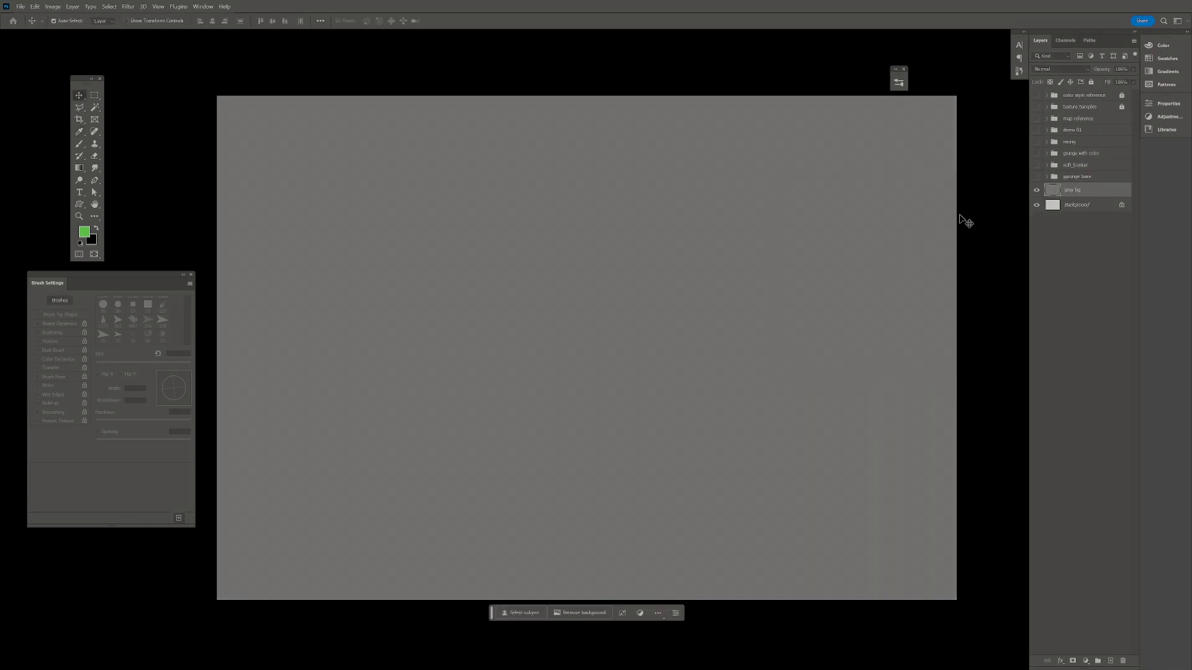
- Review the color style reference and texture samples groups in turn, hiding each one again
{"action": "left_click", "coordinate": [1036, 95]}
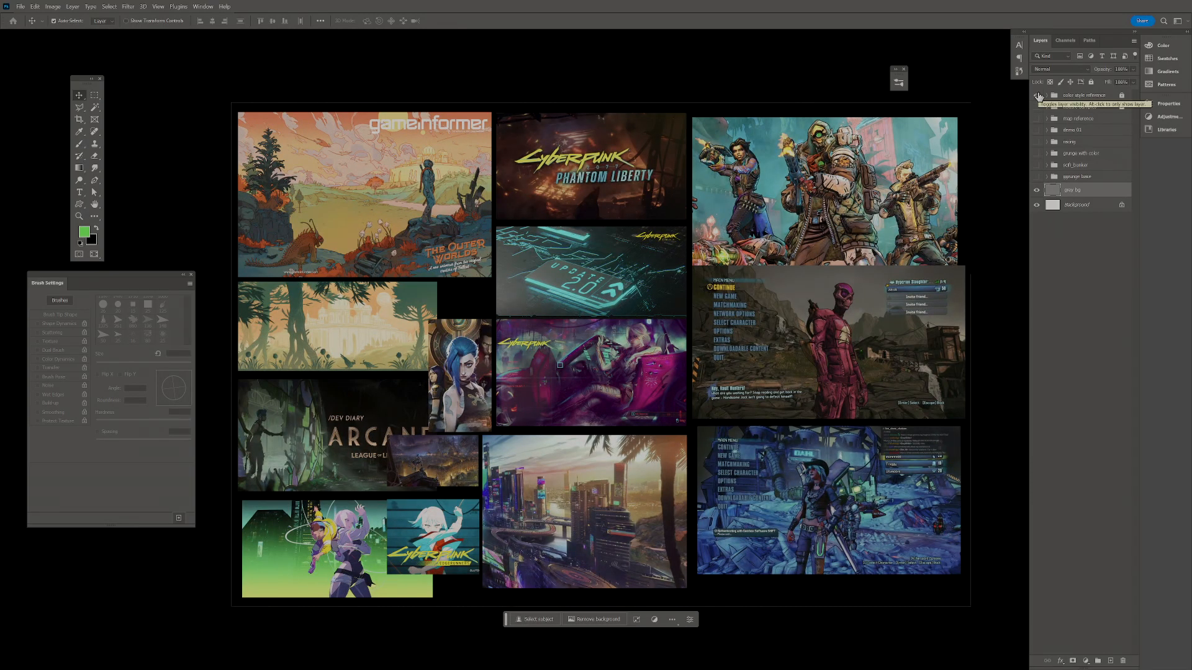
{"action": "left_click", "coordinate": [1038, 96]}
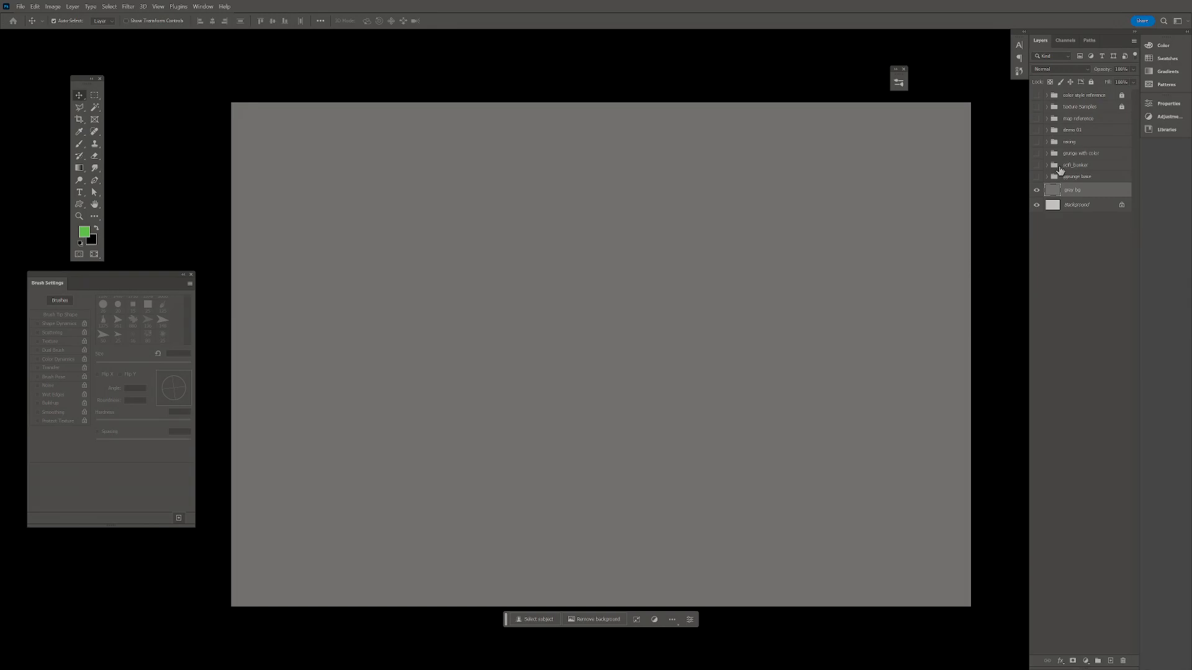
{"action": "left_click", "coordinate": [1036, 107]}
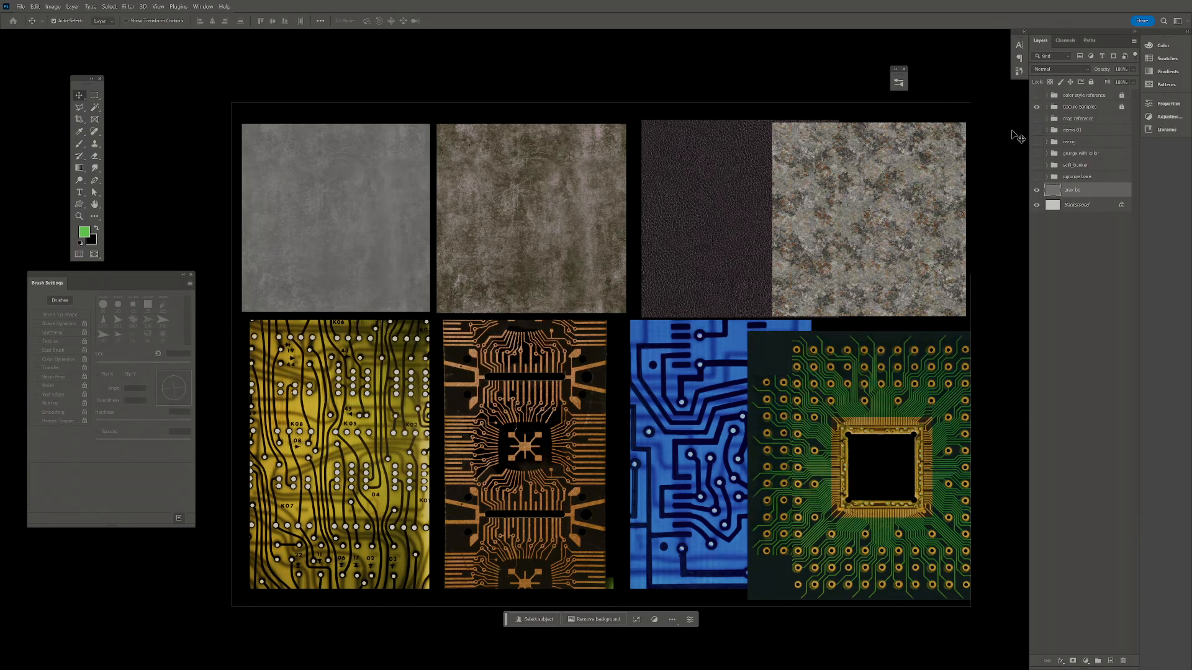
{"action": "left_click", "coordinate": [1037, 109]}
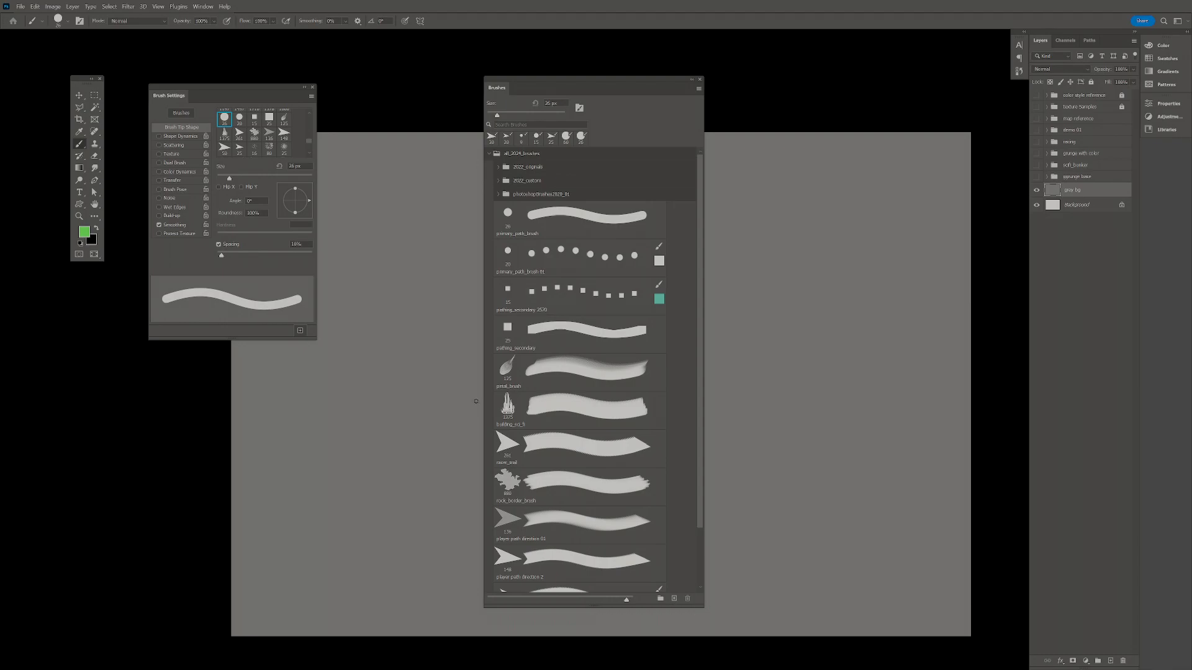
- Reposition the Brushes window, close and reopen it, and slightly enlarge its brush previews
{"action": "left_click_drag", "start_coordinate": [631, 79], "coordinate": [616, 71]}
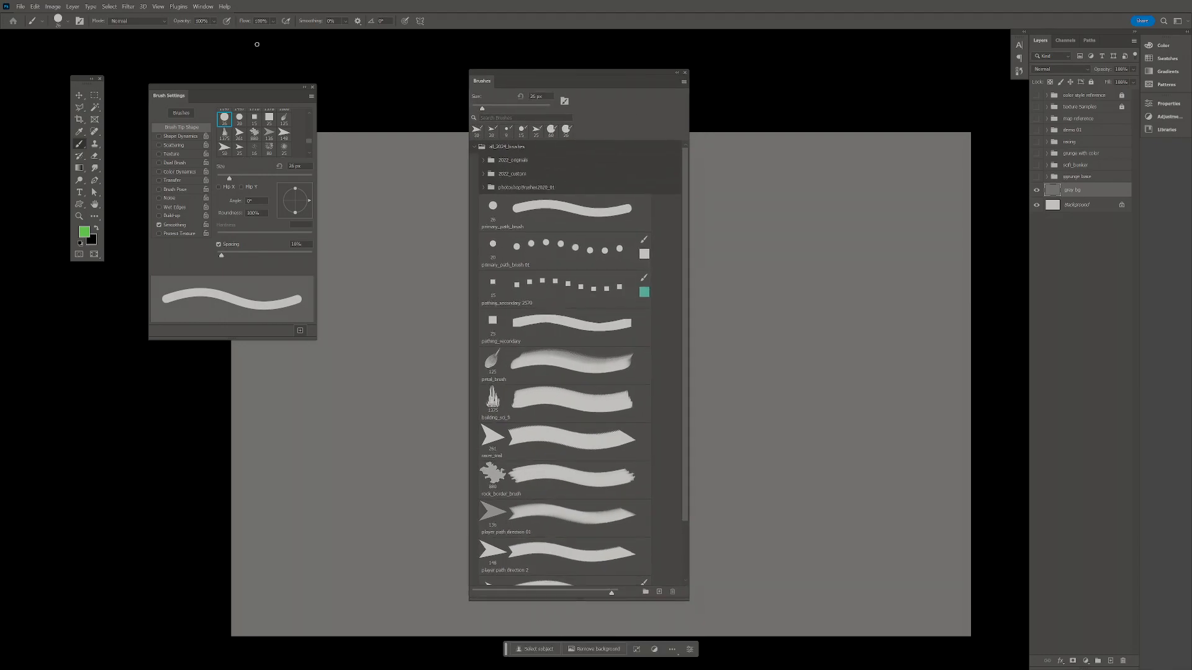
{"action": "left_click", "coordinate": [199, 8]}
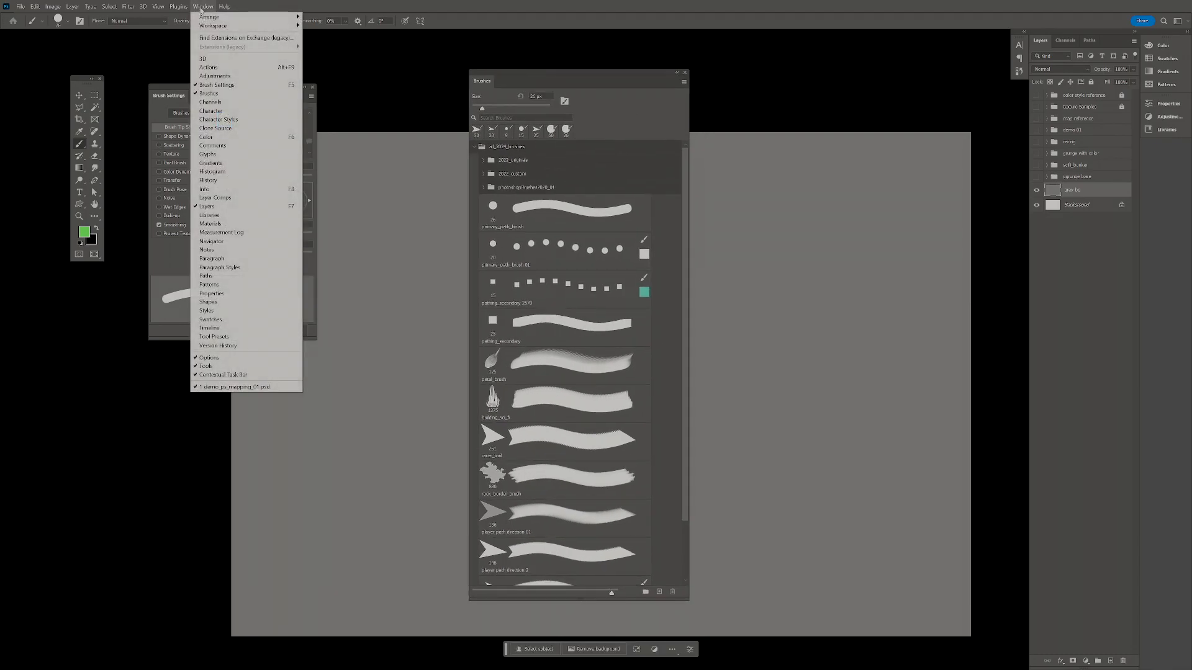
{"action": "left_click", "coordinate": [218, 94]}
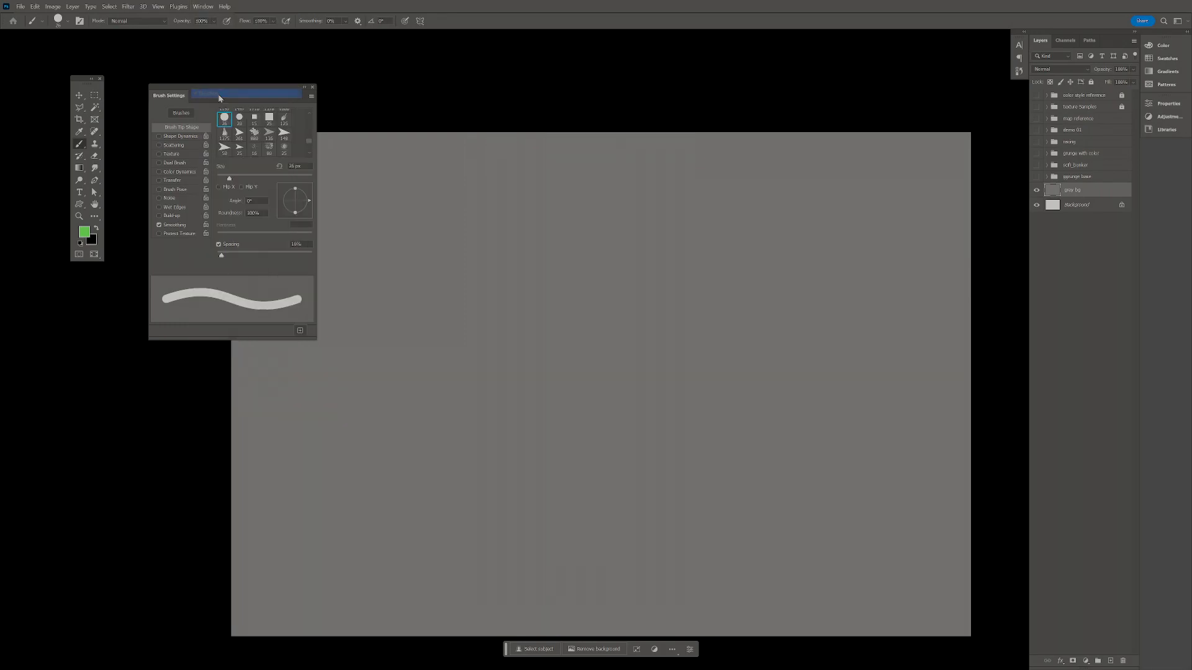
{"action": "left_click", "coordinate": [202, 6]}
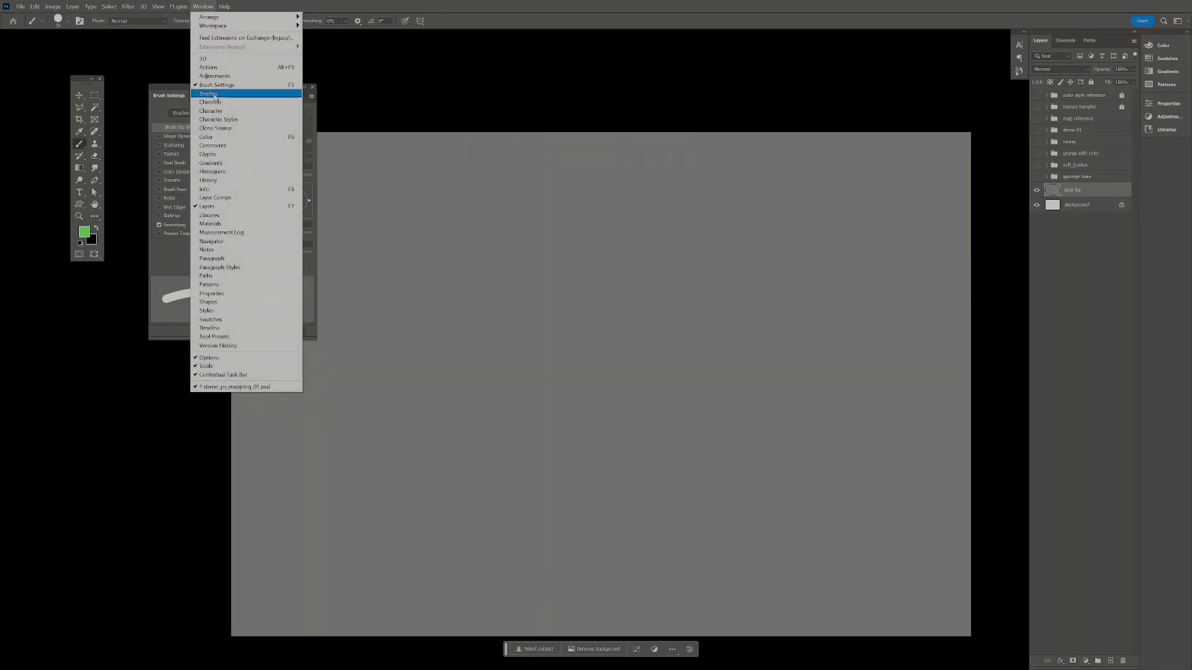
{"action": "left_click", "coordinate": [209, 93]}
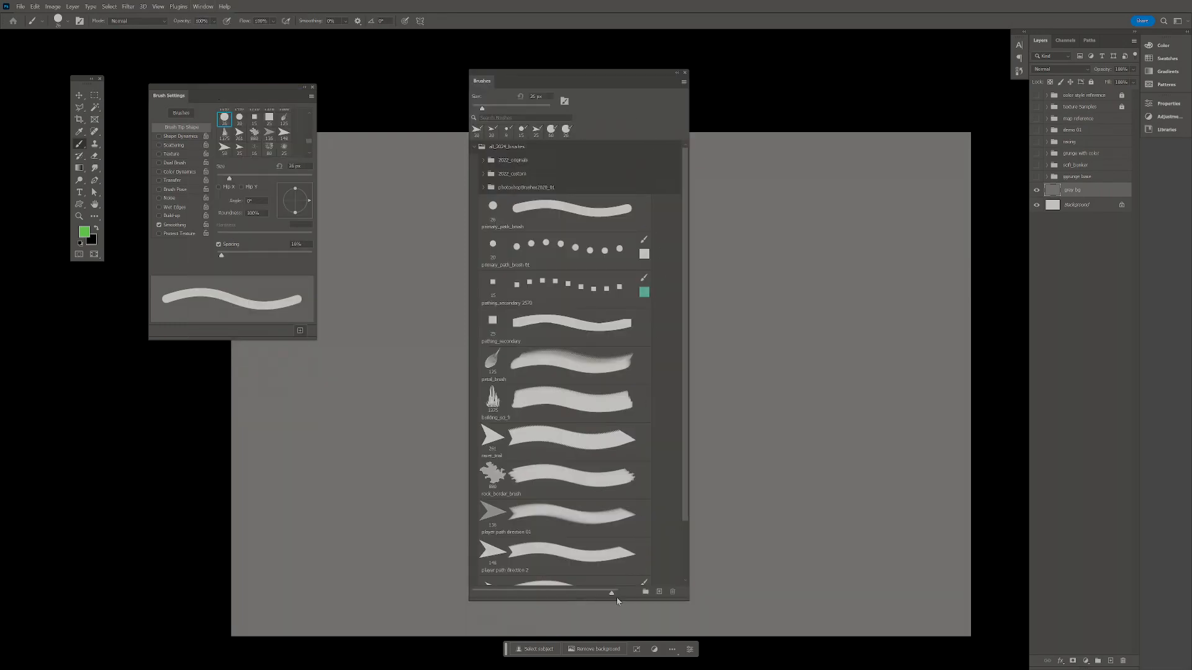
{"action": "left_click_drag", "start_coordinate": [612, 596], "coordinate": [615, 597]}
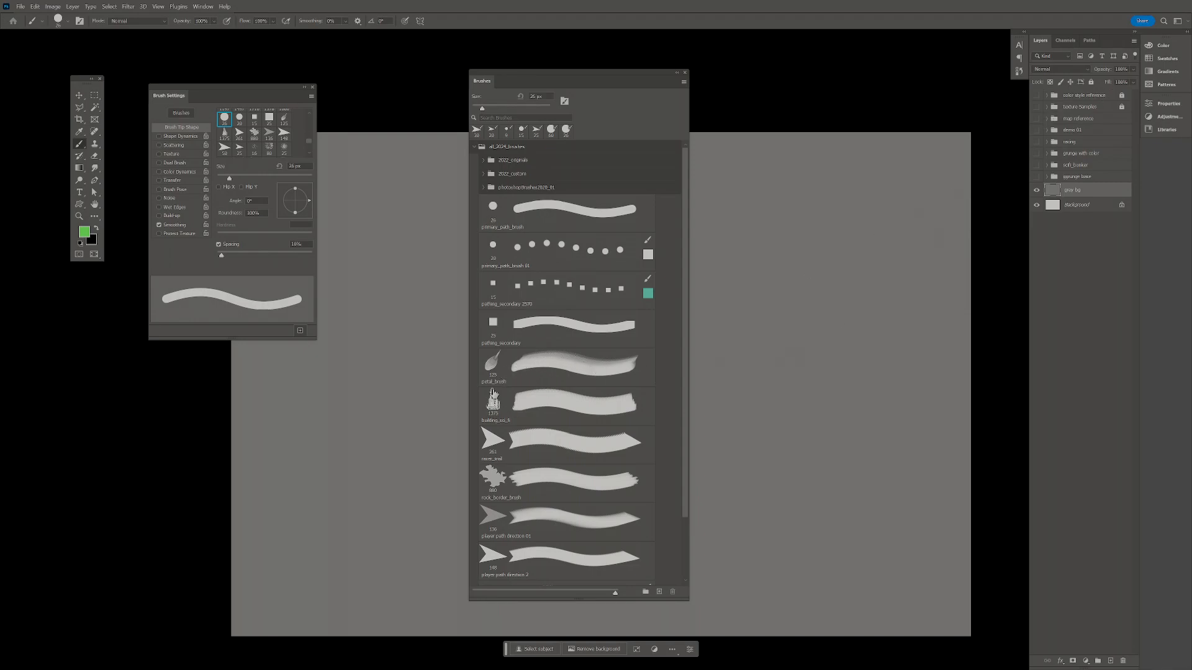
- Group all loose brushes from primary_path_brush through the last player path direction brush as LevelDesignBrushes_2024, and collapse the new group
{"action": "left_click", "coordinate": [532, 209]}
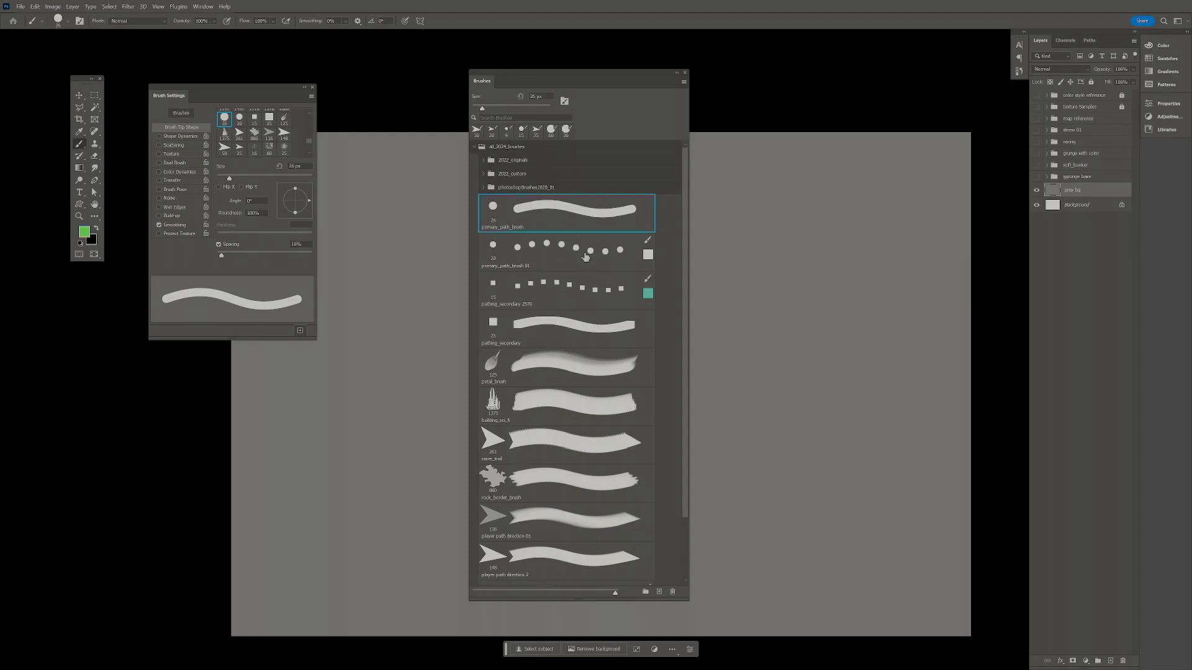
{"action": "scroll", "coordinate": [632, 524], "scroll_direction": "down", "scroll_amount": 2}
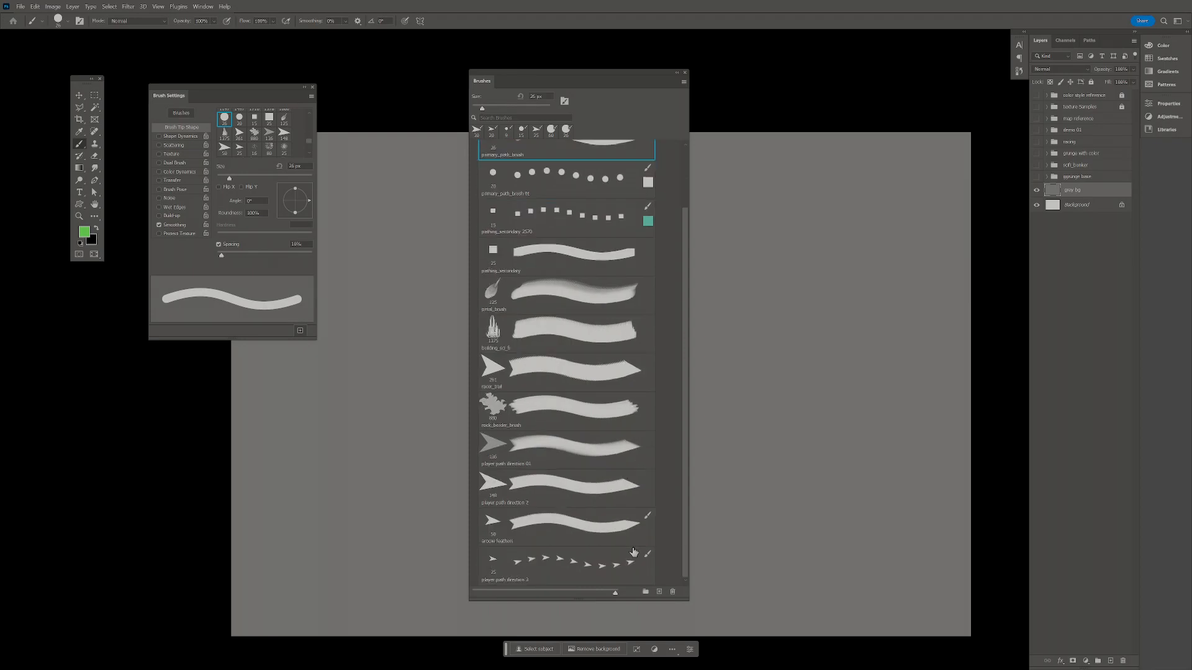
{"action": "left_click", "coordinate": [600, 562], "text": "shift"}
{"action": "mouse_move", "coordinate": [685, 512]}
{"action": "left_mouse_down"}
{"action": "mouse_move", "coordinate": [690, 449]}
{"action": "mouse_move", "coordinate": [680, 496]}
{"action": "left_mouse_up"}
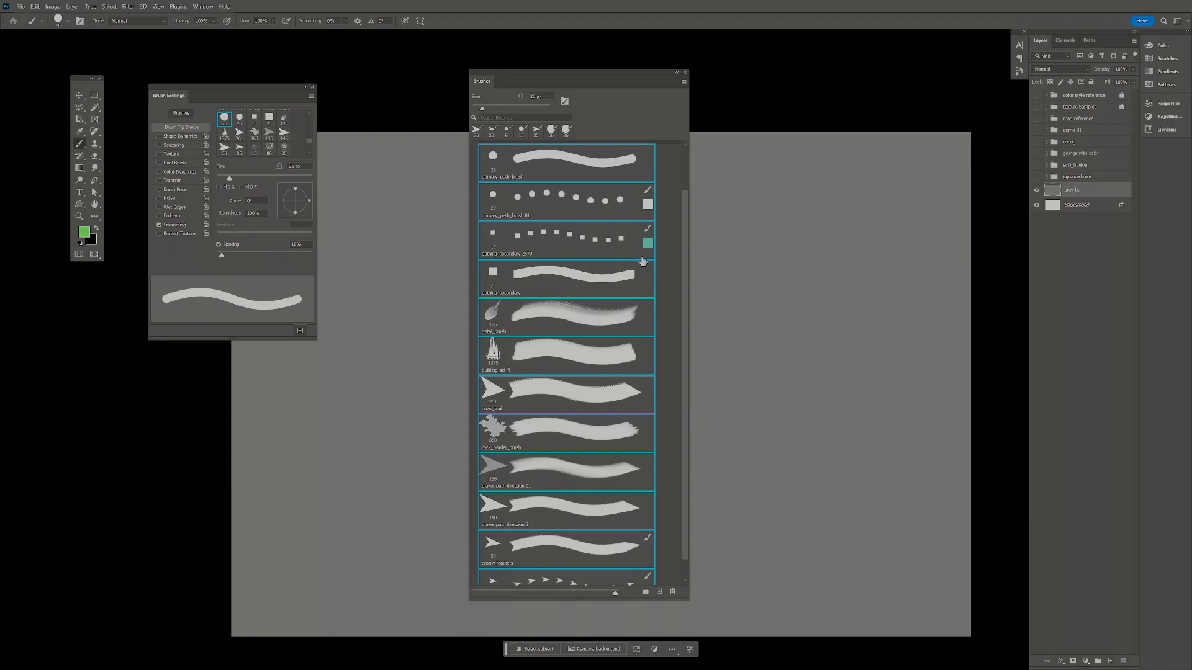
{"action": "left_click_drag", "start_coordinate": [686, 366], "coordinate": [685, 413]}
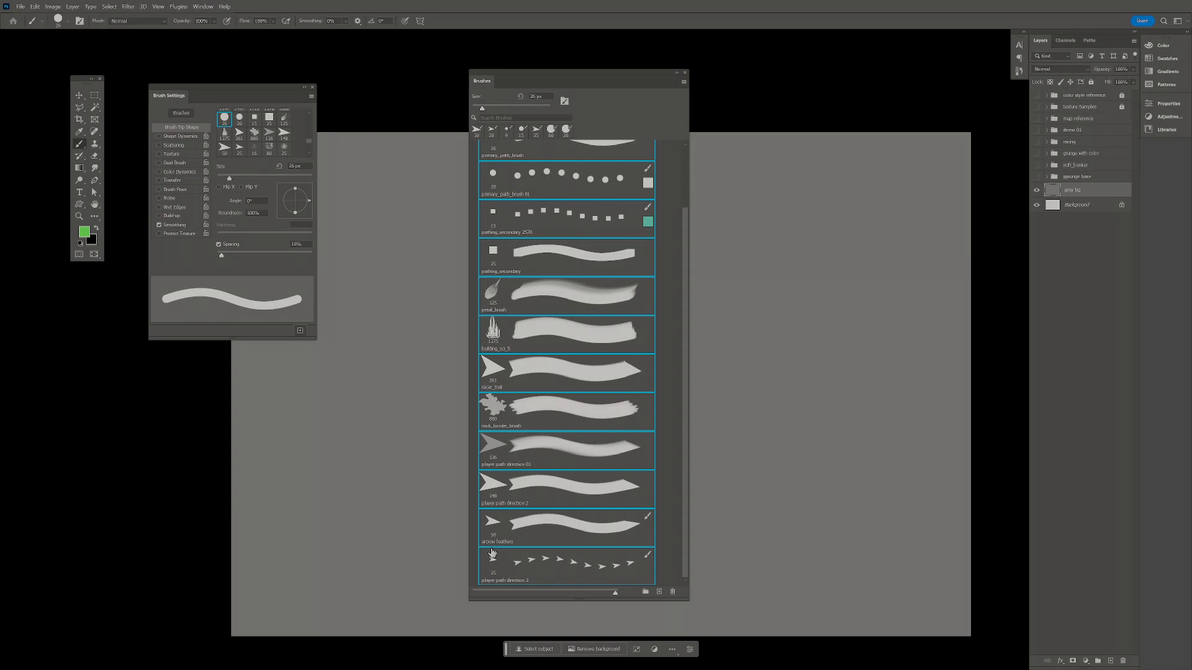
{"action": "left_click_drag", "start_coordinate": [691, 548], "coordinate": [698, 302]}
{"action": "left_click", "coordinate": [684, 82]}
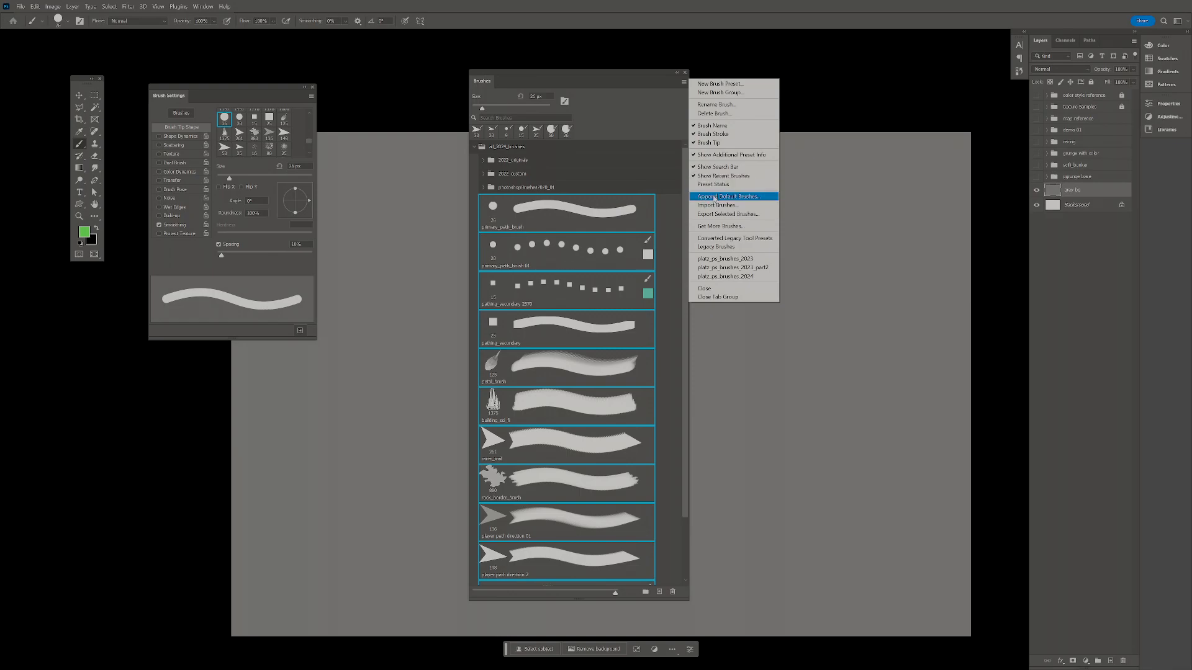
{"action": "left_click", "coordinate": [717, 93]}
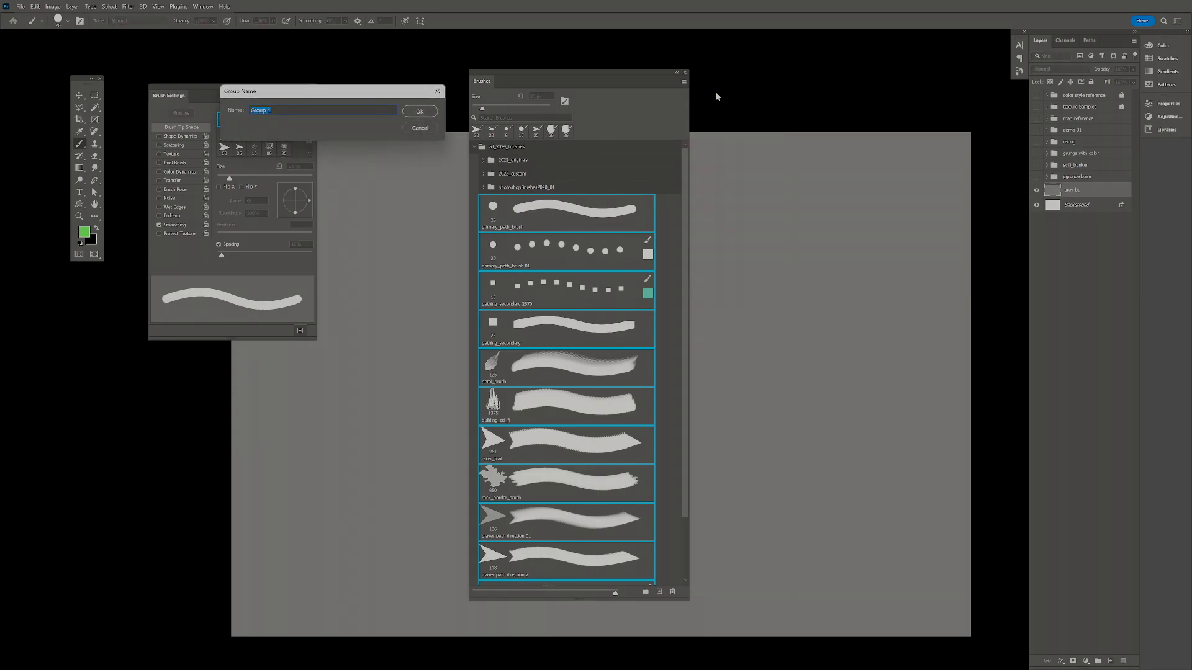
{"action": "type", "text": "LevelDesignBrushes_2024"}
{"action": "left_click", "coordinate": [428, 112]}
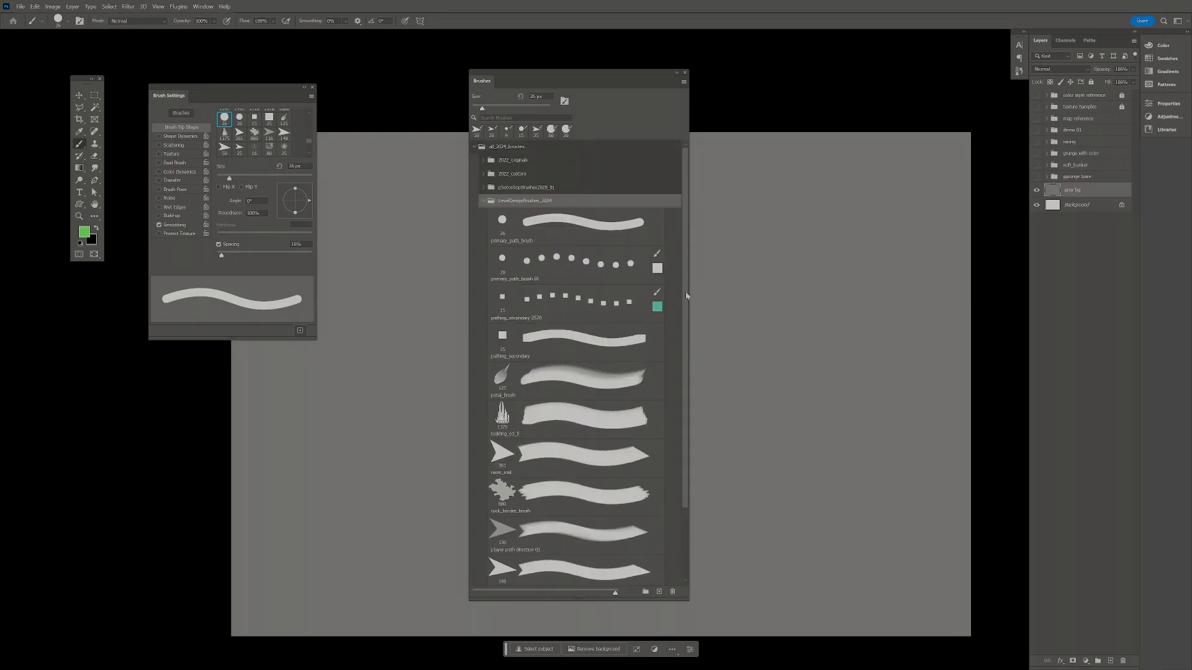
{"action": "left_click", "coordinate": [483, 201]}
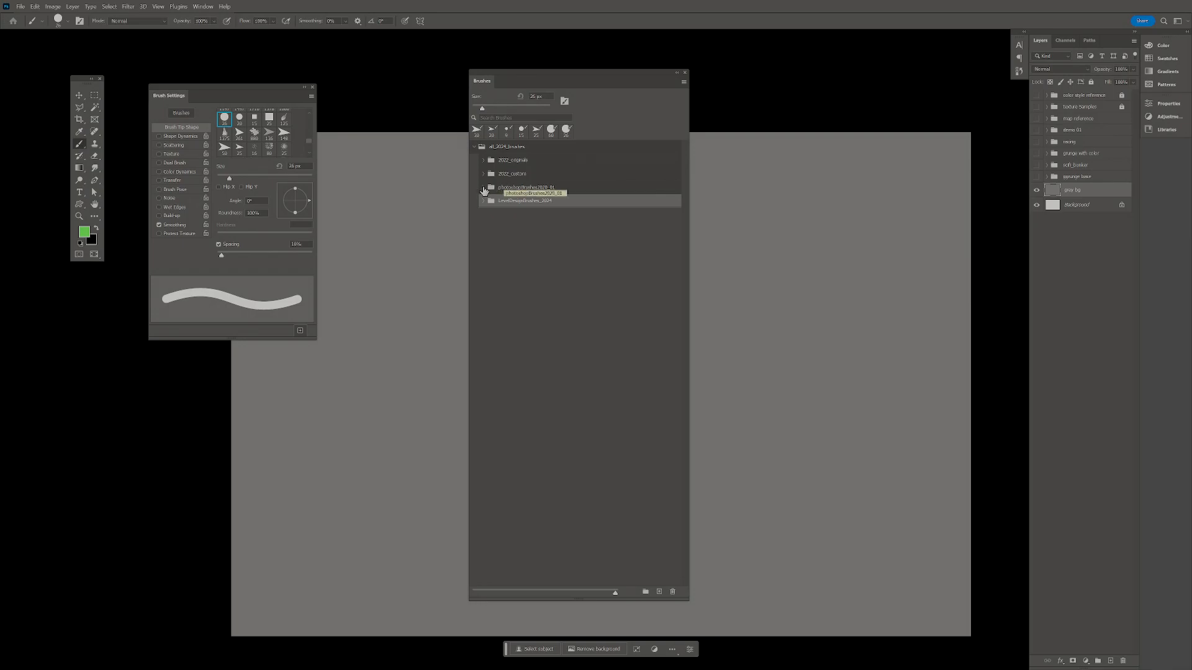
- Expand the brush group directly above LevelDesignBrushes_2024 and examine the brushes in its nested CORE subgroup, collapsing CORE again
{"action": "left_click", "coordinate": [485, 189]}
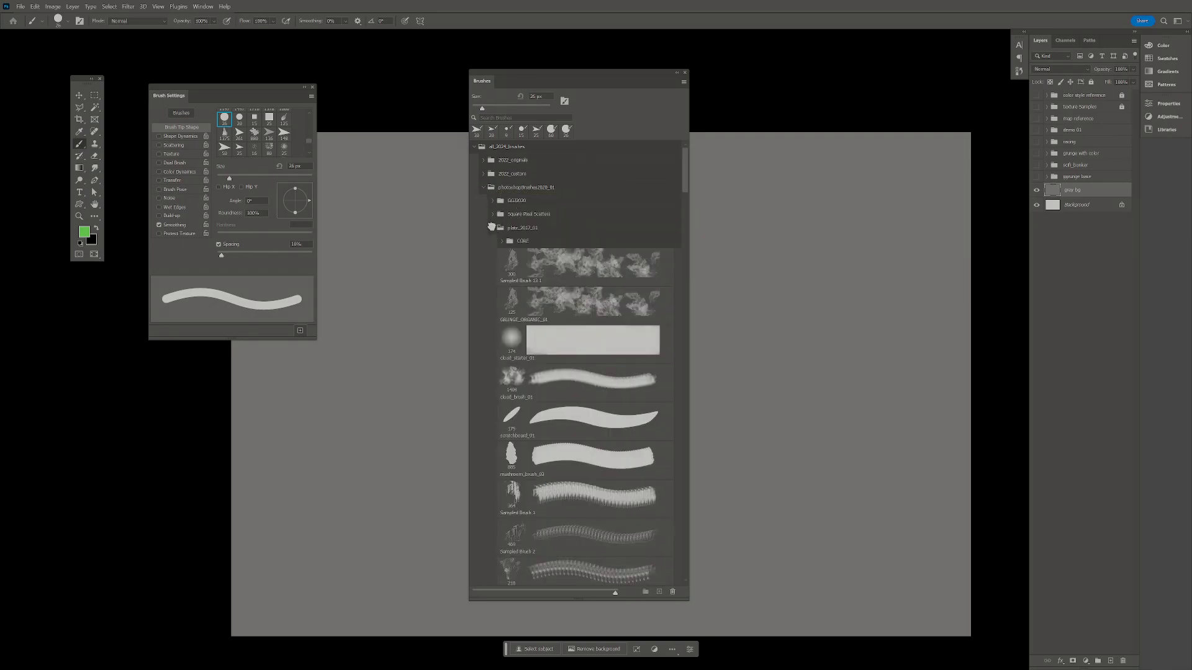
{"action": "left_click", "coordinate": [492, 228]}
{"action": "left_click", "coordinate": [492, 228]}
{"action": "left_click", "coordinate": [506, 242]}
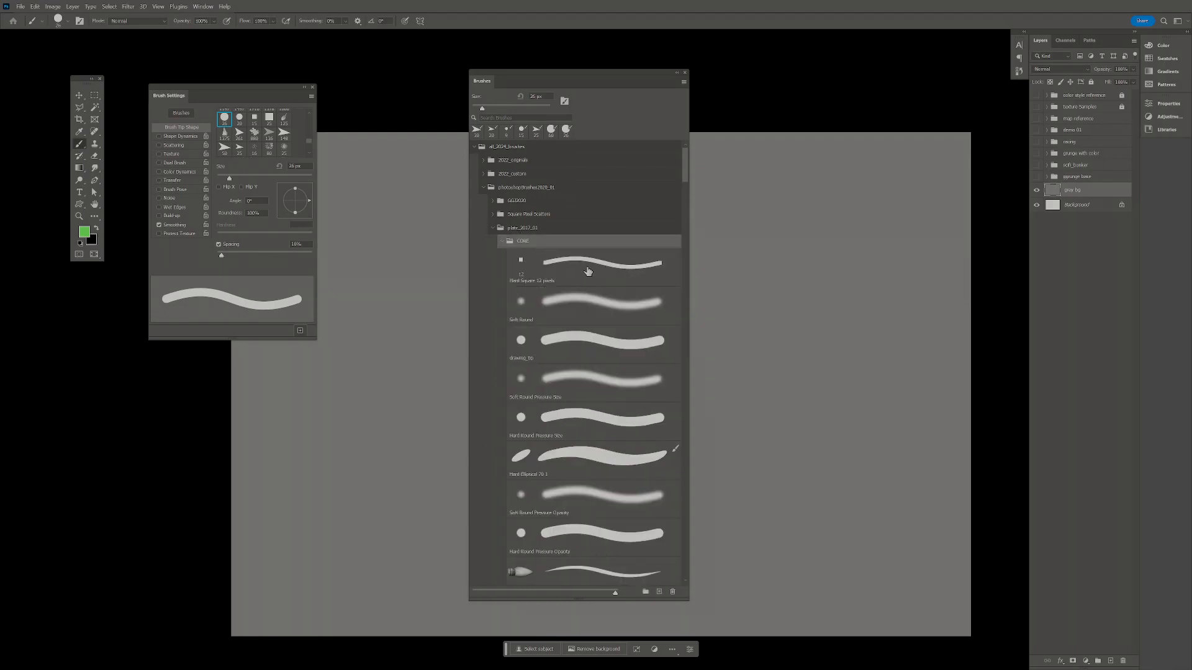
{"action": "scroll", "coordinate": [590, 285], "scroll_direction": "down", "scroll_amount": 4}
{"action": "scroll", "coordinate": [596, 318], "scroll_direction": "up", "scroll_amount": 3}
{"action": "scroll", "coordinate": [596, 319], "scroll_direction": "up", "scroll_amount": 2}
{"action": "left_click", "coordinate": [502, 234]}
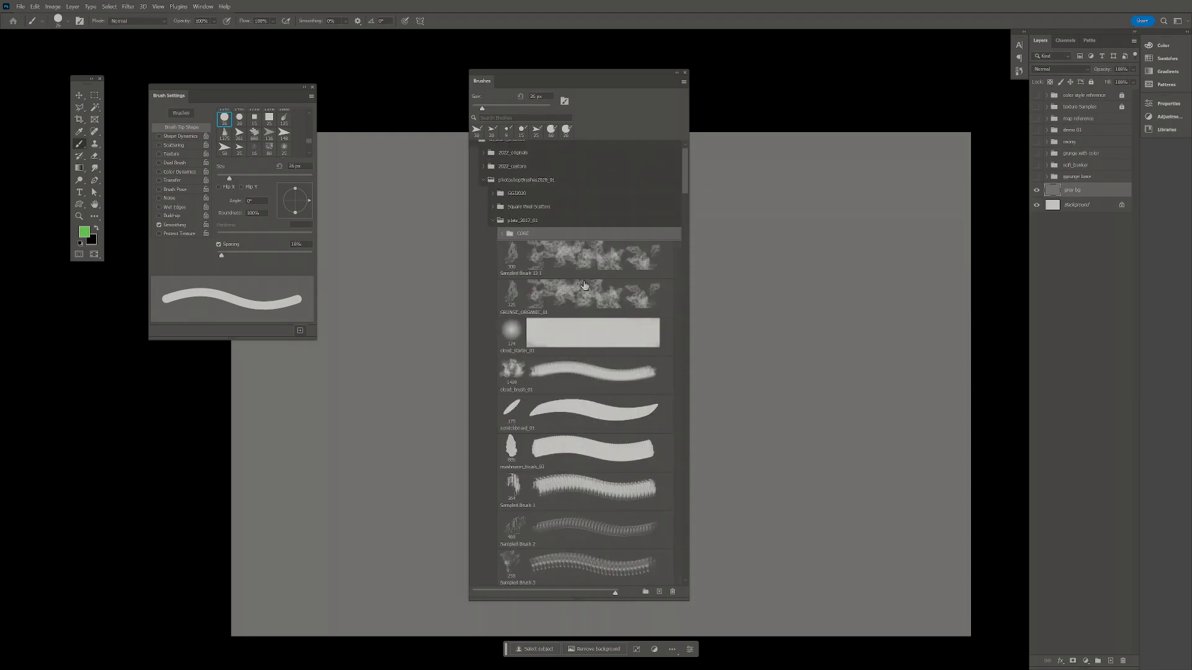
- Browse the sampled brushes below CORE, collapse their subgroup, and examine the path brushes and groups that follow it
{"action": "scroll", "coordinate": [584, 274], "scroll_direction": "down", "scroll_amount": 3}
{"action": "scroll", "coordinate": [687, 198], "scroll_direction": "down", "scroll_amount": 10}
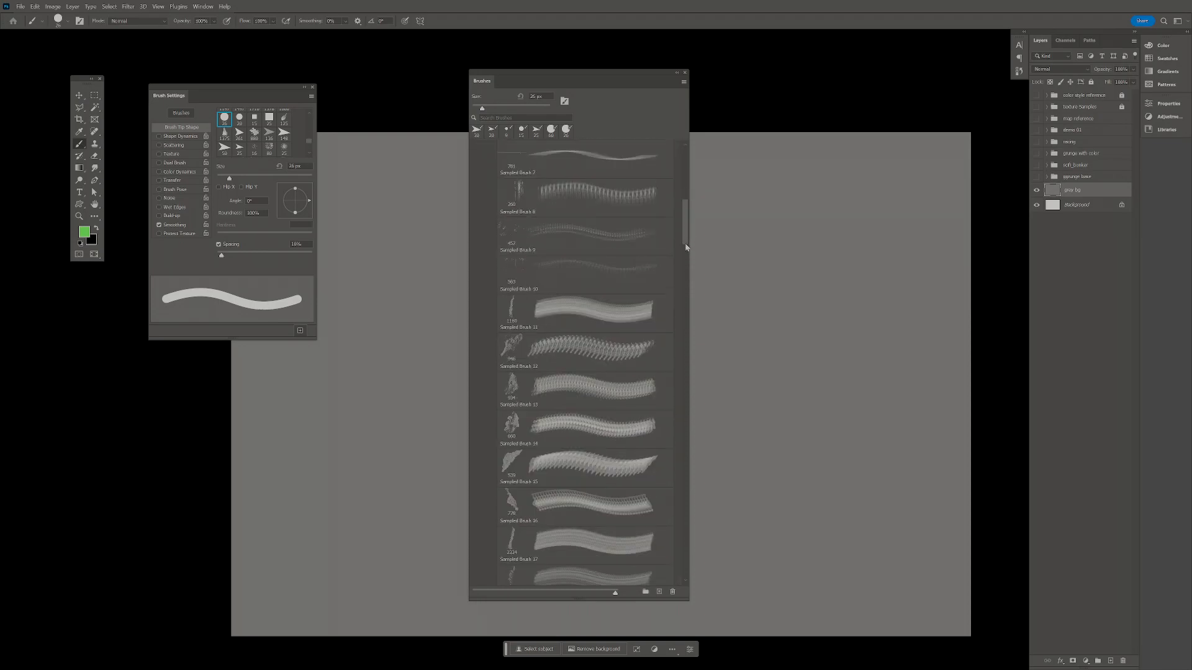
{"action": "left_click_drag", "start_coordinate": [692, 232], "coordinate": [684, 163]}
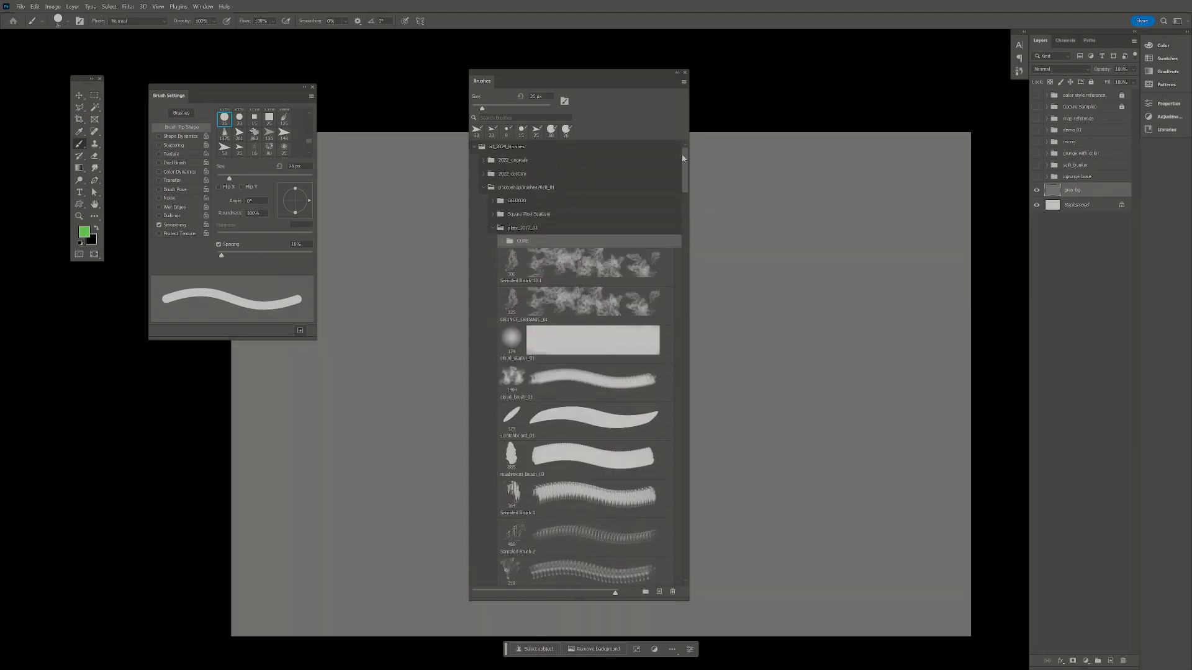
{"action": "left_click", "coordinate": [492, 229]}
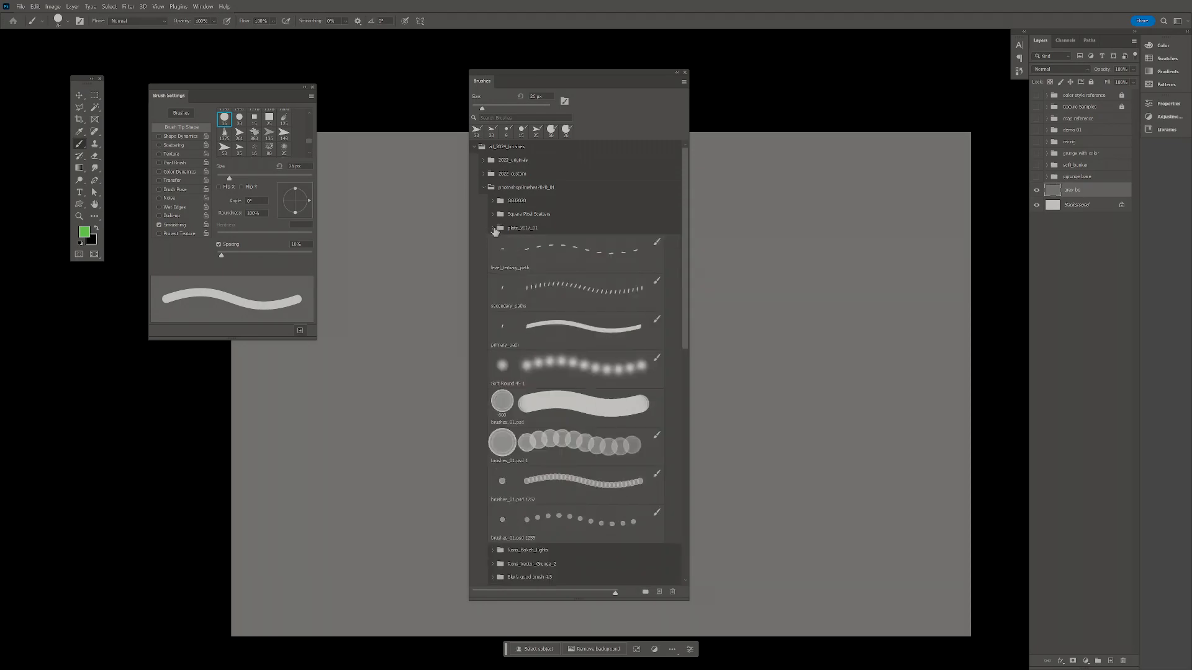
{"action": "scroll", "coordinate": [528, 348], "scroll_direction": "down", "scroll_amount": 5}
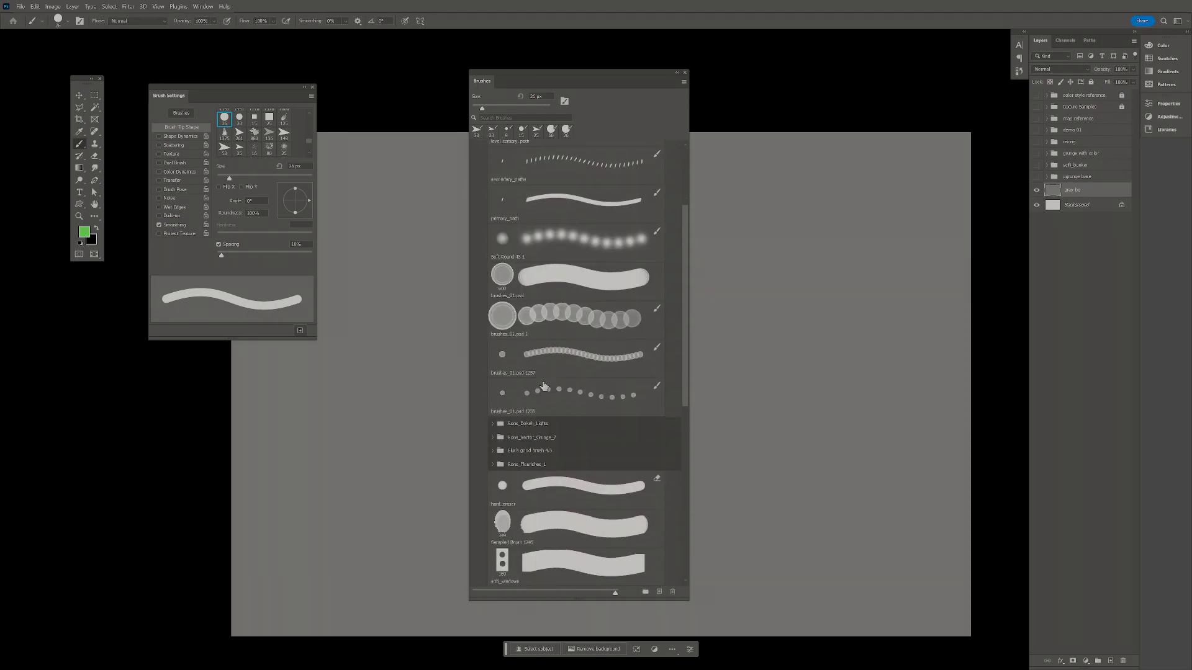
- Preview the dotted brushes_01.psd 1255 brush and browse down to the cityscape brushes
{"action": "left_click", "coordinate": [542, 365]}
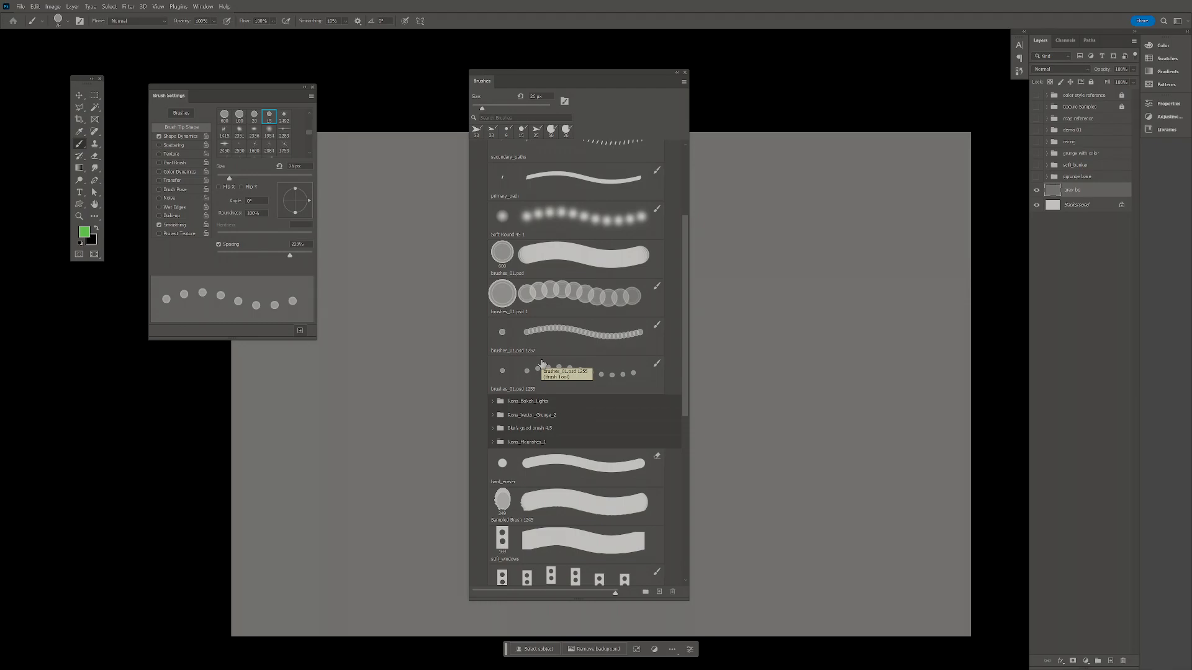
{"action": "key", "text": "F2"}
{"action": "left_click_drag", "start_coordinate": [686, 324], "coordinate": [682, 415]}
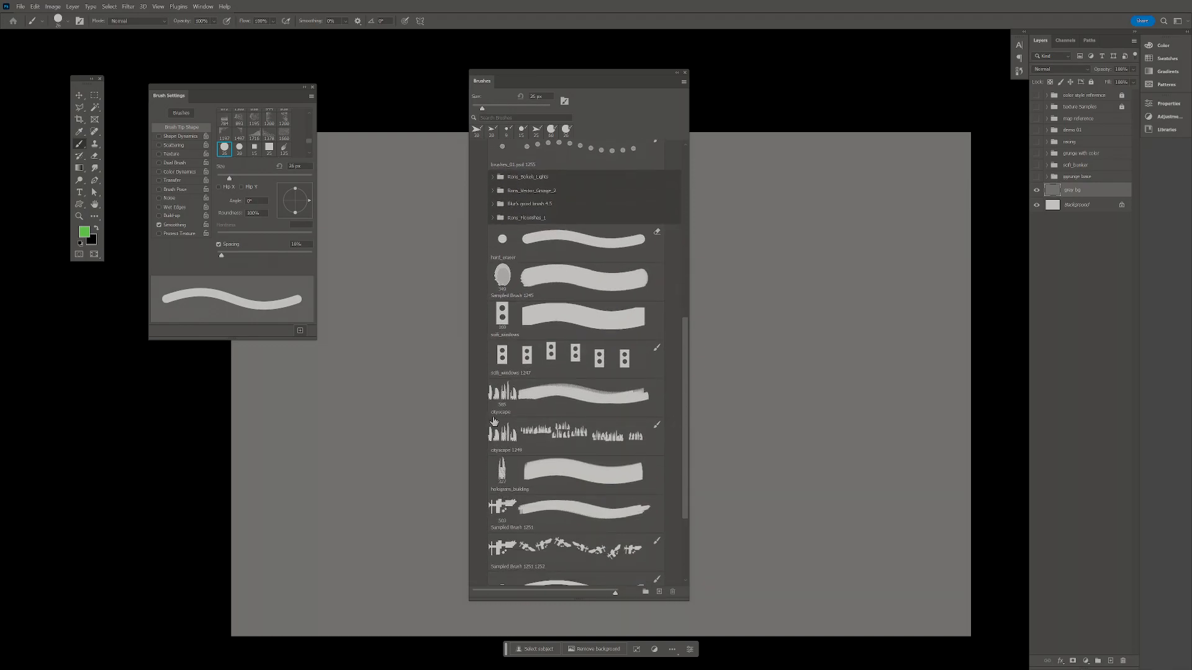
- Choose the scattered cityscape 1249 brush and enlarge it to 700 px
{"action": "left_click", "coordinate": [568, 432]}
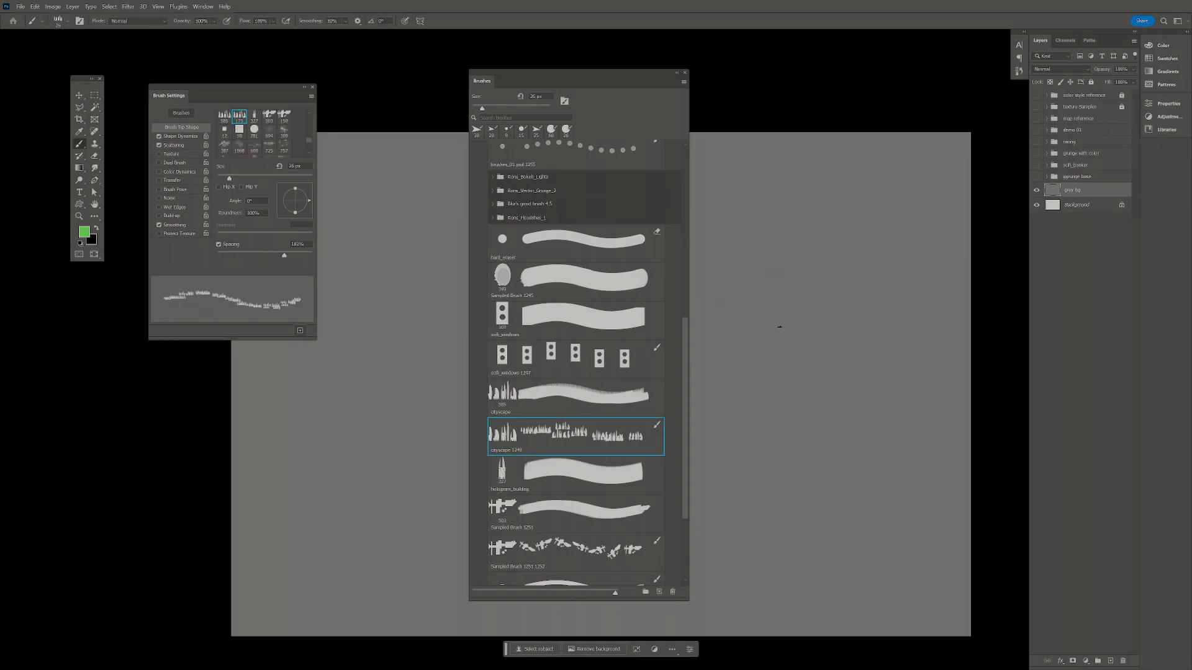
{"action": "key", "text": "bracketright"}
{"action": "key", "text": "bracketright"}
{"action": "key", "text": "bracketright"}
{"action": "key", "text": "bracketright"}
{"action": "key", "text": "bracketright"}
{"action": "key", "text": "bracketright"}
{"action": "key", "text": "bracketright"}
{"action": "key", "text": "bracketright"}
{"action": "key", "text": "bracketright"}
{"action": "key", "text": "bracketright"}
{"action": "key", "text": "bracketright"}
{"action": "key", "text": "bracketright"}
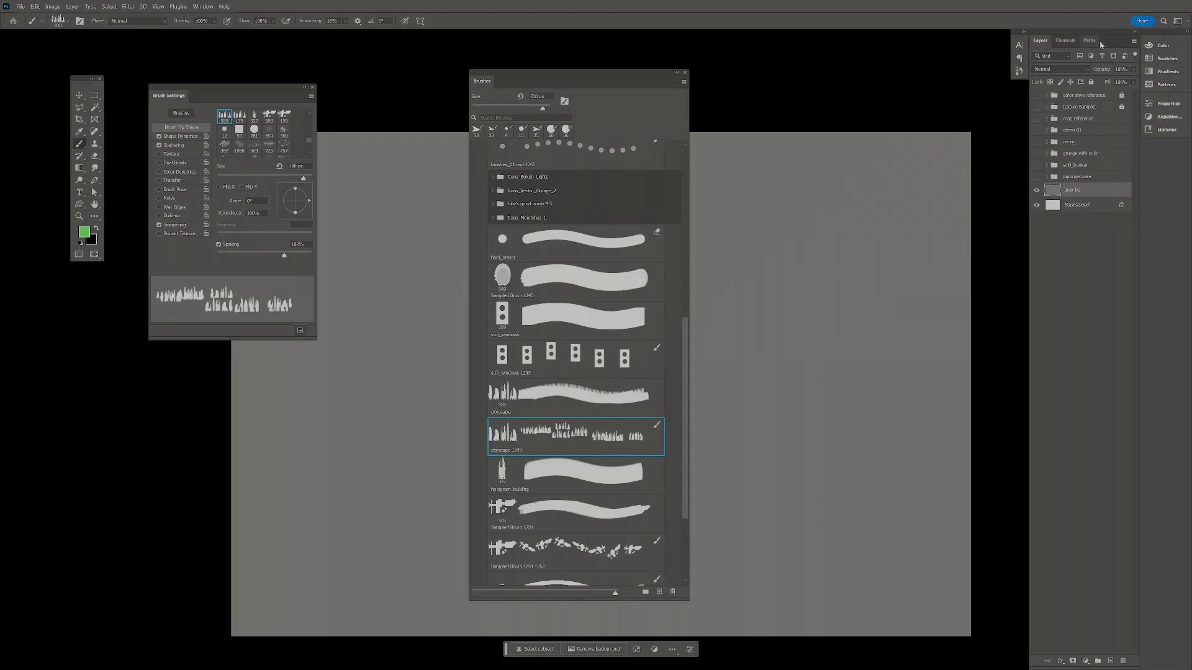
- Expand and show the demo 01 group, hide its Layer 24, and hide the map sample layer inside Map and Background
{"action": "left_click", "coordinate": [1080, 96]}
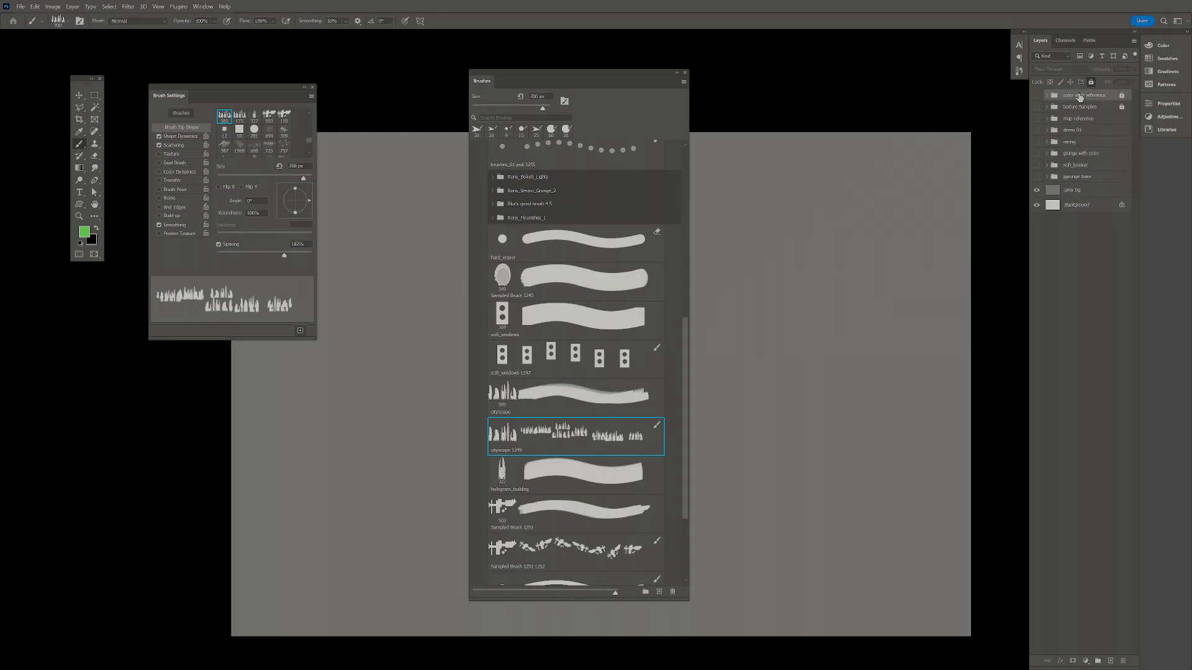
{"action": "left_click", "coordinate": [1048, 130]}
{"action": "left_click", "coordinate": [1037, 131]}
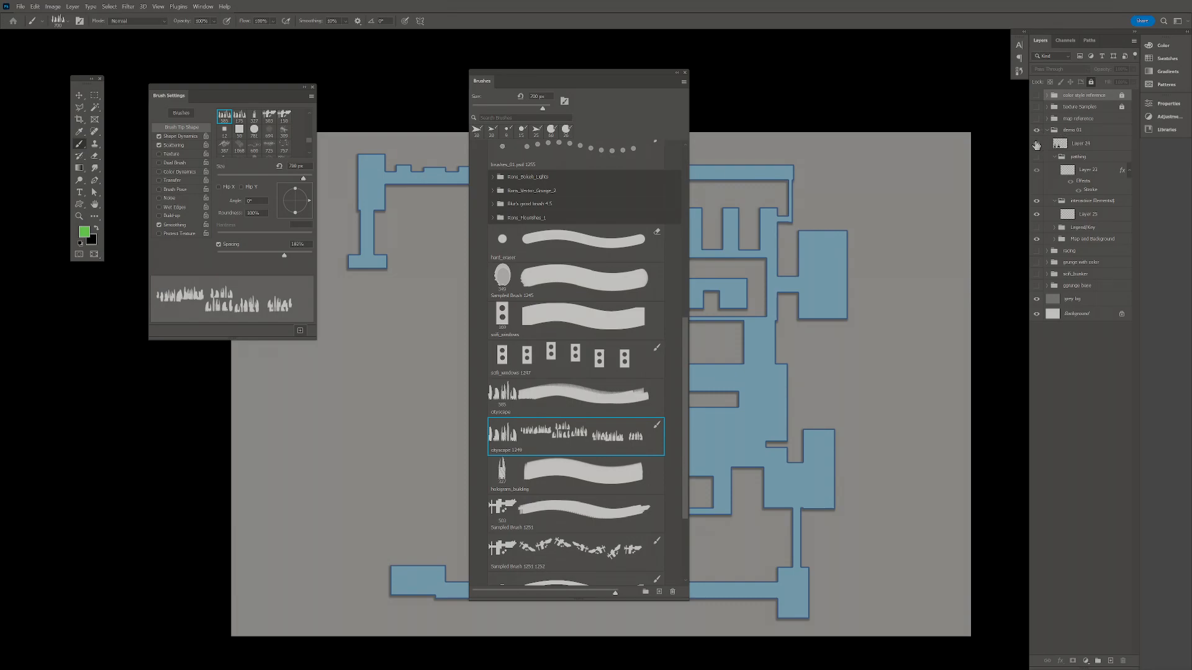
{"action": "left_click", "coordinate": [1036, 144]}
{"action": "left_click", "coordinate": [1036, 144]}
{"action": "left_click", "coordinate": [1054, 240]}
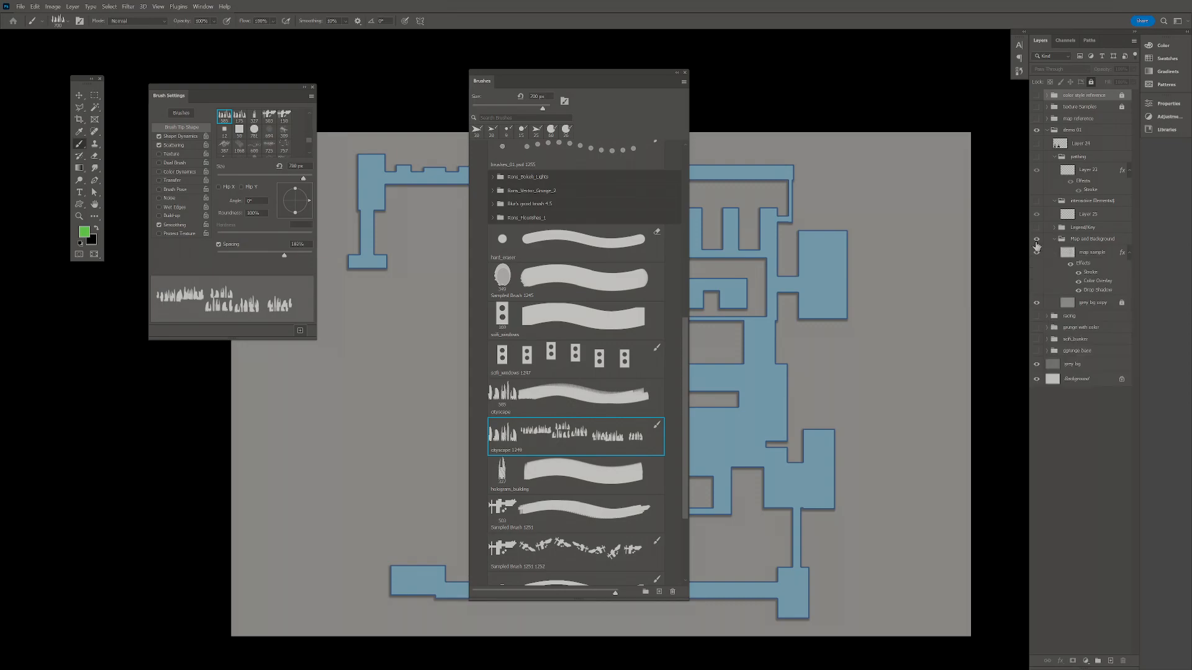
{"action": "left_click", "coordinate": [1045, 253]}
{"action": "left_click", "coordinate": [1036, 252]}
- Add a new layer above Layer 24 in demo 01, undo a test stamp, and make black the foreground colour
{"action": "left_click", "coordinate": [1072, 146]}
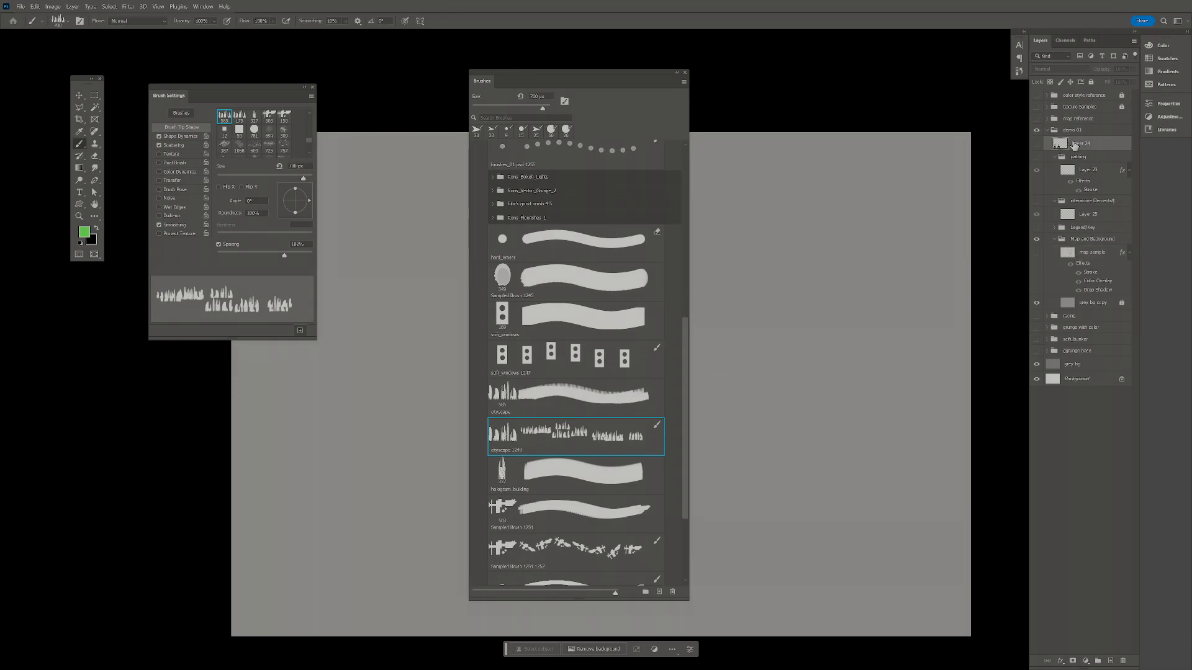
{"action": "key", "text": "ctrl+shift+n"}
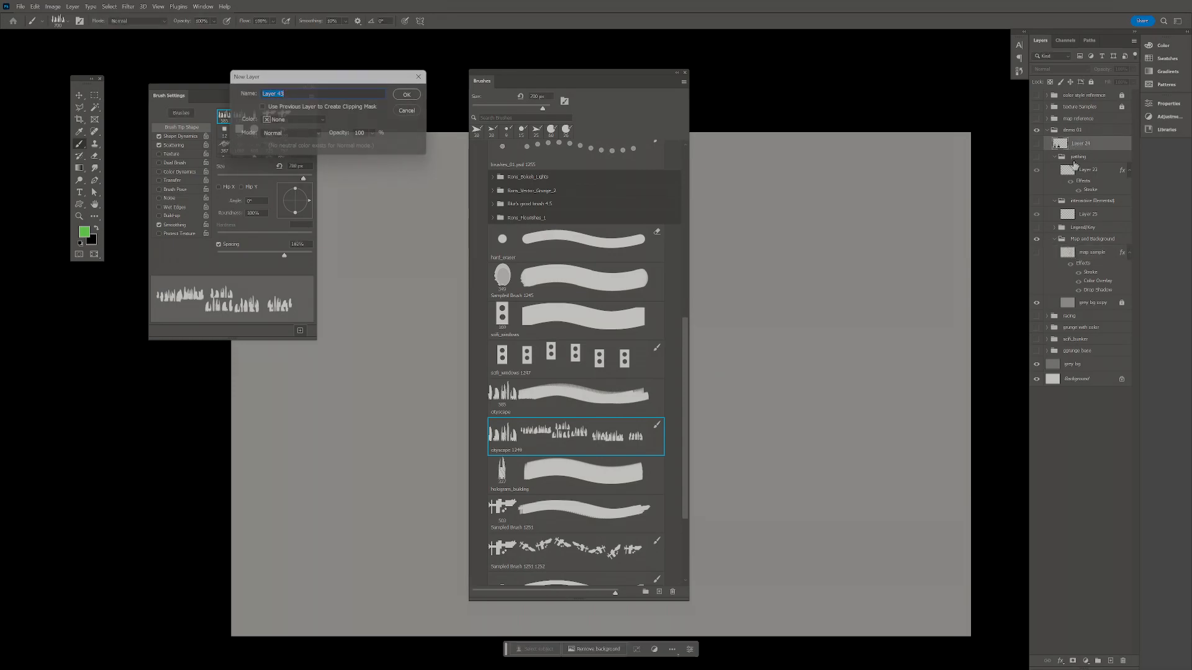
{"action": "key", "text": "Return"}
{"action": "left_click", "coordinate": [363, 414]}
{"action": "key", "text": "ctrl+z"}
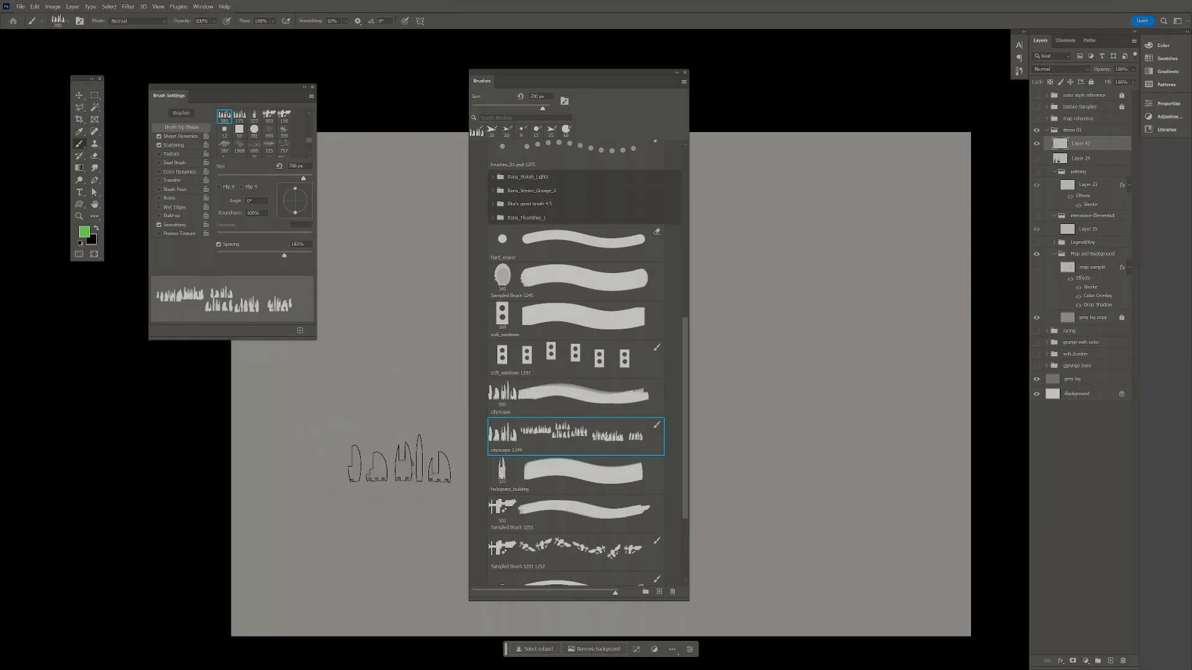
{"action": "key", "text": "x"}
- Stamp rows of black cityscape silhouettes across both sides of the canvas on the new layer
{"action": "left_click", "coordinate": [338, 393]}
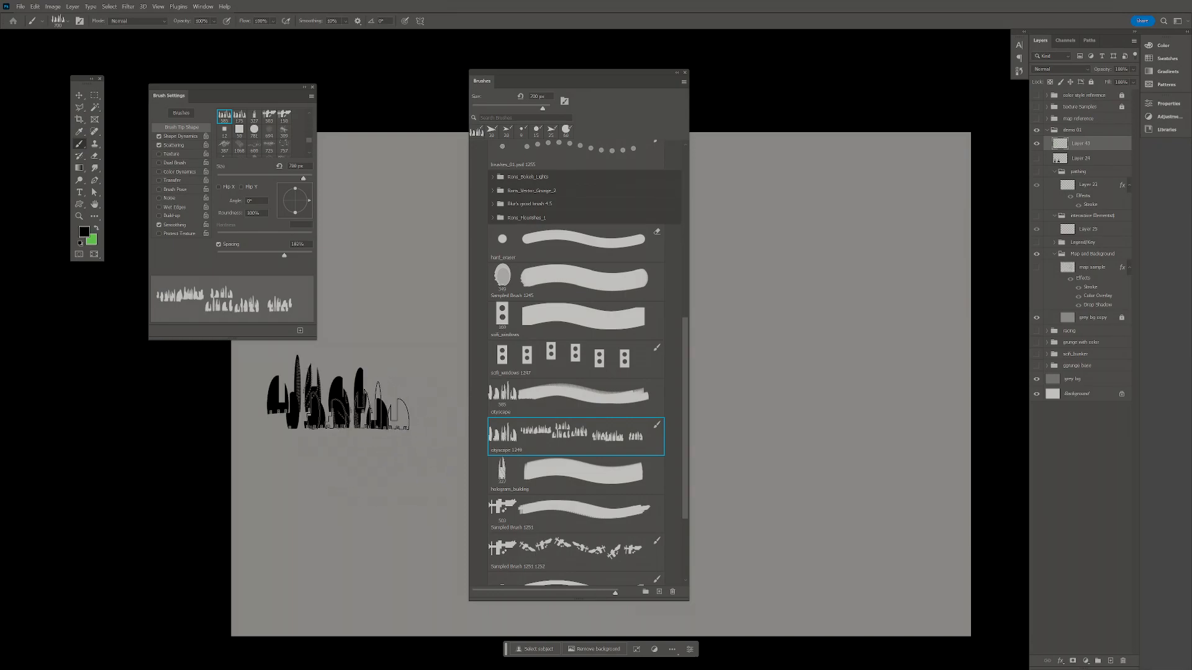
{"action": "left_click", "coordinate": [369, 430]}
{"action": "mouse_move", "coordinate": [437, 423]}
{"action": "left_mouse_down"}
{"action": "mouse_move", "coordinate": [405, 380]}
{"action": "mouse_move", "coordinate": [429, 396]}
{"action": "mouse_move", "coordinate": [401, 442]}
{"action": "mouse_move", "coordinate": [329, 462]}
{"action": "left_mouse_up"}
{"action": "mouse_move", "coordinate": [863, 248]}
{"action": "left_mouse_down"}
{"action": "mouse_move", "coordinate": [834, 290]}
{"action": "mouse_move", "coordinate": [774, 282]}
{"action": "mouse_move", "coordinate": [733, 254]}
{"action": "left_mouse_up"}
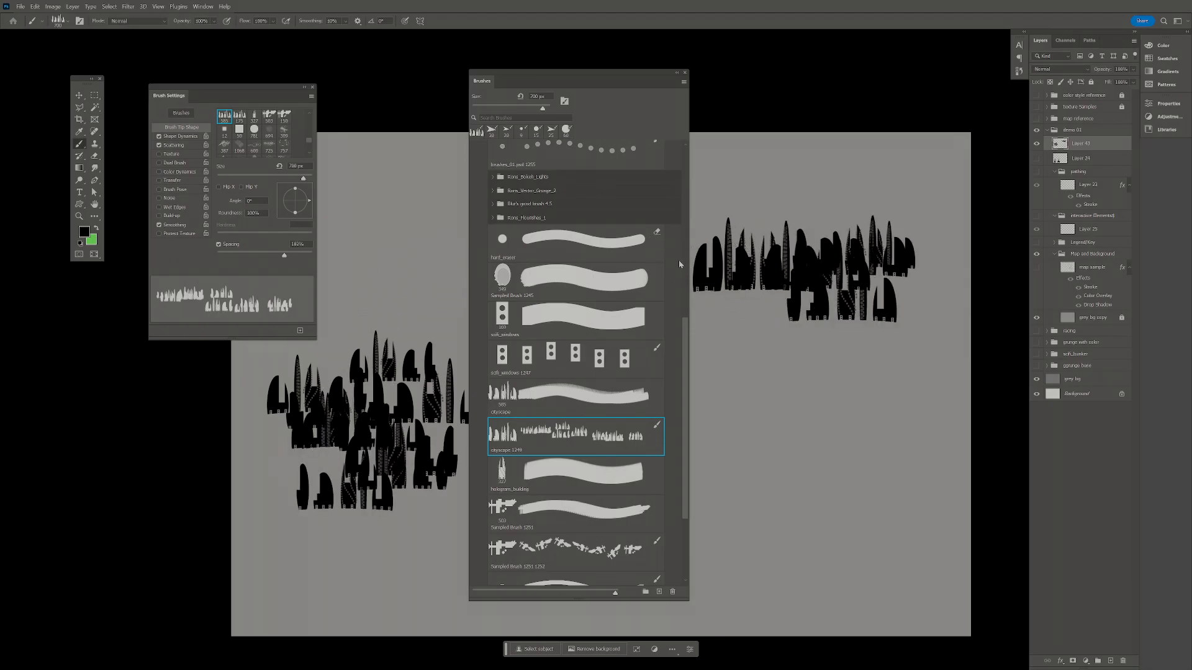
{"action": "left_click_drag", "start_coordinate": [404, 239], "coordinate": [442, 239]}
{"action": "left_click", "coordinate": [433, 238]}
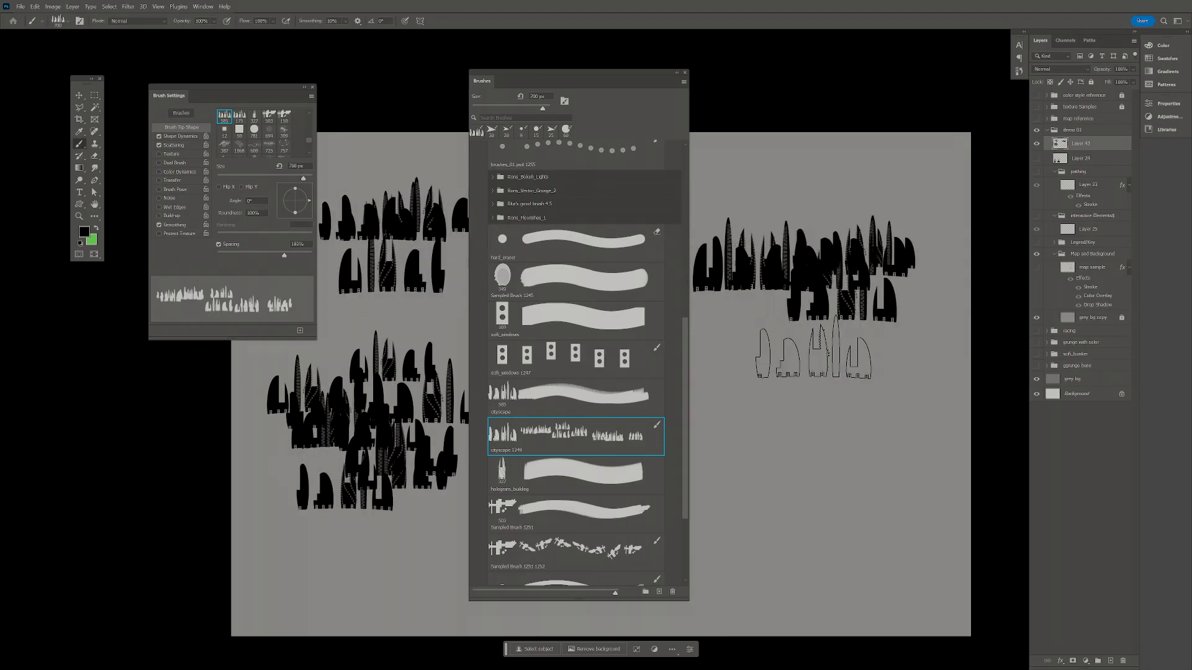
- Choose the variable-angle Sampled Brush 1251 1252 and scatter black ship-like shapes across the lower and right canvas areas
{"action": "left_click", "coordinate": [525, 512]}
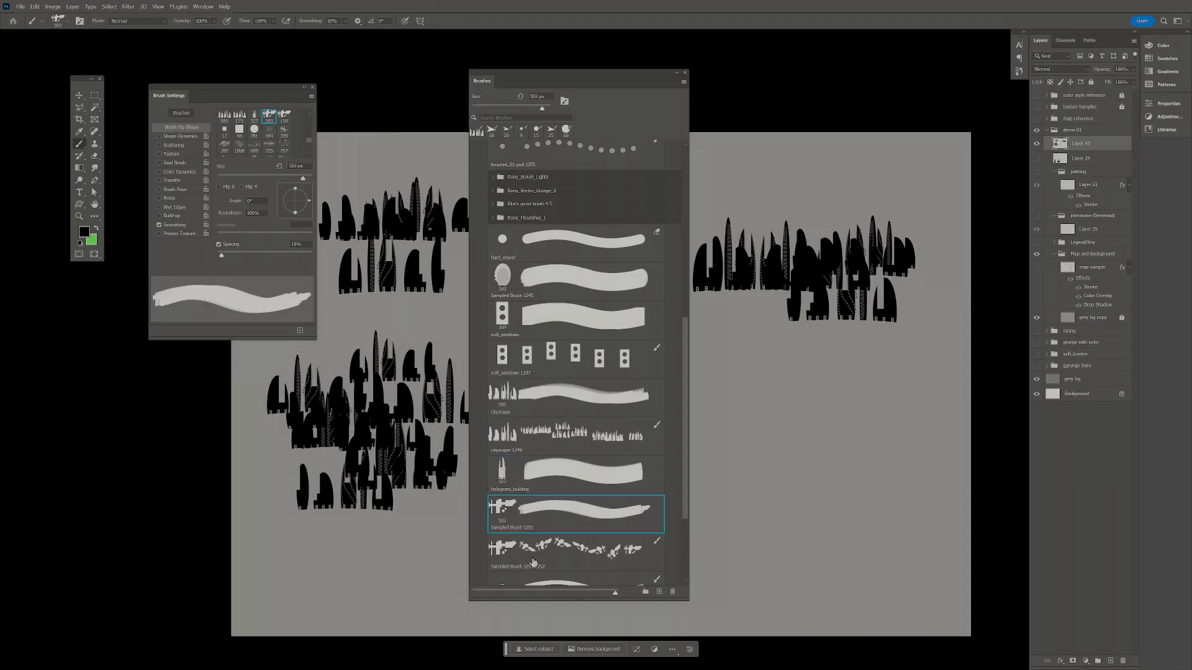
{"action": "left_click", "coordinate": [537, 555]}
{"action": "left_click_drag", "start_coordinate": [319, 567], "coordinate": [460, 555]}
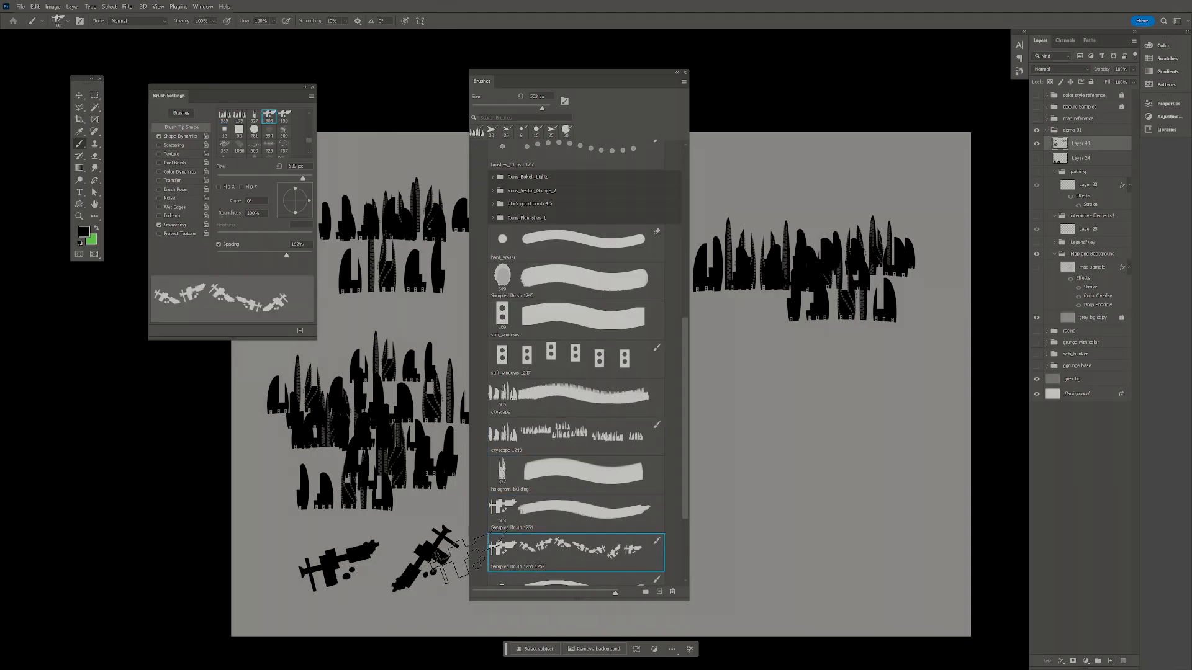
{"action": "mouse_move", "coordinate": [729, 429]}
{"action": "left_mouse_down"}
{"action": "mouse_move", "coordinate": [860, 381]}
{"action": "mouse_move", "coordinate": [823, 456]}
{"action": "mouse_move", "coordinate": [766, 435]}
{"action": "left_mouse_up"}
{"action": "left_click", "coordinate": [757, 515]}
{"action": "left_click", "coordinate": [851, 521]}
{"action": "left_click", "coordinate": [904, 380]}
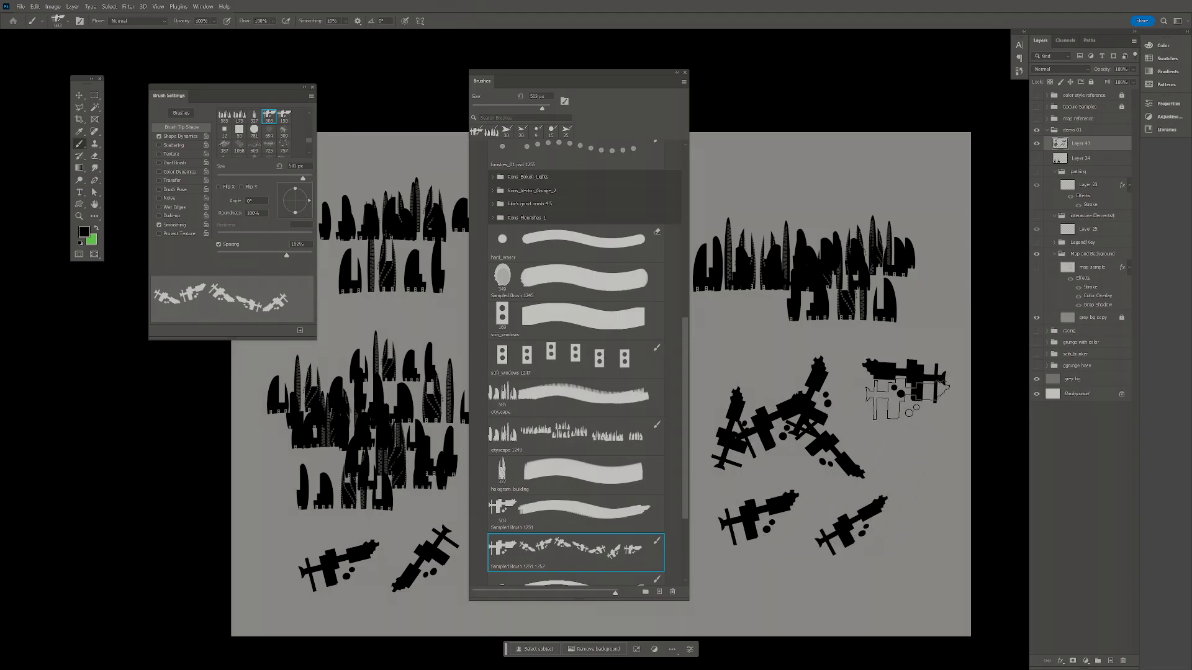
{"action": "left_click", "coordinate": [903, 435]}
{"action": "left_click", "coordinate": [738, 353]}
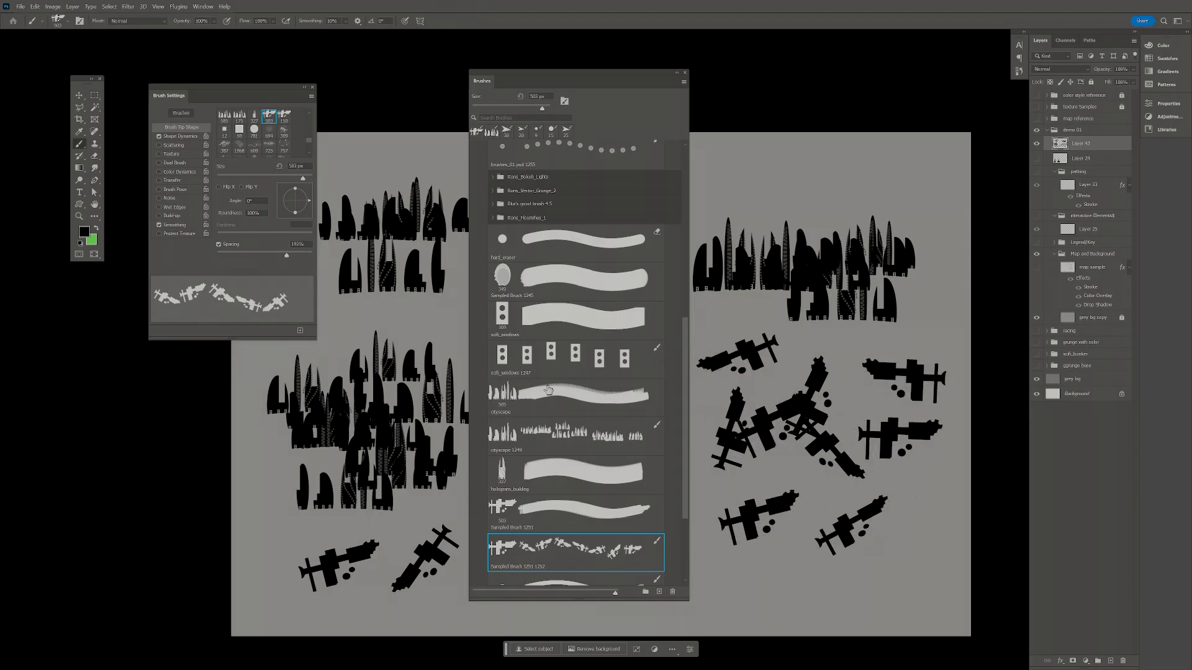
- Stamp overlapping ovals with Sampled Brush 1245 in the empty canvas centre, moving the Brushes window off that area
{"action": "scroll", "coordinate": [643, 464], "scroll_direction": "down", "scroll_amount": 4}
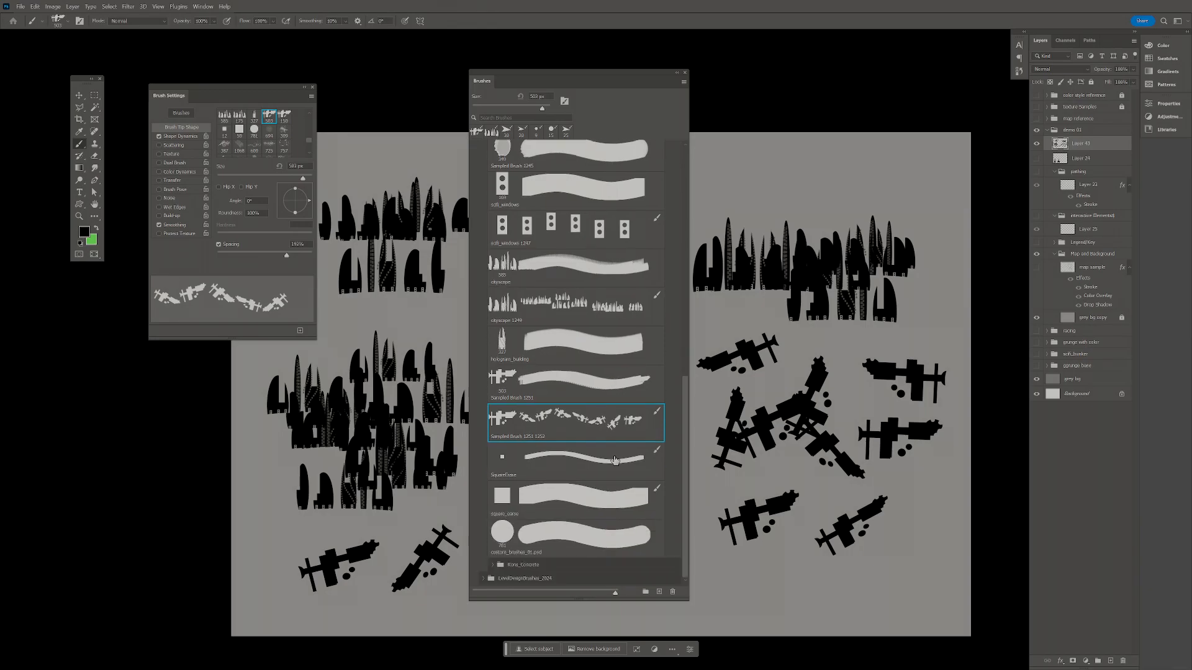
{"action": "scroll", "coordinate": [569, 405], "scroll_direction": "up", "scroll_amount": 5}
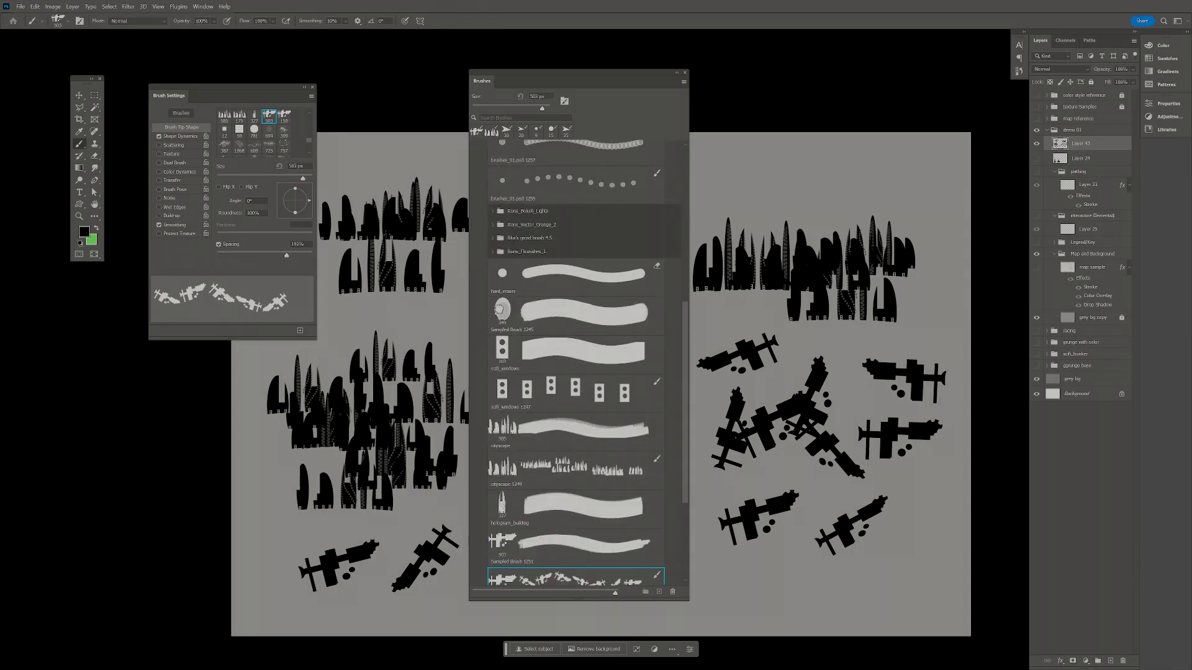
{"action": "left_click", "coordinate": [500, 308]}
{"action": "left_click_drag", "start_coordinate": [601, 76], "coordinate": [936, 91]}
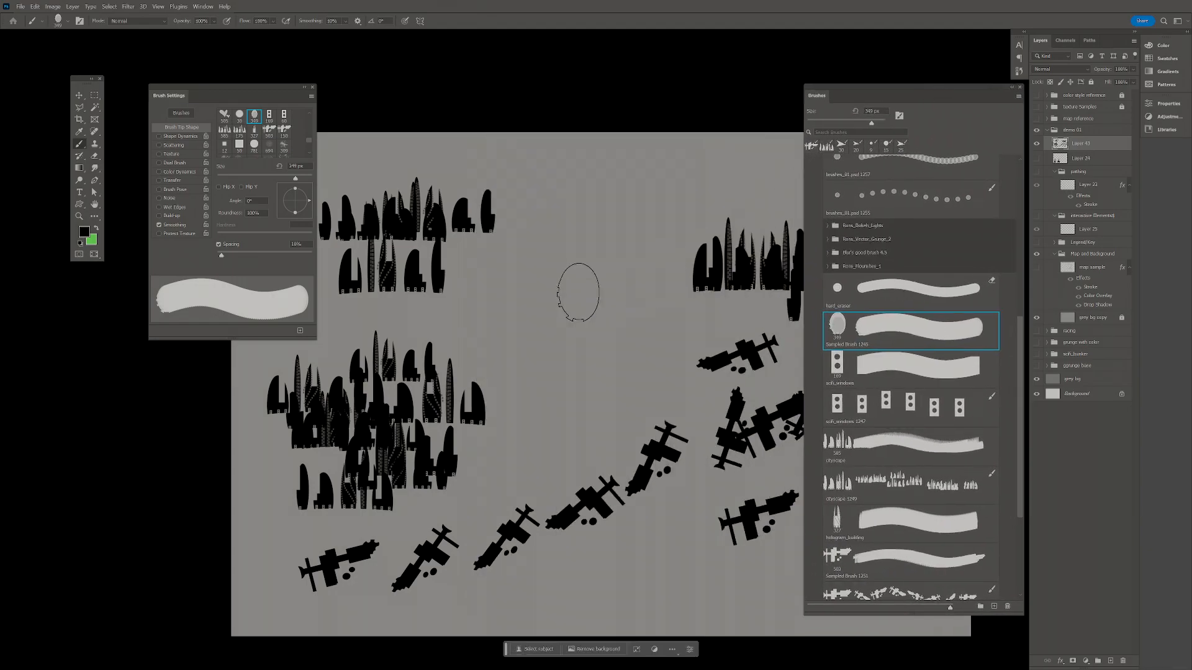
{"action": "left_click", "coordinate": [558, 298]}
- Cut adjoining rectangular openings out of the stamped oval's lower part using rectangular selections
{"action": "key", "text": "z"}
{"action": "mouse_move", "coordinate": [562, 301]}
{"action": "left_mouse_down"}
{"action": "mouse_move", "coordinate": [606, 308]}
{"action": "mouse_move", "coordinate": [580, 315]}
{"action": "mouse_move", "coordinate": [605, 319]}
{"action": "left_mouse_up"}
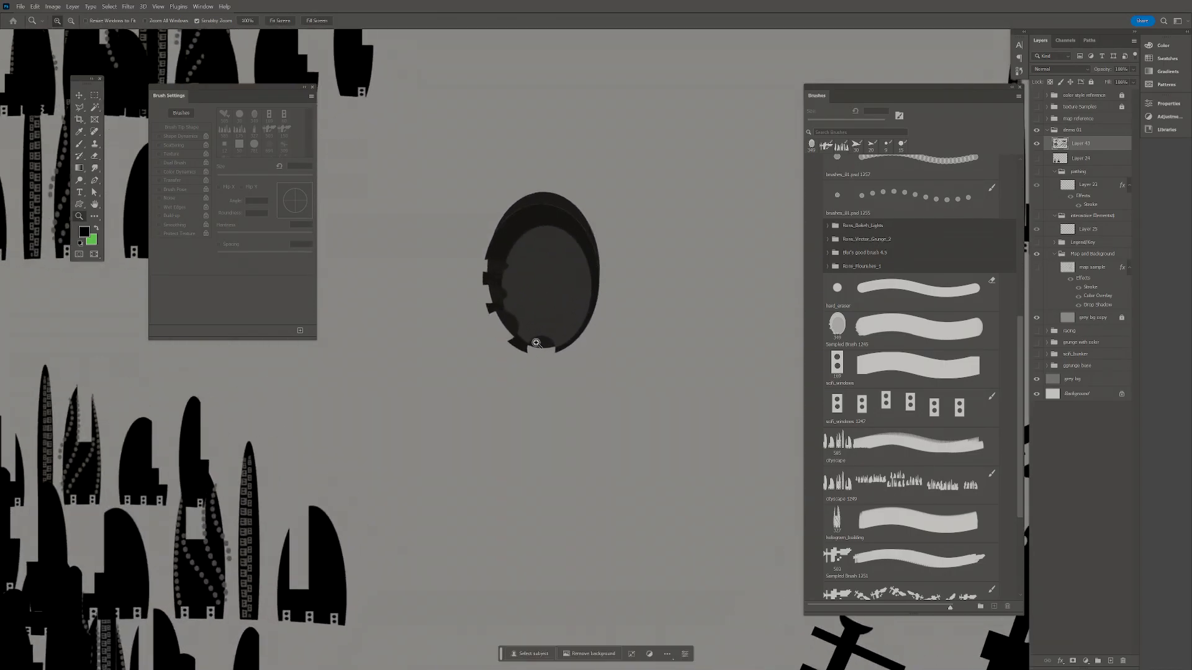
{"action": "key", "text": "m"}
{"action": "left_click_drag", "start_coordinate": [510, 281], "coordinate": [549, 419]}
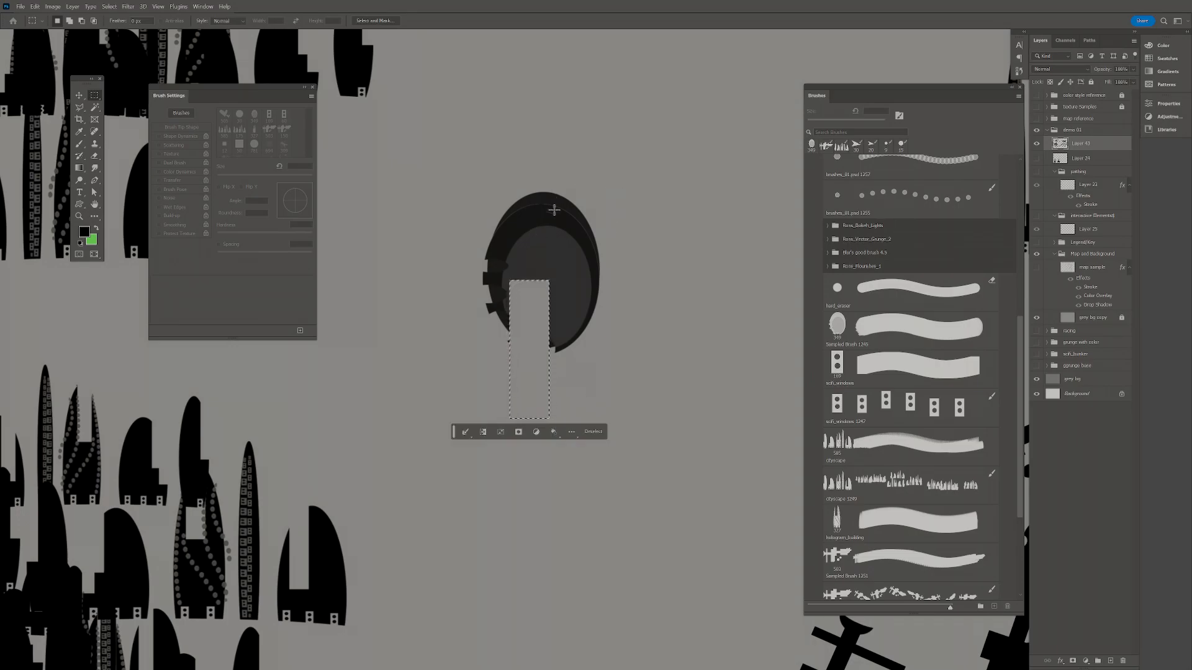
{"action": "left_click_drag", "start_coordinate": [530, 340], "coordinate": [630, 280]}
{"action": "key", "text": "Delete"}
- Fill two narrow vertical strips below the oval's cut-out with black as legs and clear the selection
{"action": "left_click_drag", "start_coordinate": [491, 309], "coordinate": [508, 435]}
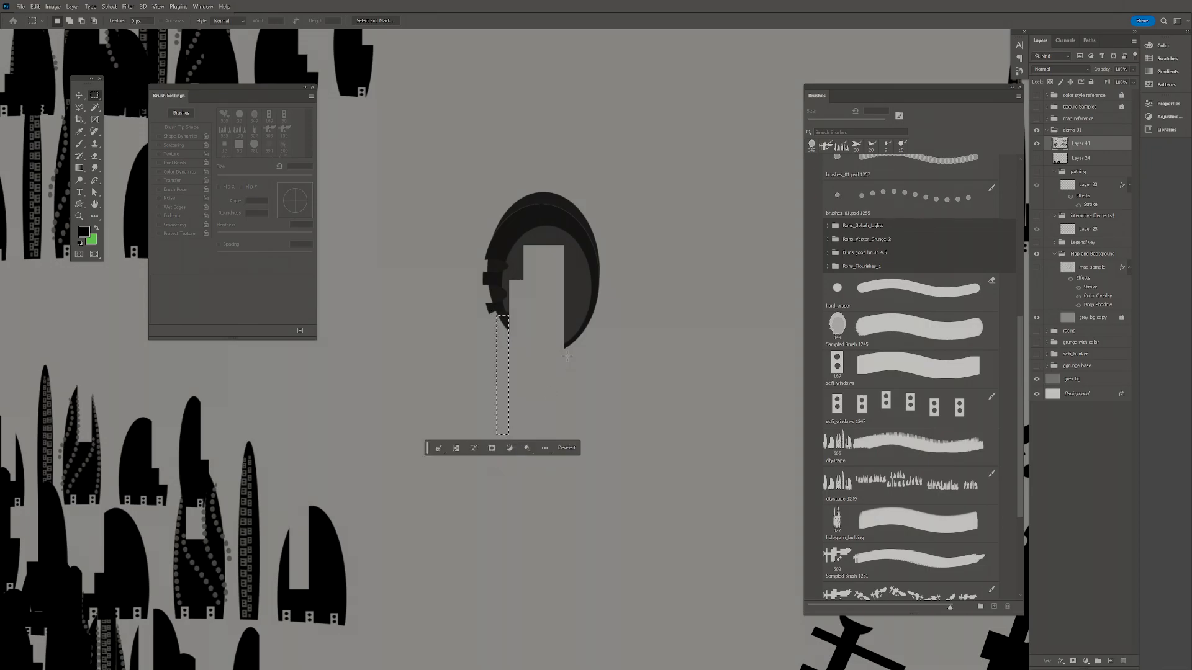
{"action": "left_click_drag", "start_coordinate": [564, 316], "coordinate": [571, 435]}
{"action": "key", "text": "alt+BackSpace"}
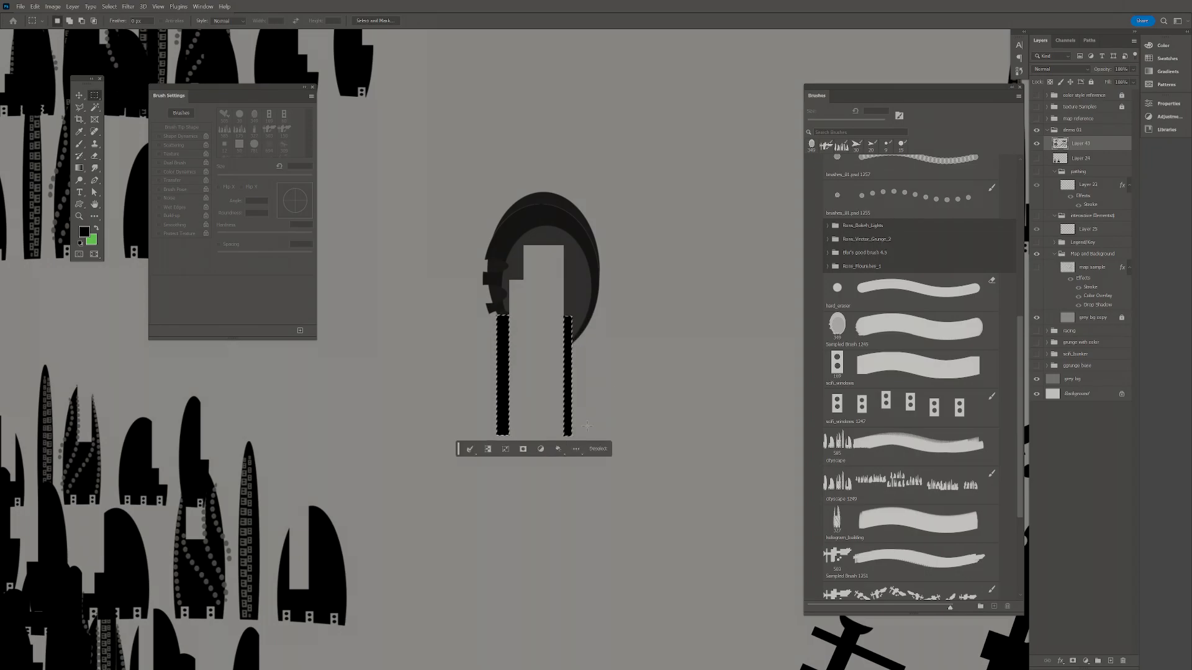
{"action": "key", "text": "ctrl+d"}
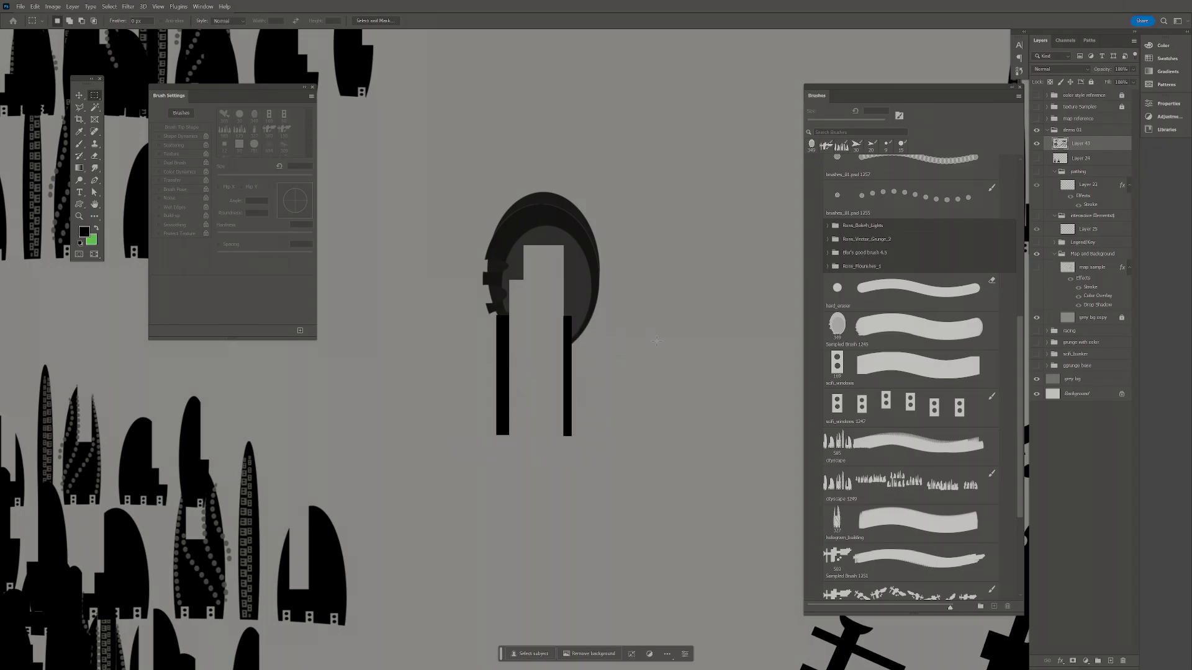
- Expand the Blur's good brush 4.5 group, try its title brush, and choose its textured round brush number 4
{"action": "key", "text": "z"}
{"action": "left_click", "coordinate": [567, 368], "text": "alt"}
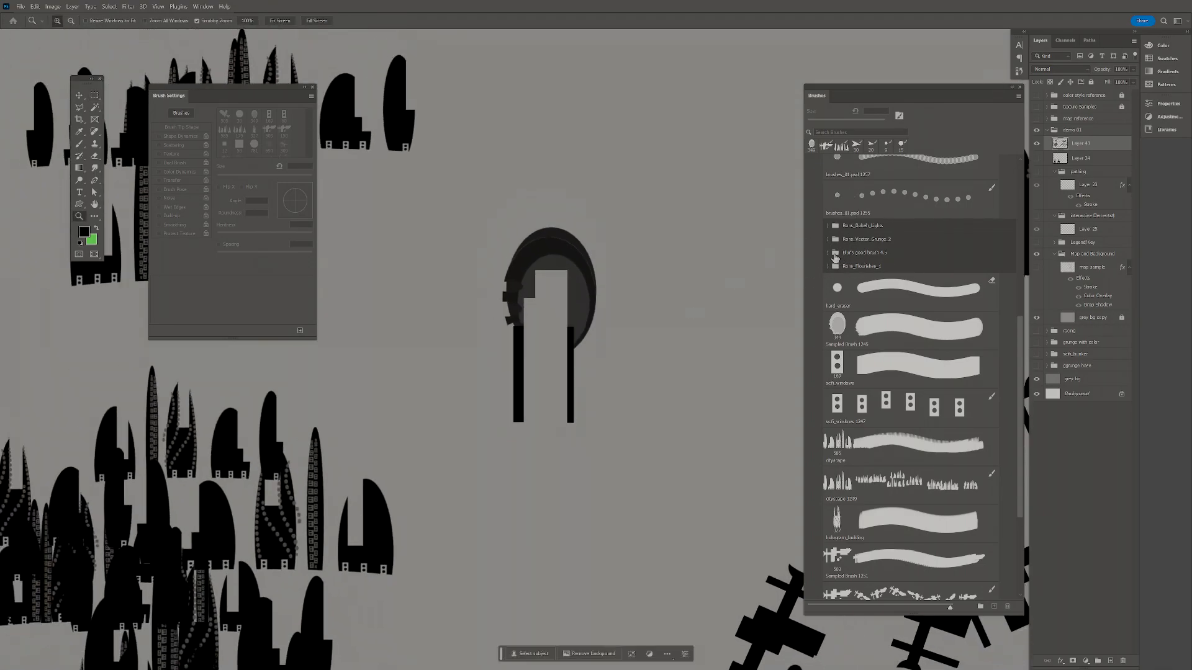
{"action": "left_click", "coordinate": [829, 253]}
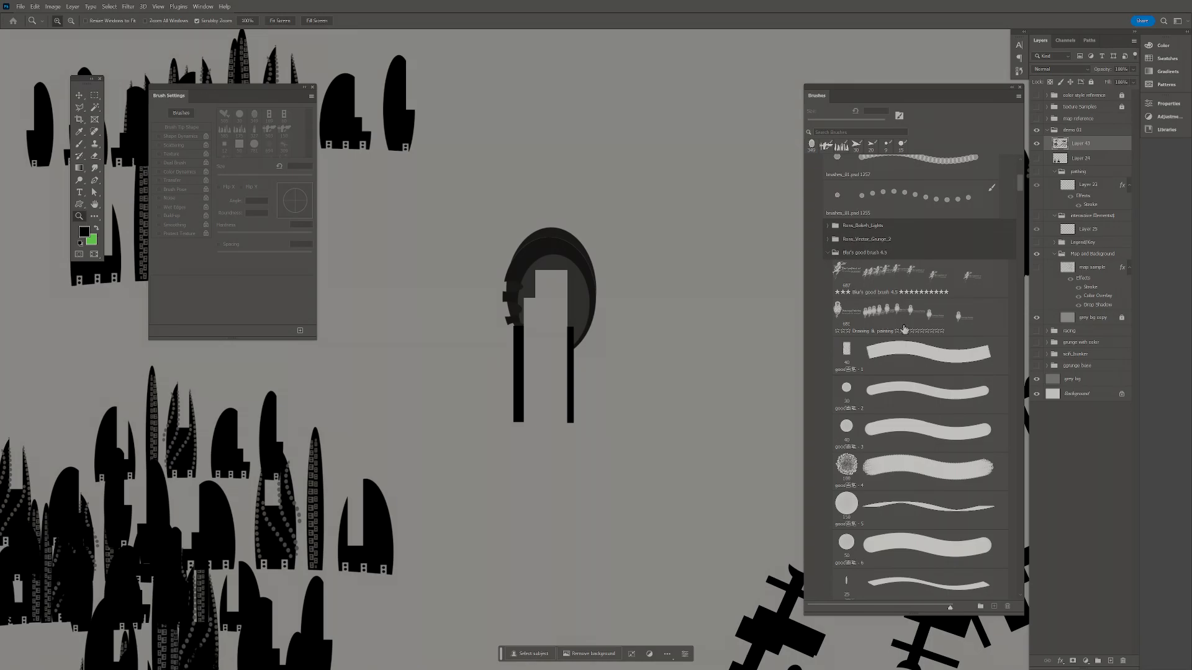
{"action": "left_click", "coordinate": [904, 273]}
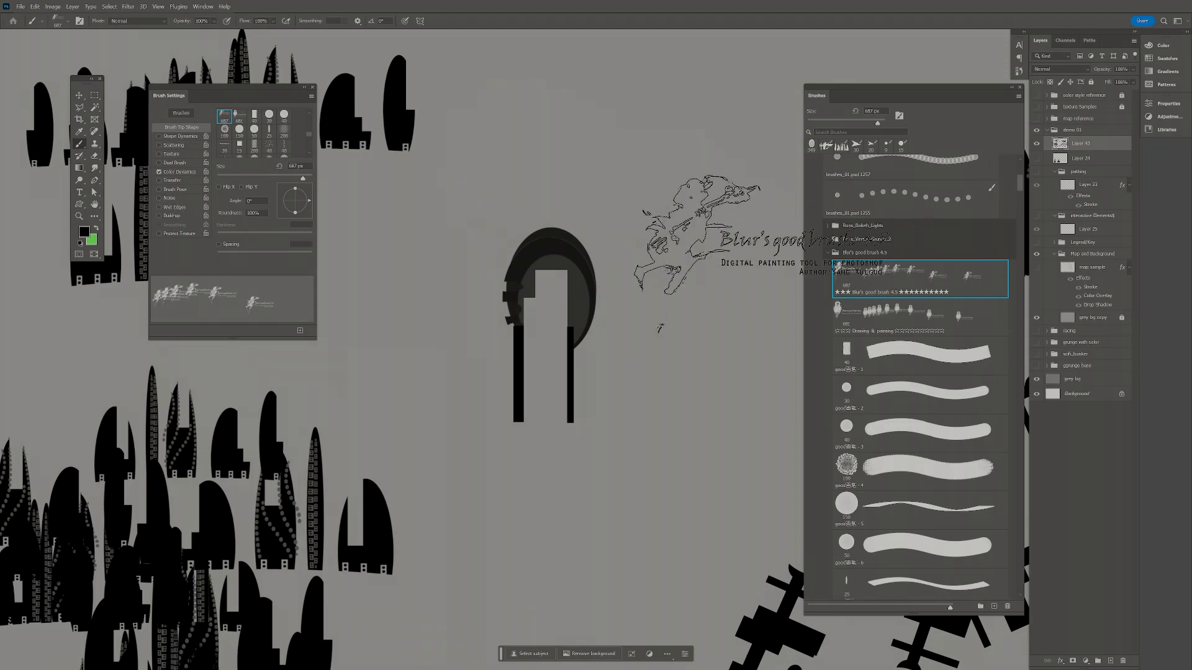
{"action": "left_click", "coordinate": [899, 357]}
{"action": "left_click", "coordinate": [874, 473]}
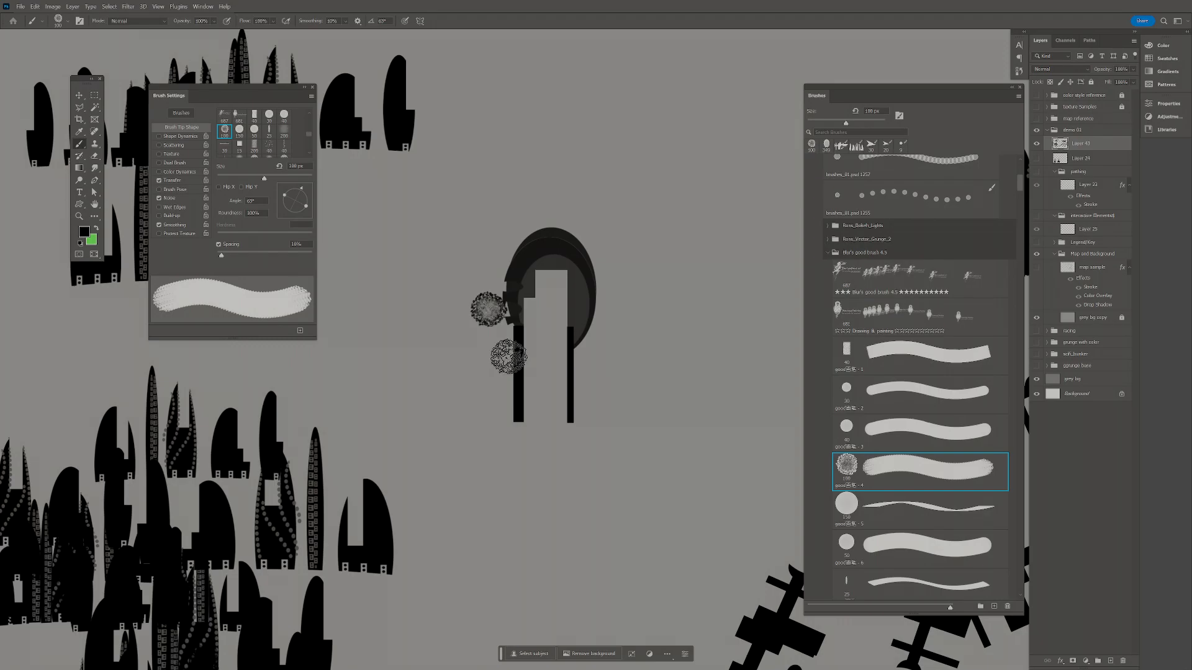
- Enlarge the textured round brush and paint a stroke over the arch-like shape
{"action": "key", "text": "bracketright"}
{"action": "key", "text": "bracketright"}
{"action": "key", "text": "bracketright"}
{"action": "key", "text": "bracketright"}
{"action": "key", "text": "bracketright"}
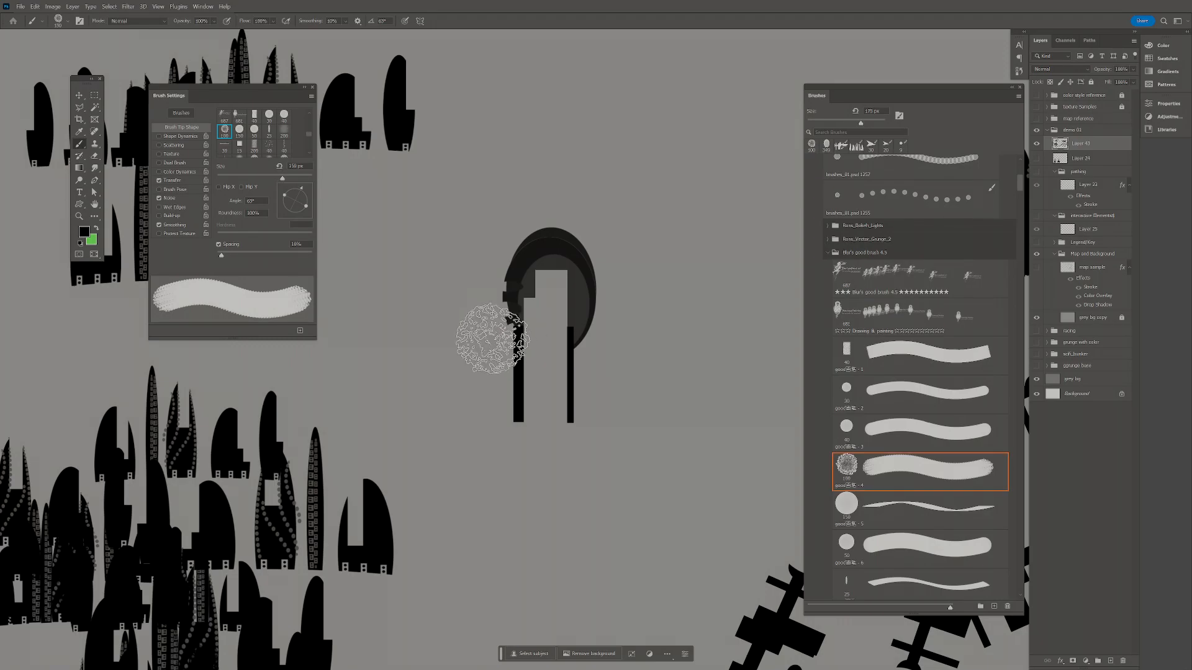
{"action": "key", "text": "bracketright"}
{"action": "key", "text": "bracketright"}
{"action": "key", "text": "bracketright"}
{"action": "key", "text": "bracketright"}
{"action": "mouse_move", "coordinate": [472, 261]}
{"action": "left_mouse_down"}
{"action": "mouse_move", "coordinate": [623, 365]}
{"action": "mouse_move", "coordinate": [604, 392]}
{"action": "mouse_move", "coordinate": [500, 404]}
{"action": "mouse_move", "coordinate": [514, 332]}
{"action": "mouse_move", "coordinate": [591, 275]}
{"action": "mouse_move", "coordinate": [578, 343]}
{"action": "mouse_move", "coordinate": [506, 333]}
{"action": "mouse_move", "coordinate": [536, 363]}
{"action": "mouse_move", "coordinate": [614, 366]}
{"action": "mouse_move", "coordinate": [575, 364]}
{"action": "mouse_move", "coordinate": [597, 365]}
{"action": "mouse_move", "coordinate": [552, 345]}
{"action": "left_mouse_up"}
- Delete all test artwork from the new layer and clear the selection
{"action": "key", "text": "ctrl+space"}
{"action": "key", "text": "ctrl+a"}
{"action": "key", "text": "Delete"}
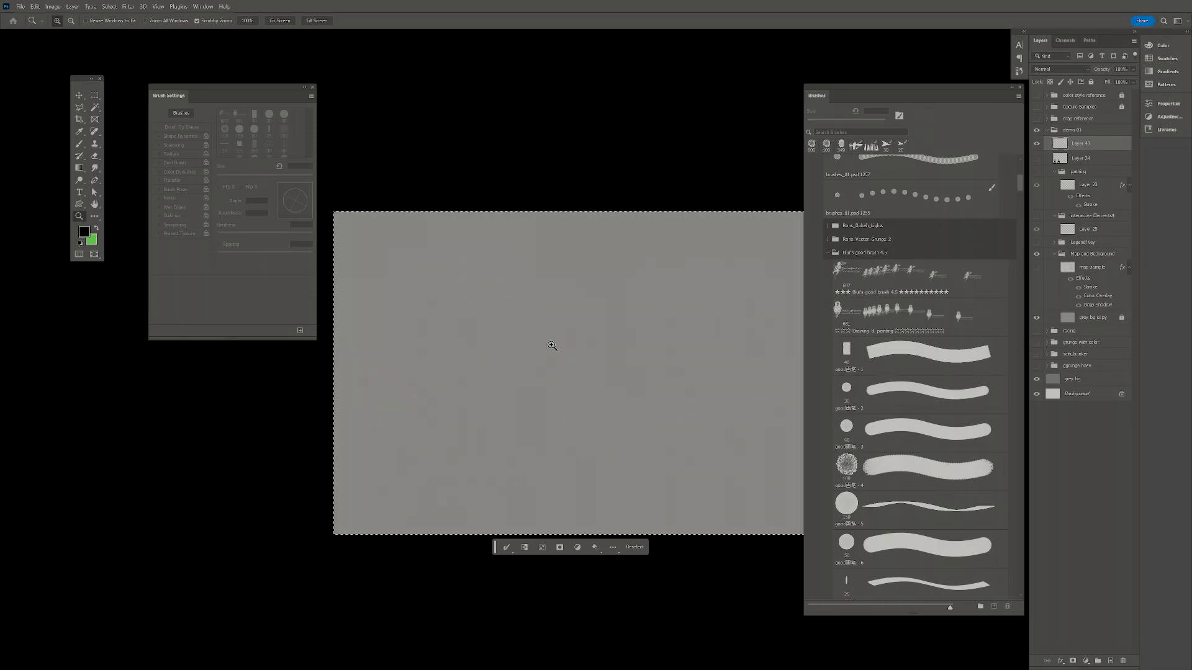
{"action": "key", "text": "ctrl+d"}
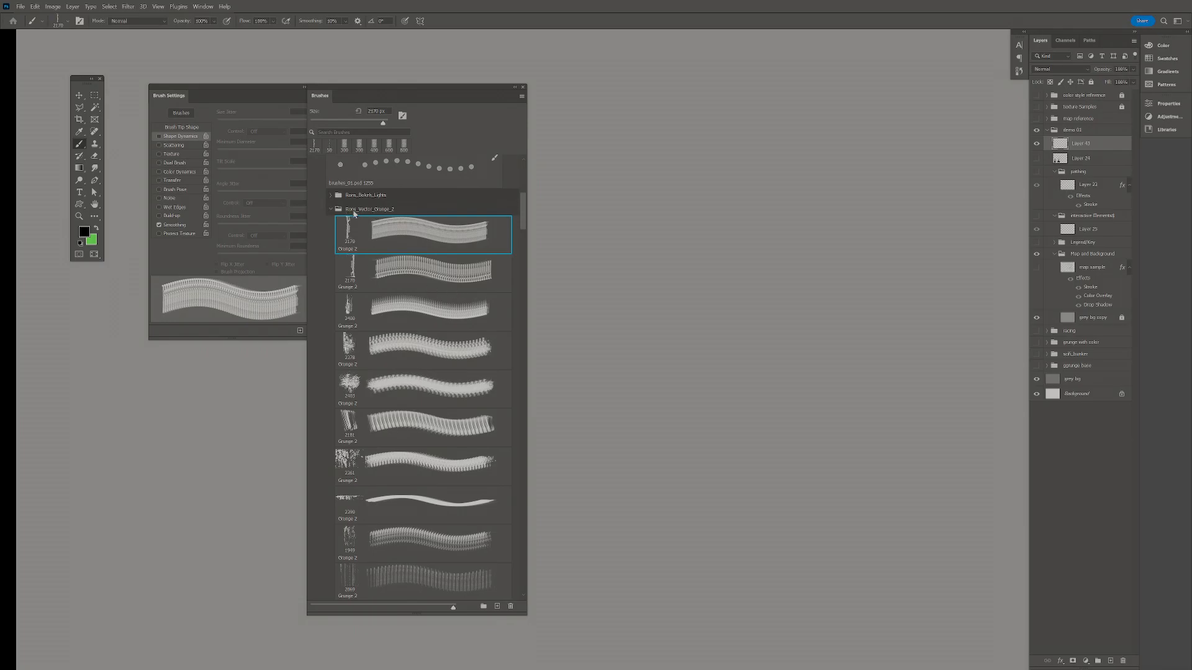
- Collapse and reopen the Rons_Vector_Grunge_2 brush group and choose its first Grunge 2 brush
{"action": "left_click", "coordinate": [334, 211]}
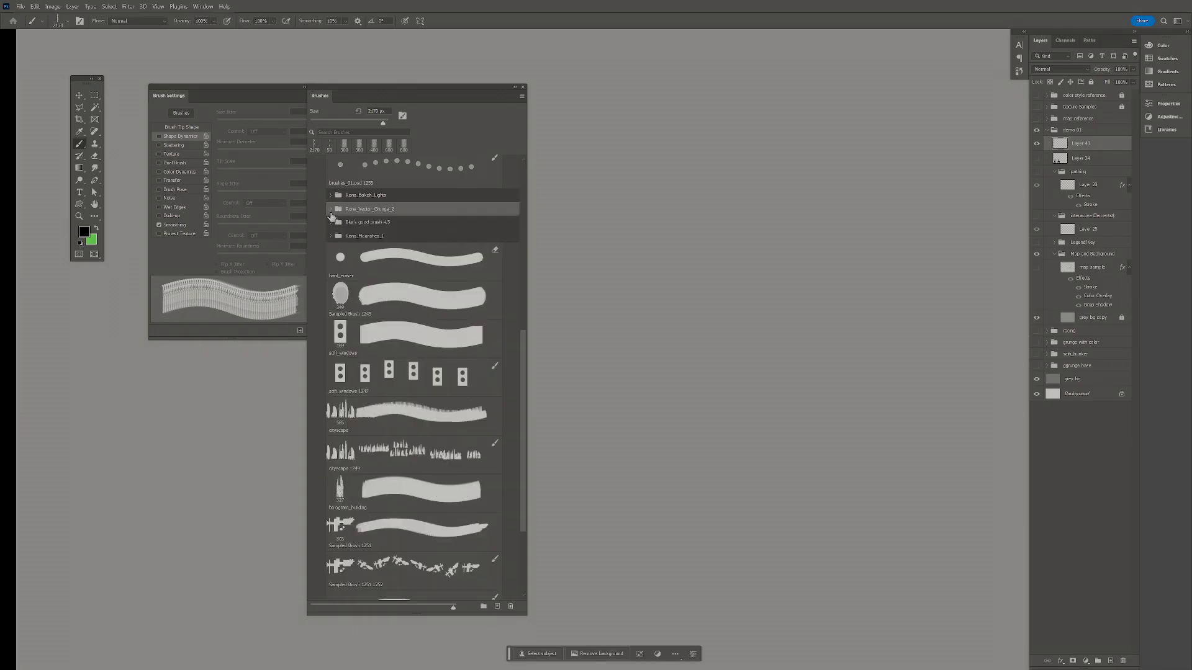
{"action": "left_click", "coordinate": [331, 211]}
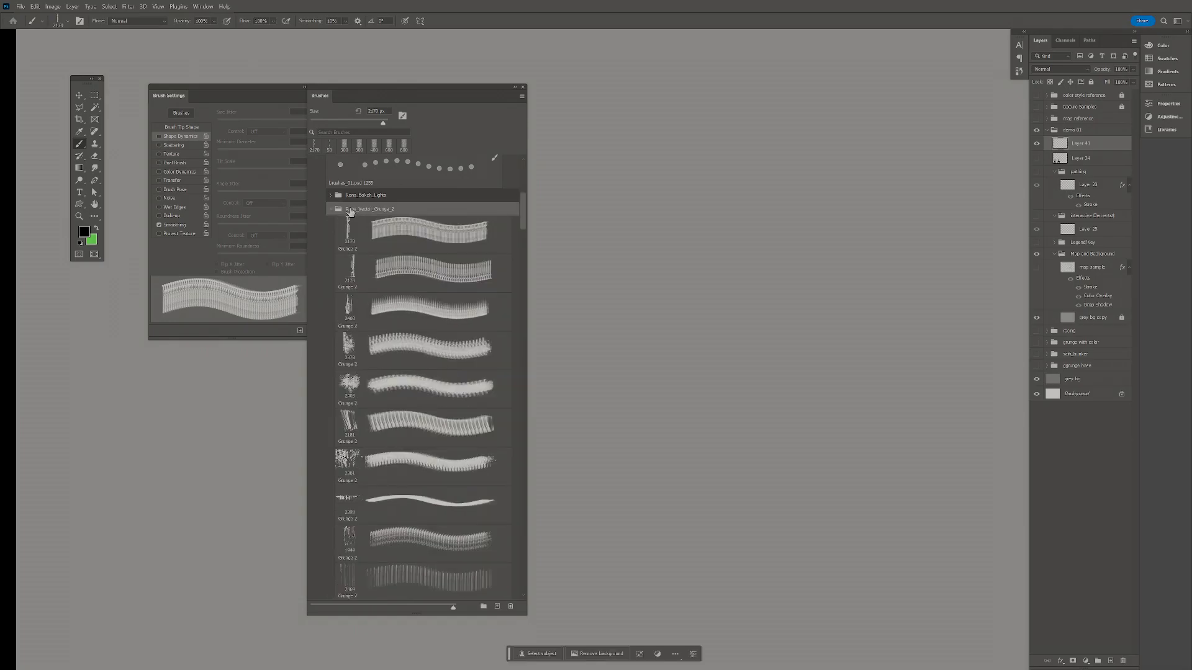
{"action": "left_click", "coordinate": [417, 234]}
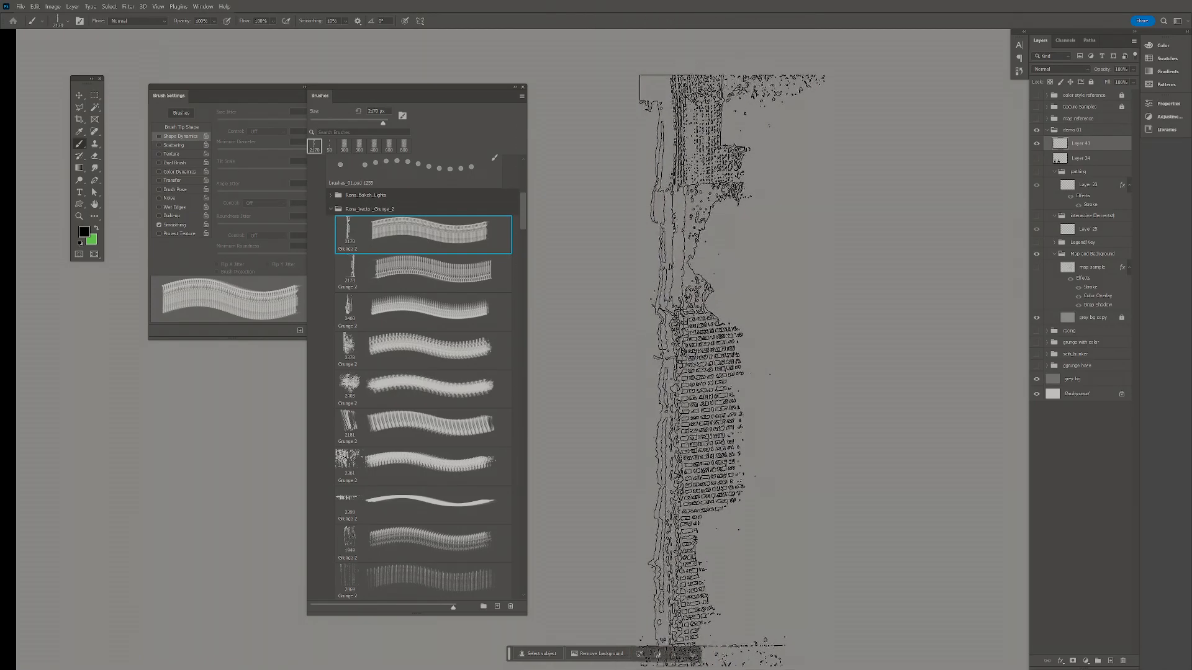
- Stamp the first Grunge 2 brush repeatedly along the canvas's left edge in full-screen view
{"action": "key", "text": "z"}
{"action": "left_click_drag", "start_coordinate": [768, 344], "coordinate": [733, 351]}
{"action": "key", "text": "b"}
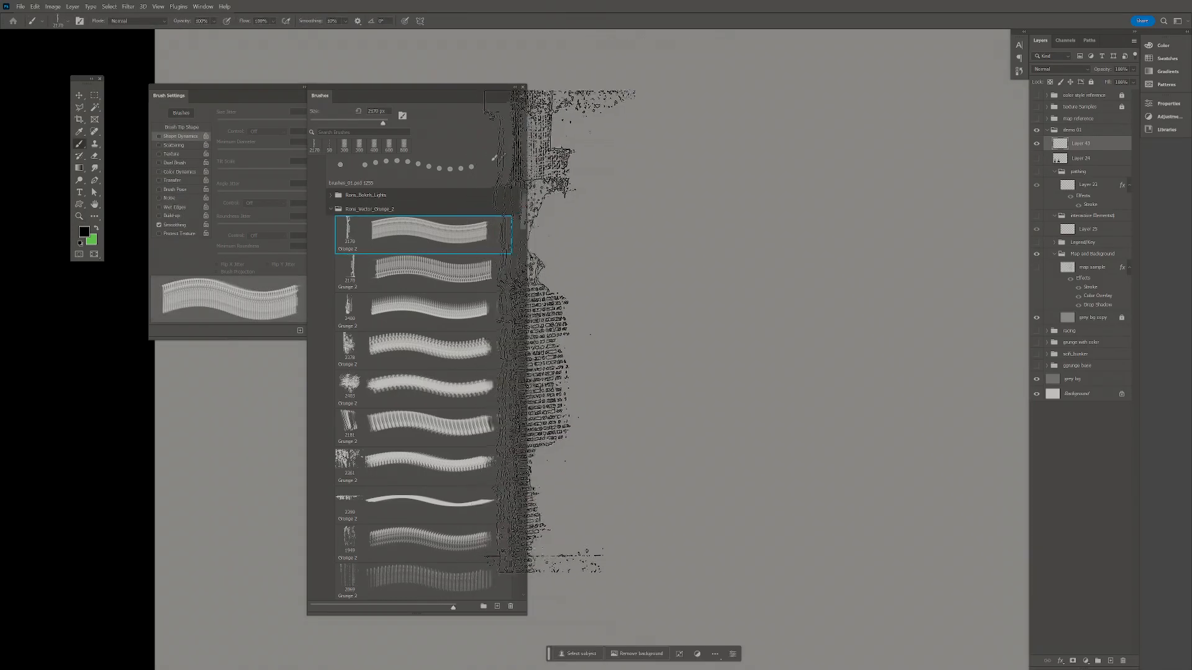
{"action": "key", "text": "f"}
{"action": "left_click_drag", "start_coordinate": [389, 273], "coordinate": [430, 382]}
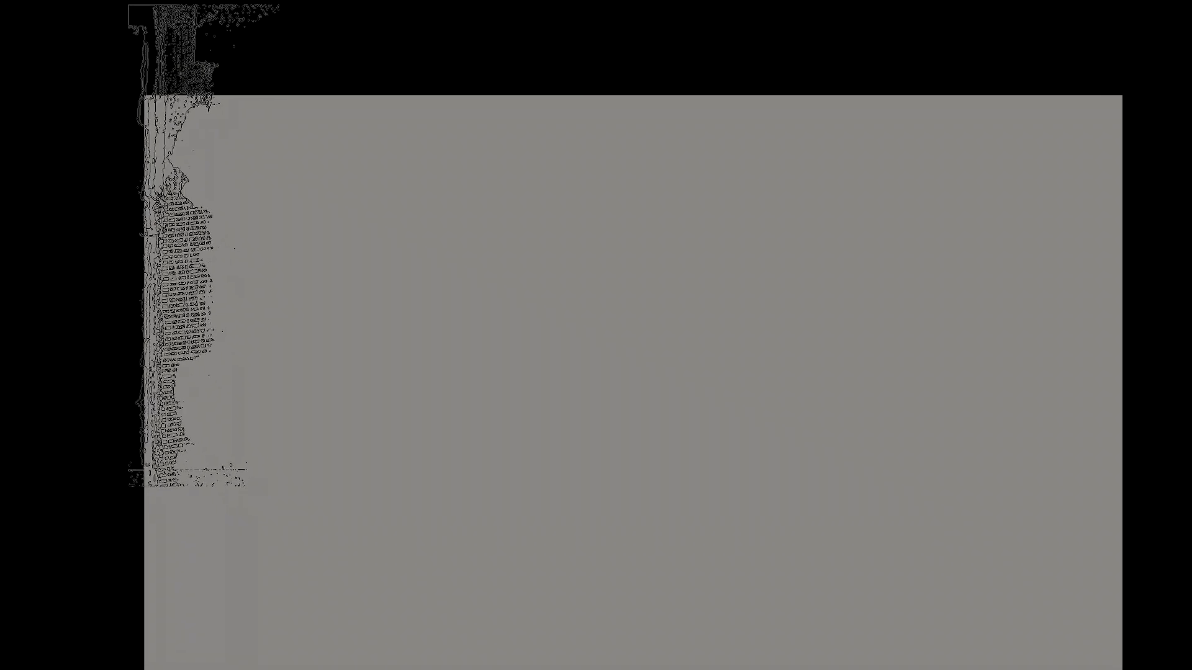
{"action": "left_click", "coordinate": [241, 361]}
{"action": "left_click_drag", "start_coordinate": [553, 384], "coordinate": [554, 221]}
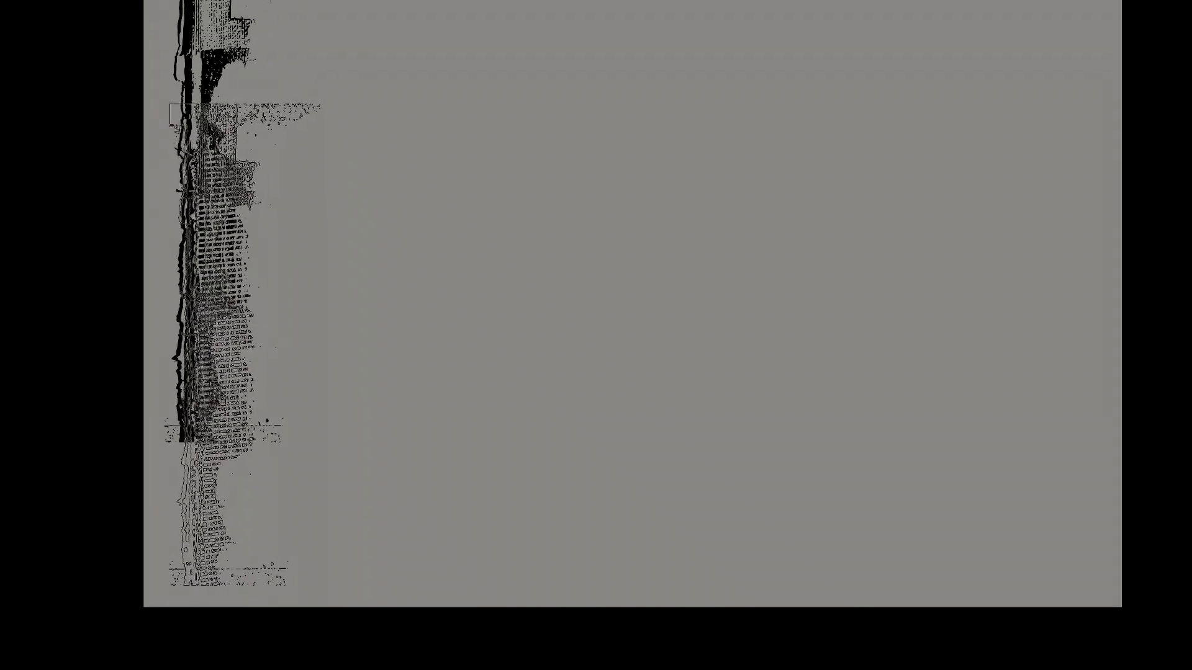
{"action": "left_click_drag", "start_coordinate": [673, 363], "coordinate": [559, 428]}
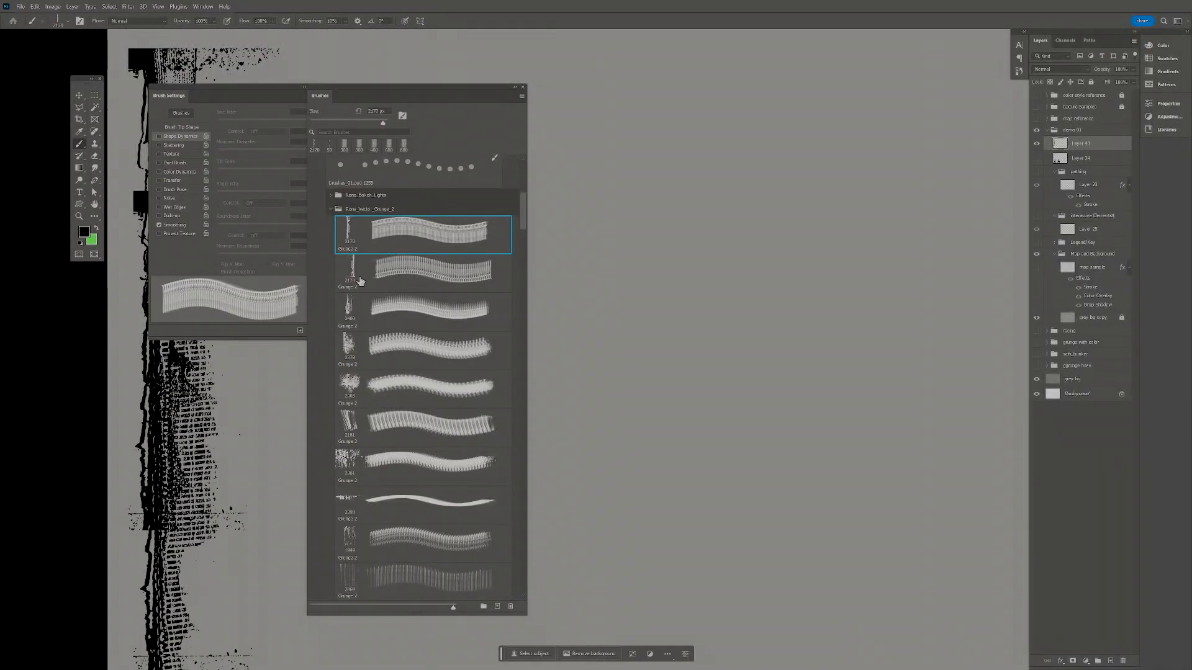
- Stamp the third Grunge 2 brush on the canvas's right side and the fourth one in the middle
{"action": "left_click", "coordinate": [357, 306]}
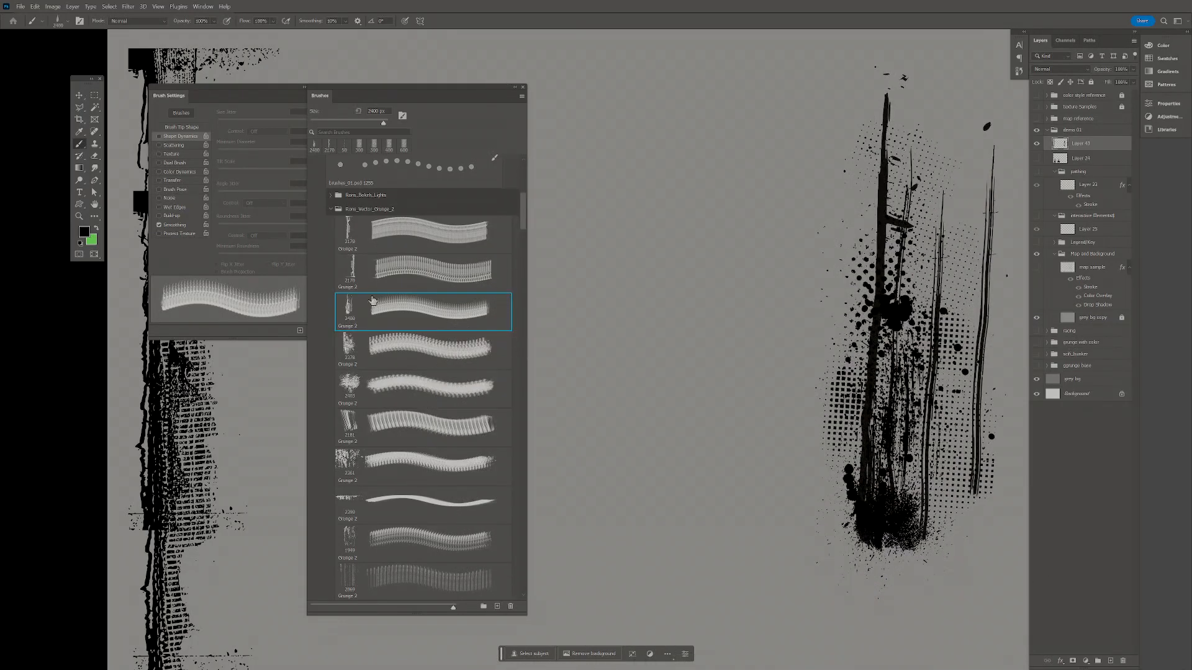
{"action": "left_click", "coordinate": [348, 349]}
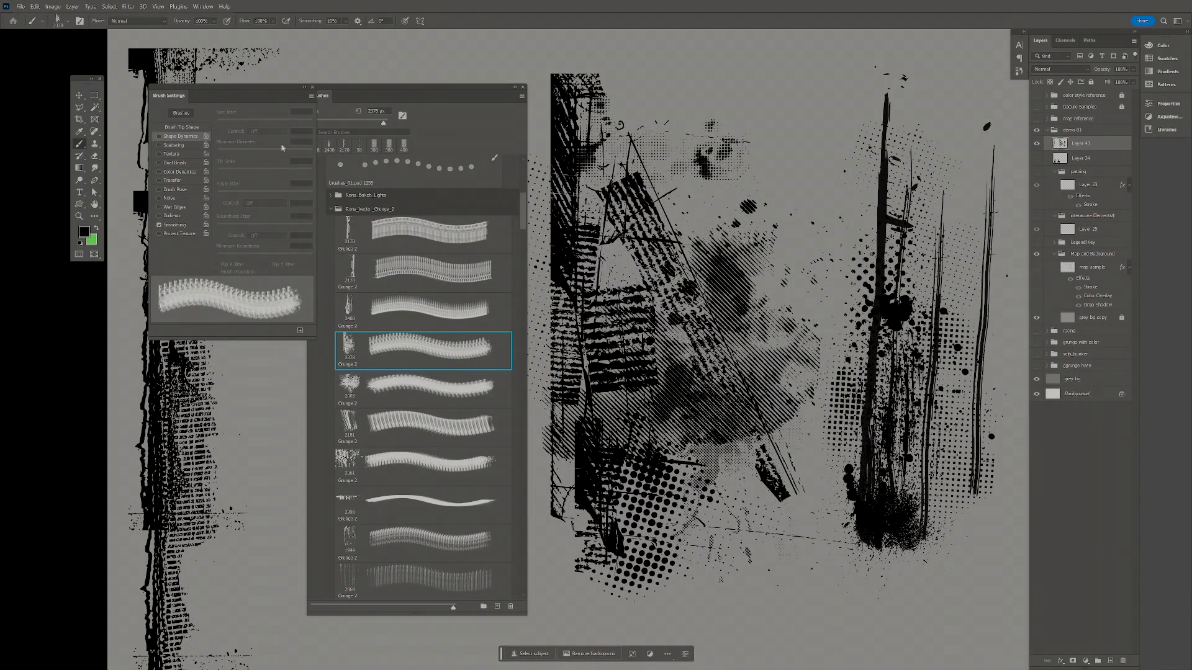
- Rotate the fourth Grunge 2 brush's tip and stamp it across the upper part of the existing grunge marks
{"action": "left_click_drag", "start_coordinate": [405, 91], "coordinate": [416, 89]}
{"action": "left_click", "coordinate": [188, 127]}
{"action": "left_click_drag", "start_coordinate": [309, 195], "coordinate": [296, 215]}
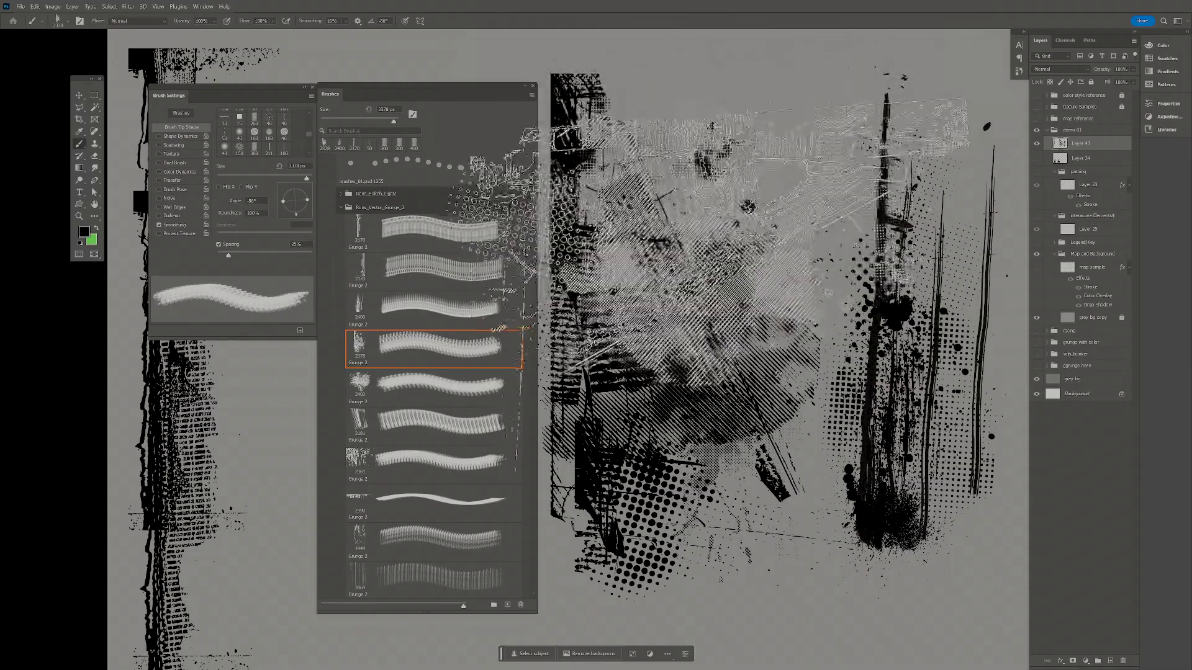
{"action": "left_click", "coordinate": [719, 246]}
{"action": "left_click_drag", "start_coordinate": [769, 375], "coordinate": [906, 398]}
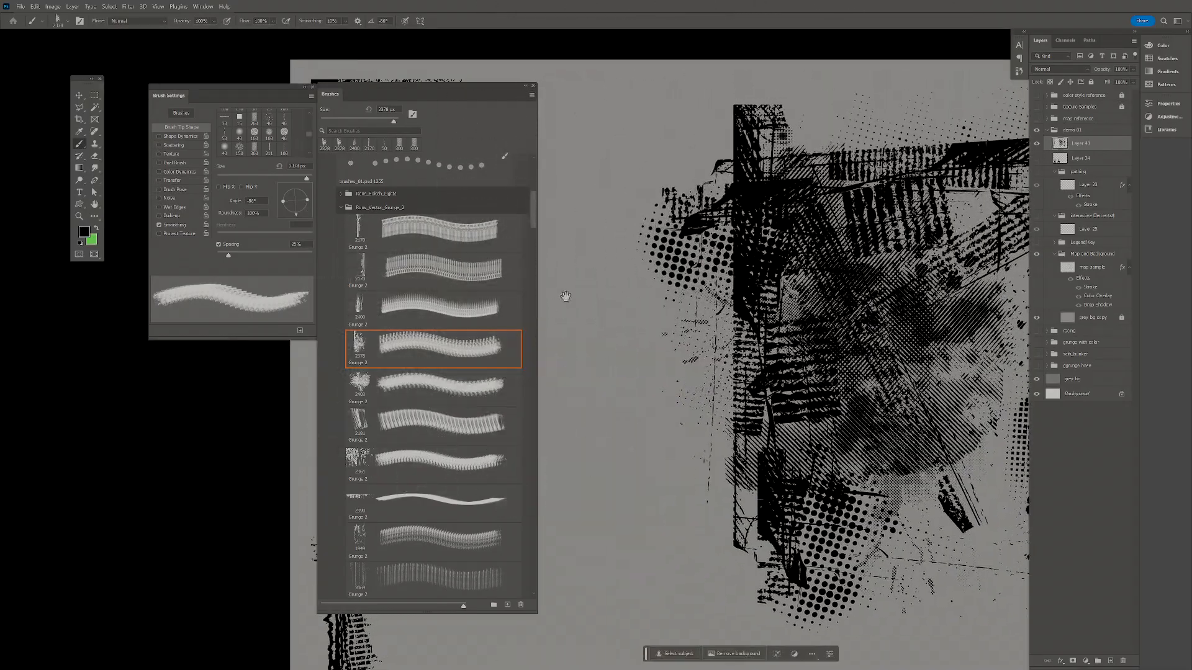
{"action": "left_click_drag", "start_coordinate": [785, 454], "coordinate": [629, 397]}
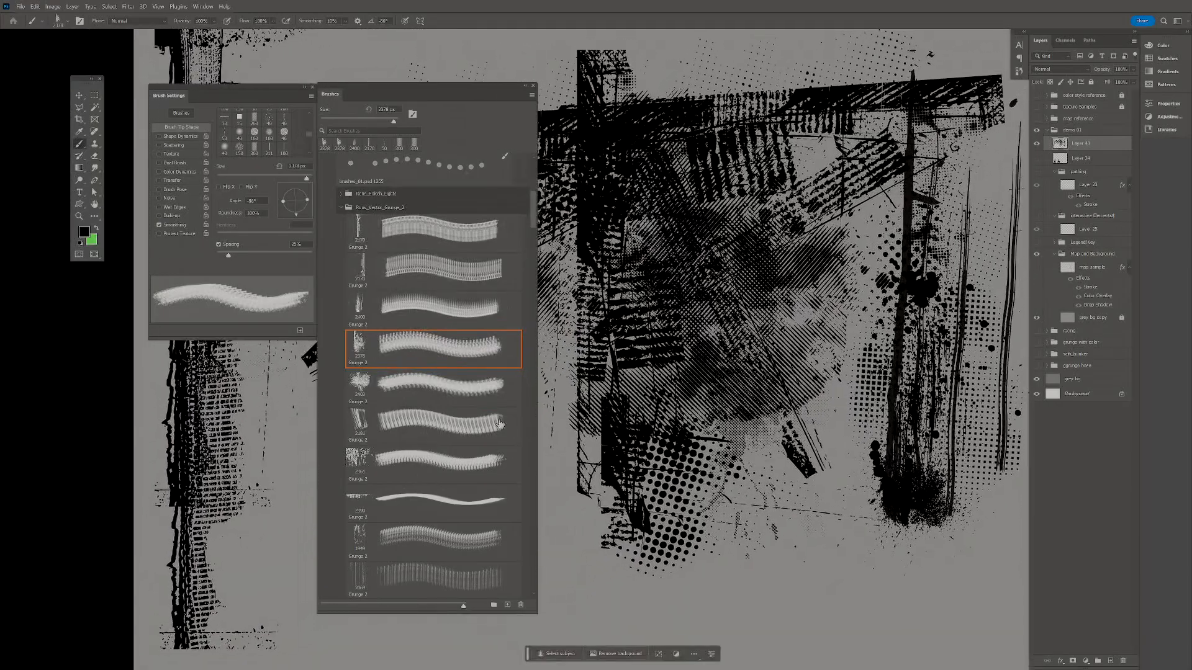
- Stamp the fifth Grunge 2 brush over the central grunge marks and choose the seventh Grunge 2 brush
{"action": "left_click", "coordinate": [357, 388]}
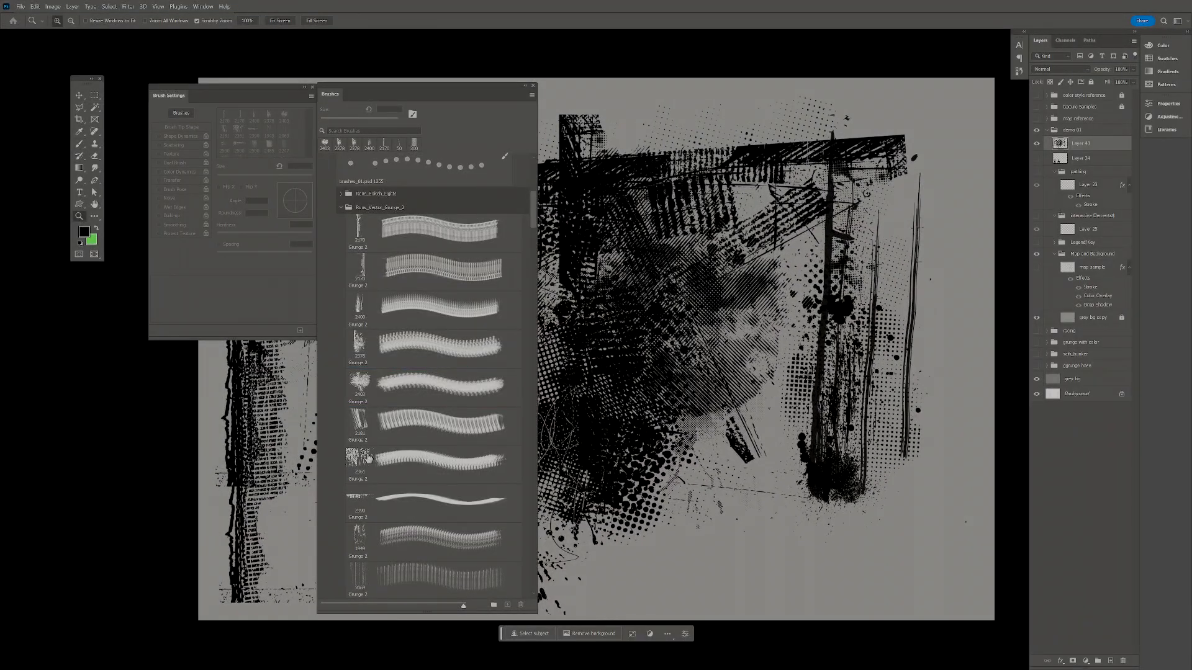
{"action": "left_click", "coordinate": [368, 458]}
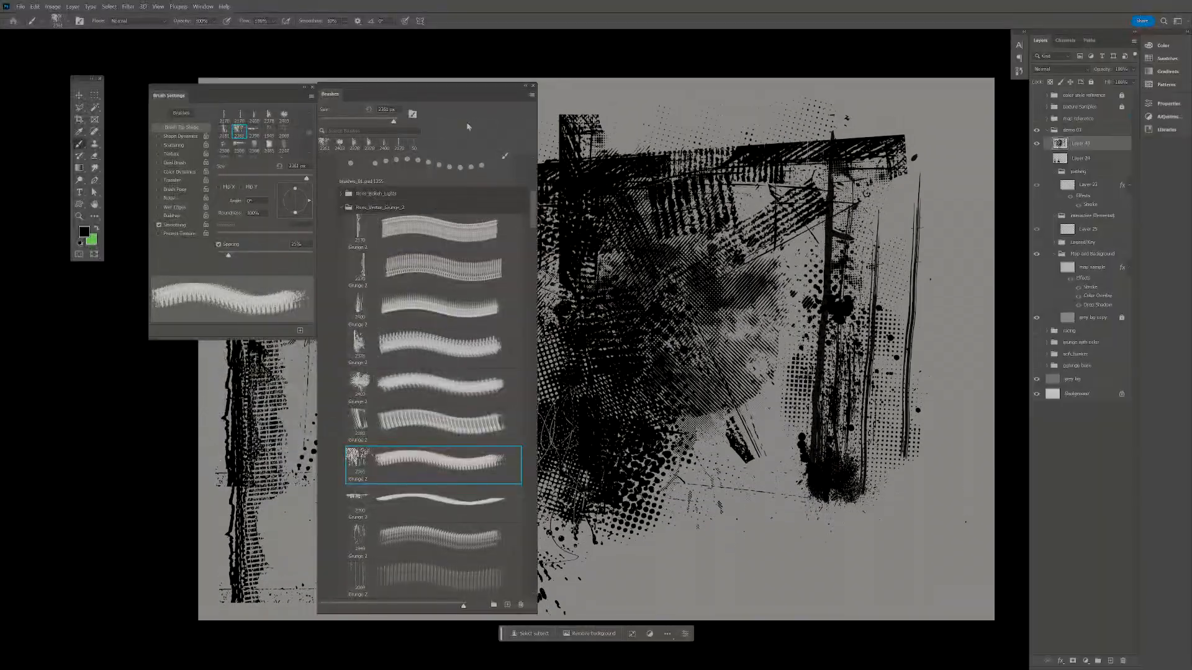
{"action": "left_click", "coordinate": [526, 86]}
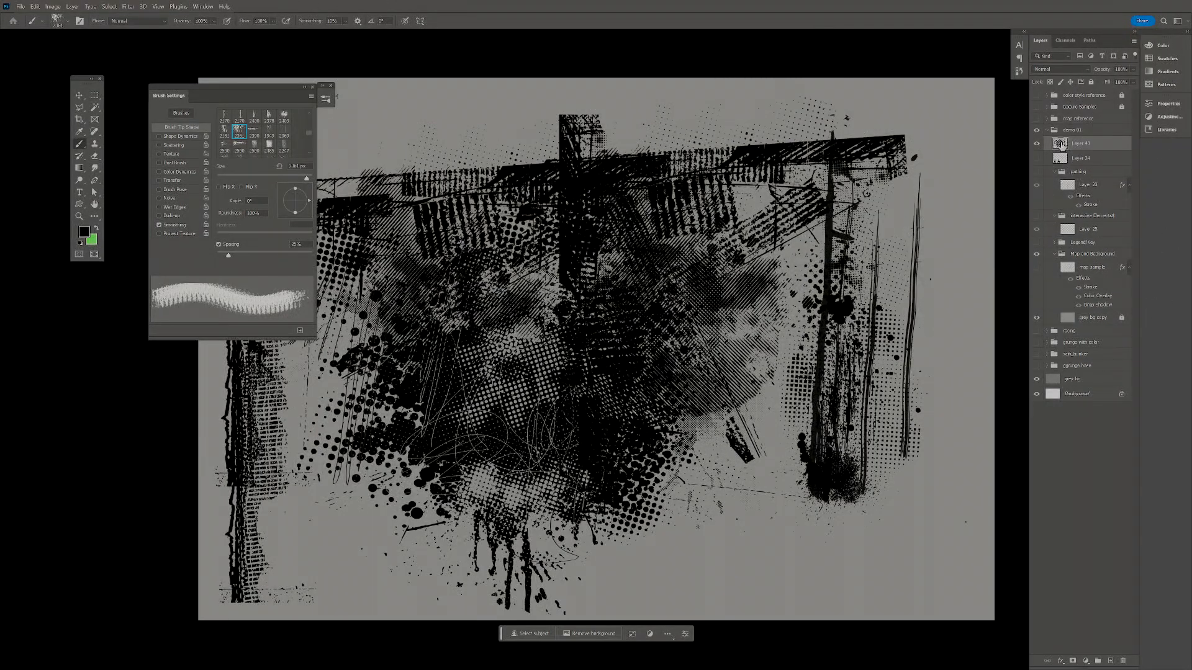
- Load the stamped grunge layer's pixels as a selection and hide the grey bg copy layer above grunge_color_base
{"action": "left_click", "coordinate": [1036, 144]}
{"action": "left_click", "coordinate": [1036, 144]}
{"action": "left_click", "coordinate": [1061, 147], "text": "ctrl"}
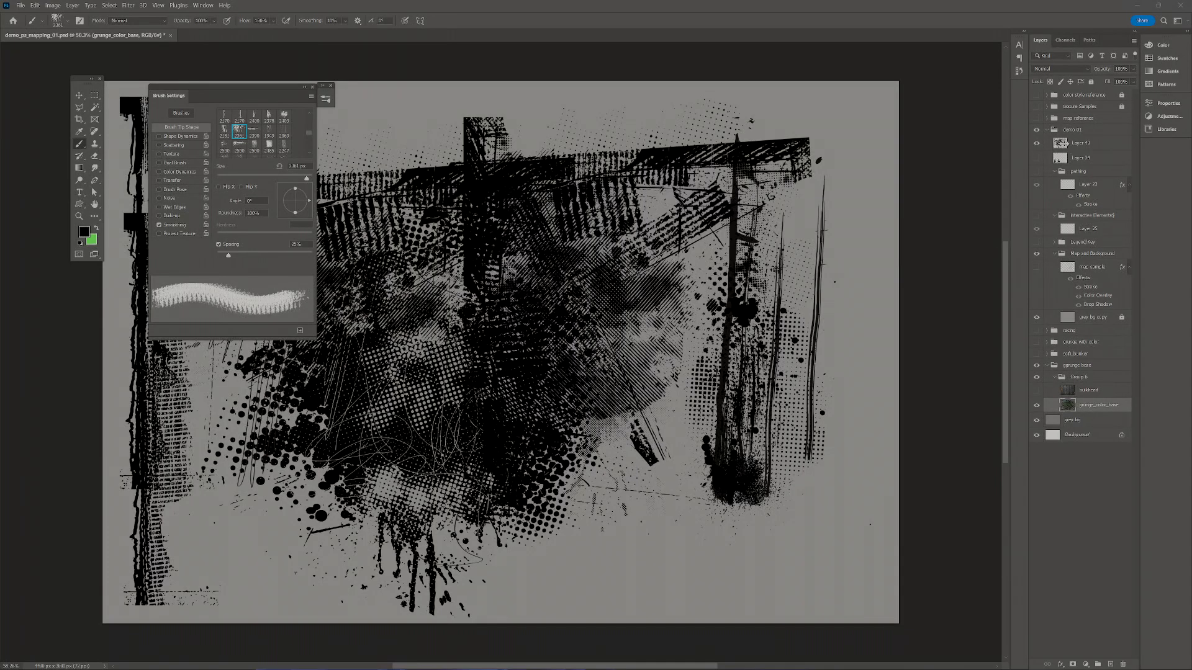
{"action": "left_click", "coordinate": [1060, 145], "text": "ctrl"}
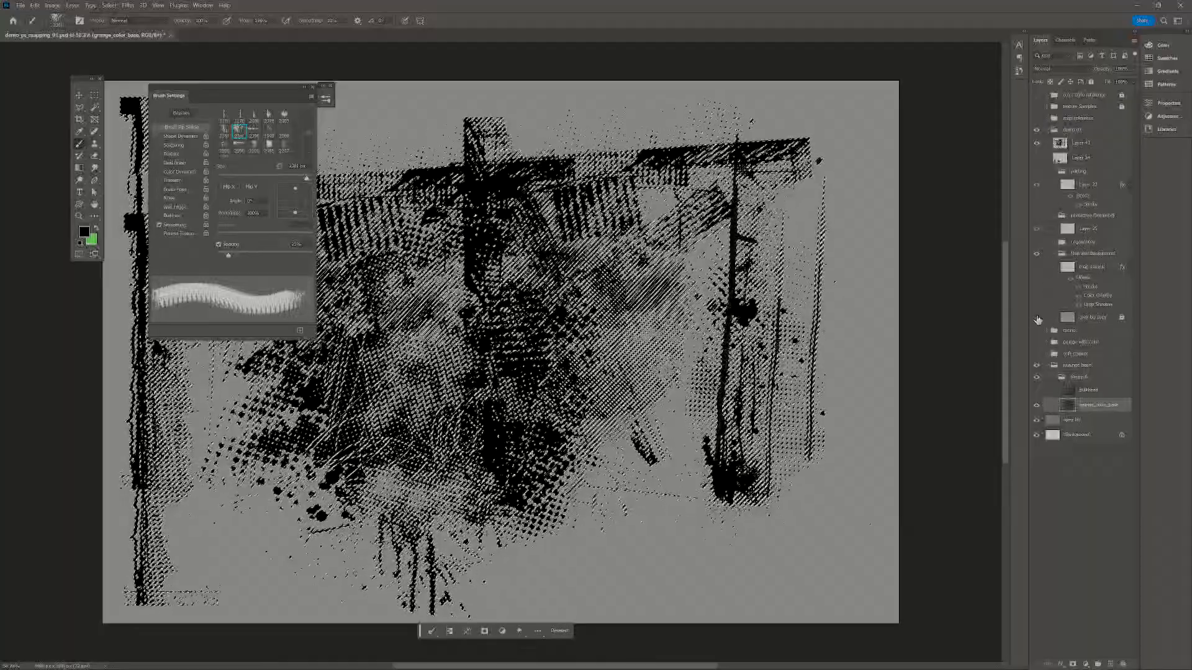
{"action": "left_click", "coordinate": [1038, 319]}
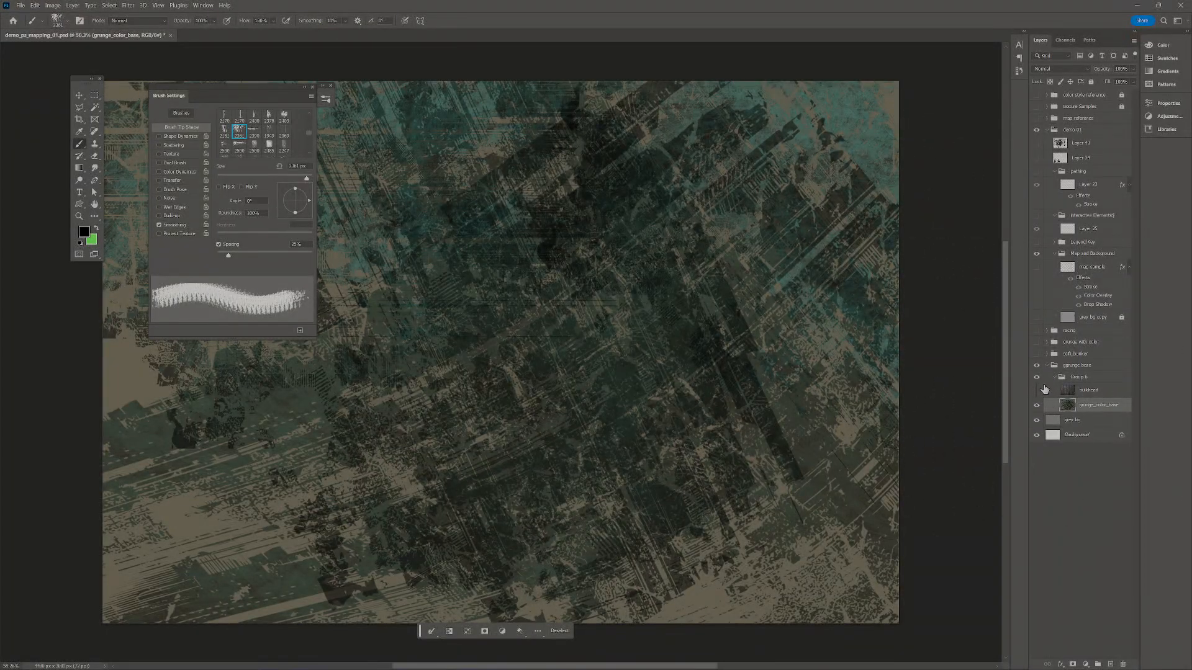
- Compare the grunge_color_base layer with the stamped black grunge layer by toggling their visibility
{"action": "left_click", "coordinate": [1035, 407]}
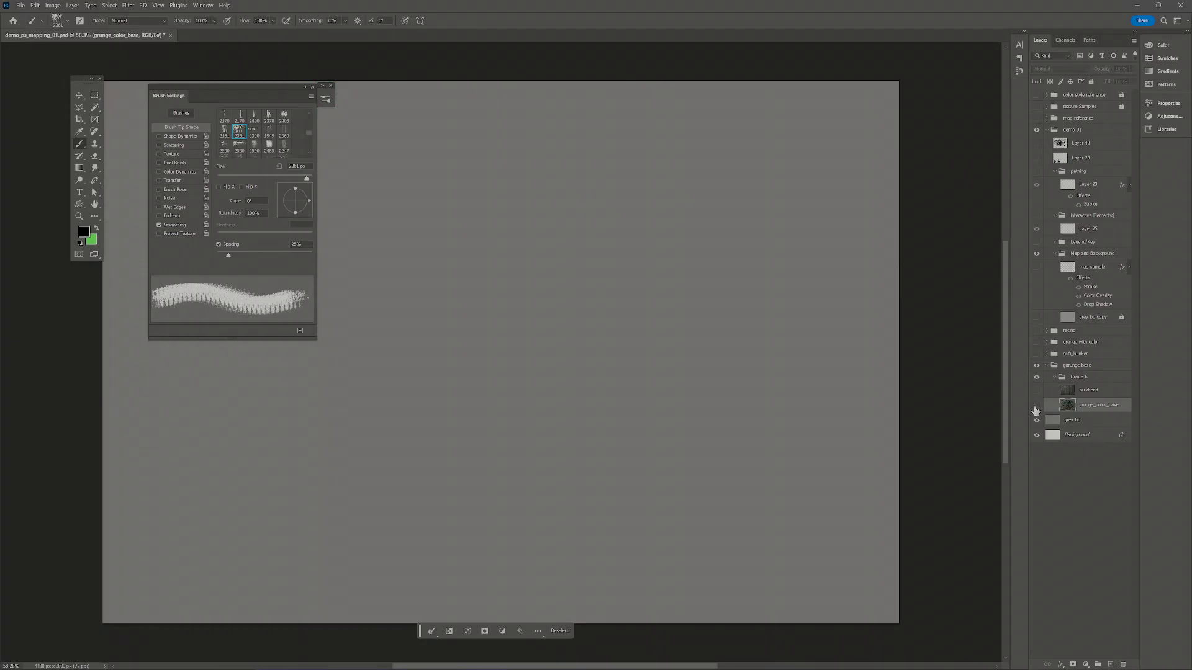
{"action": "left_click", "coordinate": [1037, 407]}
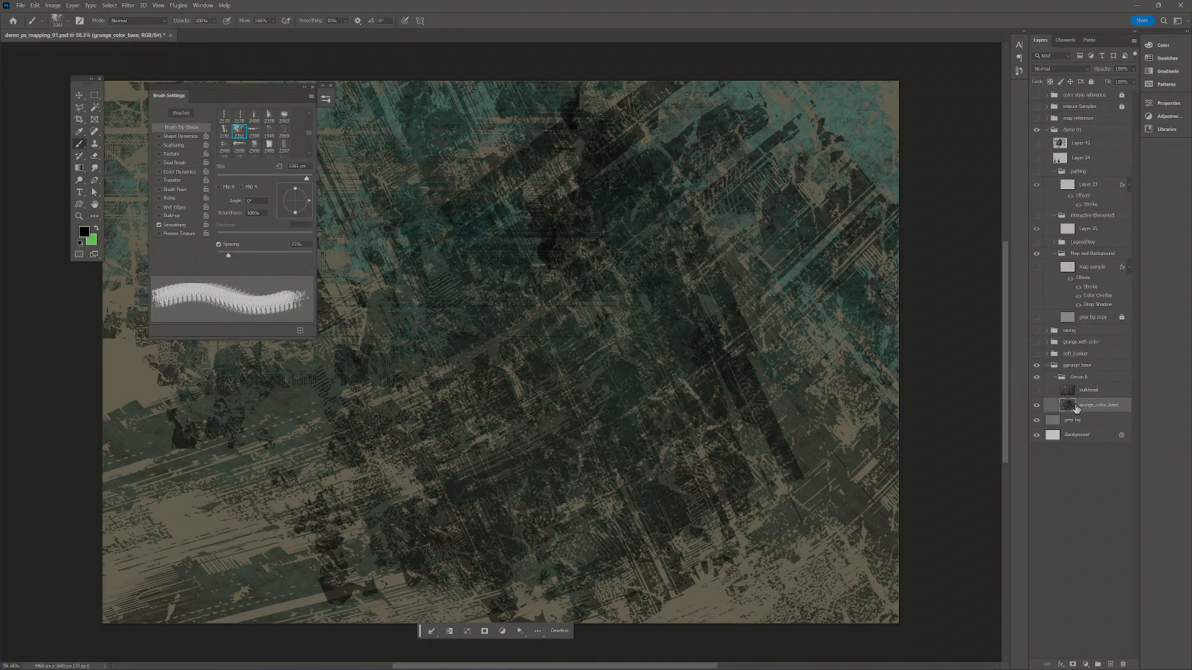
{"action": "left_click", "coordinate": [1063, 407], "text": "ctrl"}
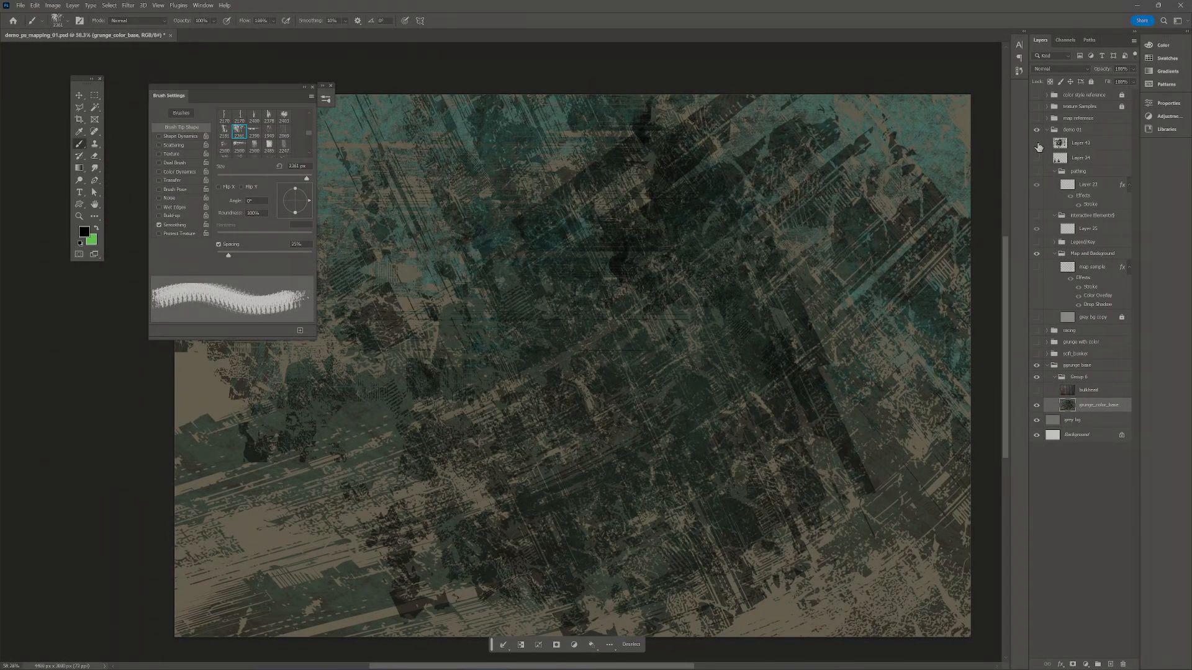
{"action": "left_click", "coordinate": [1036, 143]}
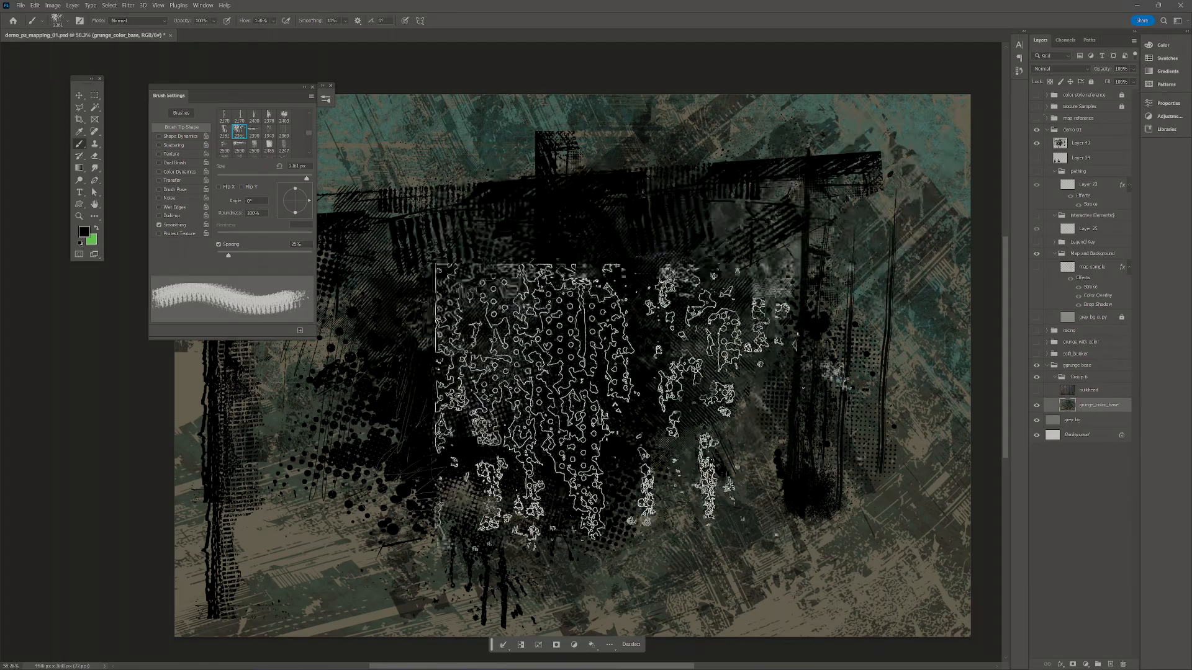
{"action": "left_click", "coordinate": [1038, 144]}
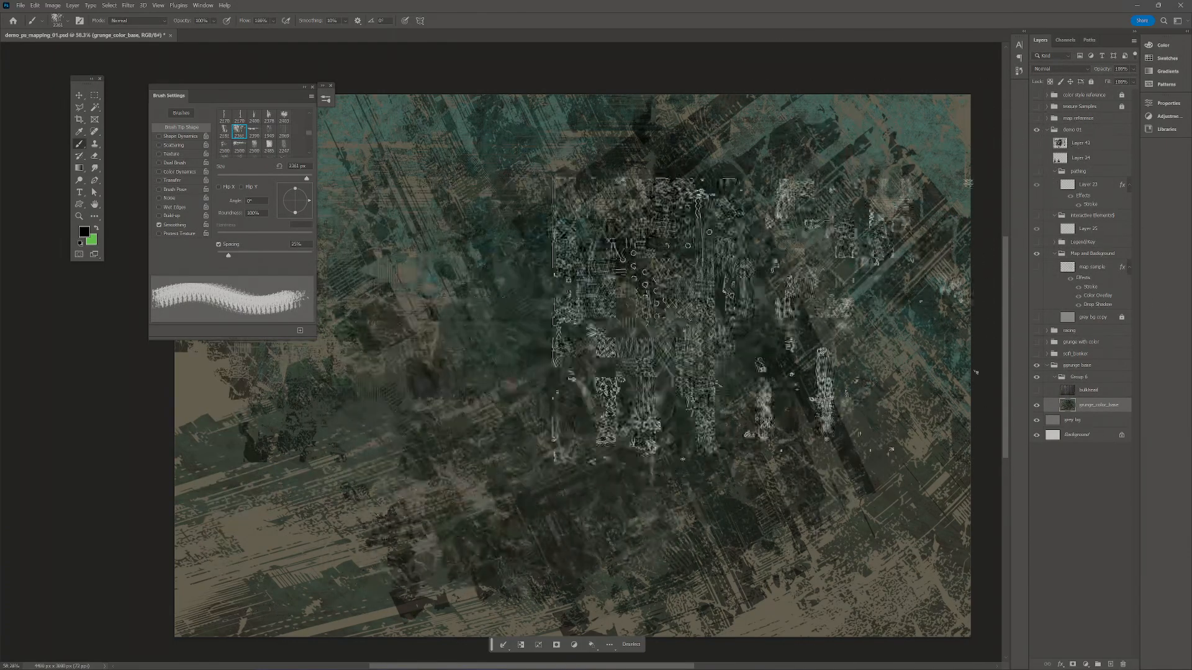
{"action": "left_click", "coordinate": [1035, 144]}
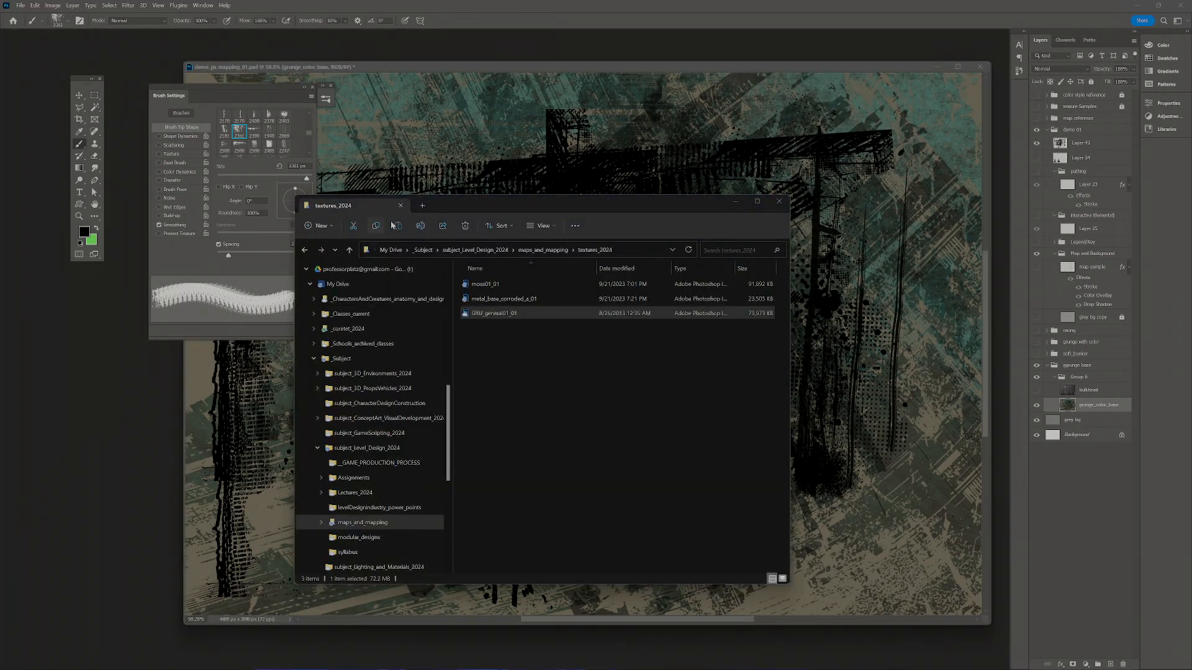
- Open metal_base_corroded_a_01 from the textures_2024 folder inside maps_and_mapping, using File Explorer
{"action": "left_click", "coordinate": [542, 251]}
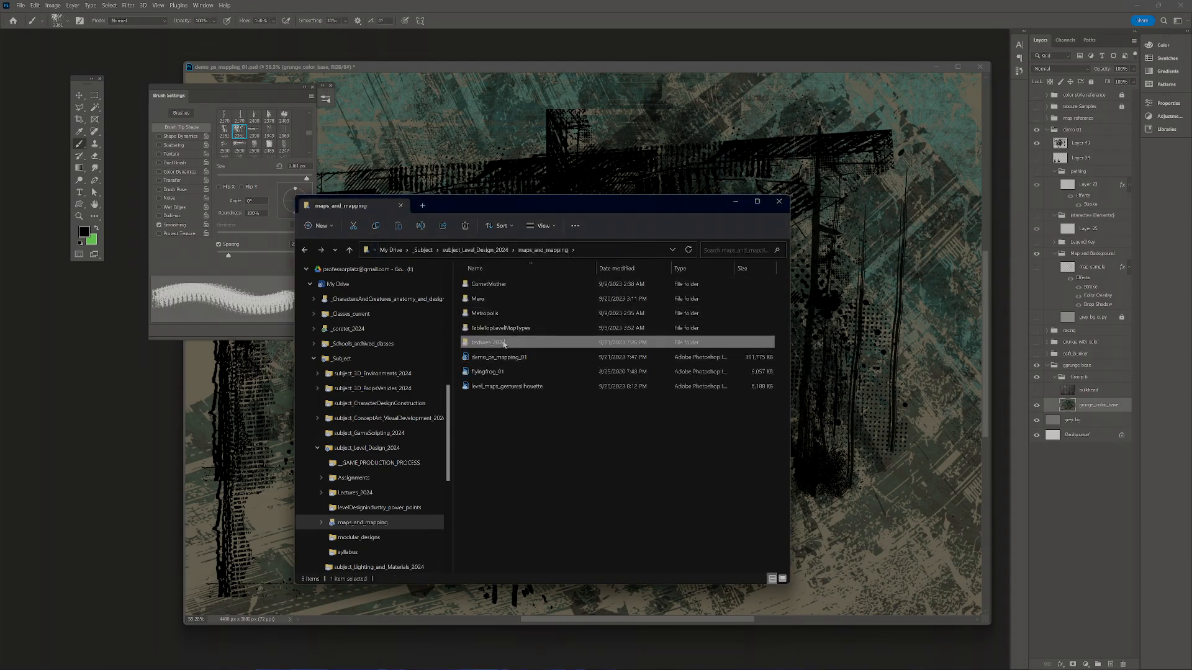
{"action": "double_click", "coordinate": [495, 343]}
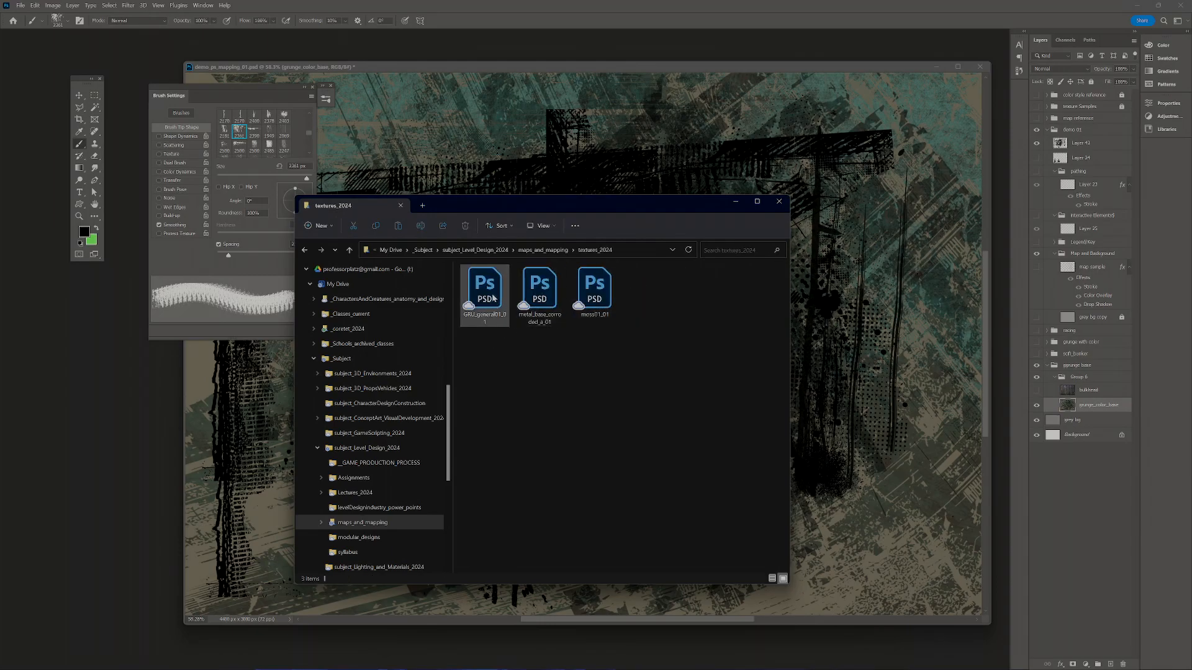
{"action": "left_click", "coordinate": [541, 299]}
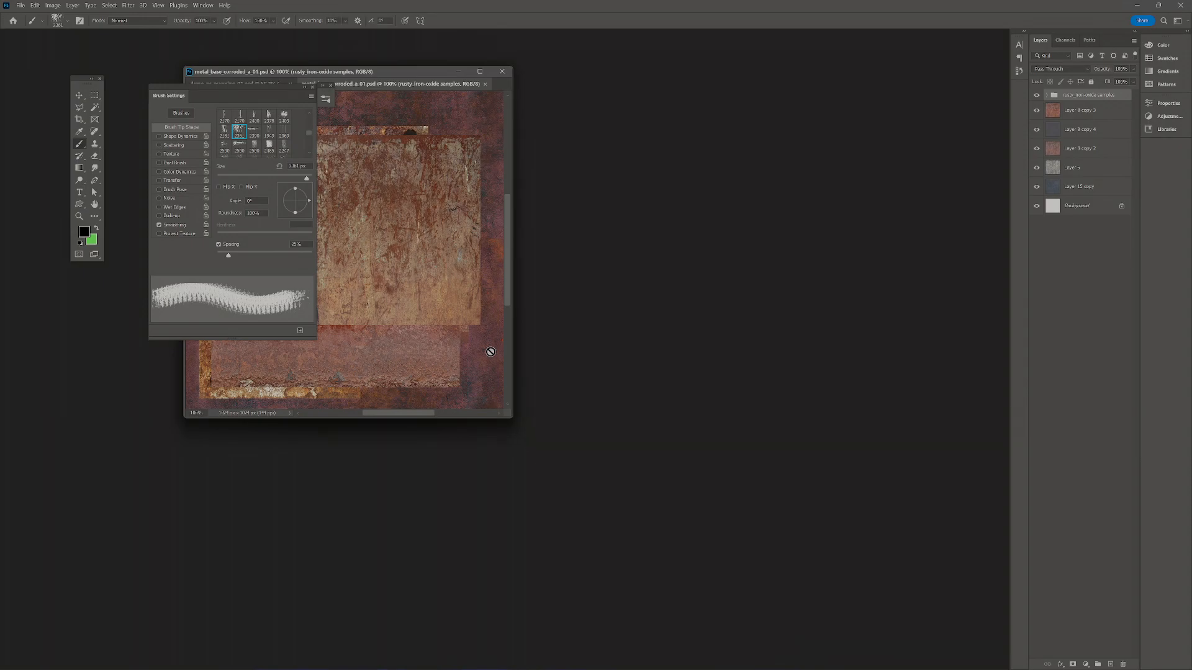
- Enlarge and maximize the metal_base_corroded_a_01 document window so the whole texture fits in view
{"action": "left_click_drag", "start_coordinate": [512, 418], "coordinate": [681, 433]}
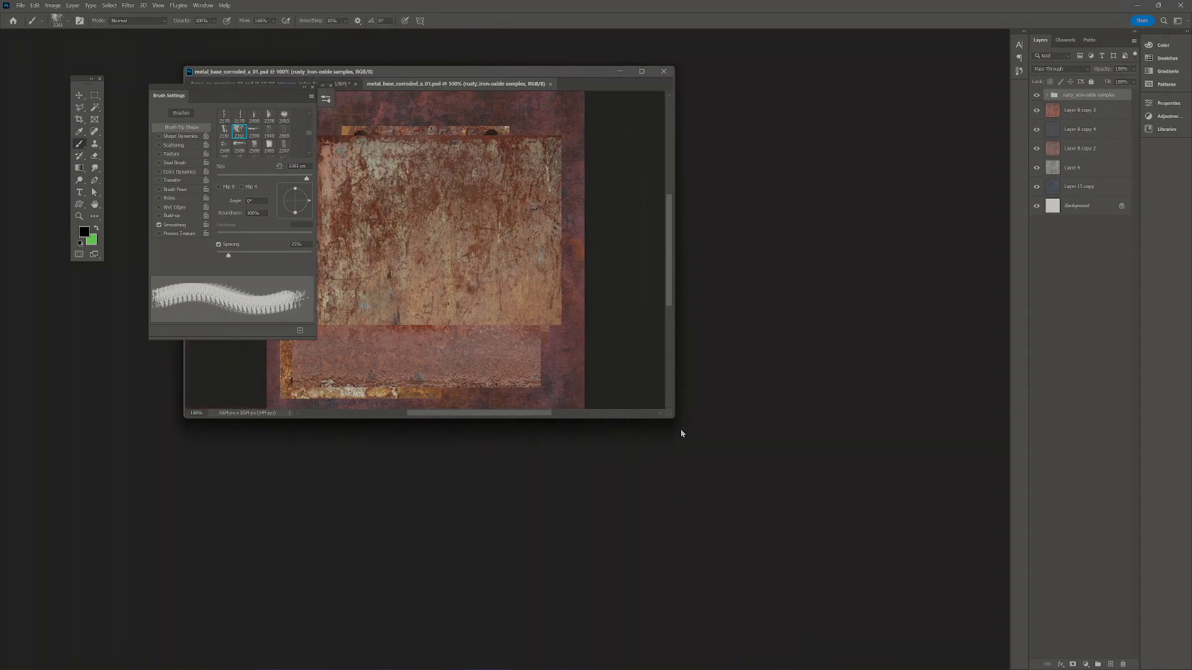
{"action": "left_click", "coordinate": [646, 72]}
{"action": "key", "text": "z"}
{"action": "left_click", "coordinate": [611, 329]}
{"action": "left_click_drag", "start_coordinate": [763, 246], "coordinate": [823, 229]}
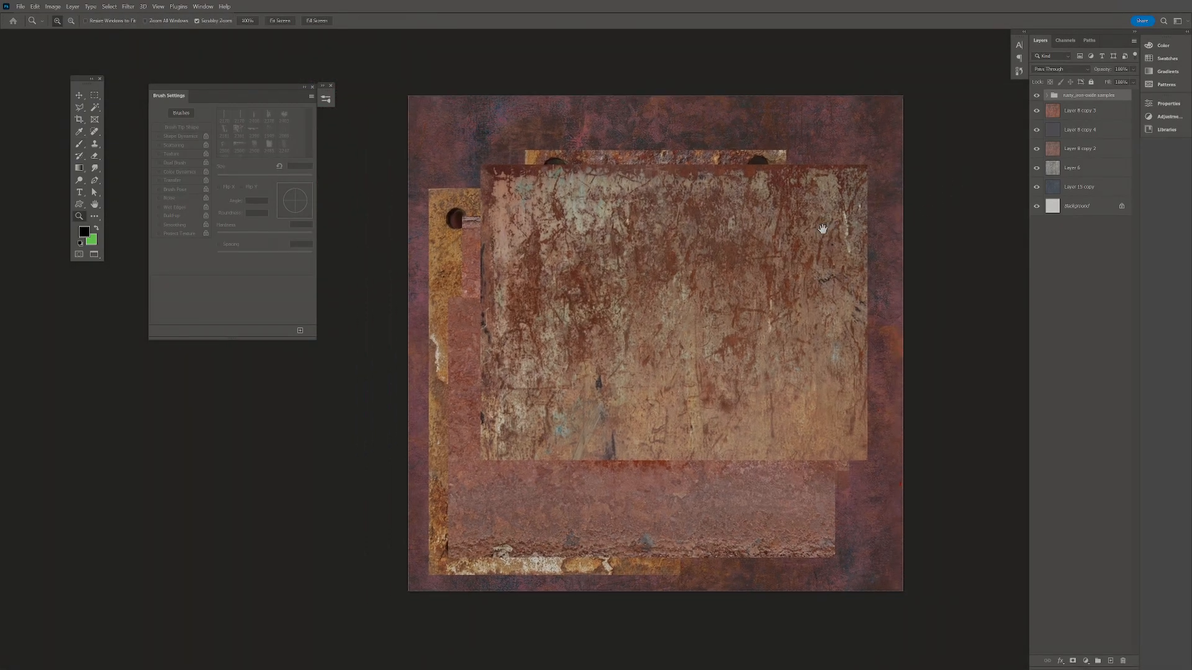
- Hide the rusty iron-oxide samples group and the two texture layers below it, and select the next layer down
{"action": "left_click", "coordinate": [1038, 95]}
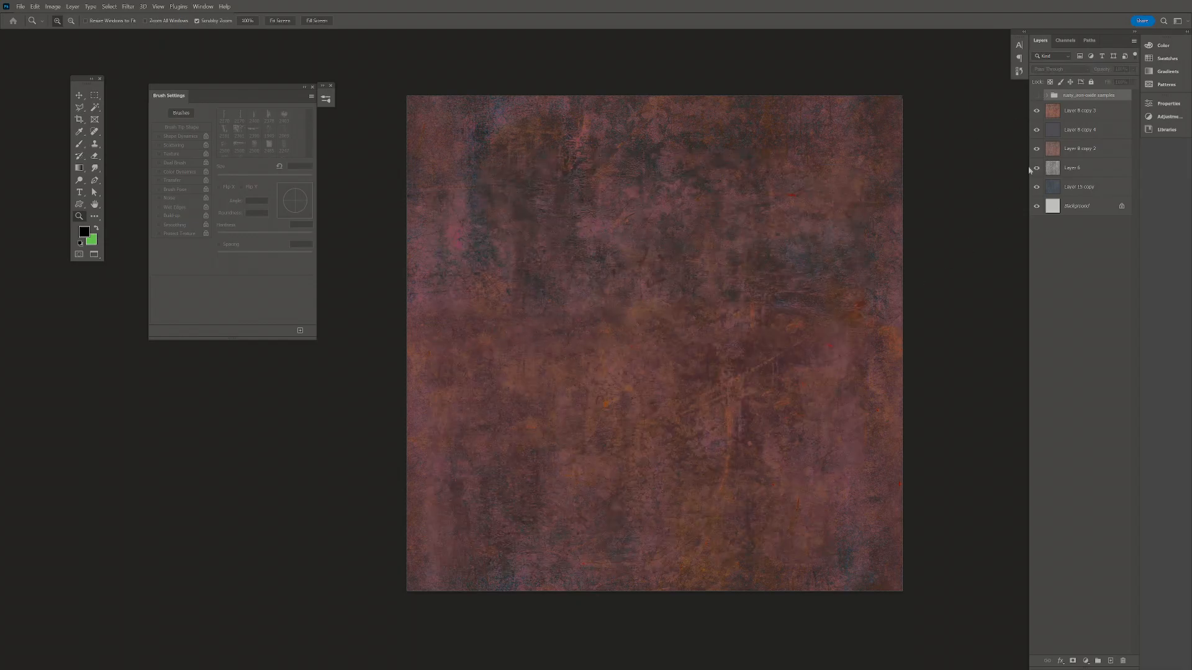
{"action": "left_click", "coordinate": [1035, 113]}
{"action": "left_click", "coordinate": [1036, 130]}
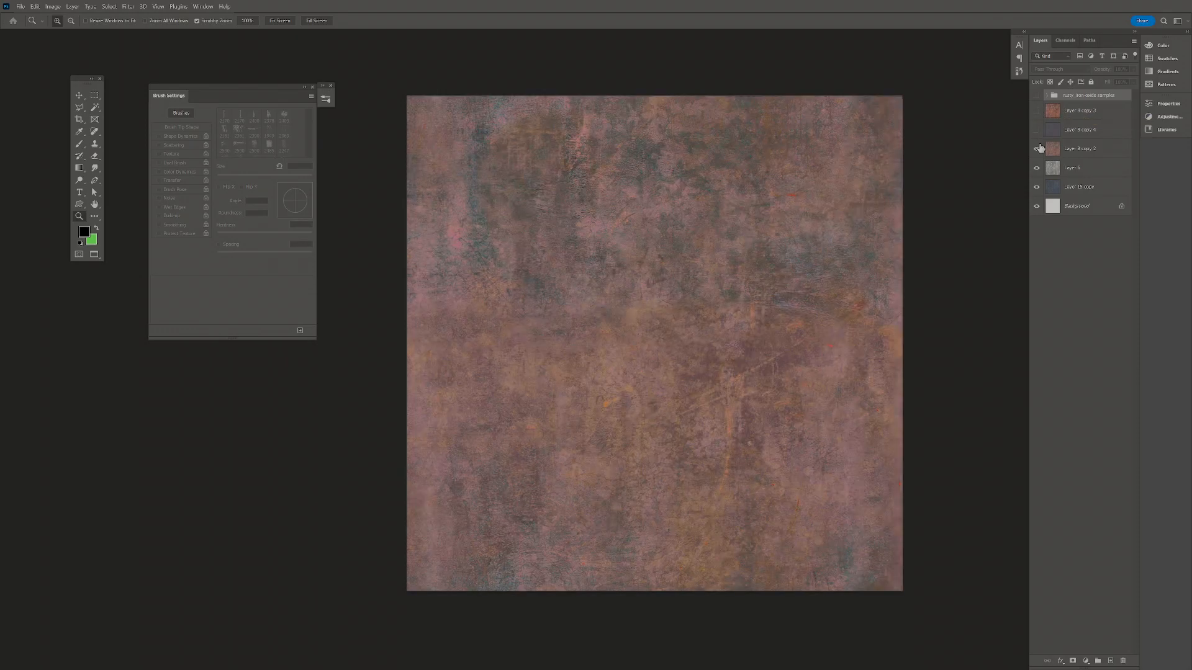
{"action": "left_click", "coordinate": [1038, 112]}
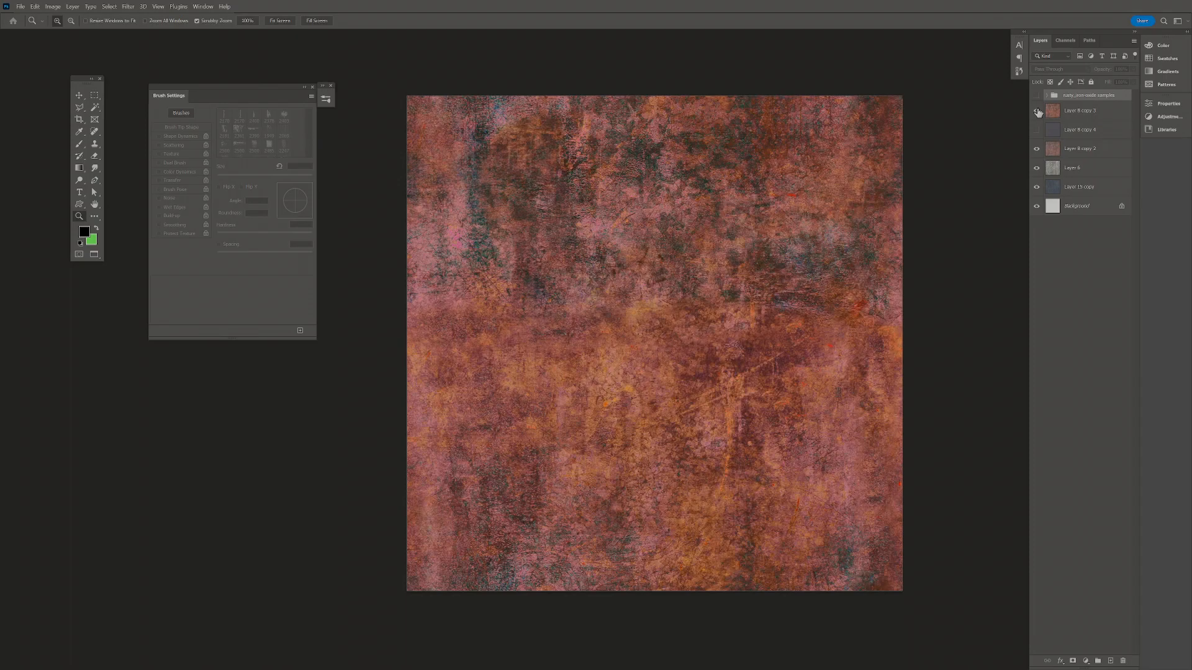
{"action": "left_click", "coordinate": [1073, 113]}
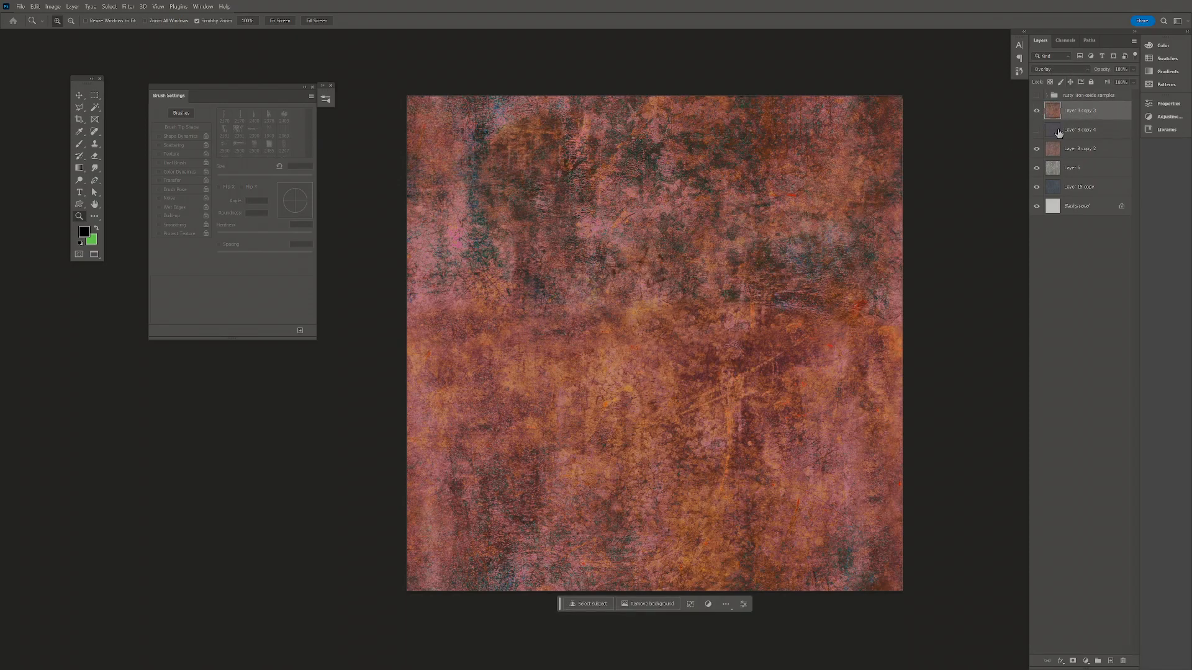
{"action": "left_click", "coordinate": [1078, 149]}
{"action": "left_click", "coordinate": [1036, 112]}
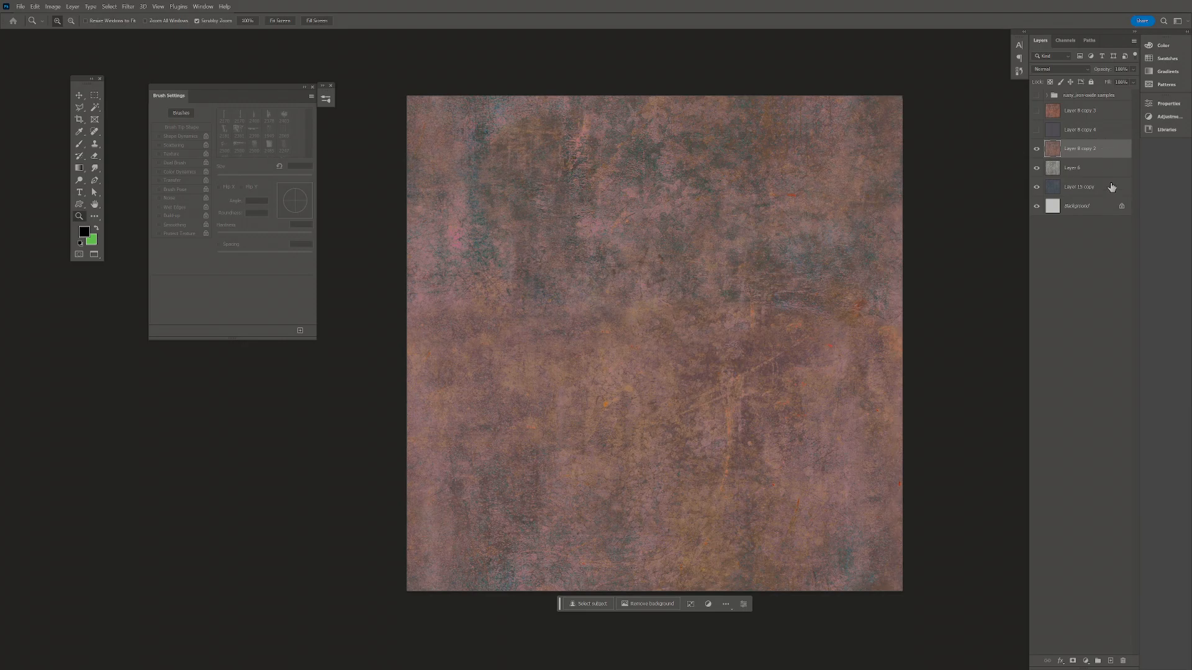
- Add a new layer with default settings above the selected texture layer and choose the seventh Grunge 2 brush
{"action": "key", "text": "ctrl+shift+n"}
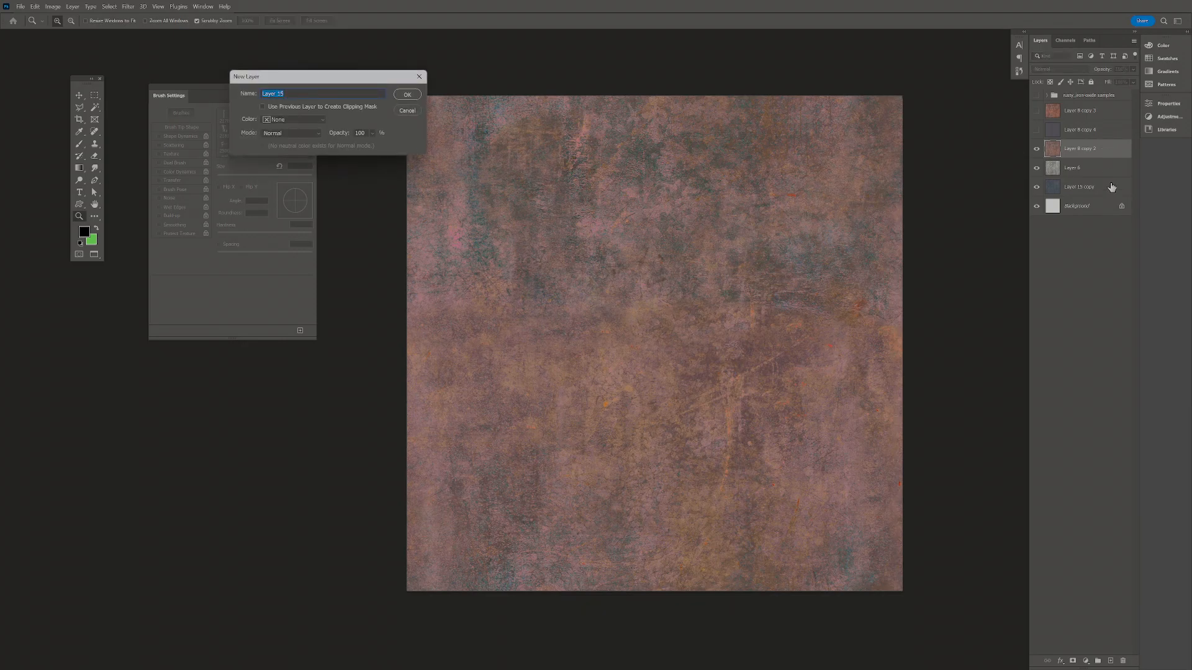
{"action": "key", "text": "Return"}
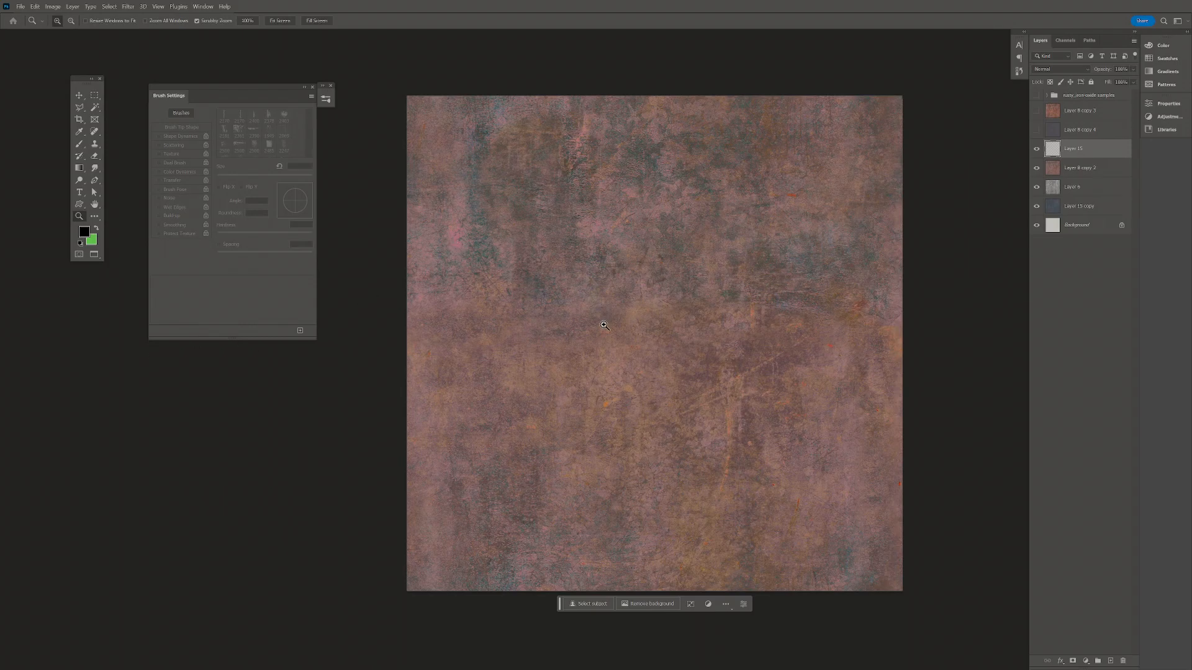
{"action": "key", "text": "b"}
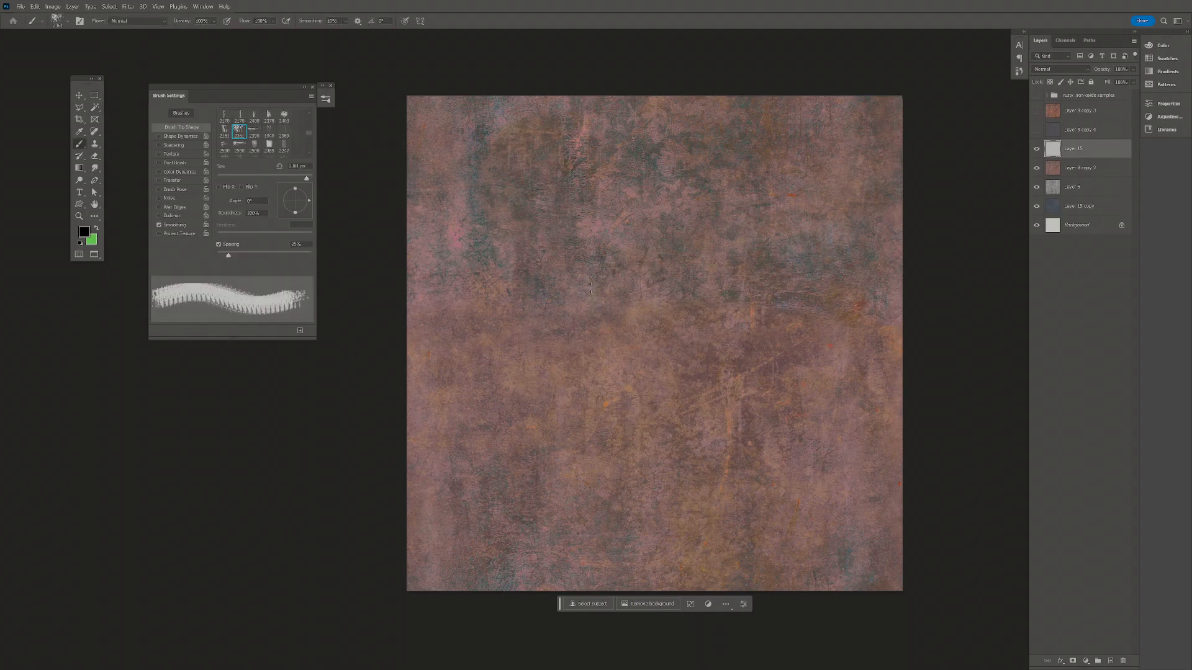
{"action": "left_click", "coordinate": [325, 98]}
{"action": "left_click", "coordinate": [464, 467]}
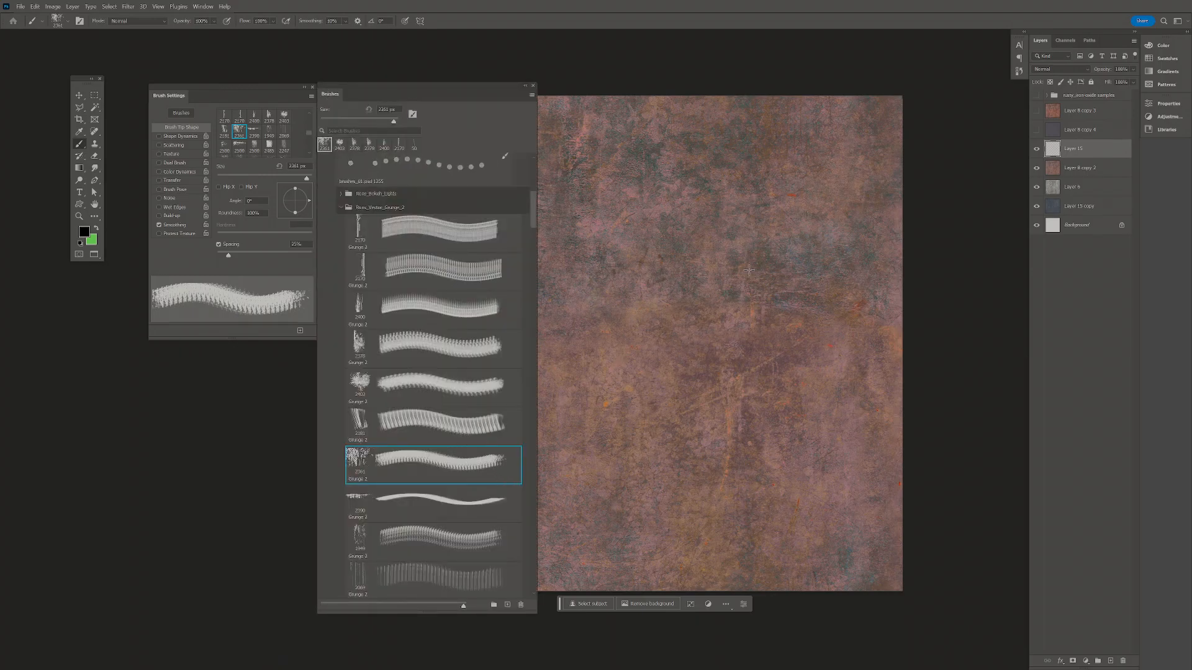
- Try a full-size black stamp of the seventh Grunge 2 brush on the new layer, and undo it
{"action": "key", "text": "ctrl+apostrophe"}
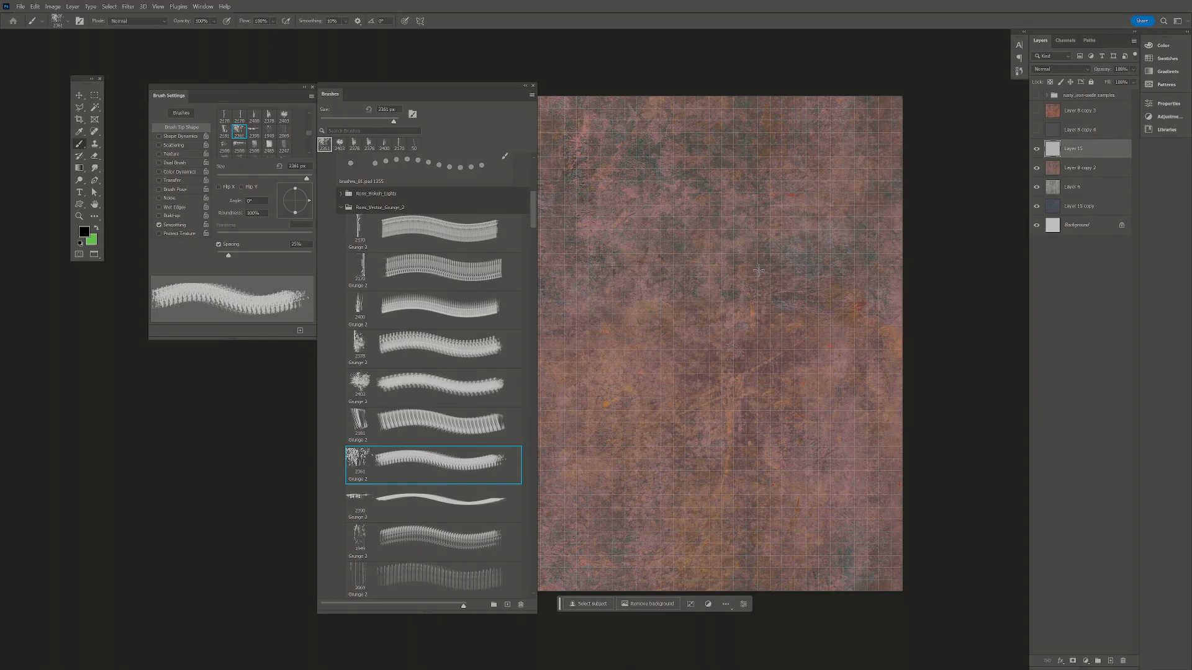
{"action": "key", "text": "ctrl+apostrophe"}
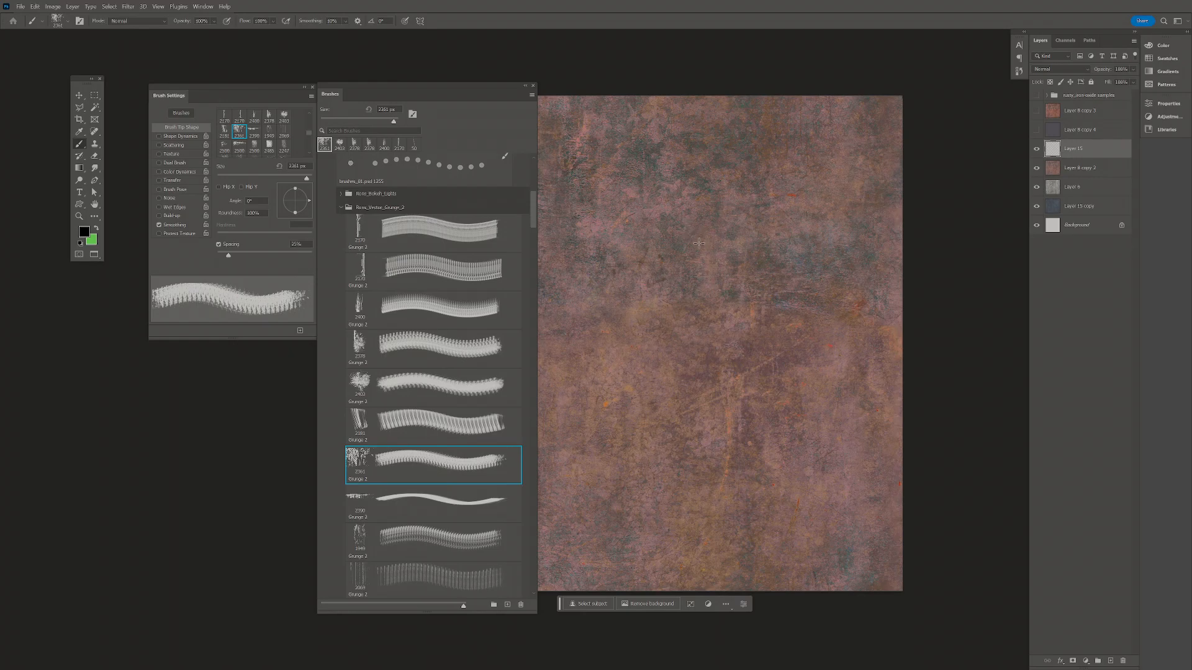
{"action": "left_click", "coordinate": [663, 333]}
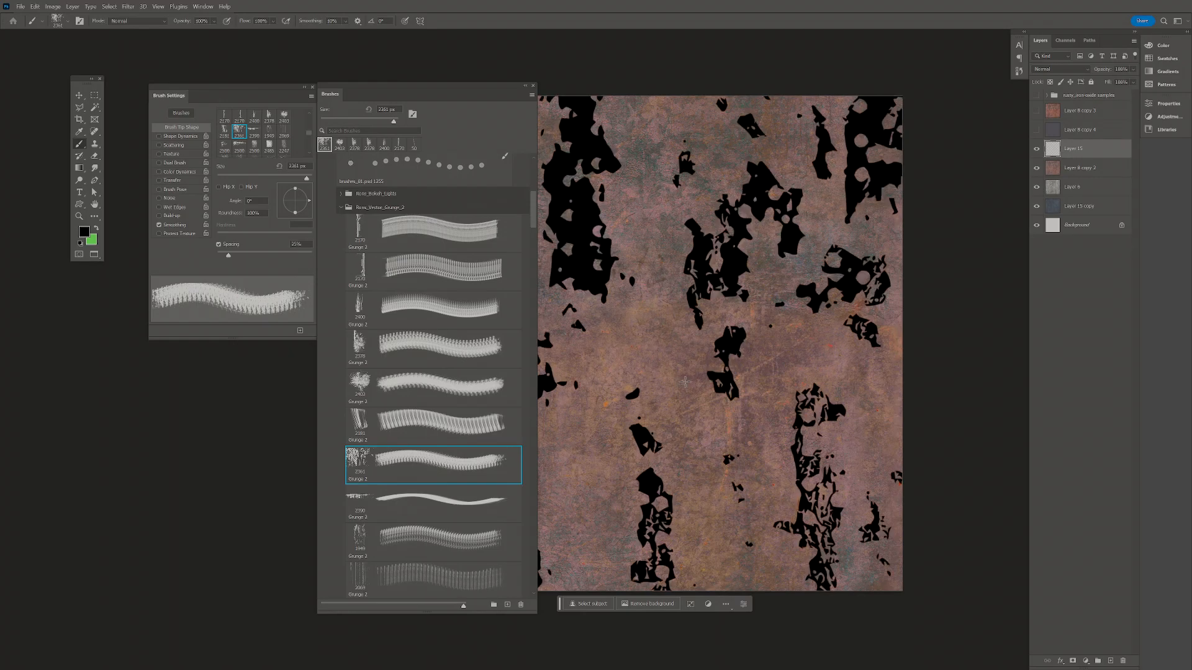
{"action": "key", "text": "ctrl+z"}
- Shrink and re-enlarge the seventh Grunge 2 brush to compare its footprint over the texture
{"action": "key", "text": "bracketright"}
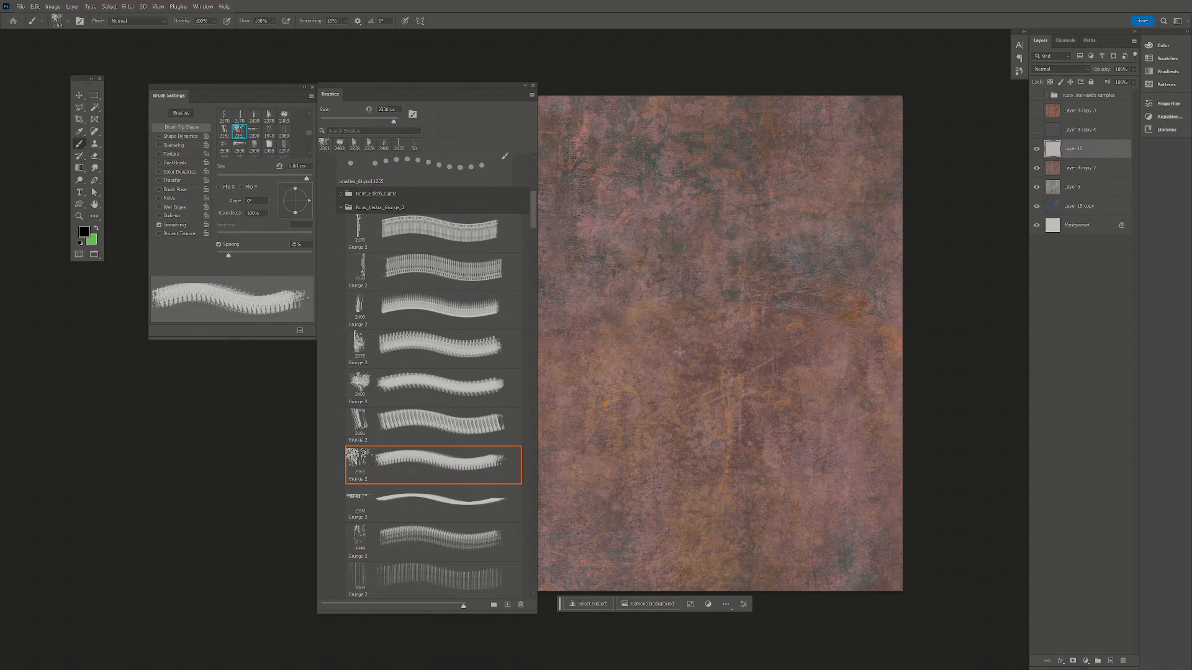
{"action": "key", "text": "bracketleft"}
{"action": "key", "text": "bracketleft"}
{"action": "key", "text": "bracketleft"}
{"action": "key", "text": "bracketleft"}
{"action": "key", "text": "bracketleft"}
{"action": "key", "text": "bracketleft"}
{"action": "key", "text": "bracketleft"}
{"action": "key", "text": "bracketleft"}
{"action": "key", "text": "bracketleft"}
{"action": "key", "text": "bracketleft"}
{"action": "key", "text": "bracketleft"}
{"action": "key", "text": "bracketleft"}
{"action": "key", "text": "bracketleft"}
{"action": "key", "text": "bracketleft"}
{"action": "key", "text": "bracketleft"}
{"action": "key", "text": "bracketleft"}
{"action": "key", "text": "bracketleft"}
{"action": "key", "text": "bracketleft"}
{"action": "key", "text": "bracketleft"}
{"action": "key", "text": "bracketright"}
{"action": "key", "text": "bracketright"}
{"action": "key", "text": "bracketright"}
{"action": "key", "text": "bracketright"}
{"action": "key", "text": "bracketright"}
{"action": "key", "text": "bracketright"}
{"action": "key", "text": "bracketright"}
{"action": "key", "text": "bracketright"}
{"action": "key", "text": "bracketright"}
{"action": "key", "text": "bracketright"}
- Choose the halftone splatter brush from the Grunge 2 set, try a full-size stamp, and undo it
{"action": "left_click", "coordinate": [416, 379]}
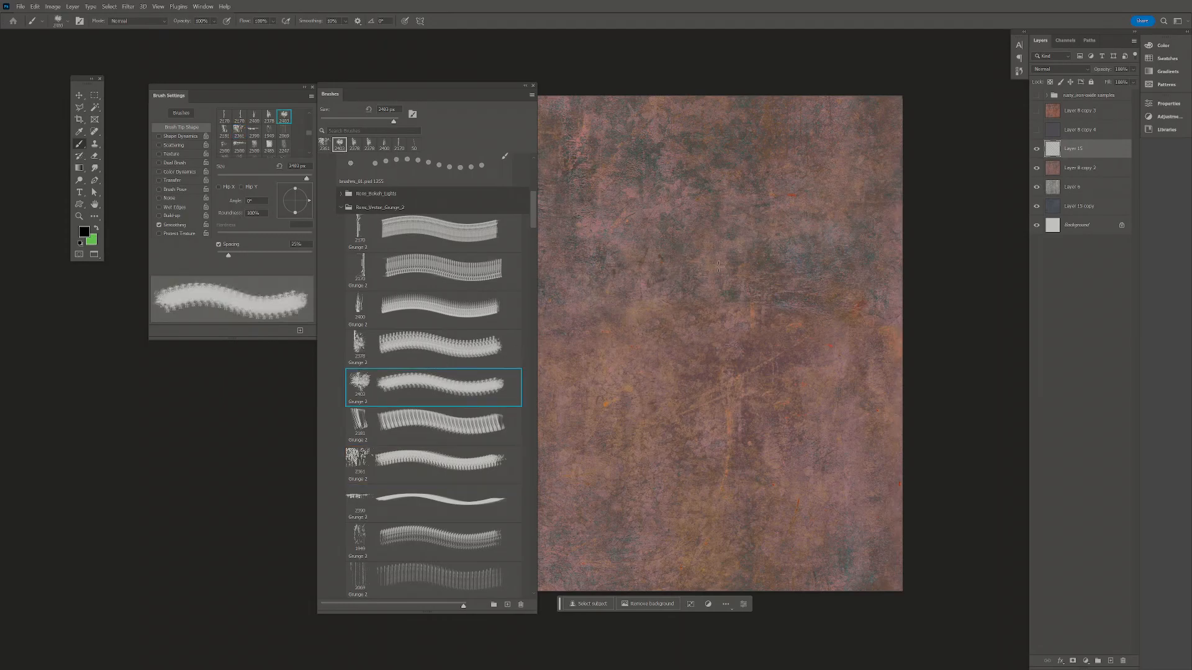
{"action": "left_click", "coordinate": [681, 306]}
{"action": "key", "text": "ctrl+z"}
{"action": "key", "text": "z"}
{"action": "left_click_drag", "start_coordinate": [692, 295], "coordinate": [752, 275]}
{"action": "key", "text": "b"}
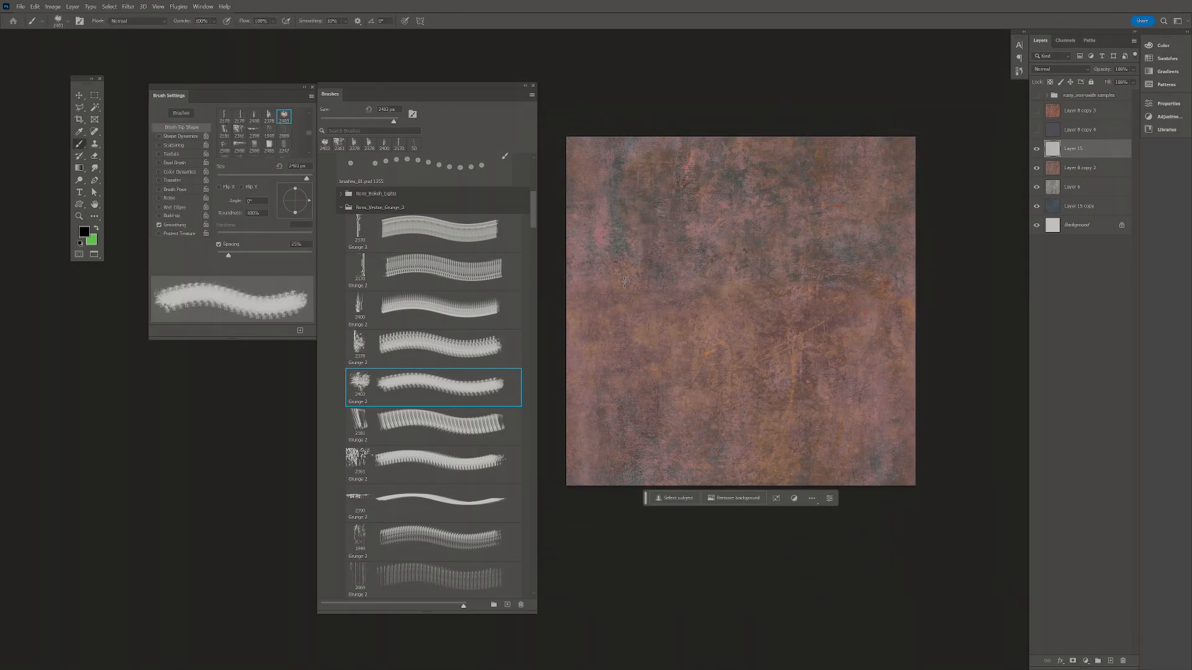
- Try a second oversized splatter stamp on the whole texture, undo it, and reduce the brush size to 800 px
{"action": "left_click", "coordinate": [696, 281]}
{"action": "key", "text": "bracketleft"}
{"action": "key", "text": "bracketleft"}
{"action": "key", "text": "bracketleft"}
{"action": "key", "text": "bracketleft"}
{"action": "key", "text": "bracketleft"}
{"action": "key", "text": "bracketleft"}
{"action": "key", "text": "bracketleft"}
{"action": "key", "text": "bracketleft"}
{"action": "key", "text": "bracketleft"}
{"action": "key", "text": "bracketleft"}
{"action": "key", "text": "bracketleft"}
{"action": "key", "text": "bracketleft"}
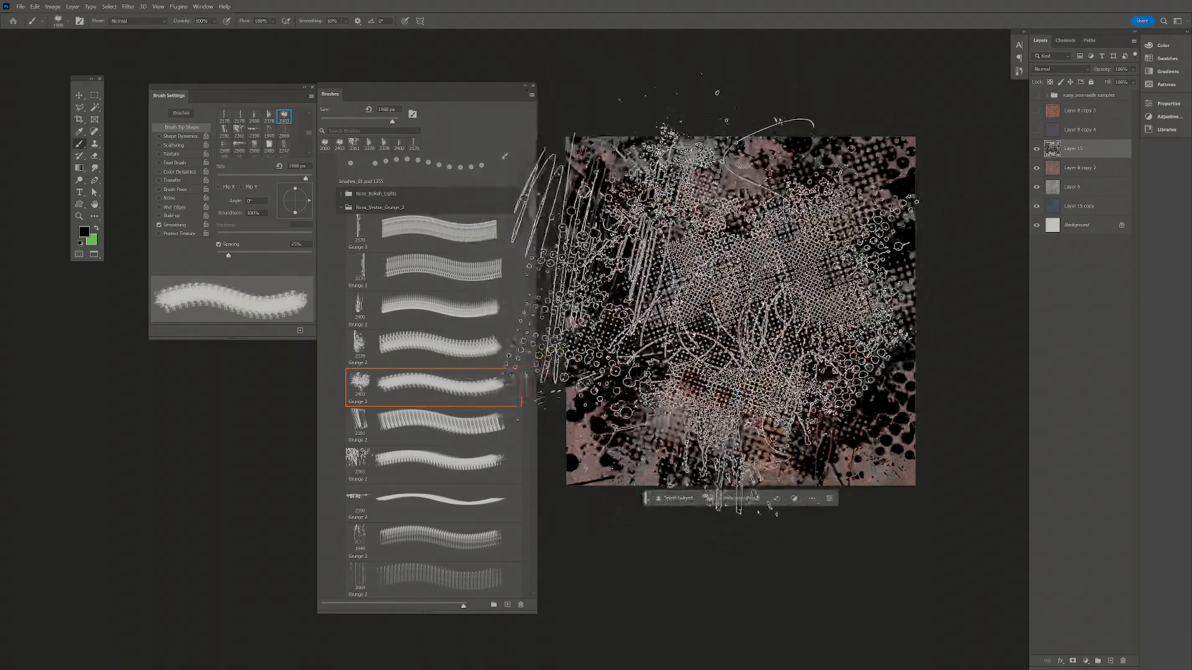
{"action": "key", "text": "ctrl+z"}
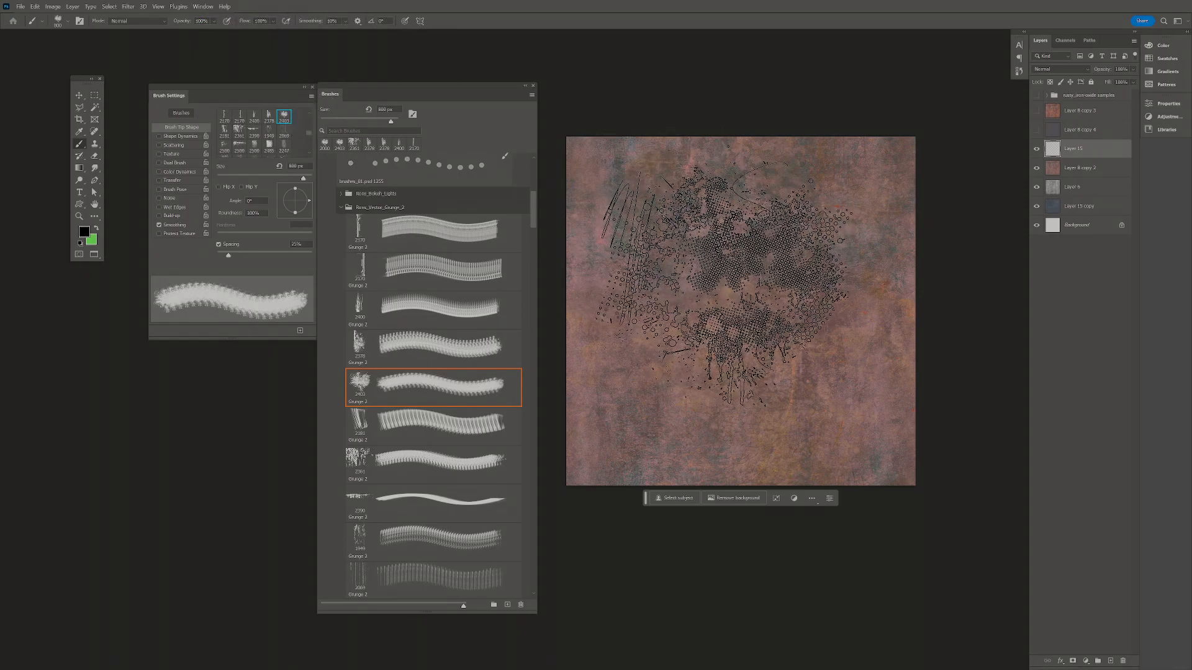
- Stamp the splatter brush in black at 50% opacity across the texture, reducing its size to 600 px for the overlapping stamps
{"action": "left_click", "coordinate": [714, 304]}
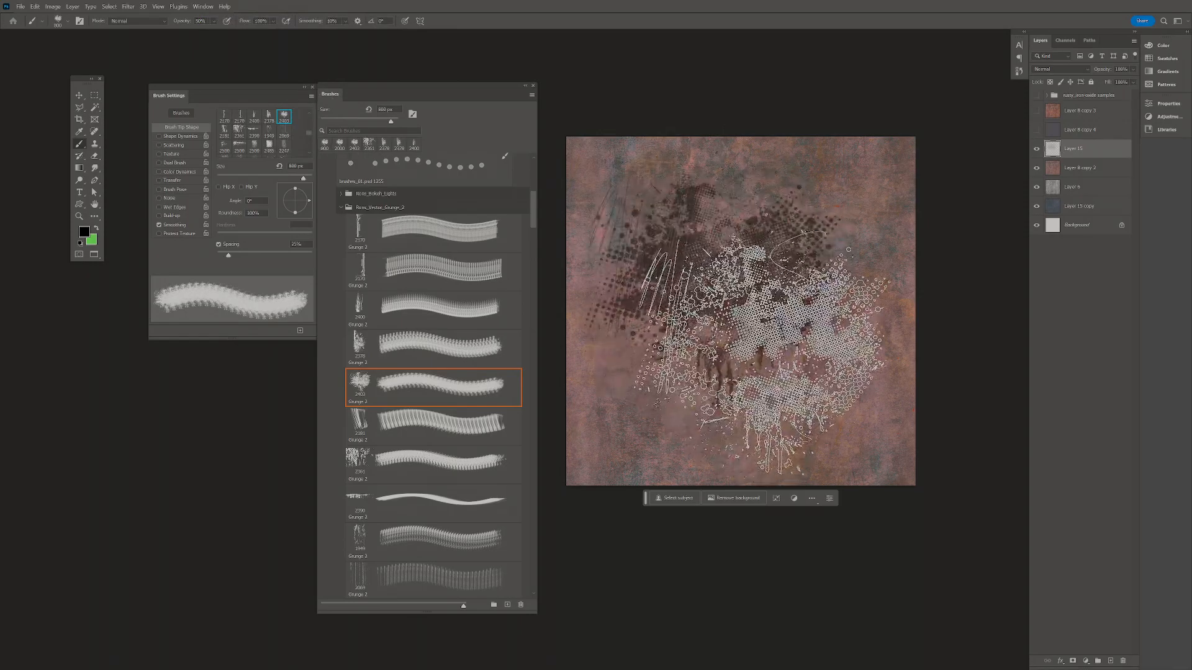
{"action": "key", "text": "bracketleft"}
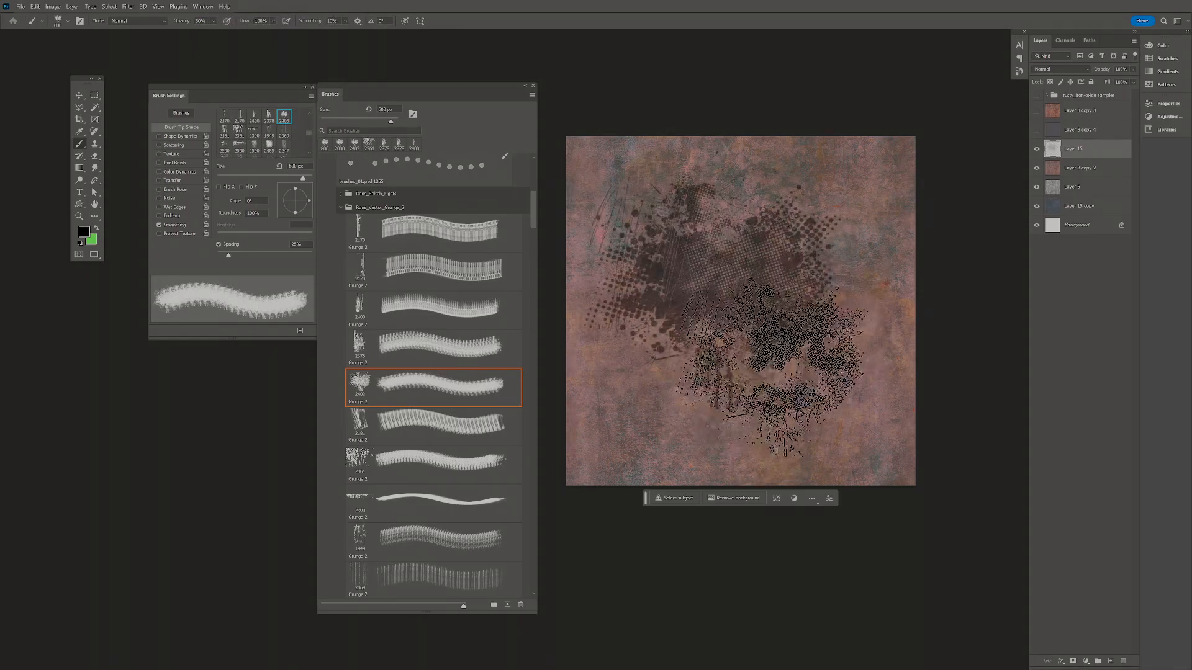
{"action": "left_click", "coordinate": [784, 369]}
{"action": "left_click", "coordinate": [686, 380]}
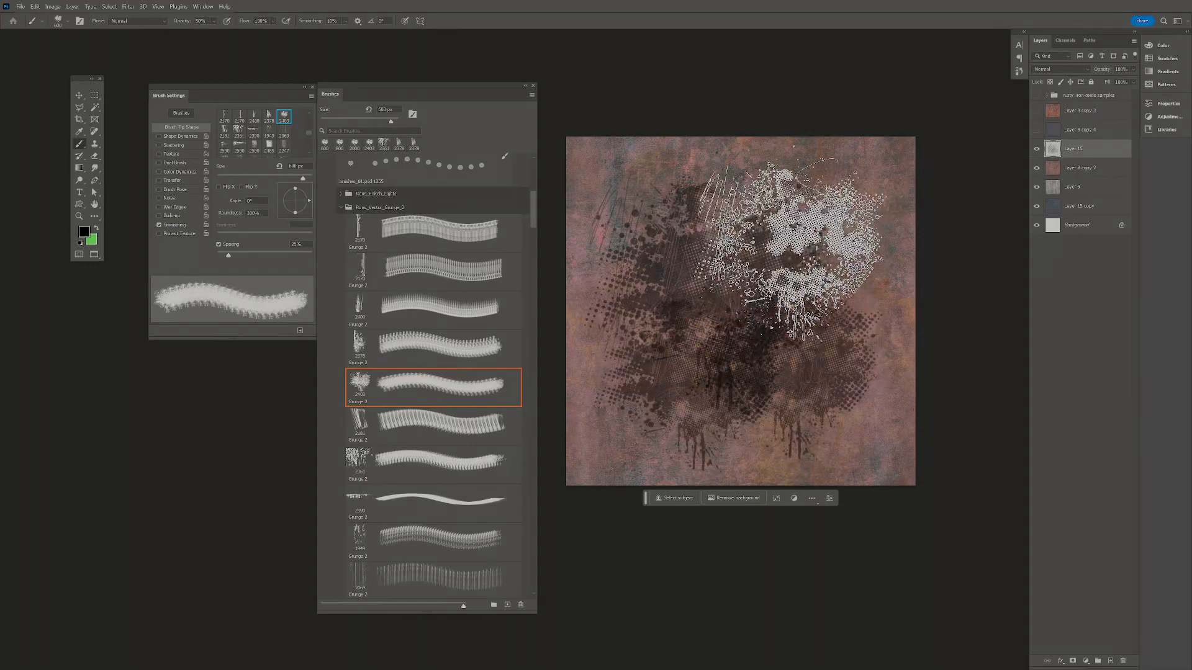
{"action": "left_click", "coordinate": [670, 248]}
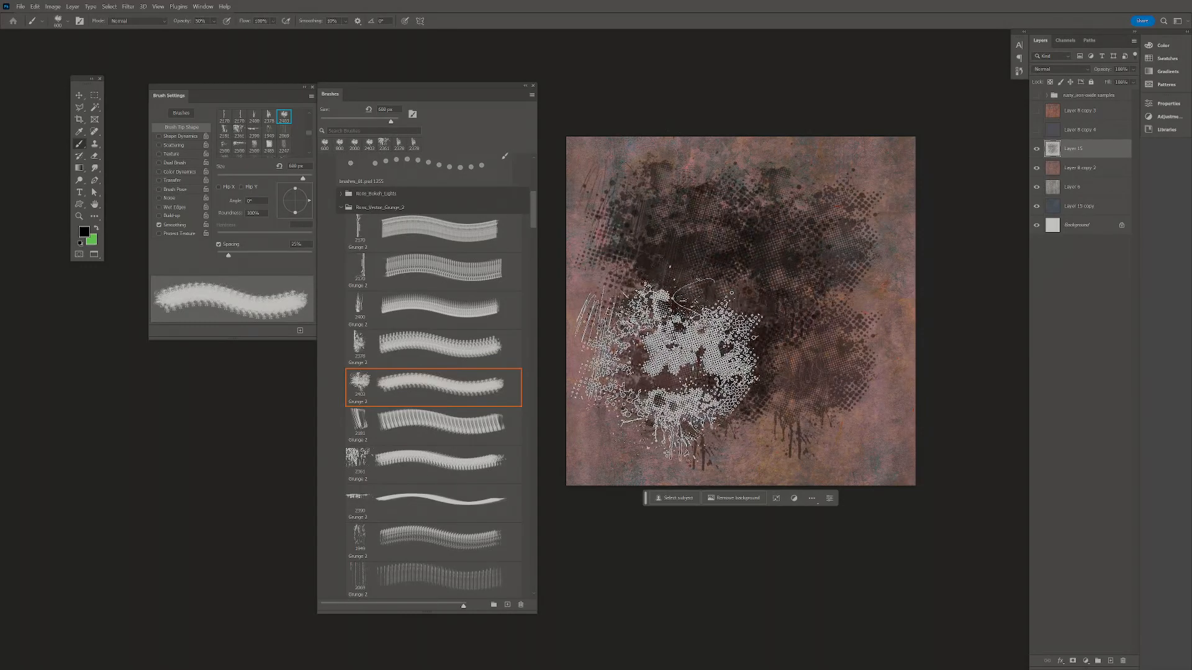
- Choose the vertical streak brush in the Grunge 2 set, try one full-size stamp over the splatters, and undo it
{"action": "left_click", "coordinate": [366, 311]}
{"action": "left_click", "coordinate": [704, 315]}
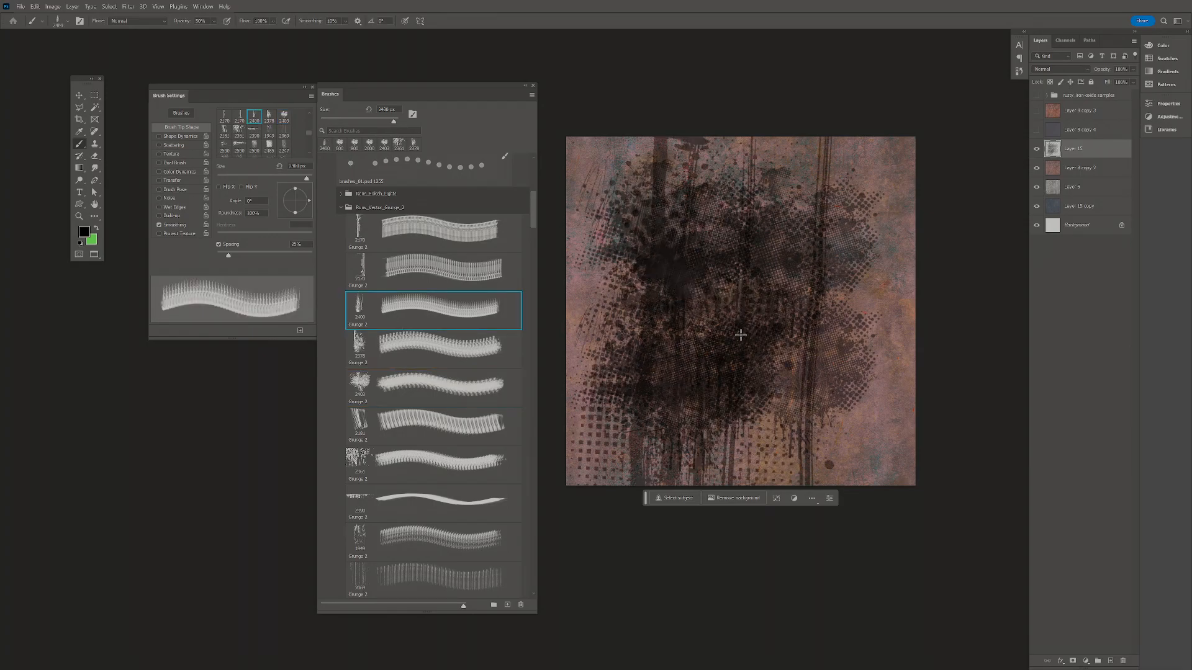
{"action": "key", "text": "ctrl+z"}
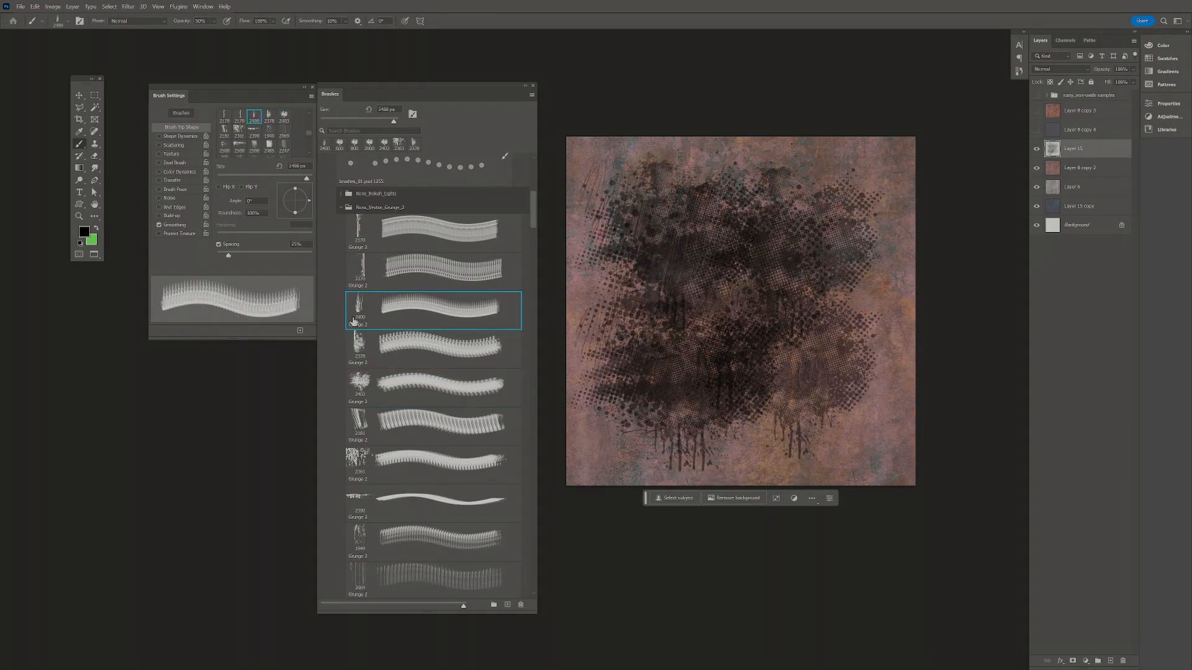
- Reduce the vertical streak brush to 1000 px and stamp it once over the right-hand part of the texture
{"action": "key", "text": "bracketleft"}
{"action": "key", "text": "bracketleft"}
{"action": "key", "text": "bracketleft"}
{"action": "key", "text": "bracketleft"}
{"action": "key", "text": "bracketleft"}
{"action": "key", "text": "bracketleft"}
{"action": "key", "text": "bracketleft"}
{"action": "key", "text": "bracketleft"}
{"action": "key", "text": "bracketleft"}
{"action": "key", "text": "bracketleft"}
{"action": "key", "text": "bracketleft"}
{"action": "key", "text": "bracketleft"}
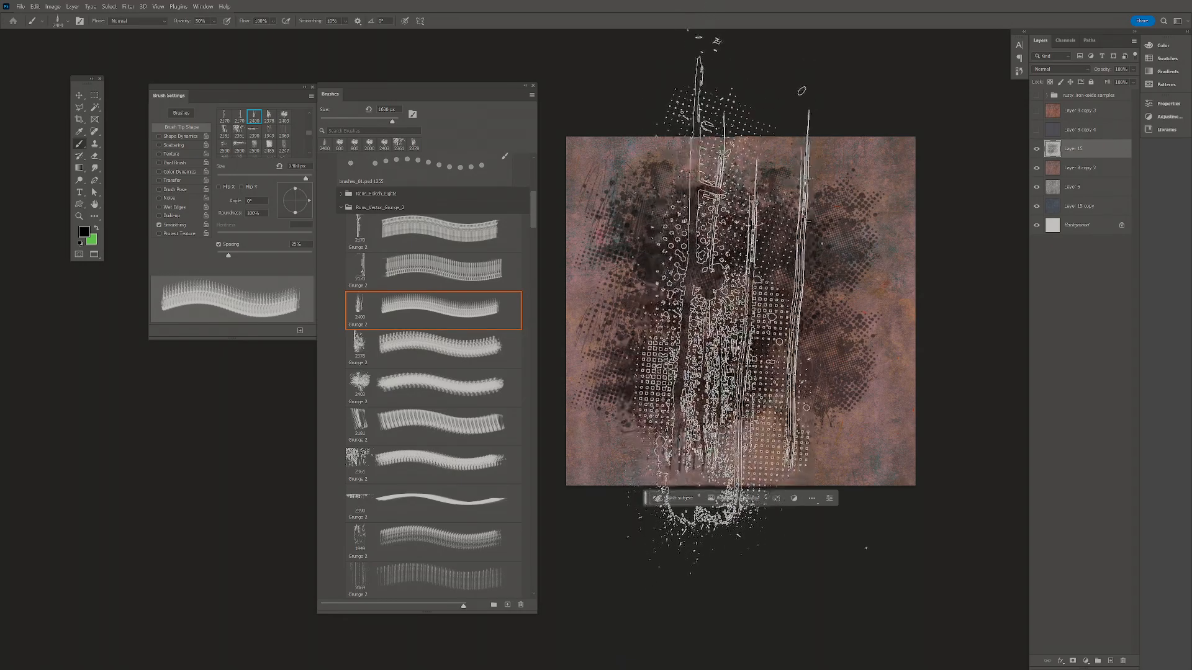
{"action": "key", "text": "bracketright"}
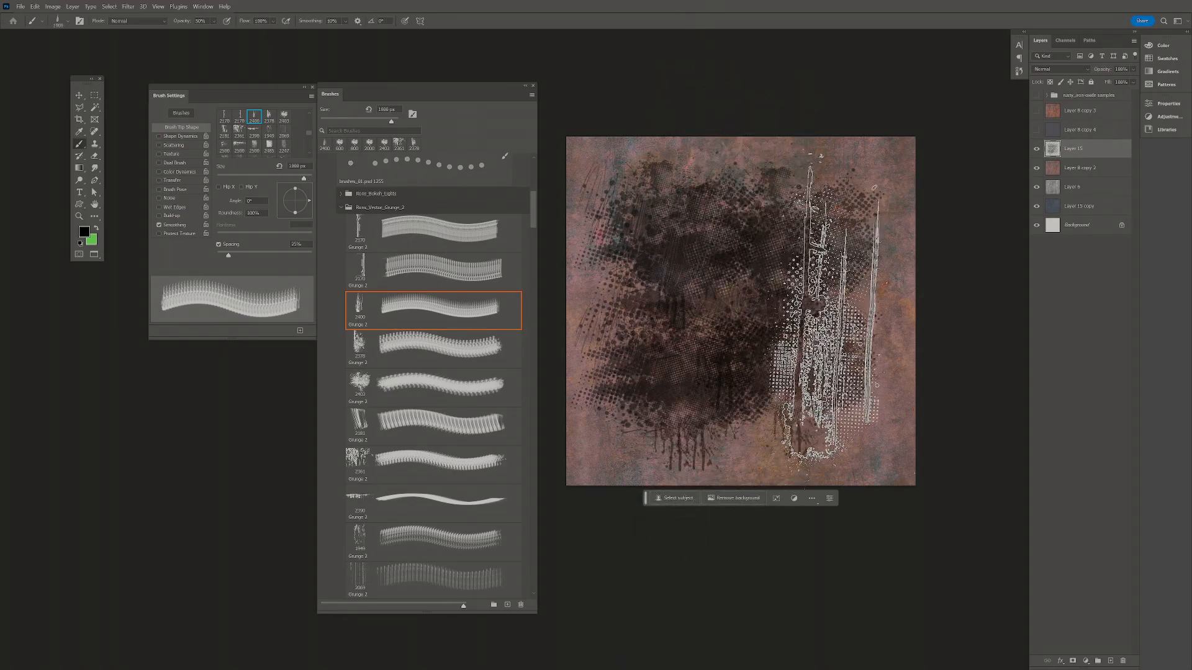
{"action": "left_click", "coordinate": [825, 308]}
- Set the brush opacity to 80%, rotate the streak tip to nearly horizontal, and stamp it across the upper and lower texture
{"action": "key", "text": "8"}
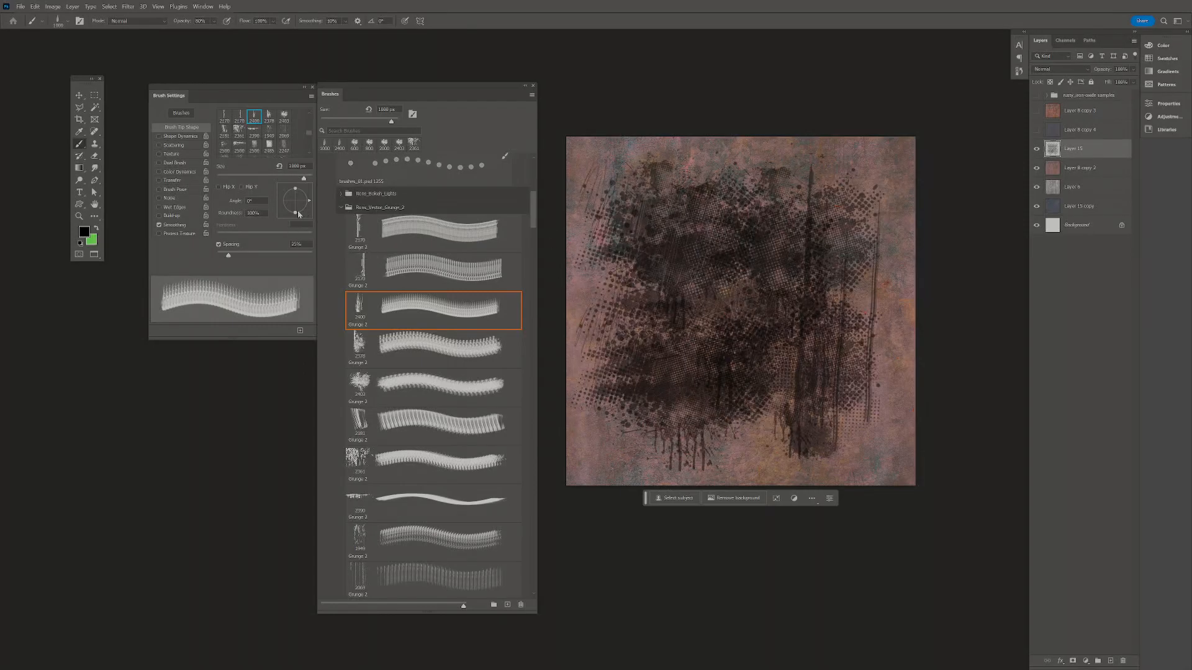
{"action": "mouse_move", "coordinate": [289, 215]}
{"action": "left_mouse_down"}
{"action": "mouse_move", "coordinate": [274, 203]}
{"action": "mouse_move", "coordinate": [294, 222]}
{"action": "left_mouse_up"}
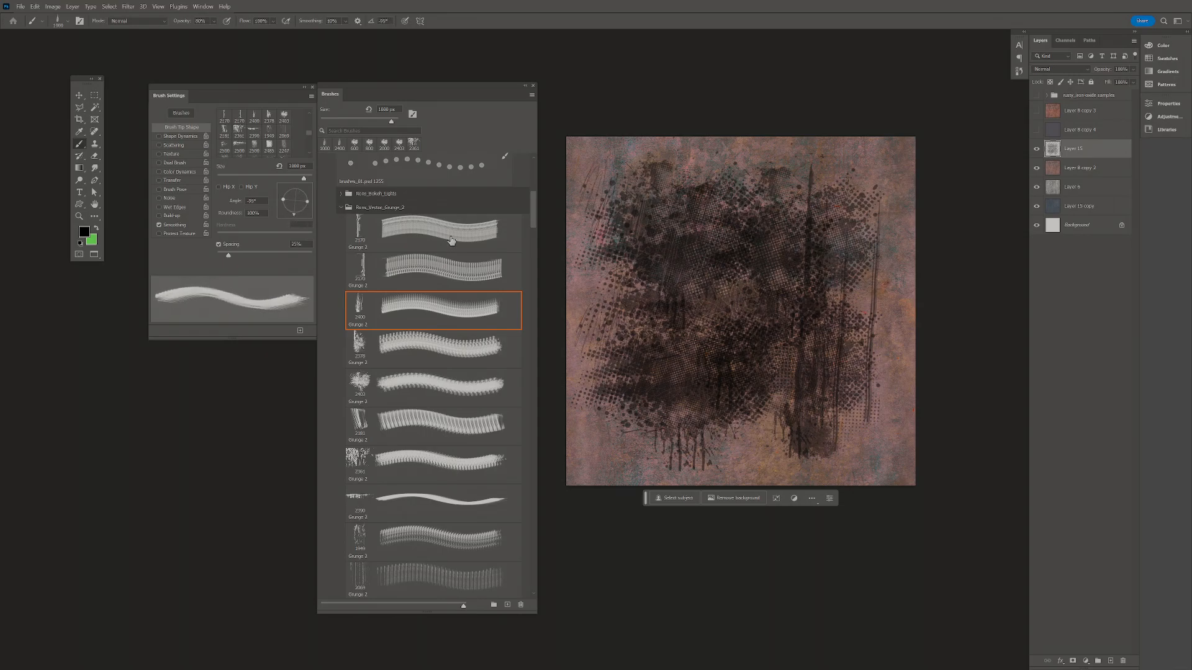
{"action": "left_click", "coordinate": [686, 221]}
{"action": "left_click", "coordinate": [739, 367]}
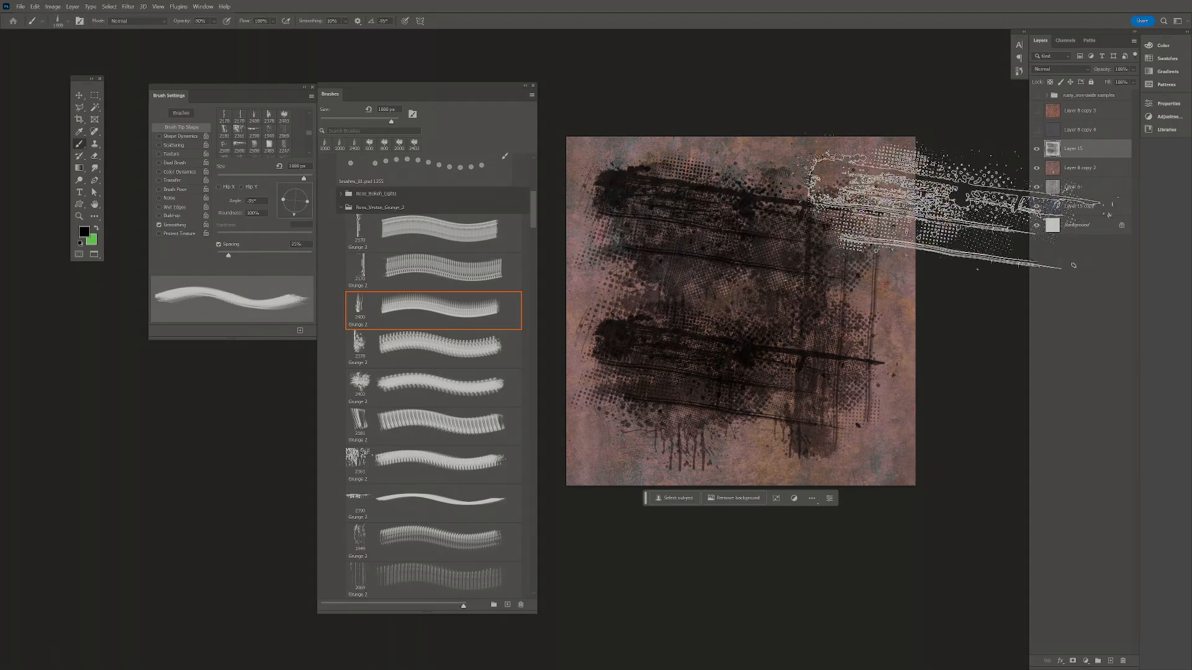
{"action": "left_click", "coordinate": [1036, 150]}
{"action": "left_click", "coordinate": [726, 202]}
- Collapse the Brushes panel and enlarge the stamped texture to fit the window
{"action": "left_click", "coordinate": [523, 88]}
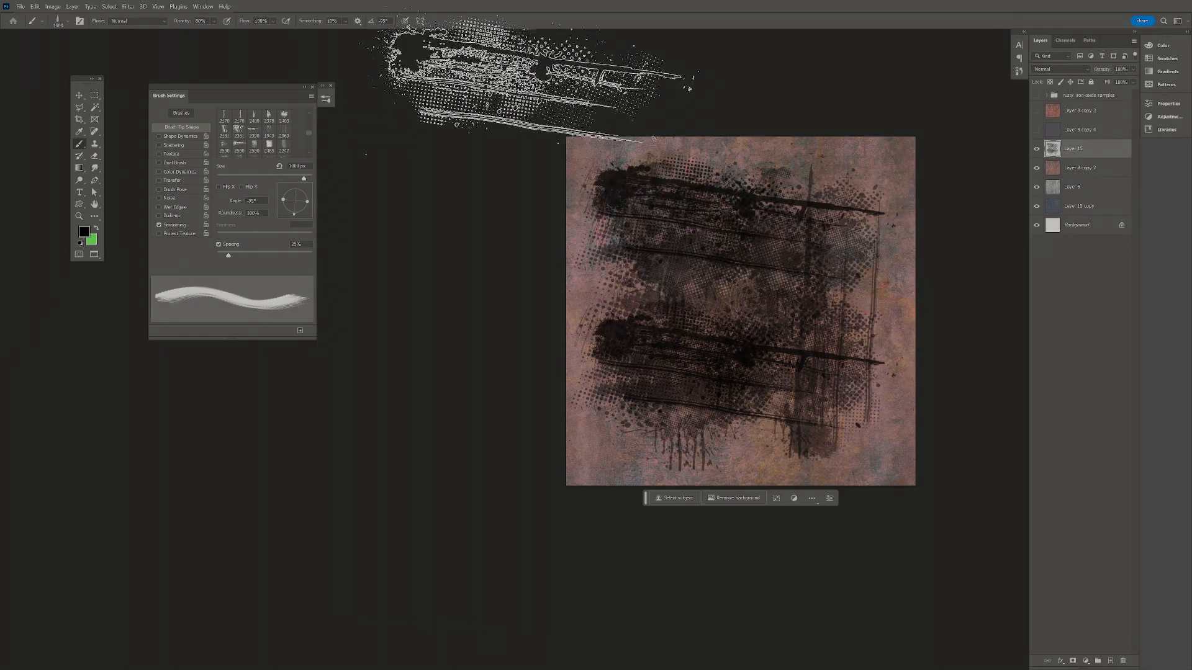
{"action": "key", "text": "z"}
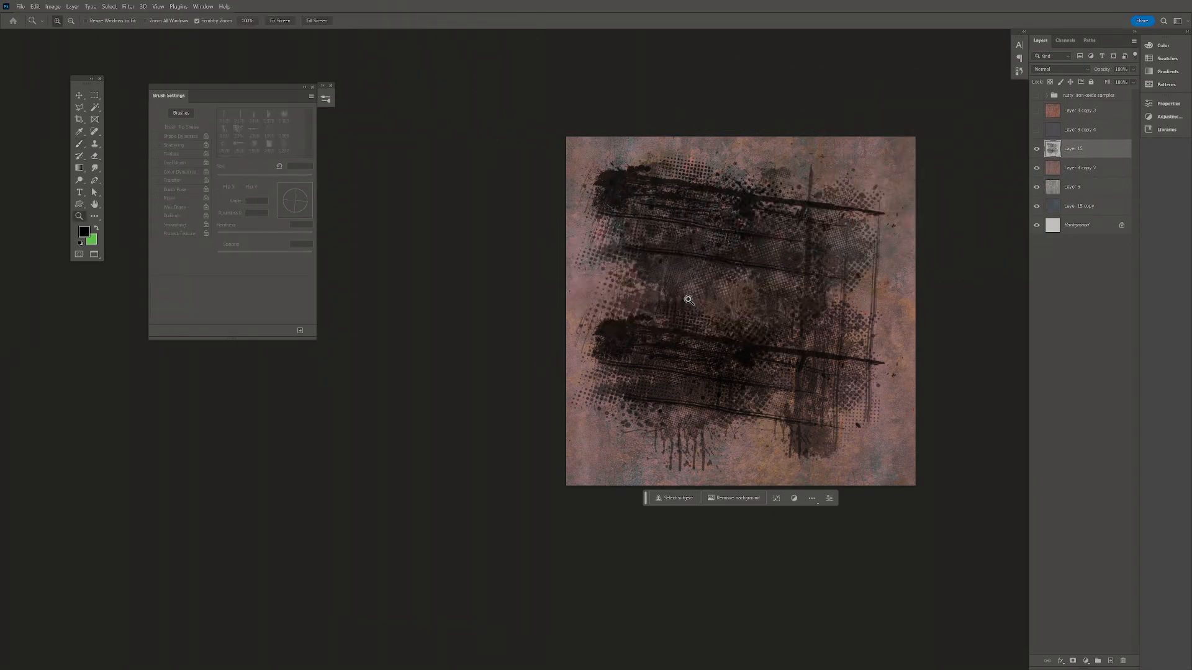
{"action": "left_click", "coordinate": [689, 299]}
{"action": "key", "text": "ctrl+0"}
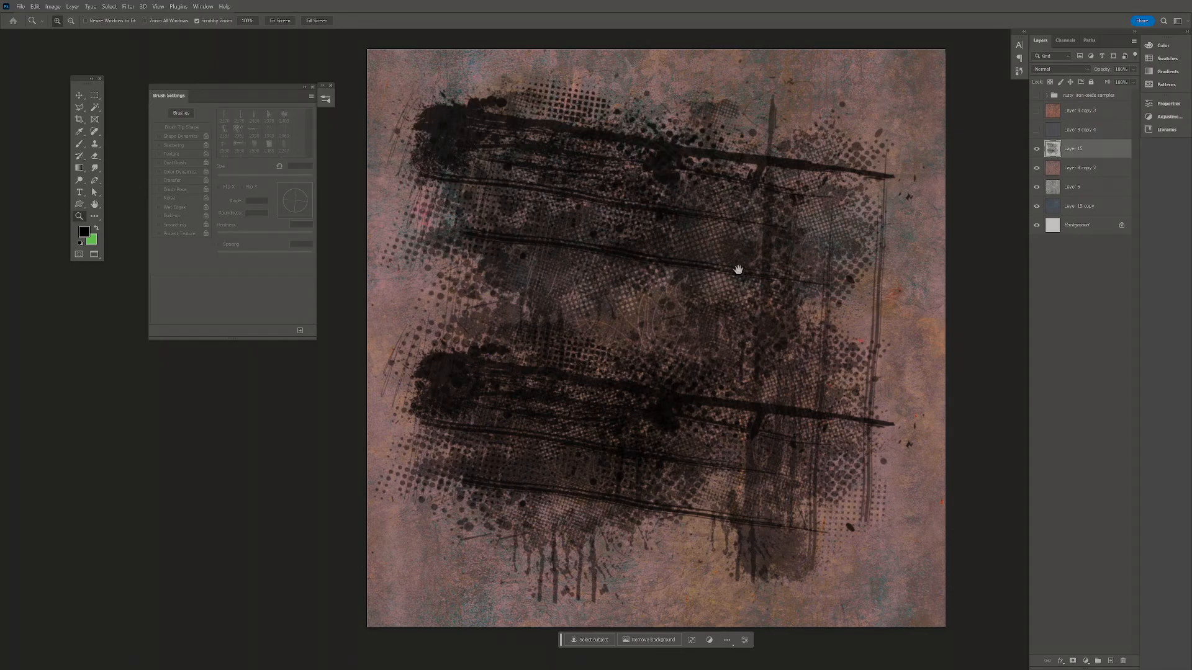
- Load the stamped layer's pixels as a selection, hide that layer and the selection edges, and make the texture layer below active
{"action": "key", "text": "v"}
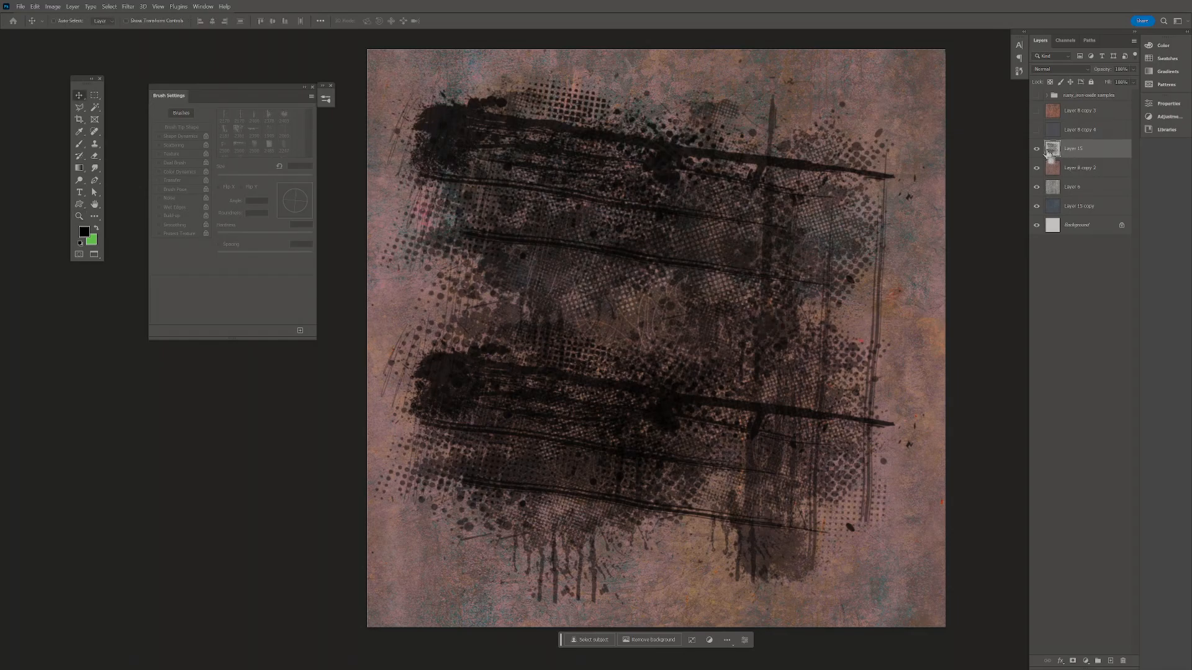
{"action": "left_click", "coordinate": [1049, 152], "text": "ctrl"}
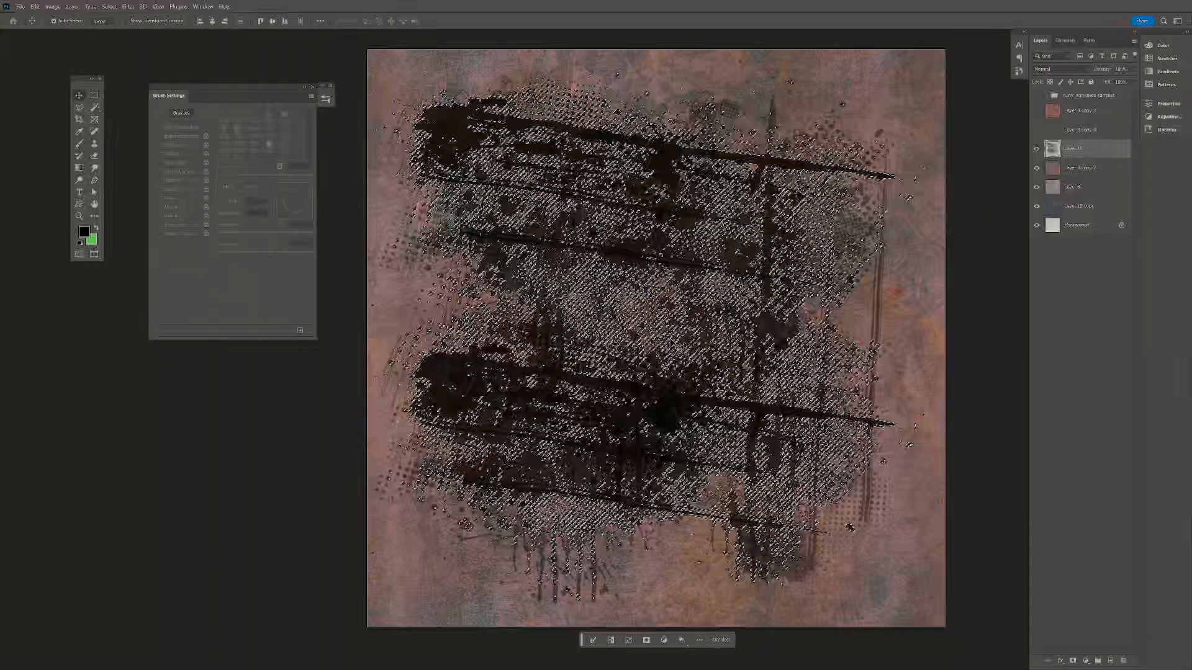
{"action": "left_click", "coordinate": [1037, 149]}
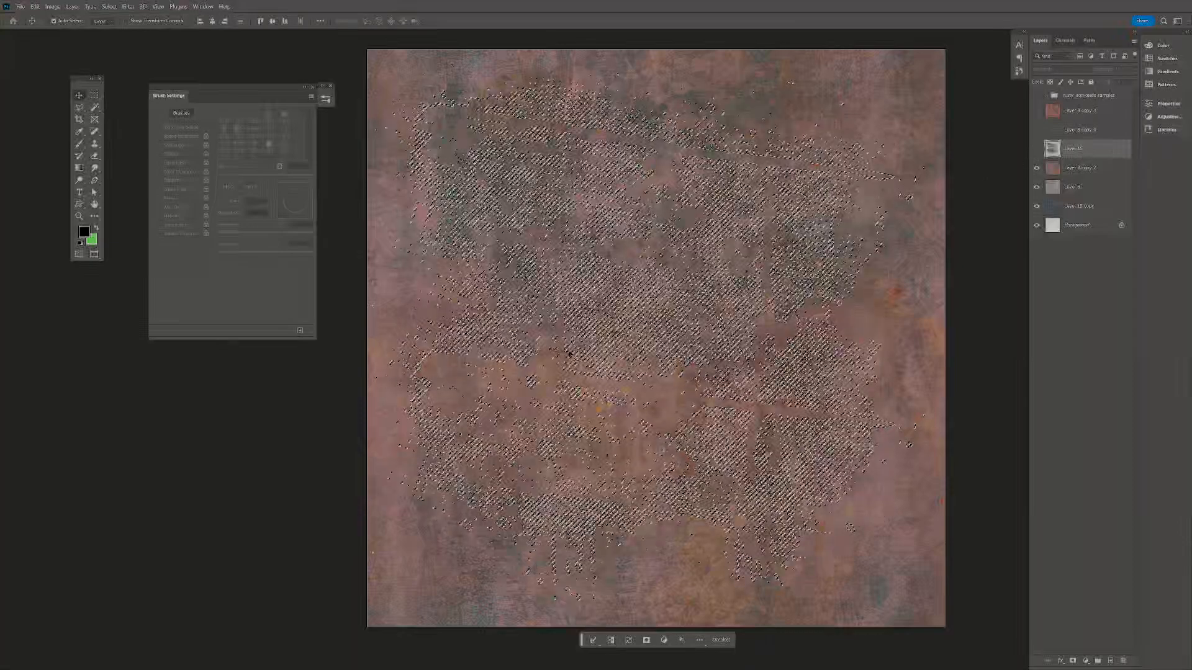
{"action": "key", "text": "ctrl+h"}
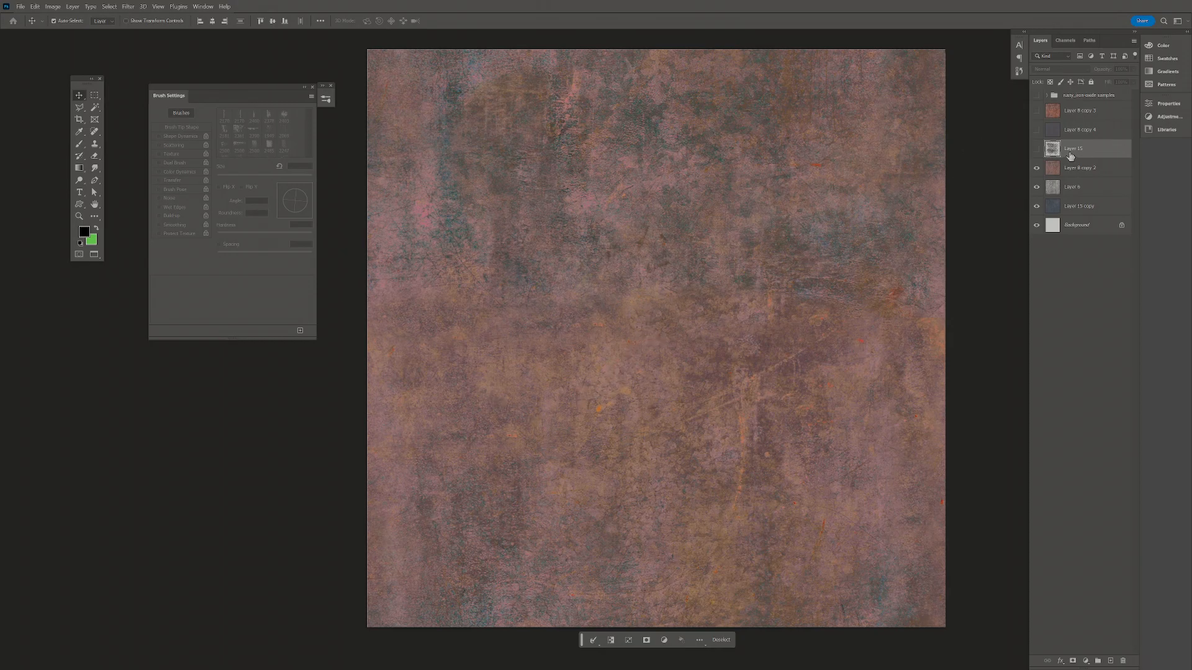
{"action": "left_click", "coordinate": [1077, 169]}
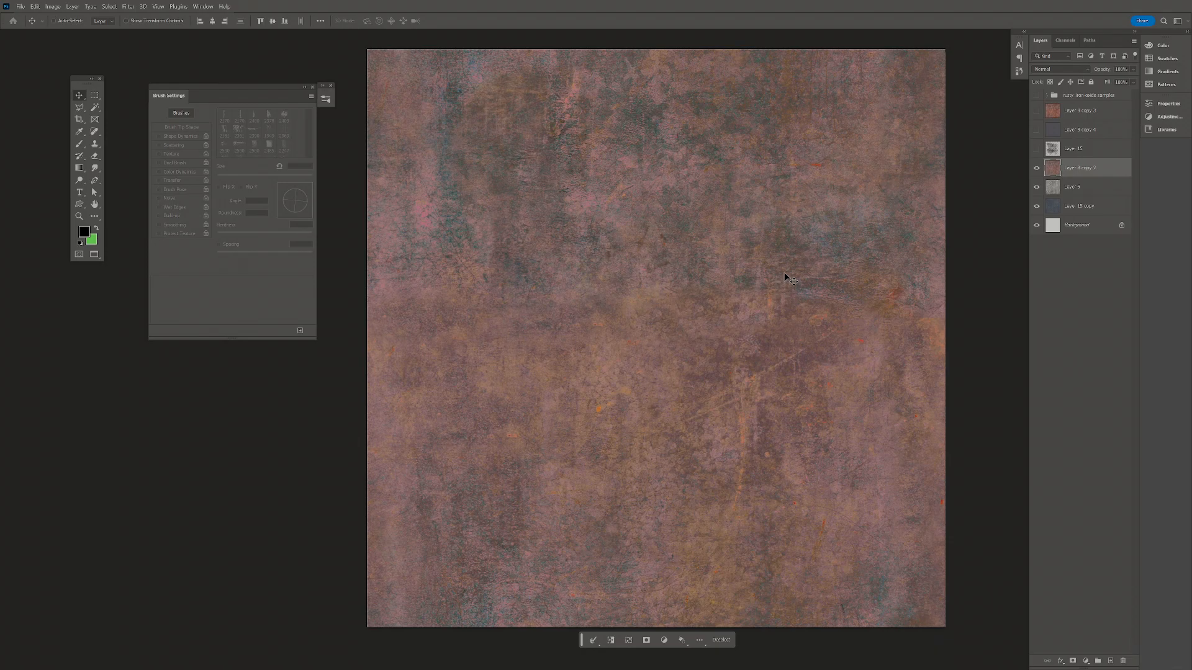
- Preview the texture in full-screen mode, return to the standard screen mode, and maximize the document window
{"action": "key", "text": "f"}
{"action": "key", "text": "f"}
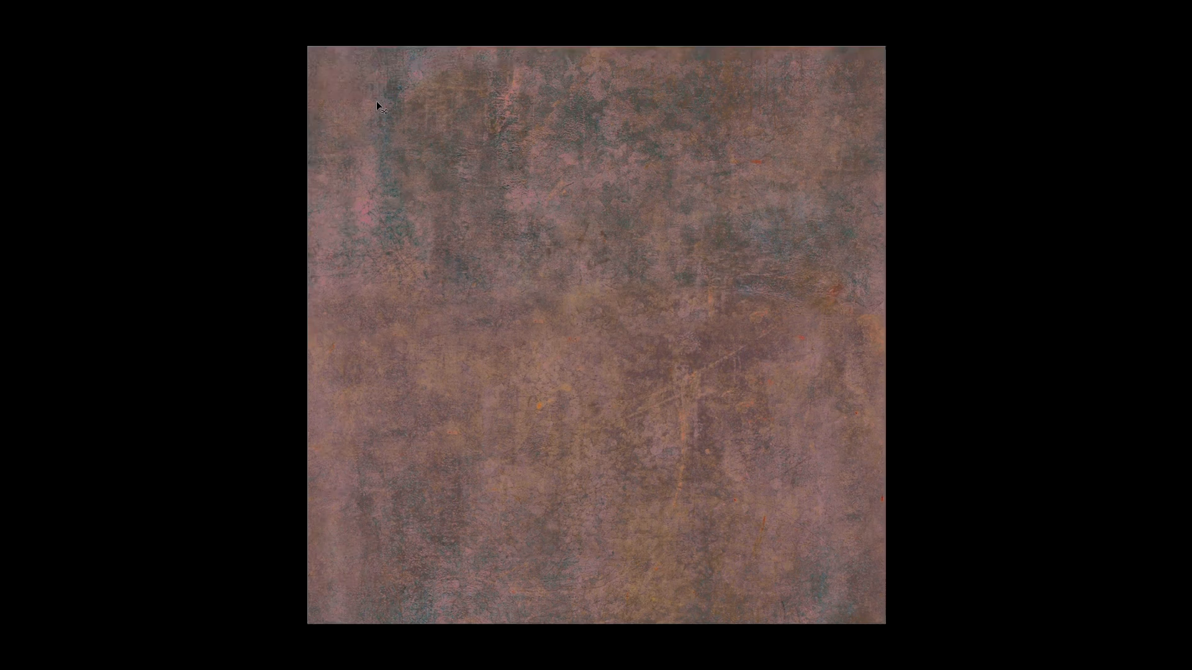
{"action": "key", "text": "f"}
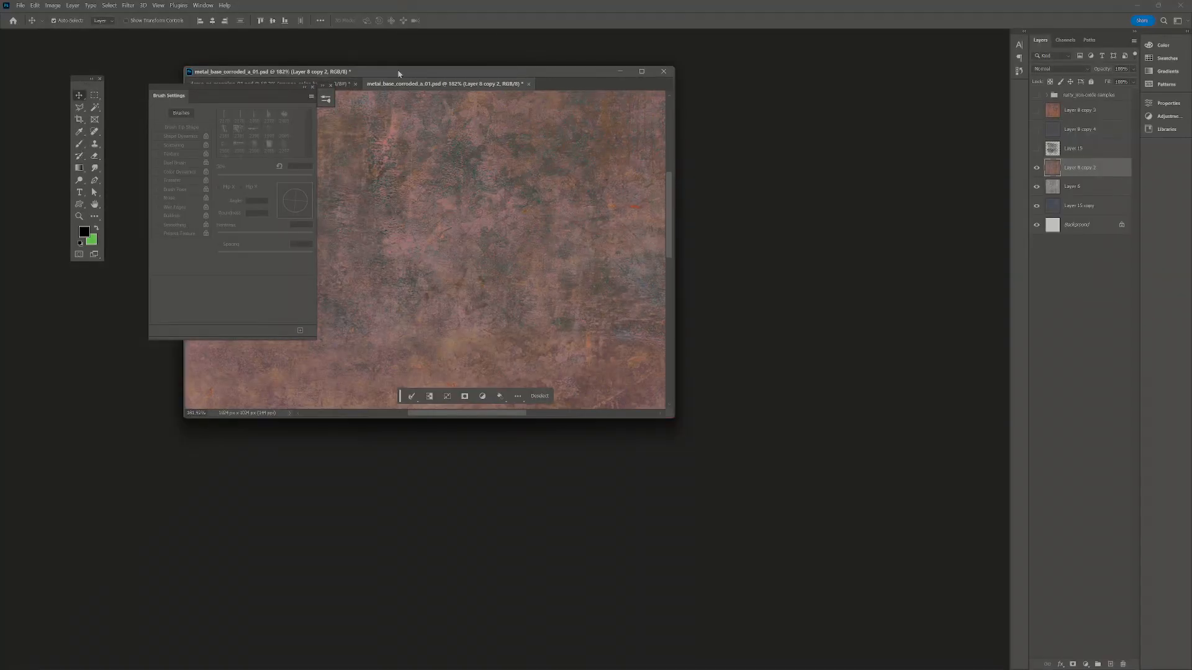
{"action": "left_click", "coordinate": [646, 66]}
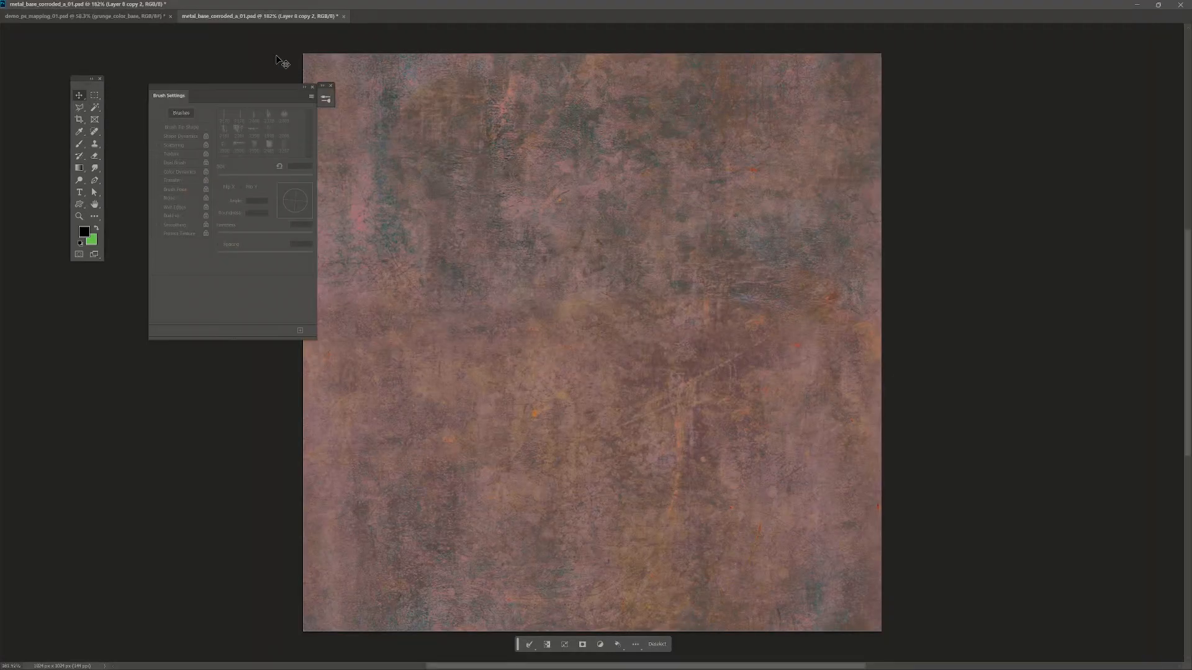
- Switch to the demo_ps_mapping_01 document and show it in full-screen mode with the menu bar and panels
{"action": "left_click", "coordinate": [81, 16]}
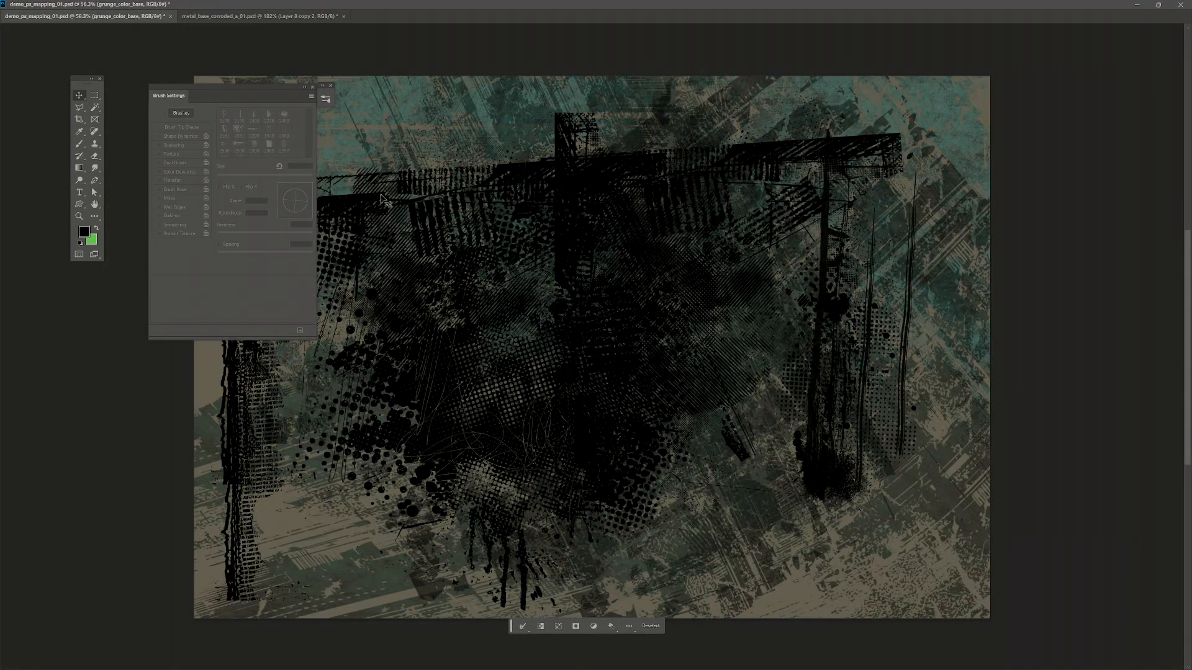
{"action": "key", "text": "Tab"}
{"action": "key", "text": "Tab"}
{"action": "left_click_drag", "start_coordinate": [750, 356], "coordinate": [667, 384]}
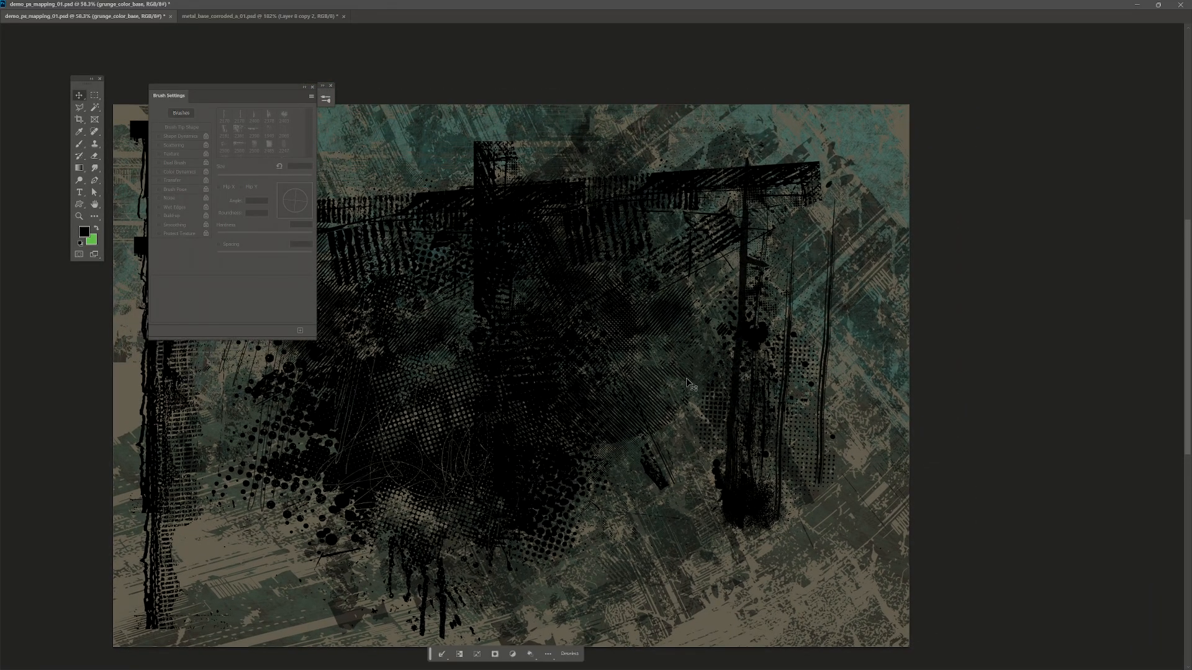
{"action": "key", "text": "f"}
{"action": "key", "text": "f"}
{"action": "key", "text": "f"}
{"action": "key", "text": "f"}
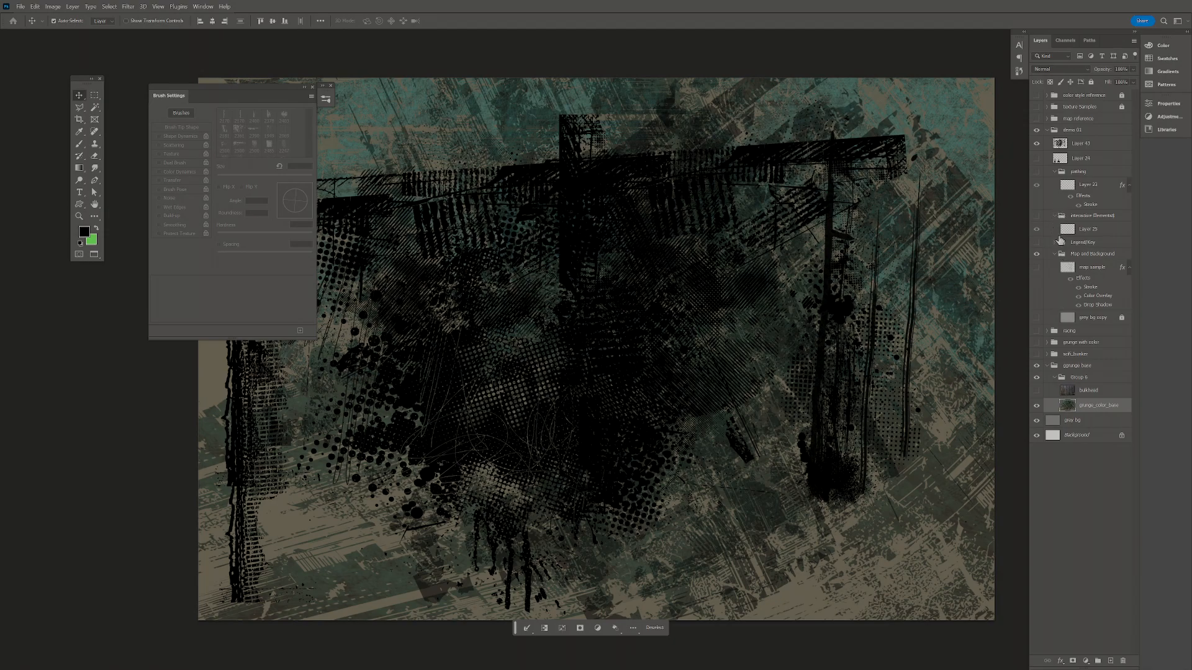
- Hide the black grunge-stroke layer in the demo group, and show the bulkhead and grey bg copy layers
{"action": "left_click", "coordinate": [1036, 145]}
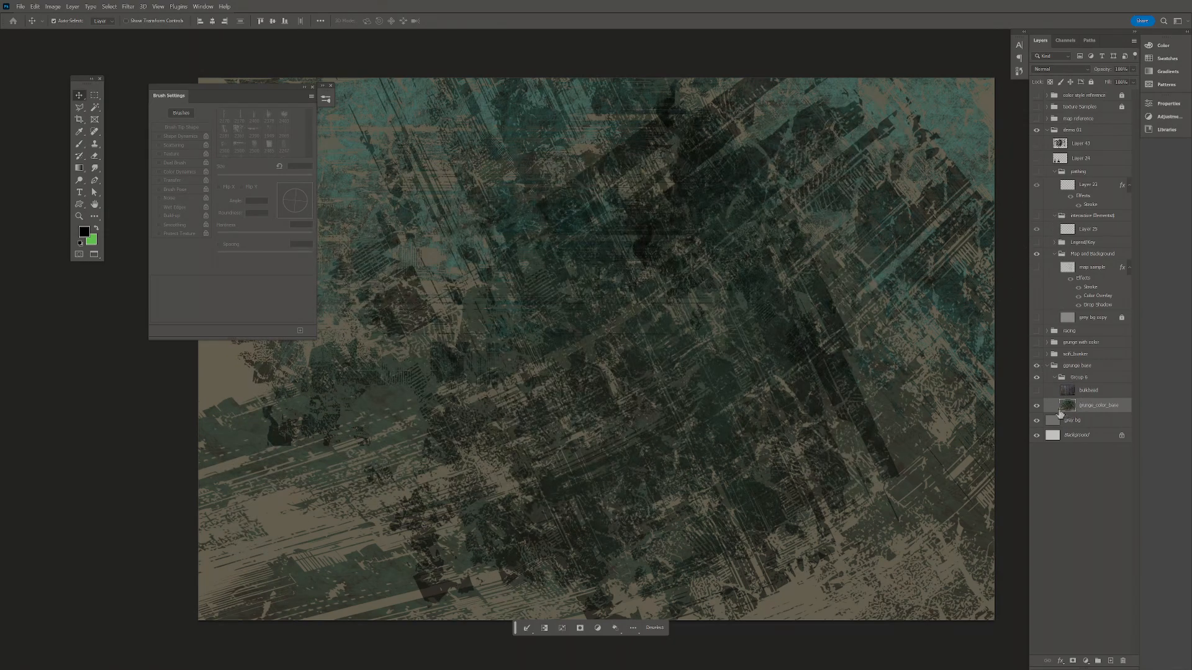
{"action": "left_click", "coordinate": [1036, 391]}
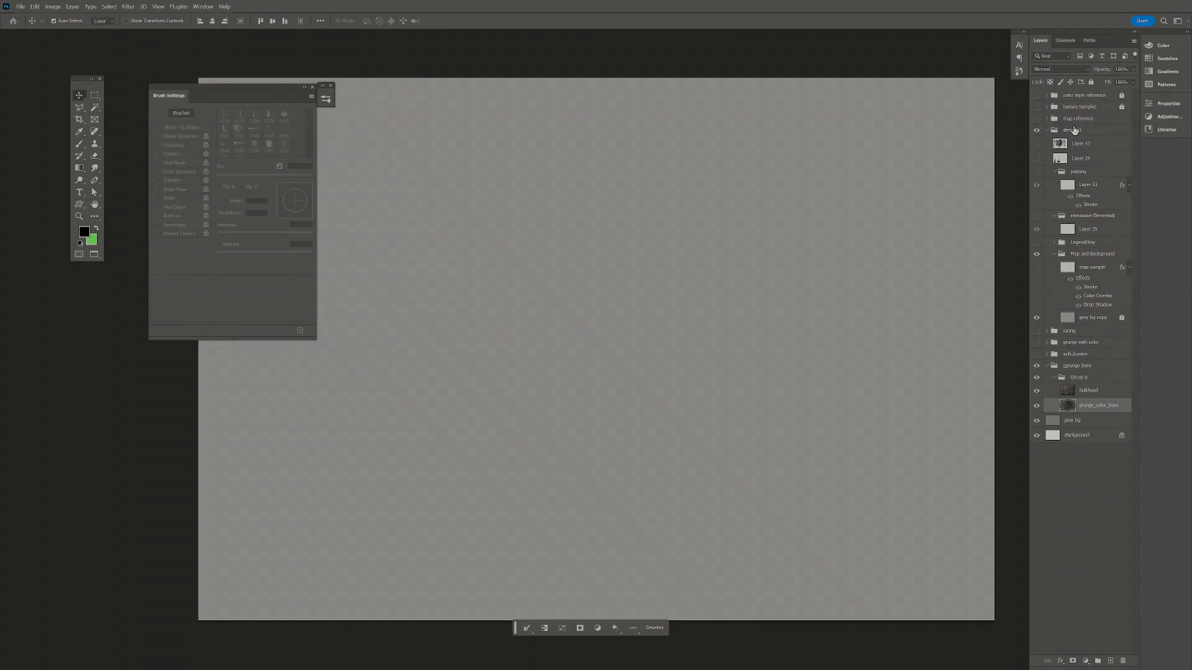
- Show Layer 24 with the castle silhouettes and paste the copied rust grunge texture above Layer 43 in the demo group
{"action": "left_click", "coordinate": [1078, 149]}
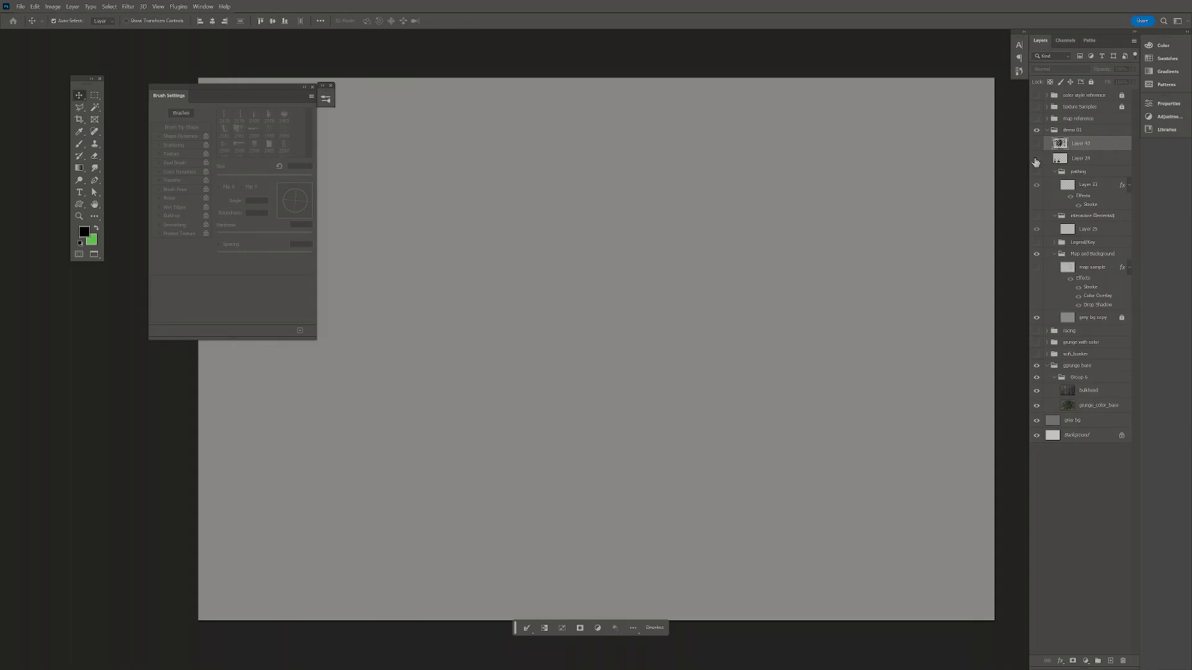
{"action": "left_click", "coordinate": [1036, 159]}
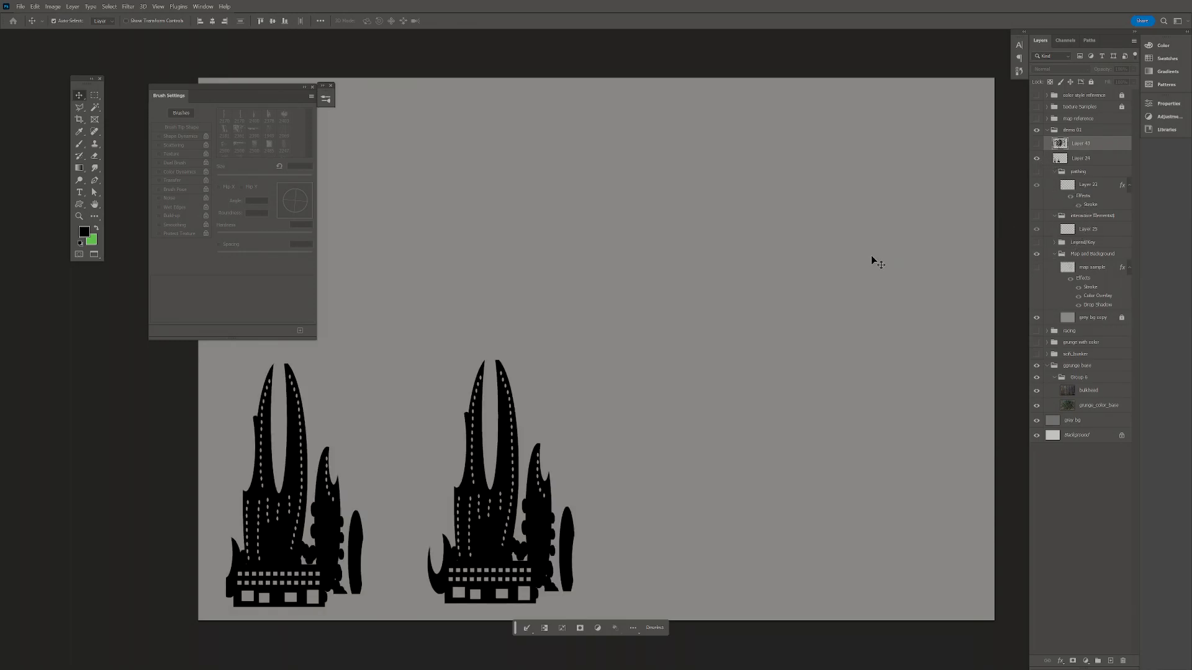
{"action": "key", "text": "ctrl+v"}
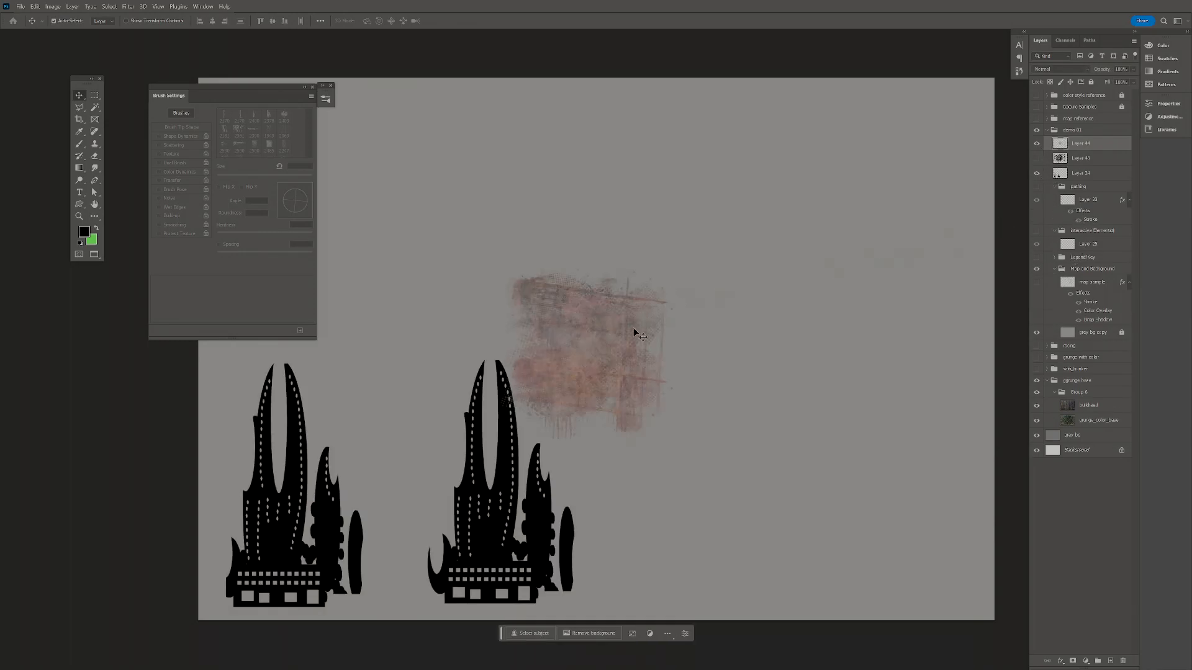
{"action": "left_click_drag", "start_coordinate": [583, 361], "coordinate": [659, 304]}
- Set the pasted grunge texture layer's blend mode to Multiply and place it above the castle silhouettes
{"action": "key", "text": "z"}
{"action": "left_click", "coordinate": [659, 304]}
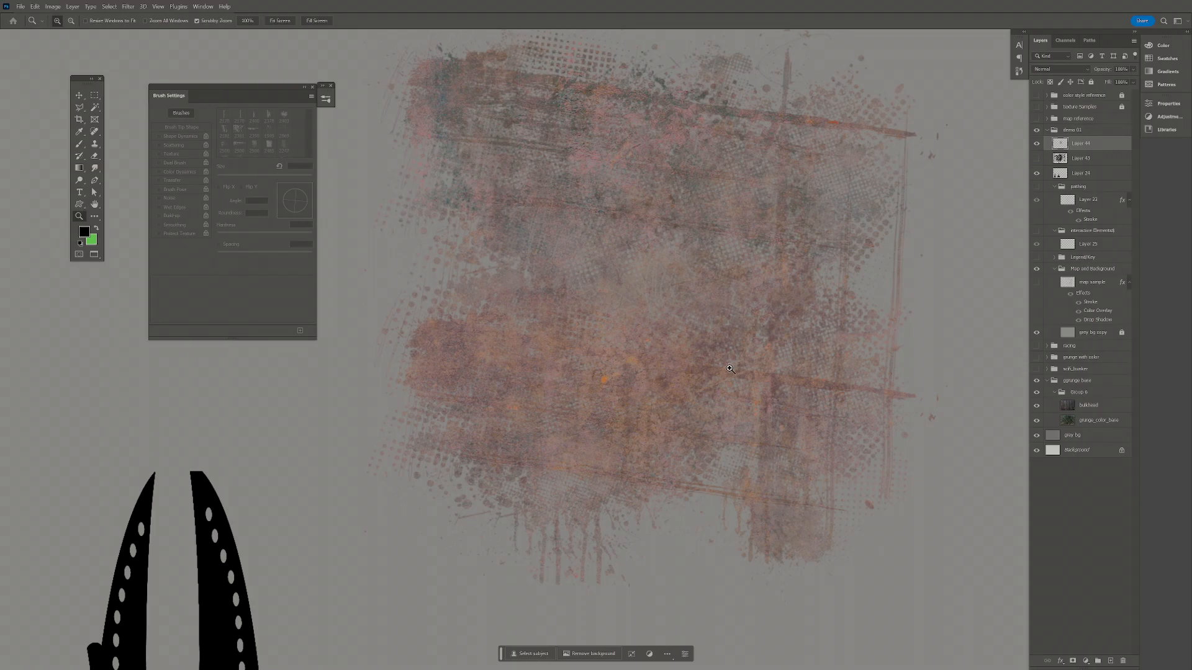
{"action": "left_click_drag", "start_coordinate": [689, 354], "coordinate": [625, 367]}
{"action": "key", "text": "v"}
{"action": "left_click_drag", "start_coordinate": [661, 330], "coordinate": [717, 238]}
{"action": "left_click", "coordinate": [1086, 70]}
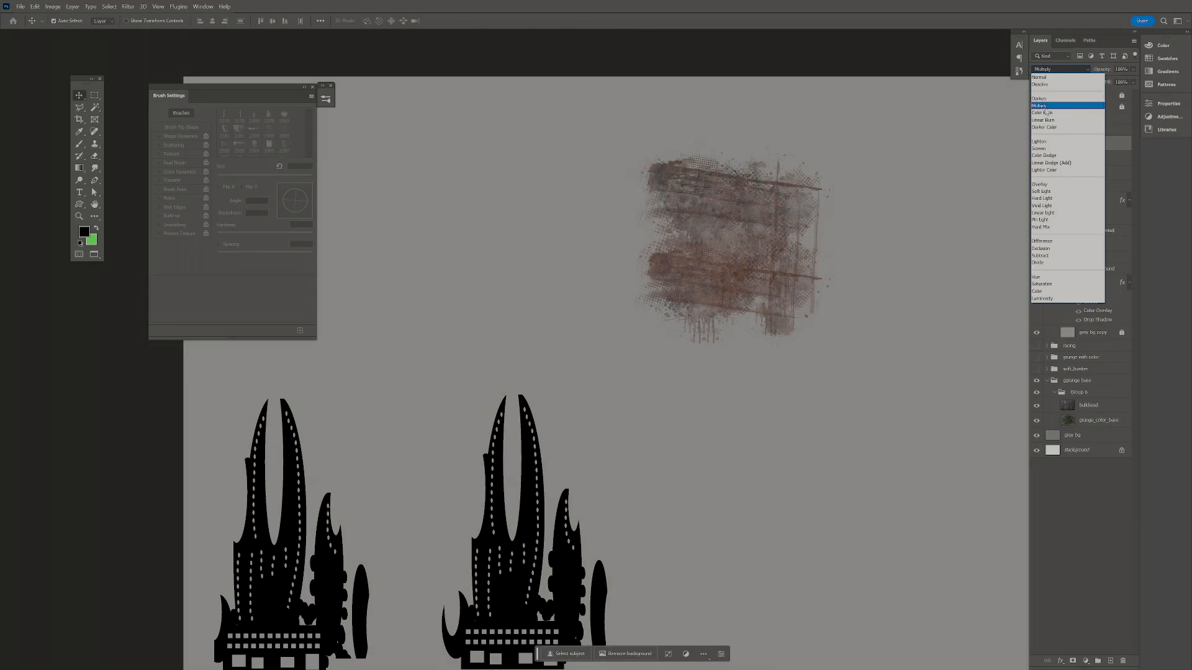
{"action": "left_click", "coordinate": [1046, 106]}
{"action": "left_click_drag", "start_coordinate": [726, 251], "coordinate": [463, 233]}
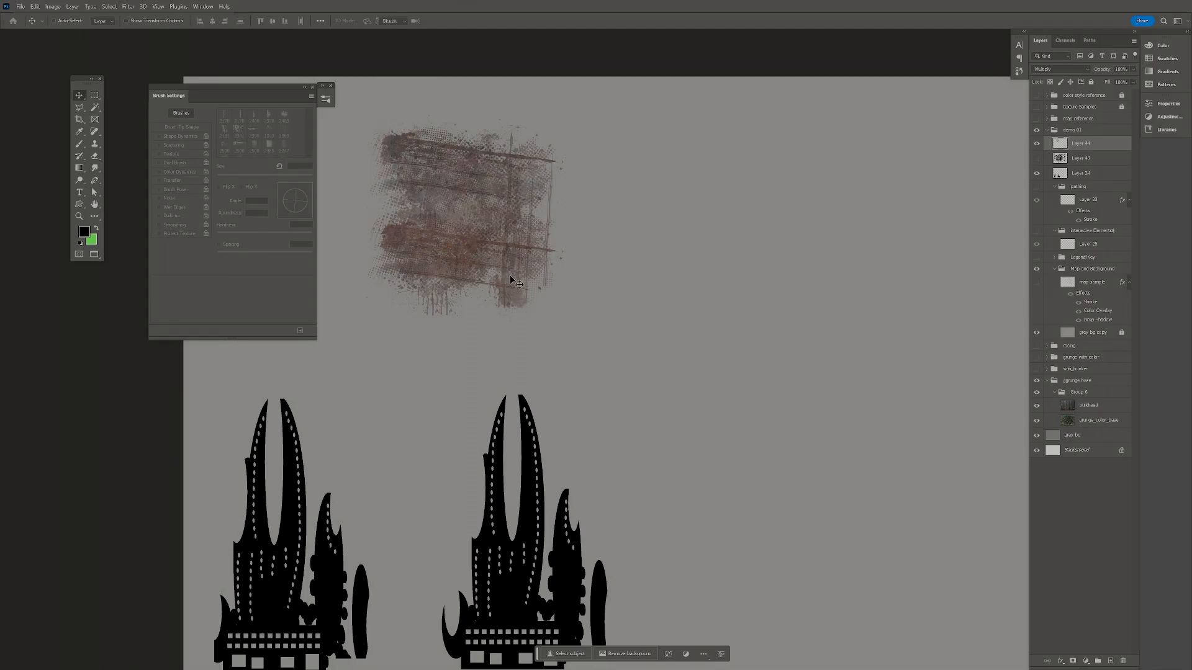
- Scale up the grunge texture with Free Transform and position it over the middle of the canvas
{"action": "key", "text": "ctrl+t"}
{"action": "left_click_drag", "start_coordinate": [572, 325], "coordinate": [679, 589]}
{"action": "key", "text": "Return"}
{"action": "key", "text": "z"}
{"action": "left_click_drag", "start_coordinate": [727, 227], "coordinate": [769, 357]}
{"action": "key", "text": "v"}
{"action": "left_click_drag", "start_coordinate": [721, 280], "coordinate": [688, 252]}
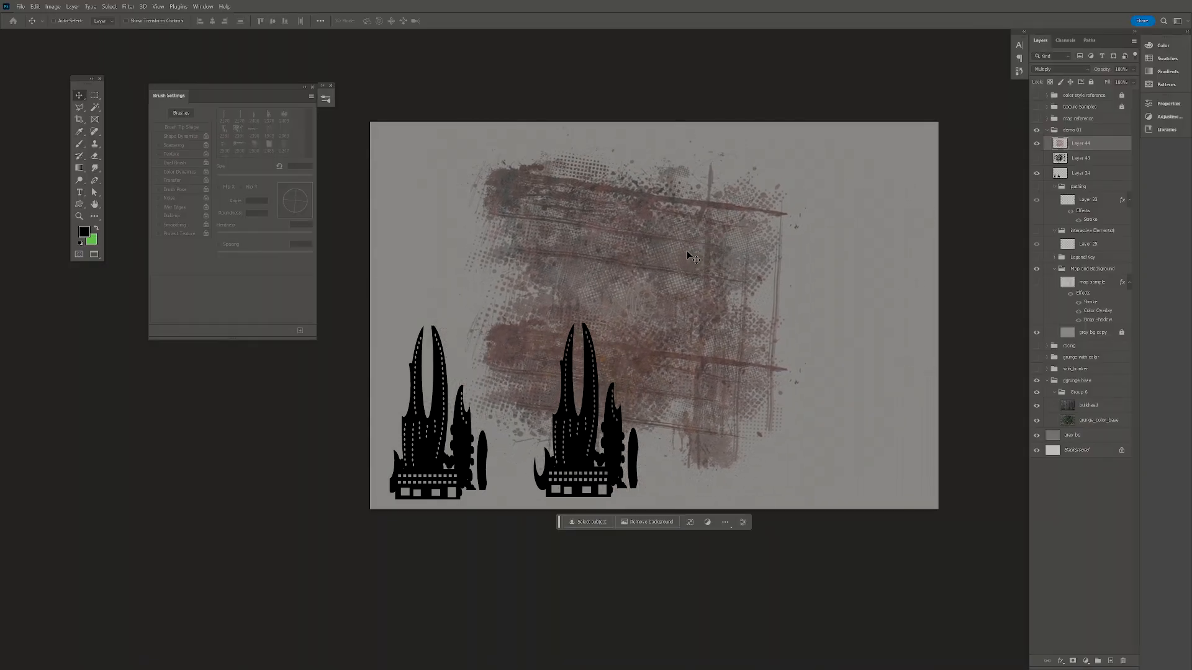
- Rotate the grunge texture diagonally and move it over the upper-left part of the canvas
{"action": "key", "text": "ctrl+t"}
{"action": "left_click_drag", "start_coordinate": [473, 106], "coordinate": [515, 347]}
{"action": "left_click_drag", "start_coordinate": [613, 263], "coordinate": [513, 240]}
{"action": "key", "text": "Return"}
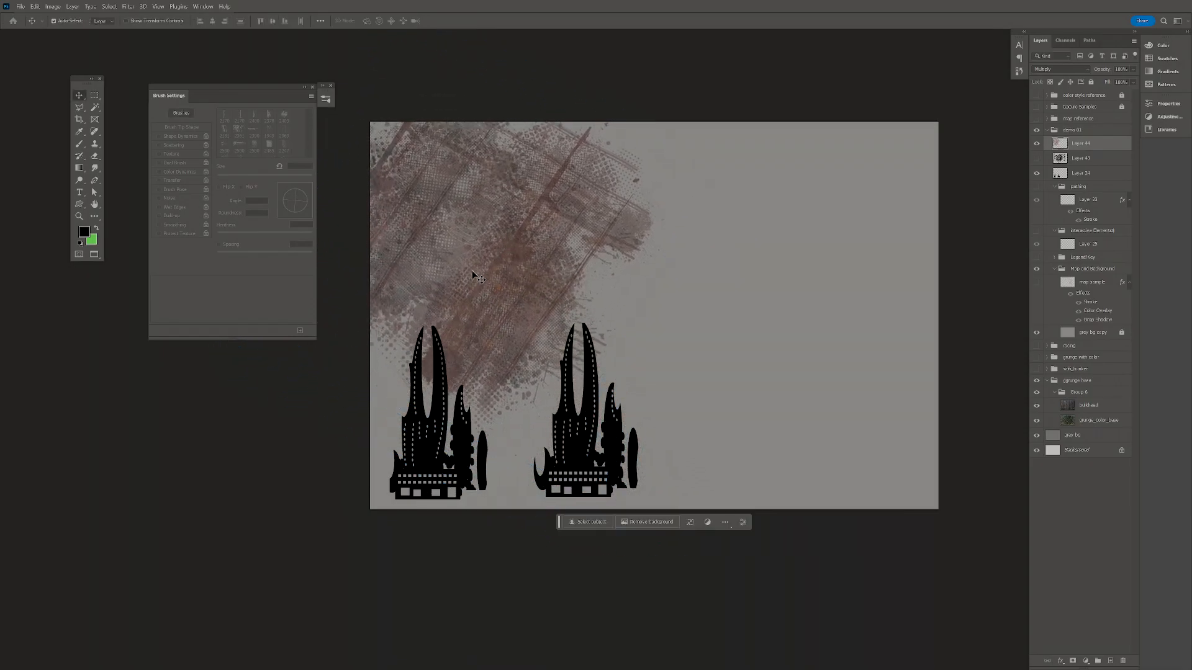
- Duplicate the grunge texture layer, then rotate and fit the copy over the right side of the canvas
{"action": "key", "text": "ctrl+j"}
{"action": "left_click_drag", "start_coordinate": [510, 239], "coordinate": [745, 262]}
{"action": "key", "text": "ctrl+t"}
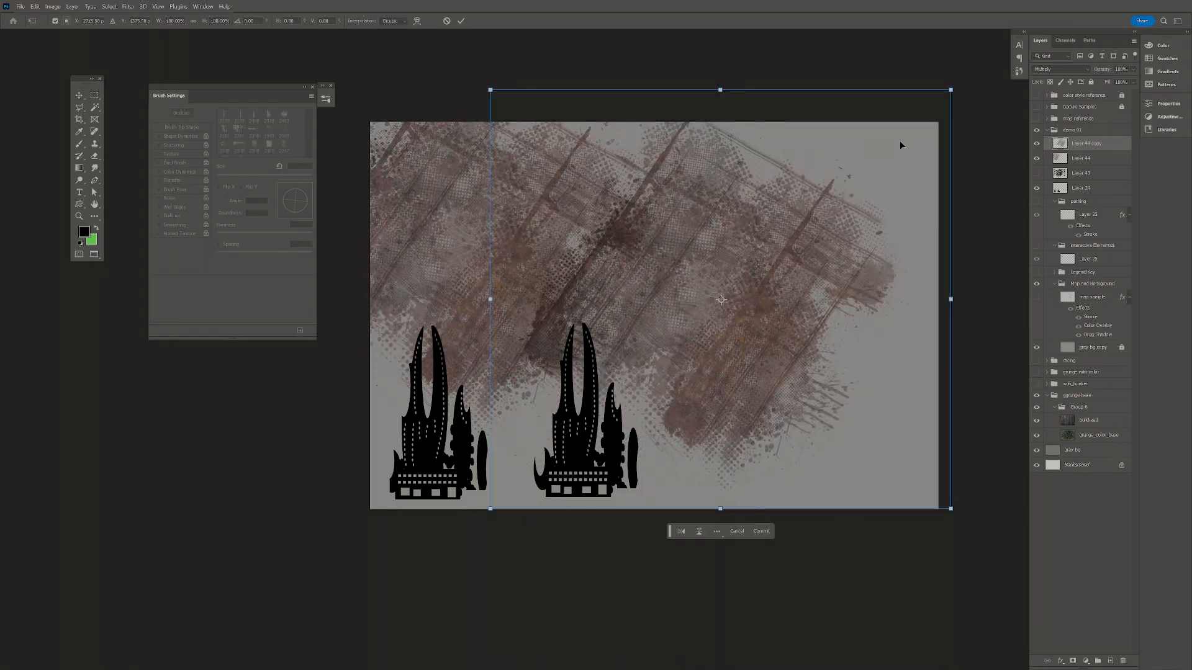
{"action": "left_click_drag", "start_coordinate": [969, 153], "coordinate": [661, 415]}
{"action": "left_click_drag", "start_coordinate": [758, 264], "coordinate": [832, 212]}
{"action": "left_click_drag", "start_coordinate": [709, 544], "coordinate": [707, 621]}
{"action": "key", "text": "Return"}
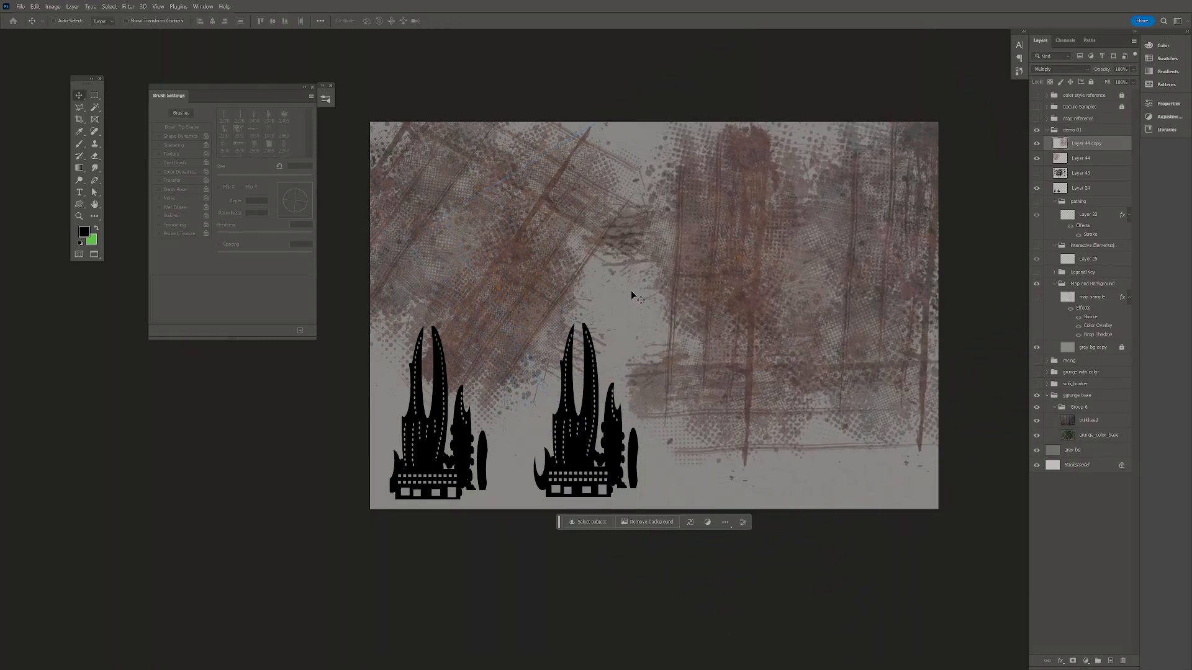
- Duplicate the texture twice more, placing one copy over the canvas's lower-left area and the other, rotated, over its lower-right area
{"action": "key", "text": "ctrl+j"}
{"action": "left_click_drag", "start_coordinate": [753, 291], "coordinate": [472, 428]}
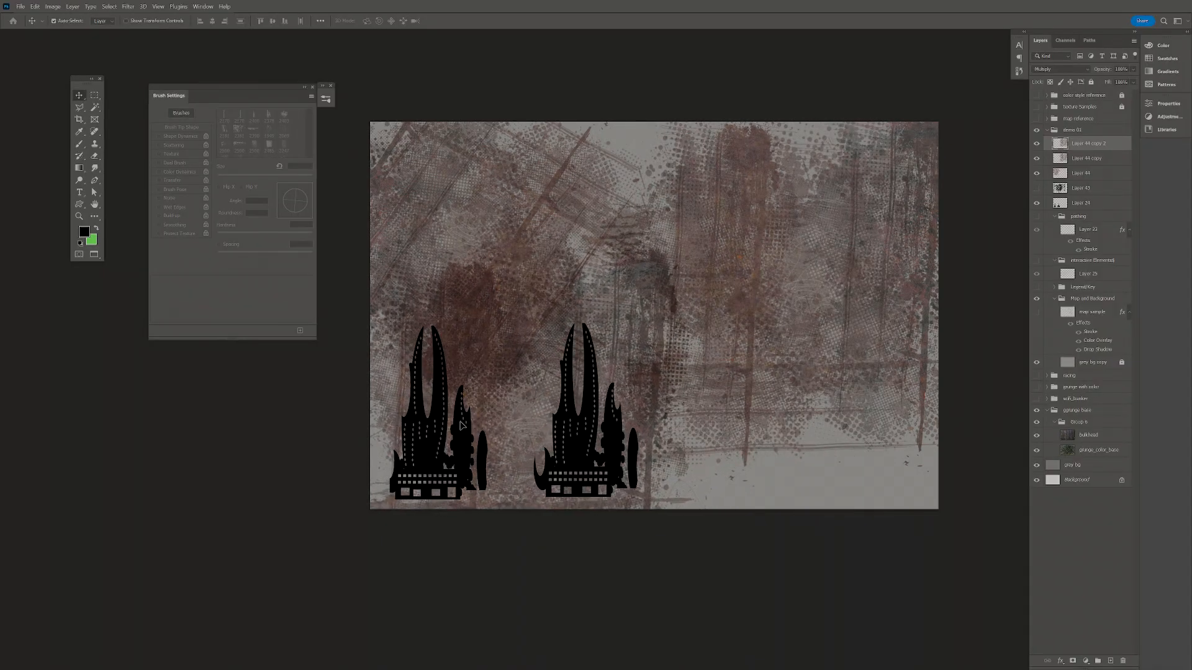
{"action": "key", "text": "ctrl+j"}
{"action": "left_click_drag", "start_coordinate": [514, 369], "coordinate": [642, 128]}
{"action": "left_click_drag", "start_coordinate": [659, 237], "coordinate": [643, 261]}
{"action": "left_click_drag", "start_coordinate": [656, 302], "coordinate": [740, 404]}
{"action": "key", "text": "ctrl+t"}
{"action": "left_click_drag", "start_coordinate": [546, 142], "coordinate": [831, 564]}
{"action": "left_click_drag", "start_coordinate": [817, 432], "coordinate": [907, 438]}
{"action": "key", "text": "Return"}
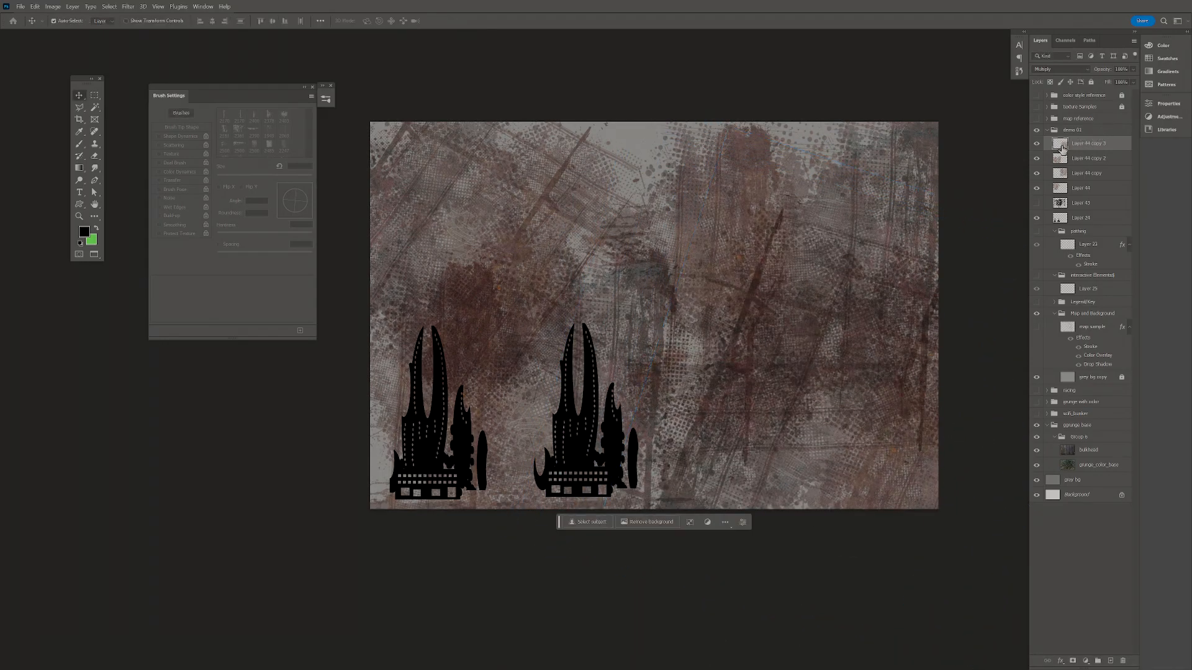
{"action": "left_click", "coordinate": [1061, 143], "text": "ctrl"}
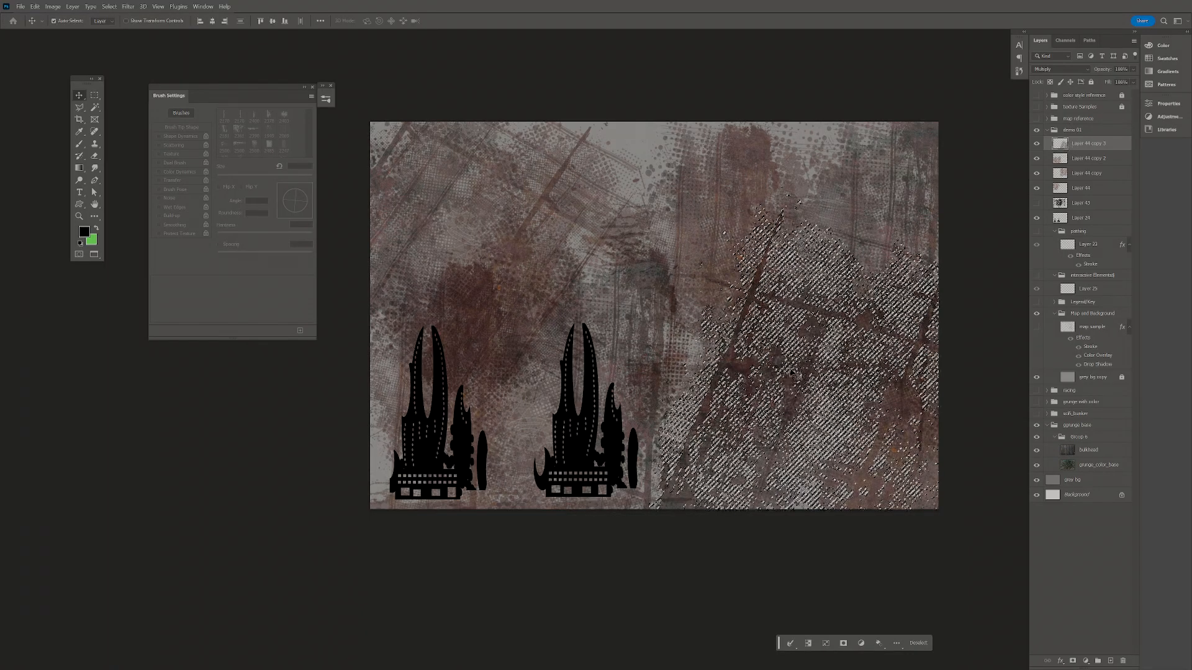
{"action": "key", "text": "m"}
{"action": "left_click_drag", "start_coordinate": [796, 365], "coordinate": [543, 265]}
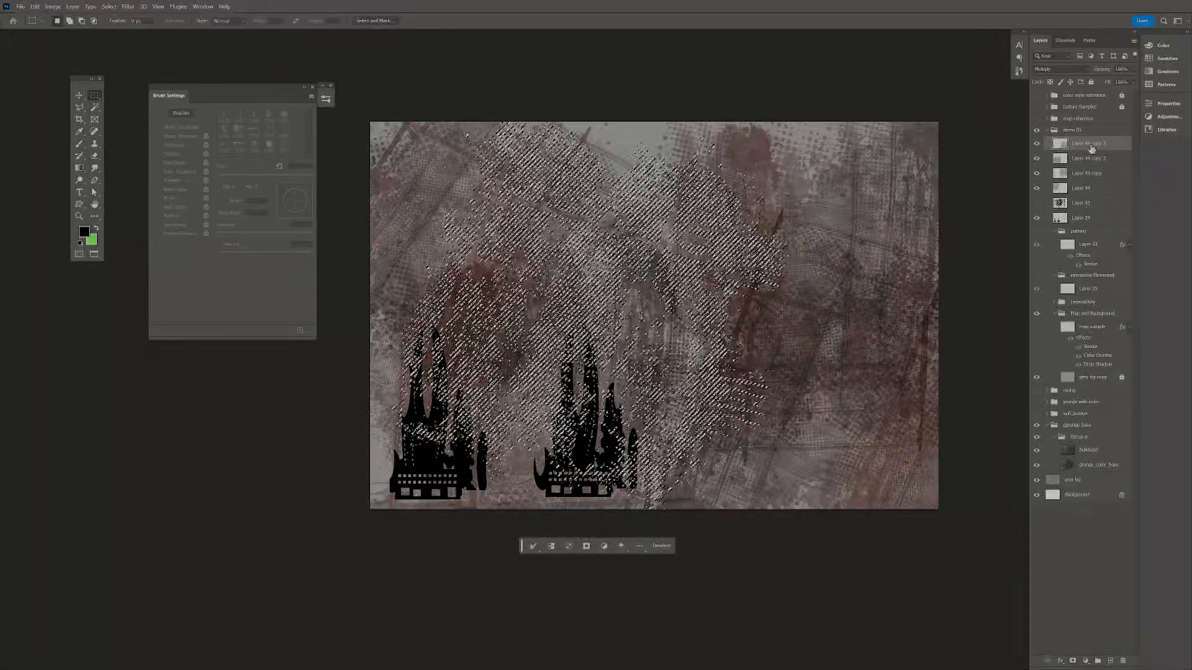
{"action": "key", "text": "ctrl+d"}
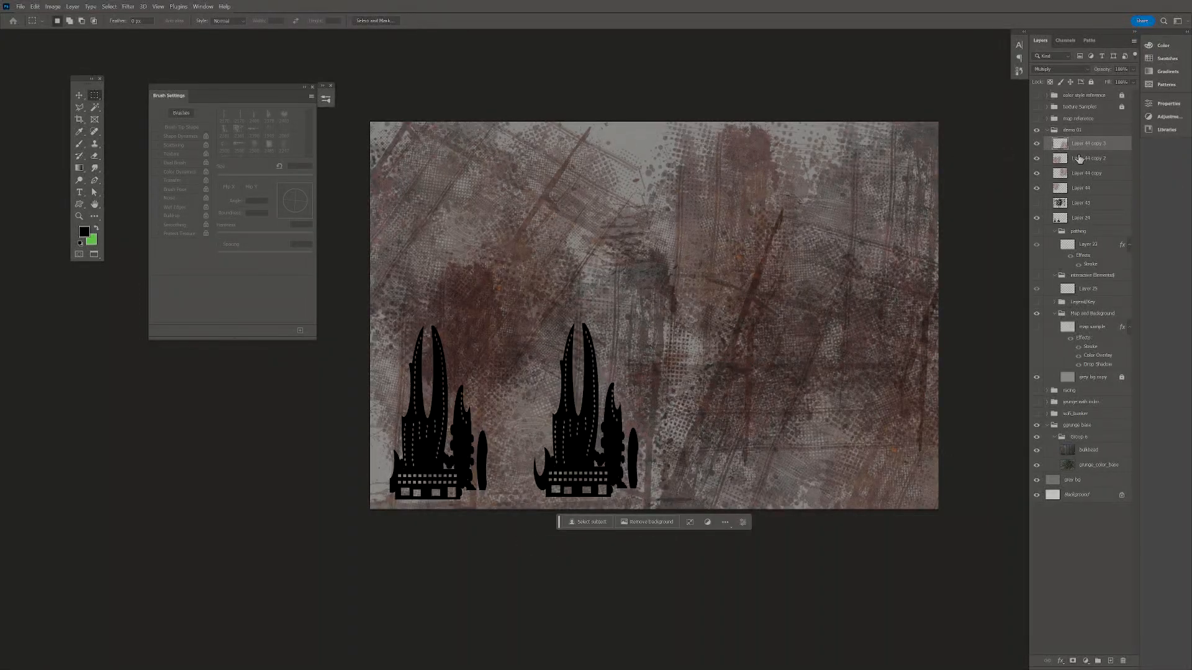
- Duplicate the top texture layer as a hidden spare and merge the other texture copies down into Layer 44
{"action": "left_click", "coordinate": [1081, 161]}
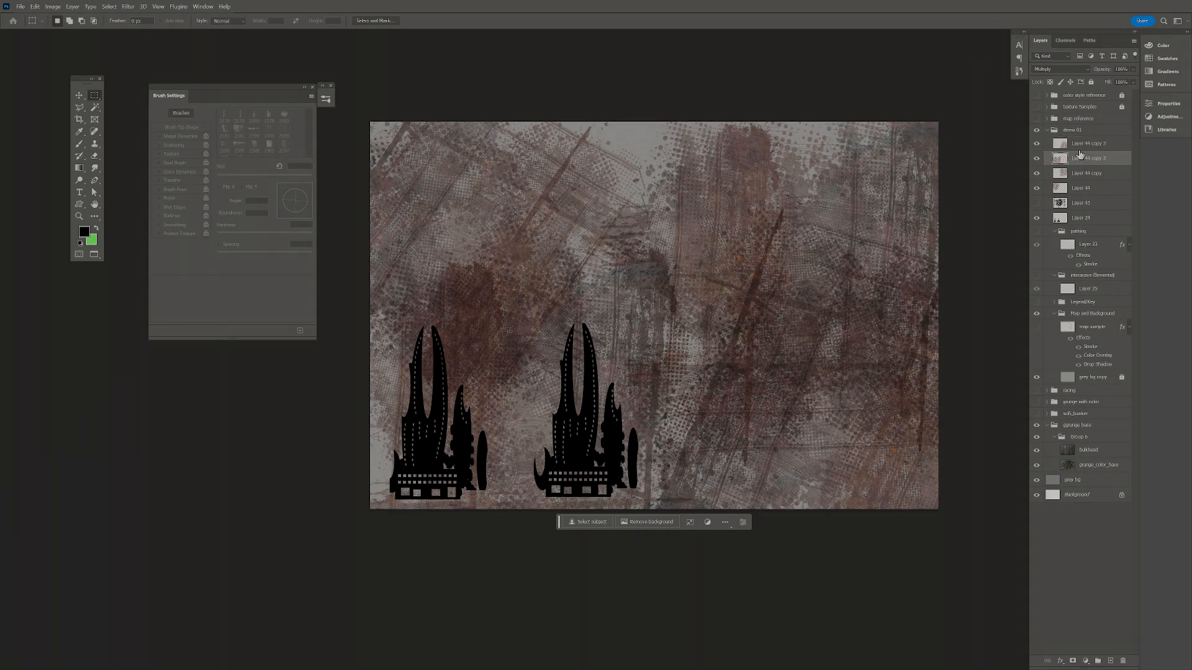
{"action": "left_click", "coordinate": [1083, 146]}
{"action": "key", "text": "ctrl+j"}
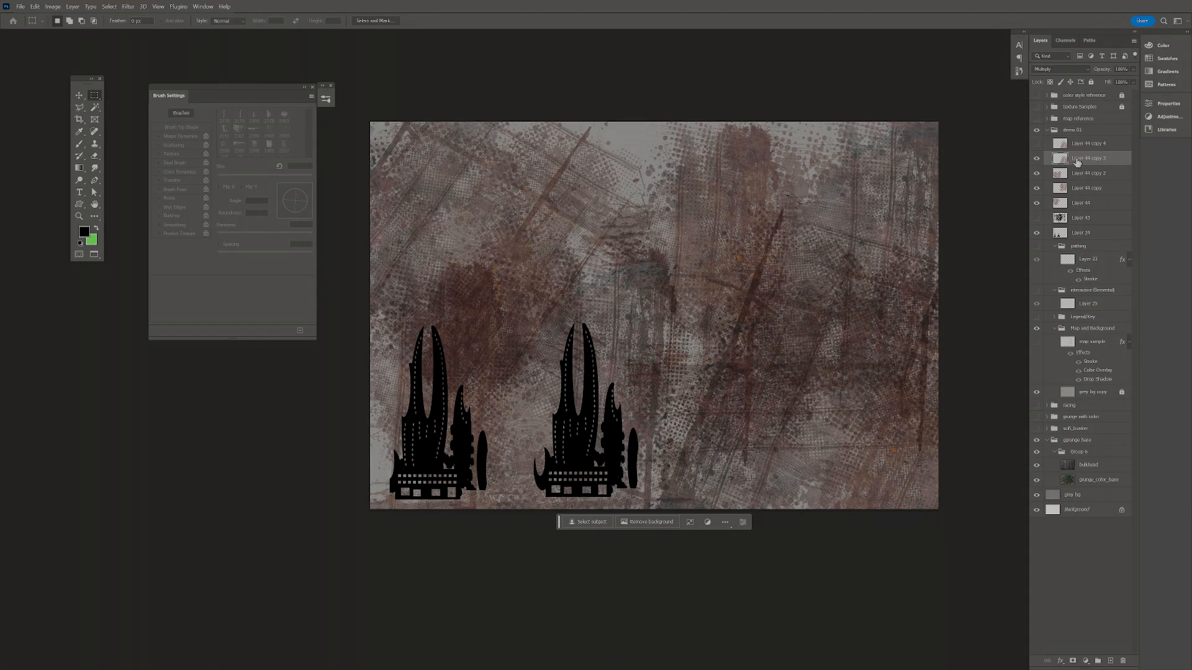
{"action": "key", "text": "Delete"}
{"action": "key", "text": "Delete"}
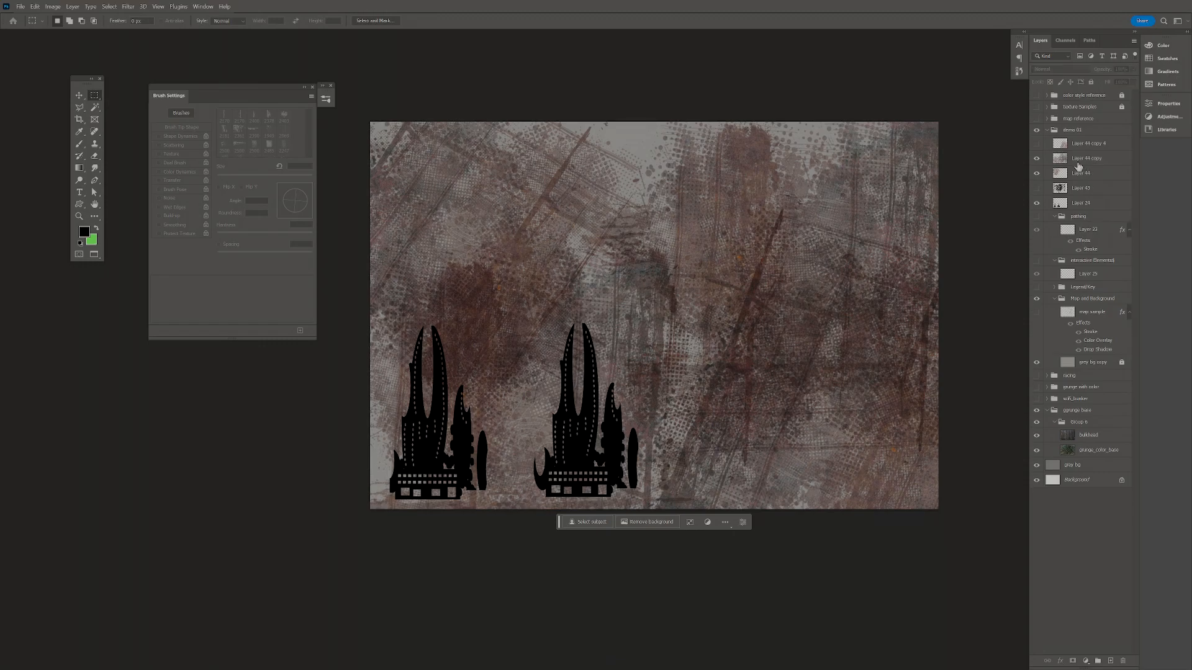
{"action": "left_click", "coordinate": [1081, 161]}
{"action": "key", "text": "Delete"}
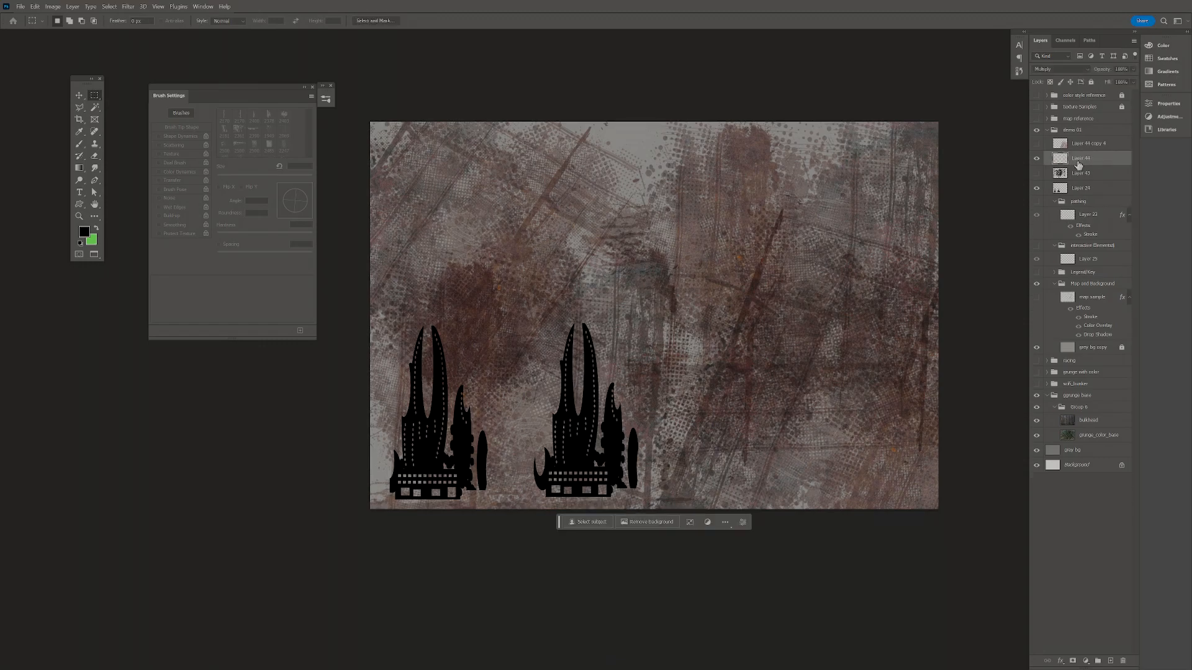
- Show the spare texture copy and move it over the middle of the canvas
{"action": "left_click", "coordinate": [1036, 160]}
{"action": "left_click", "coordinate": [1067, 148]}
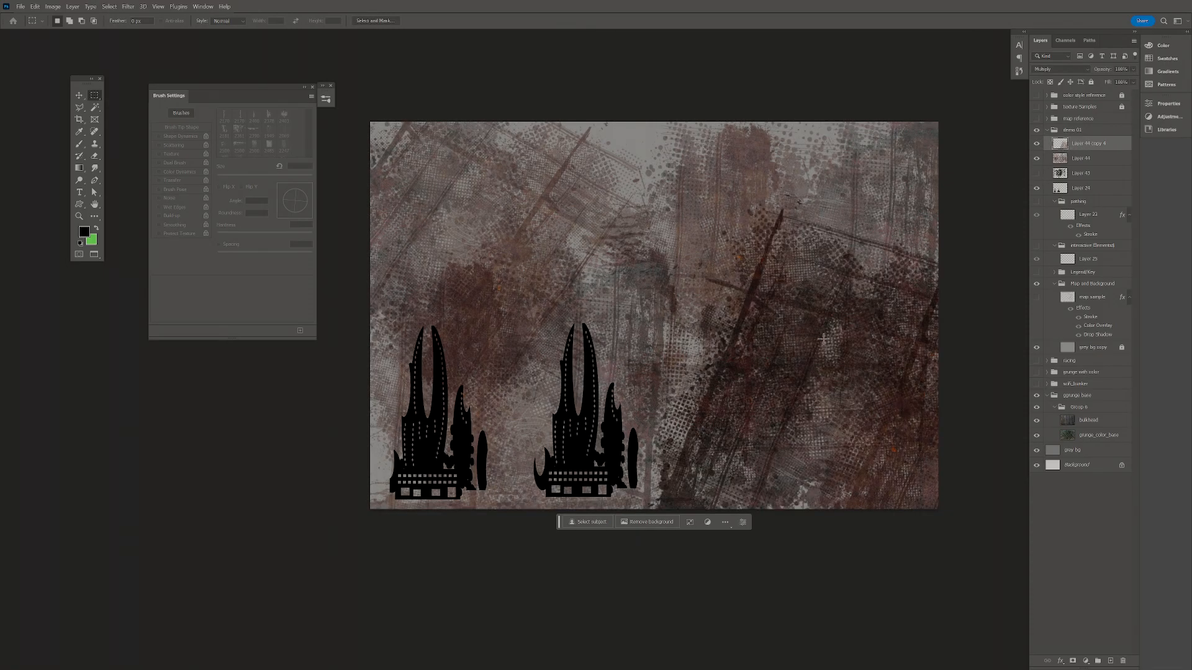
{"action": "key", "text": "v"}
{"action": "left_click_drag", "start_coordinate": [836, 341], "coordinate": [650, 251]}
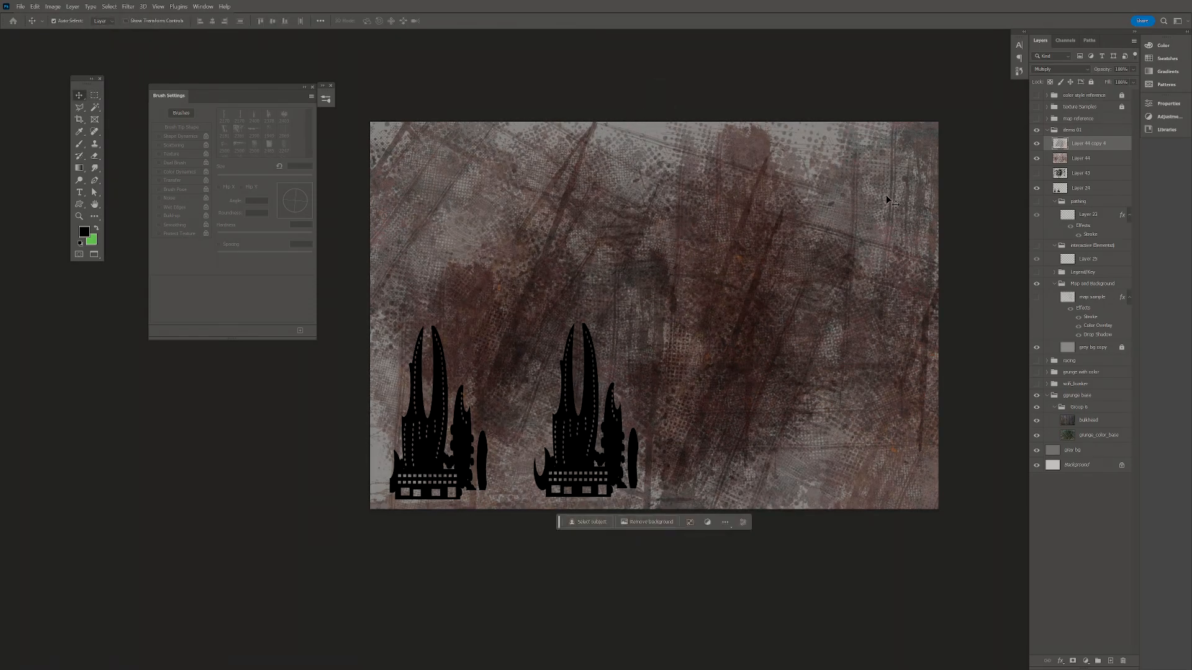
- Load the spare copy's pixels as a selection, hide that copy and the selection edges, and make Layer 44 active
{"action": "left_click", "coordinate": [1061, 144], "text": "ctrl"}
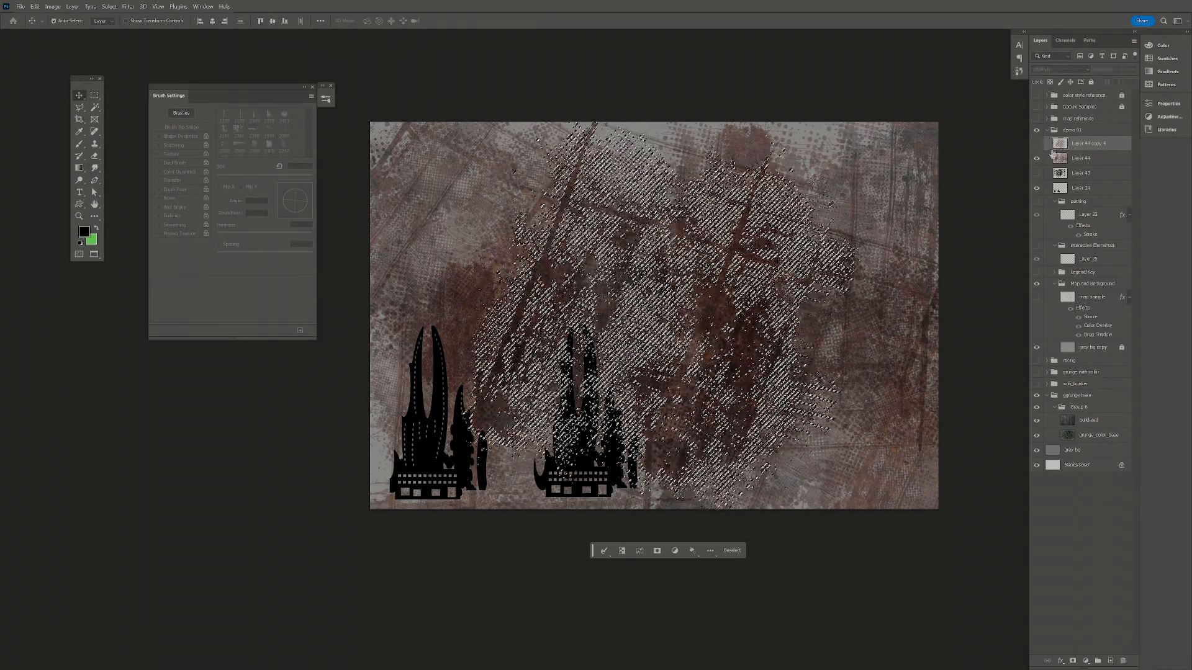
{"action": "left_click", "coordinate": [1056, 158]}
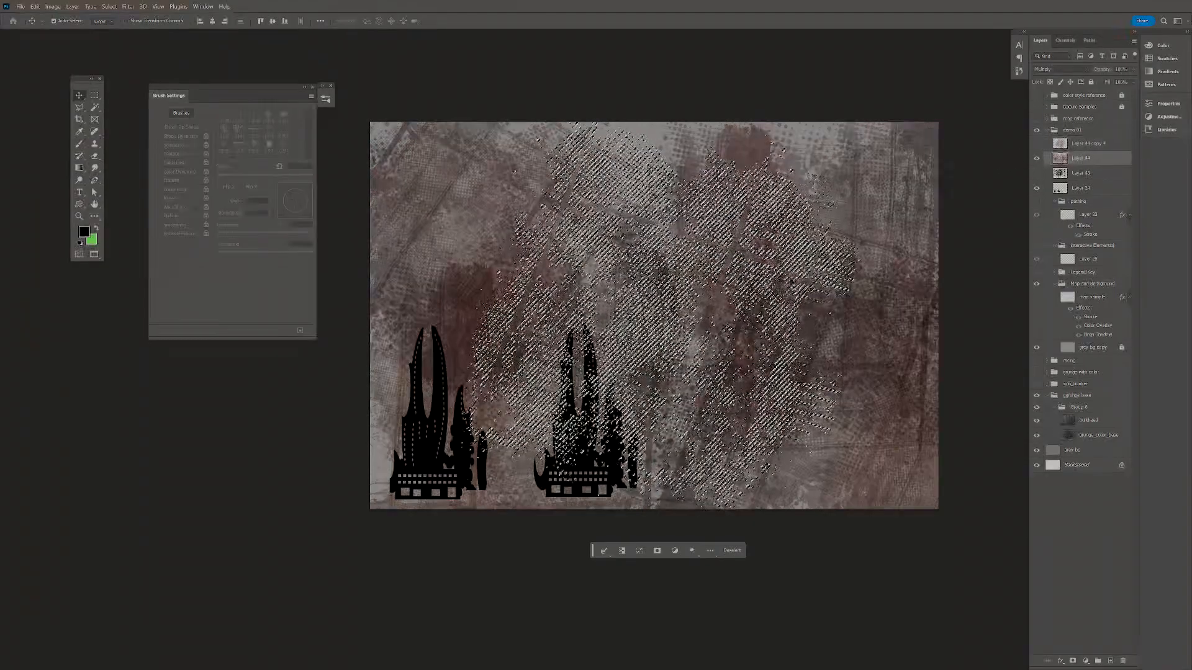
{"action": "key", "text": "ctrl+h"}
{"action": "key", "text": "ctrl+h"}
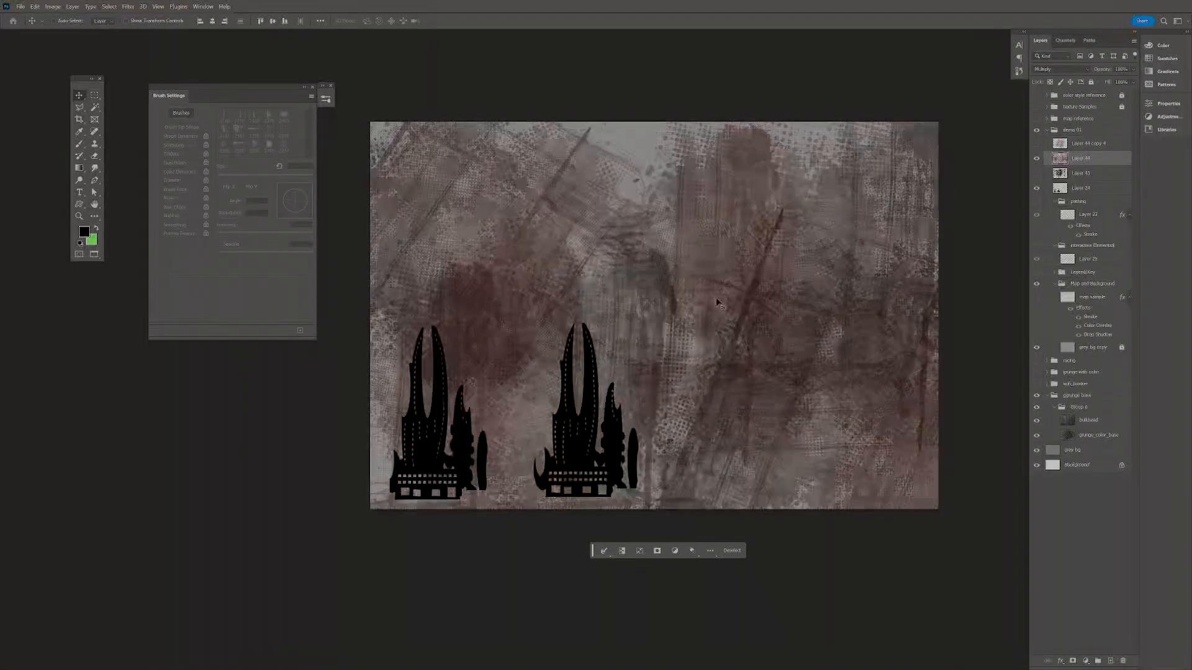
- Move the texture-shaped selection across Layer 44 and delete its pixels over the right and left parts of the canvas
{"action": "key", "text": "m"}
{"action": "mouse_move", "coordinate": [691, 322]}
{"action": "left_mouse_down"}
{"action": "mouse_move", "coordinate": [753, 298]}
{"action": "mouse_move", "coordinate": [613, 281]}
{"action": "mouse_move", "coordinate": [600, 273]}
{"action": "mouse_move", "coordinate": [612, 202]}
{"action": "mouse_move", "coordinate": [620, 238]}
{"action": "left_mouse_up"}
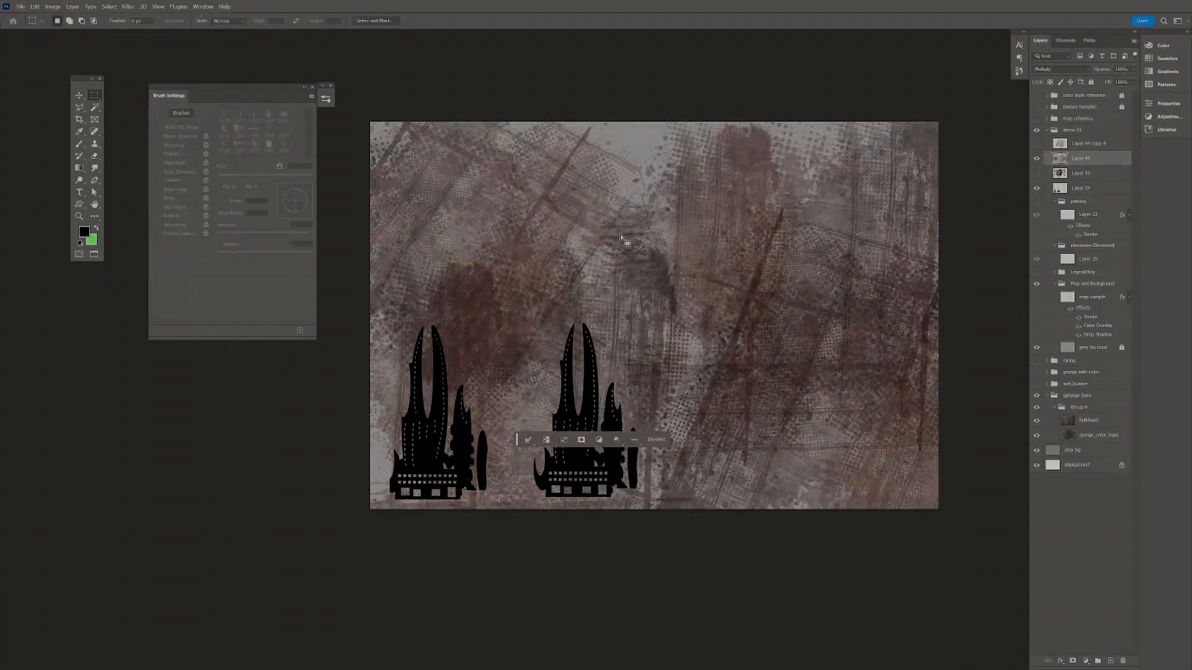
{"action": "left_click_drag", "start_coordinate": [584, 285], "coordinate": [763, 407]}
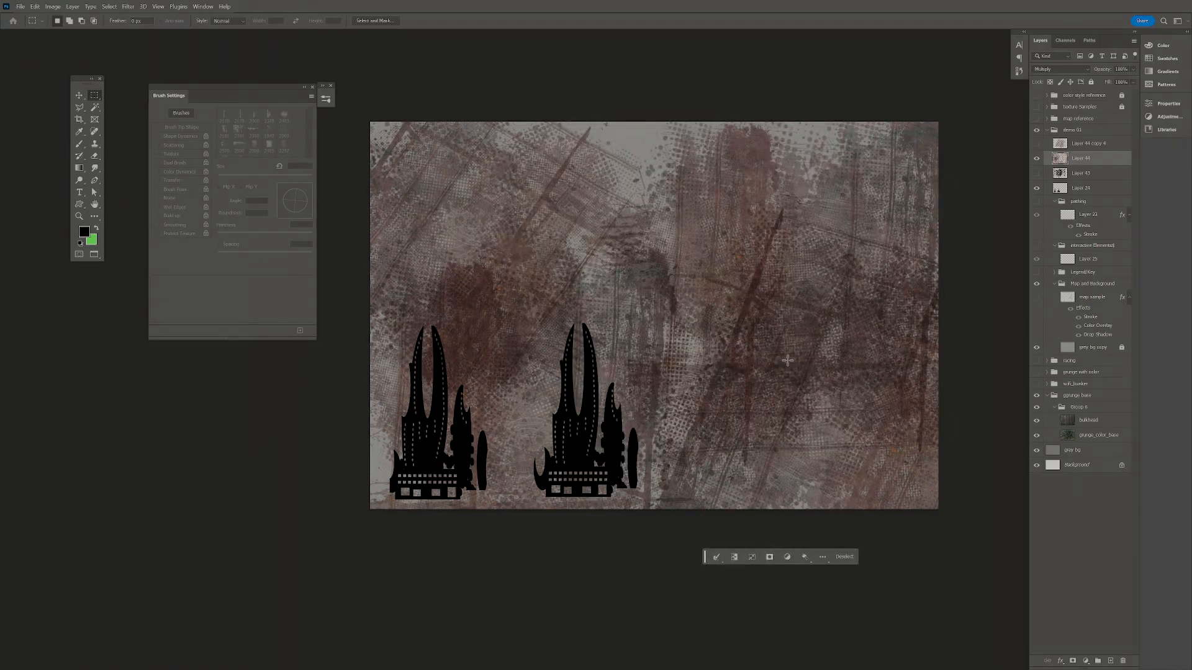
{"action": "key", "text": "Delete"}
{"action": "mouse_move", "coordinate": [773, 334]}
{"action": "left_mouse_down"}
{"action": "mouse_move", "coordinate": [484, 242]}
{"action": "mouse_move", "coordinate": [381, 190]}
{"action": "mouse_move", "coordinate": [393, 193]}
{"action": "mouse_move", "coordinate": [388, 368]}
{"action": "mouse_move", "coordinate": [405, 361]}
{"action": "mouse_move", "coordinate": [372, 354]}
{"action": "mouse_move", "coordinate": [426, 352]}
{"action": "left_mouse_up"}
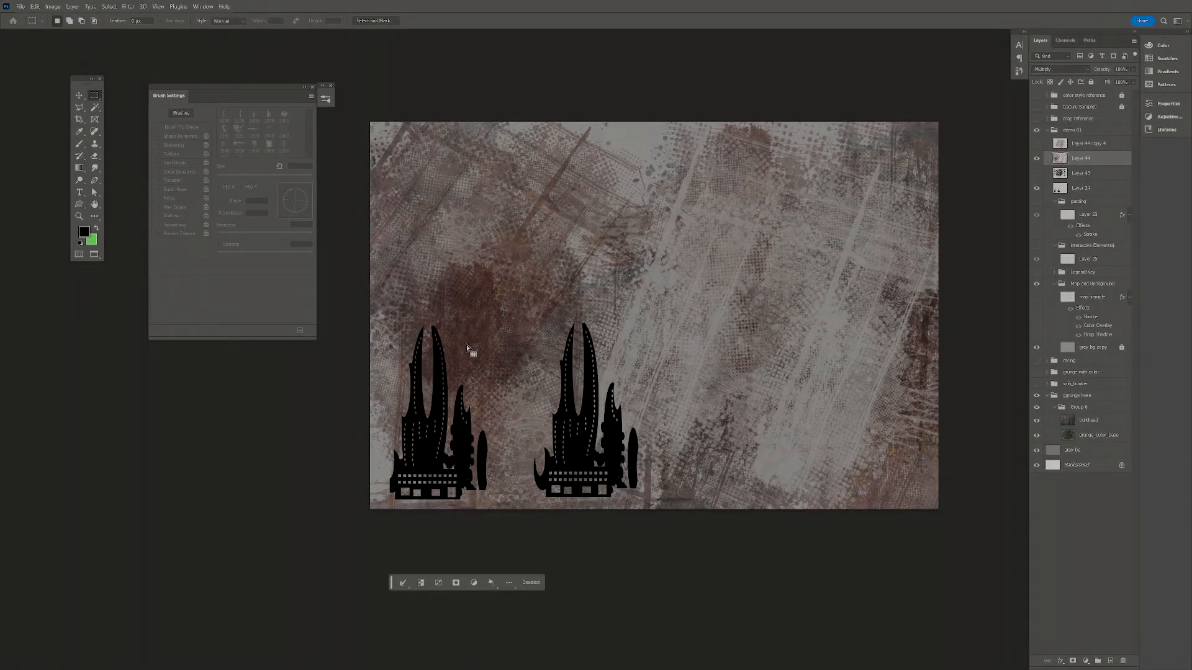
{"action": "key", "text": "Delete"}
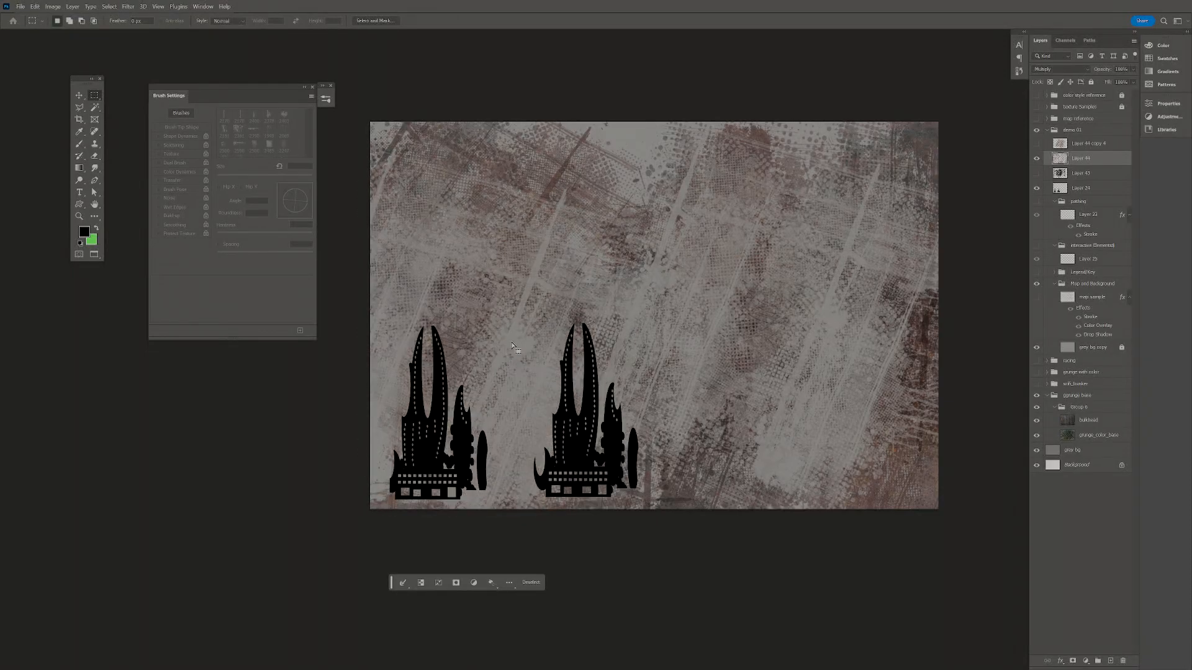
- Show the spare texture copy again, make it the active layer, and clear the selection
{"action": "left_click", "coordinate": [1036, 144]}
{"action": "left_click", "coordinate": [1085, 144]}
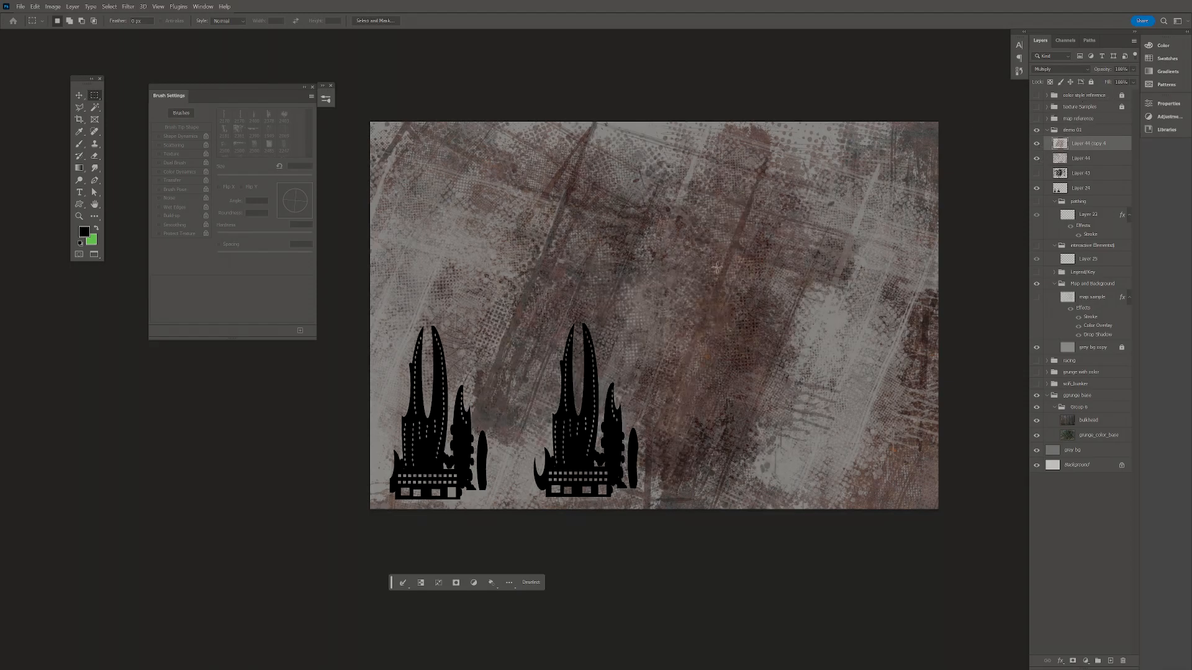
{"action": "key", "text": "v"}
{"action": "key", "text": "ctrl+d"}
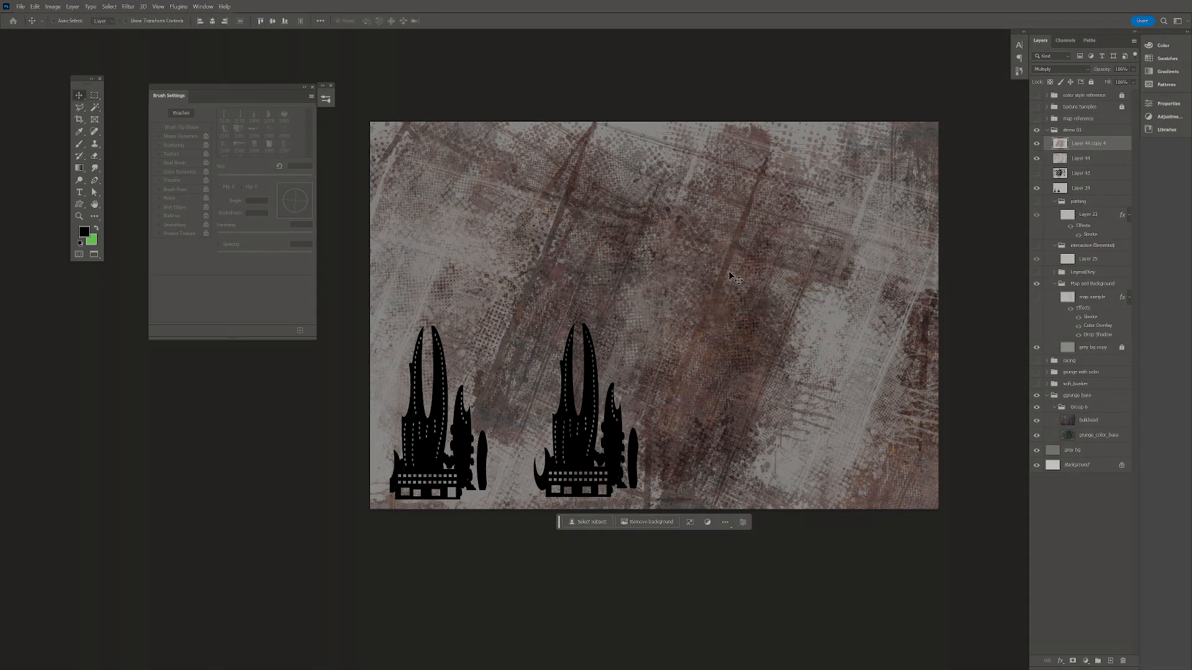
- Rotate the spare texture copy so its strokes run vertically and place it over the upper part of the canvas
{"action": "left_click_drag", "start_coordinate": [691, 300], "coordinate": [734, 450]}
{"action": "left_click_drag", "start_coordinate": [688, 470], "coordinate": [720, 248]}
{"action": "key", "text": "ctrl+t"}
{"action": "left_click_drag", "start_coordinate": [410, 54], "coordinate": [375, 180]}
{"action": "left_click_drag", "start_coordinate": [694, 80], "coordinate": [694, 30]}
{"action": "left_click_drag", "start_coordinate": [797, 108], "coordinate": [761, 91]}
{"action": "key", "text": "Return"}
{"action": "mouse_move", "coordinate": [705, 327]}
{"action": "left_mouse_down"}
{"action": "mouse_move", "coordinate": [704, 511]}
{"action": "mouse_move", "coordinate": [713, 308]}
{"action": "mouse_move", "coordinate": [711, 329]}
{"action": "left_mouse_up"}
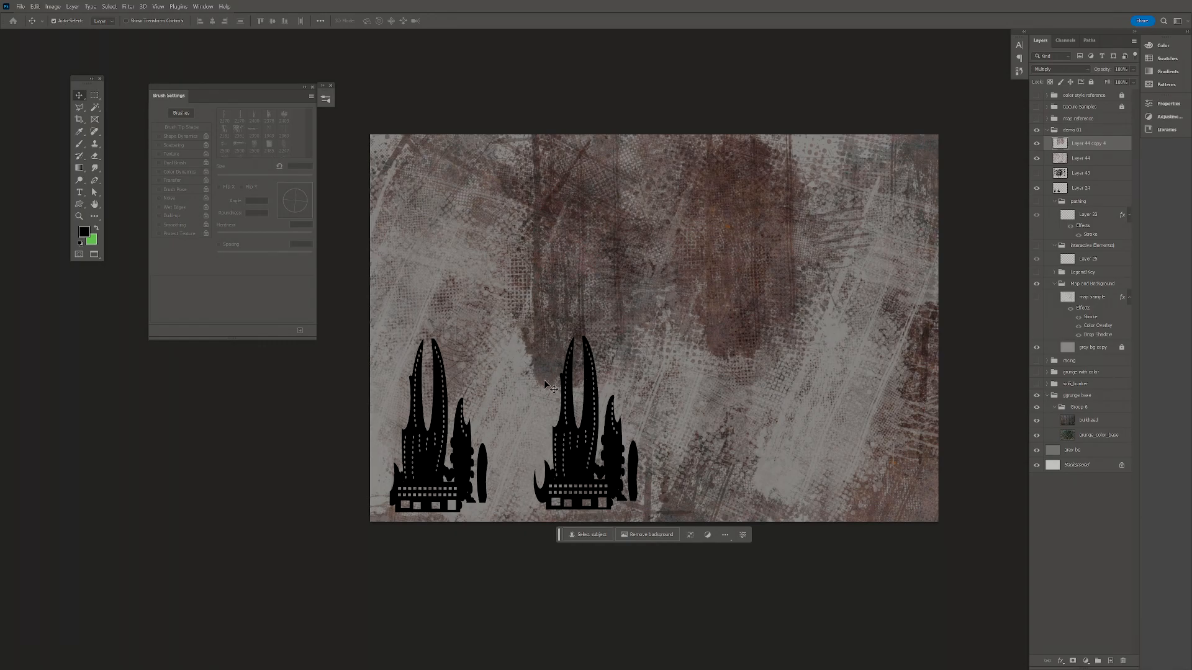
- Set up the Eraser with a splattered halftone grunge brush, reduced to about 1900 px at 40% opacity
{"action": "key", "text": "e"}
{"action": "left_click_drag", "start_coordinate": [544, 366], "coordinate": [568, 279]}
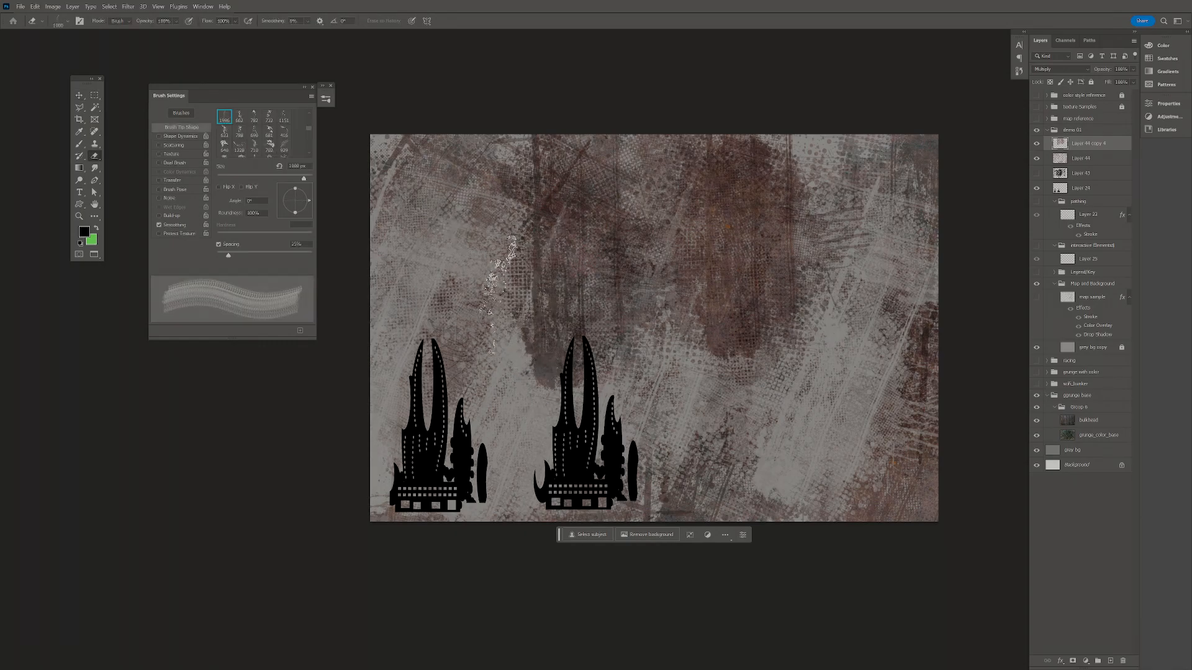
{"action": "left_click", "coordinate": [324, 90]}
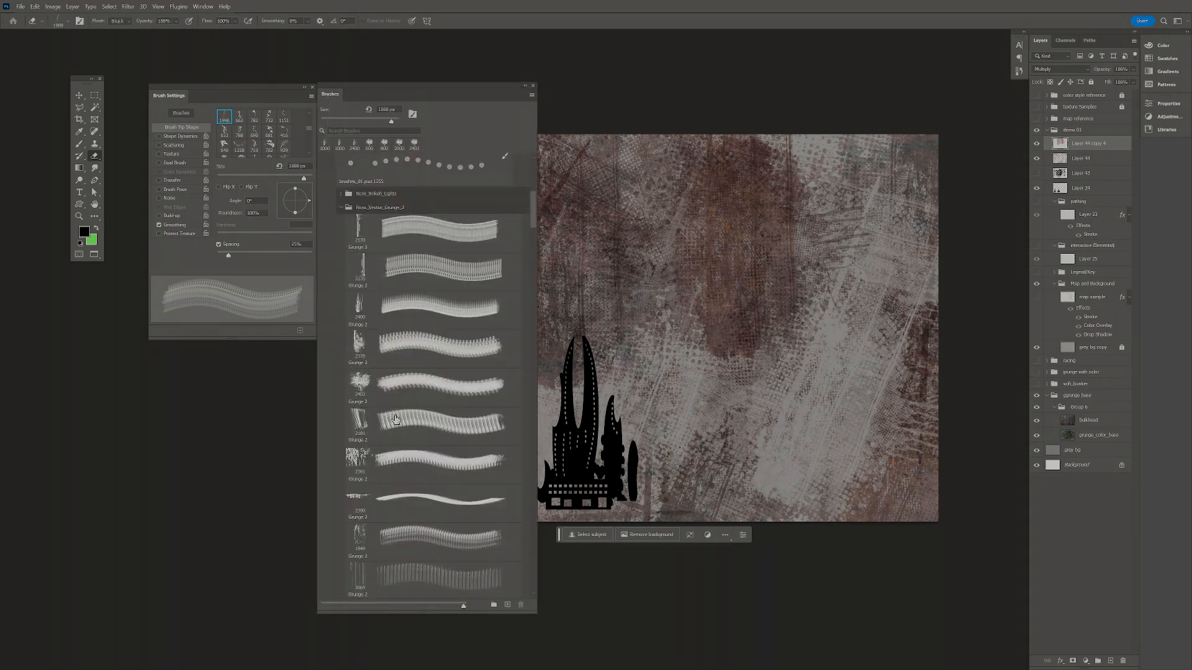
{"action": "left_click", "coordinate": [380, 383]}
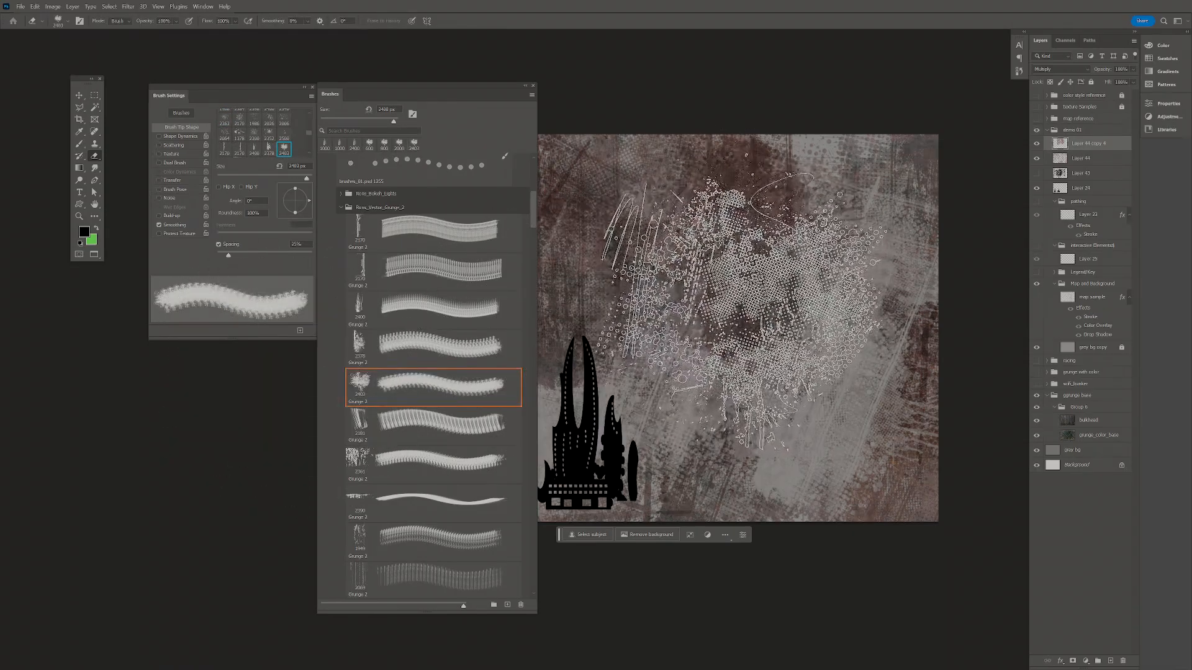
{"action": "key", "text": "bracketleft"}
{"action": "key", "text": "bracketleft"}
{"action": "key", "text": "bracketleft"}
{"action": "key", "text": "bracketleft"}
{"action": "key", "text": "bracketleft"}
{"action": "key", "text": "4"}
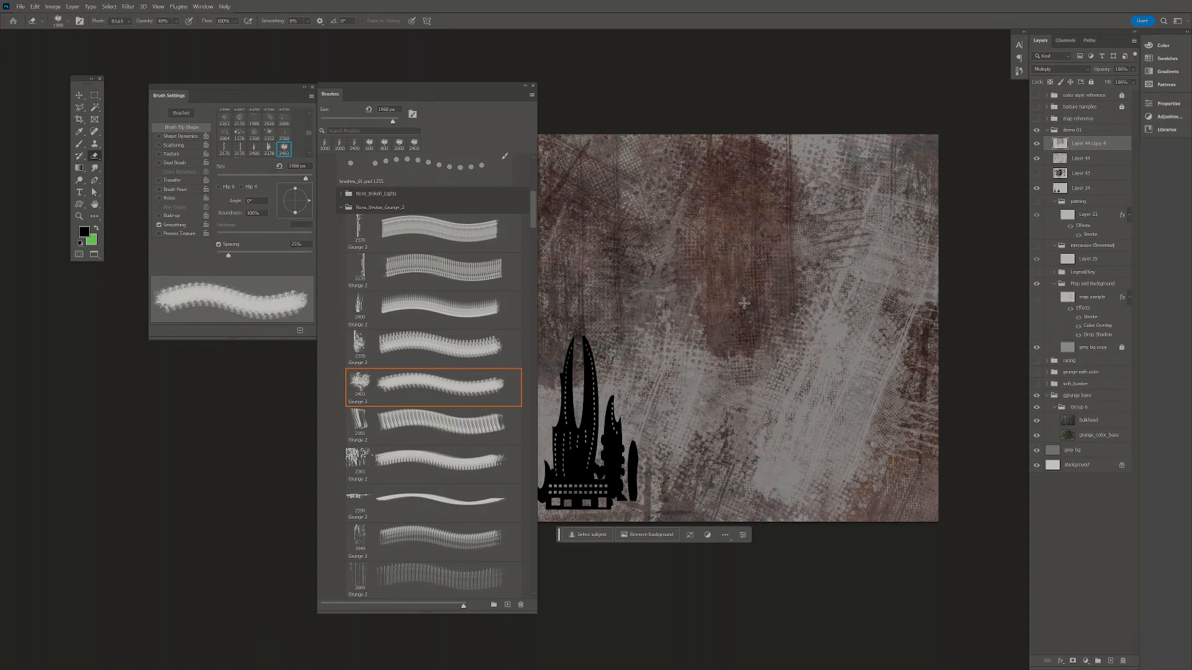
- Partially erase the dark vertical strokes of the spare texture copy across the upper and middle canvas to blend them in
{"action": "left_click_drag", "start_coordinate": [750, 284], "coordinate": [730, 323]}
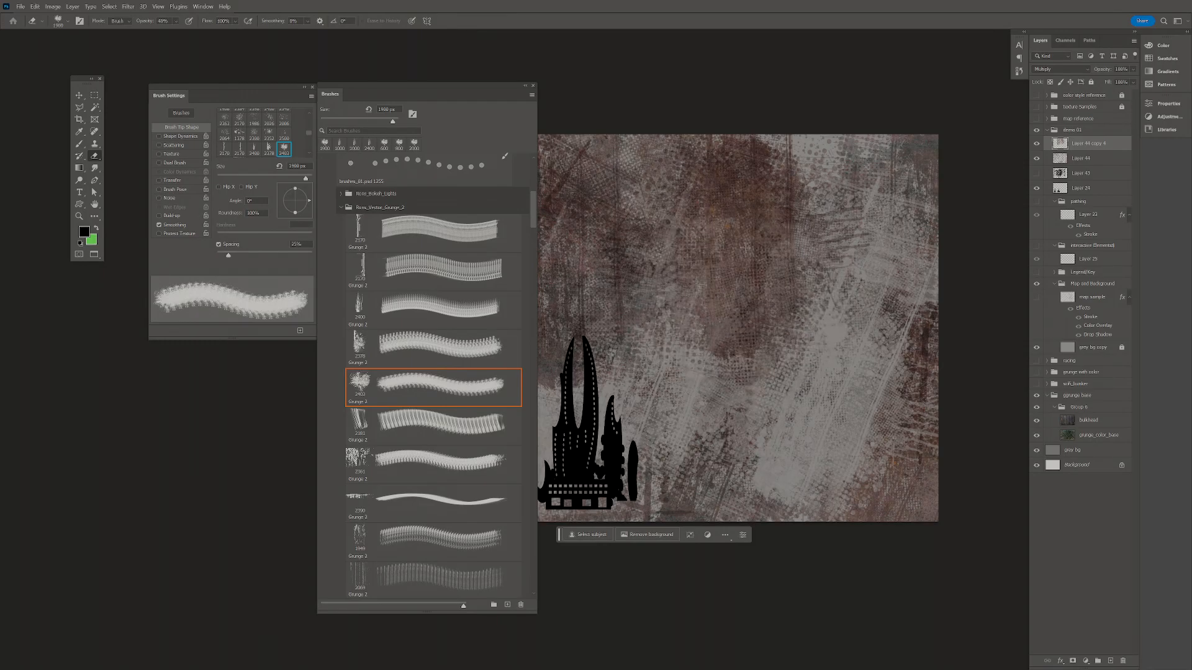
{"action": "left_click_drag", "start_coordinate": [744, 249], "coordinate": [733, 275]}
{"action": "left_click_drag", "start_coordinate": [737, 362], "coordinate": [829, 371]}
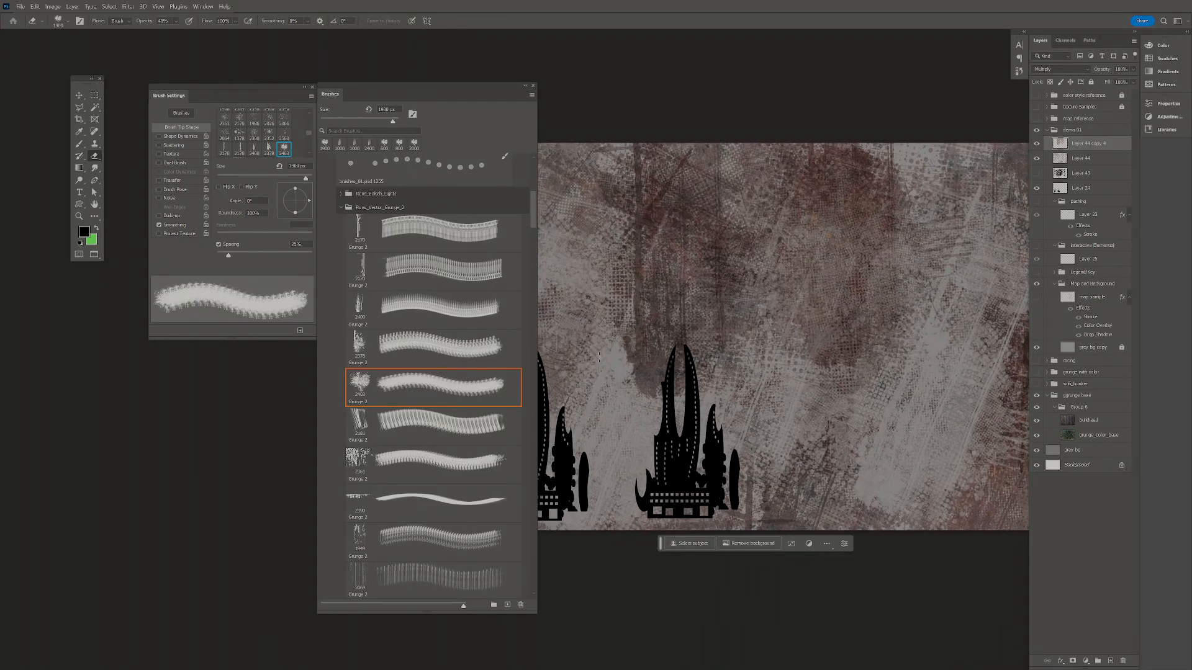
{"action": "mouse_move", "coordinate": [640, 384]}
{"action": "left_mouse_down"}
{"action": "mouse_move", "coordinate": [620, 356]}
{"action": "mouse_move", "coordinate": [622, 384]}
{"action": "left_mouse_up"}
{"action": "mouse_move", "coordinate": [641, 256]}
{"action": "left_mouse_down"}
{"action": "mouse_move", "coordinate": [627, 248]}
{"action": "mouse_move", "coordinate": [708, 252]}
{"action": "left_mouse_up"}
{"action": "mouse_move", "coordinate": [745, 321]}
{"action": "left_mouse_down"}
{"action": "mouse_move", "coordinate": [769, 298]}
{"action": "mouse_move", "coordinate": [784, 254]}
{"action": "left_mouse_up"}
{"action": "left_click_drag", "start_coordinate": [953, 381], "coordinate": [795, 385]}
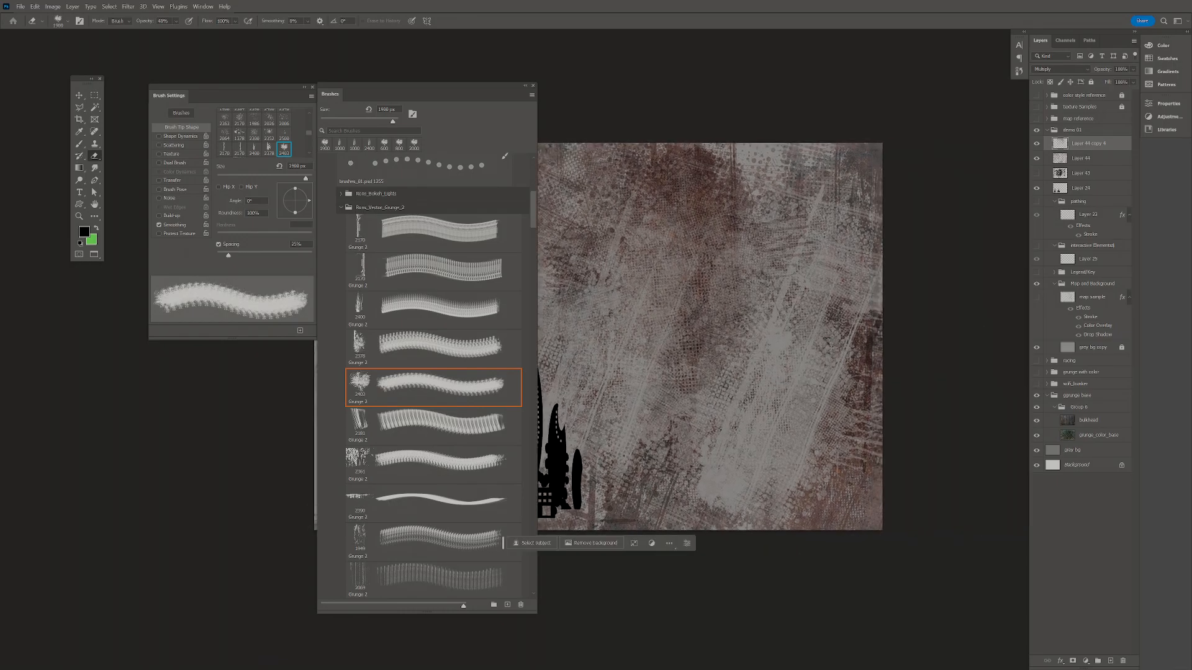
{"action": "left_click_drag", "start_coordinate": [682, 443], "coordinate": [813, 359]}
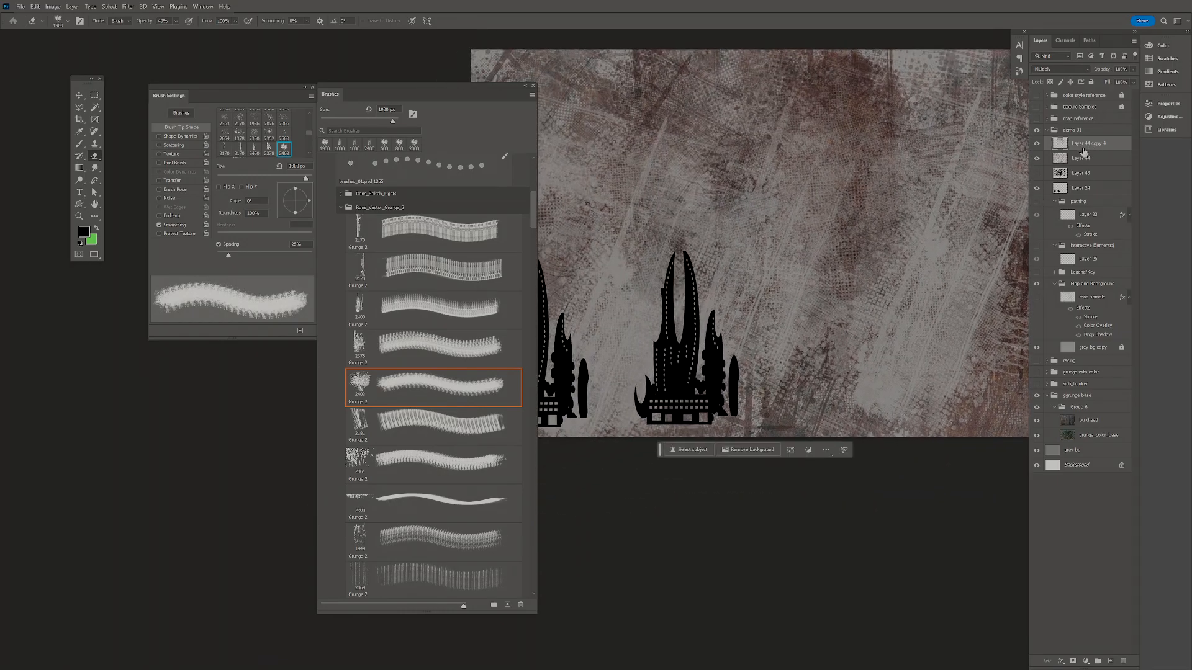
- Make Layer 44 active and fade its texture with grunge eraser stamps over the middle of the canvas
{"action": "left_click", "coordinate": [1078, 163]}
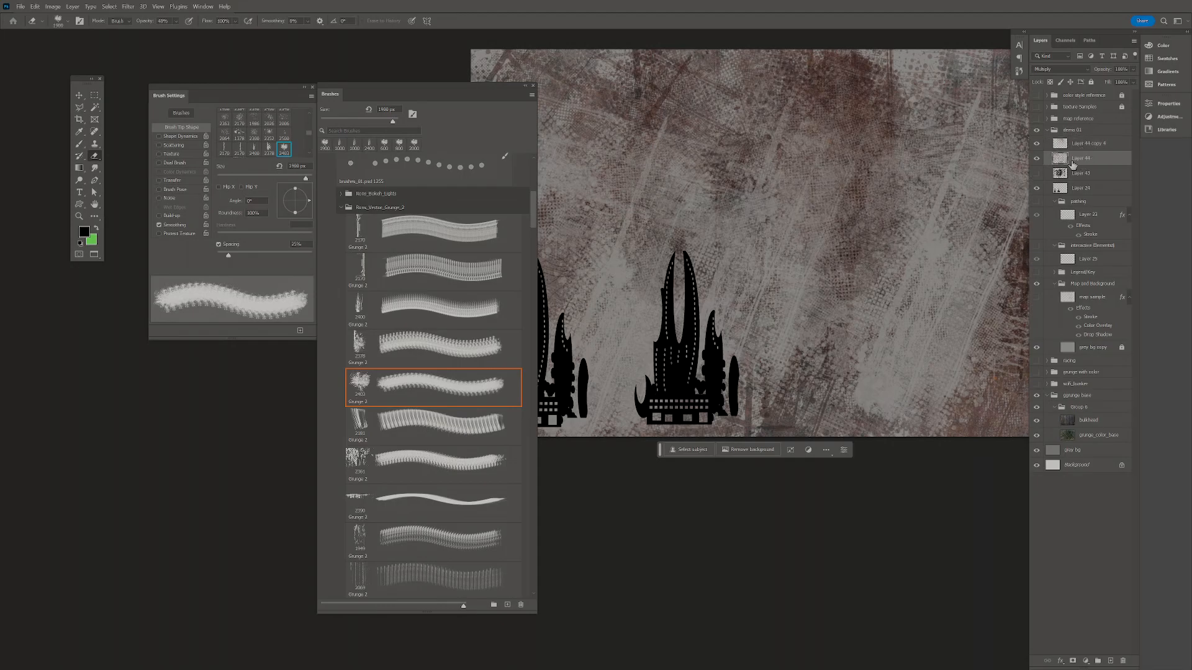
{"action": "left_click", "coordinate": [777, 397]}
{"action": "left_click_drag", "start_coordinate": [827, 332], "coordinate": [945, 390]}
{"action": "left_click", "coordinate": [676, 324]}
{"action": "left_click_drag", "start_coordinate": [828, 147], "coordinate": [770, 254]}
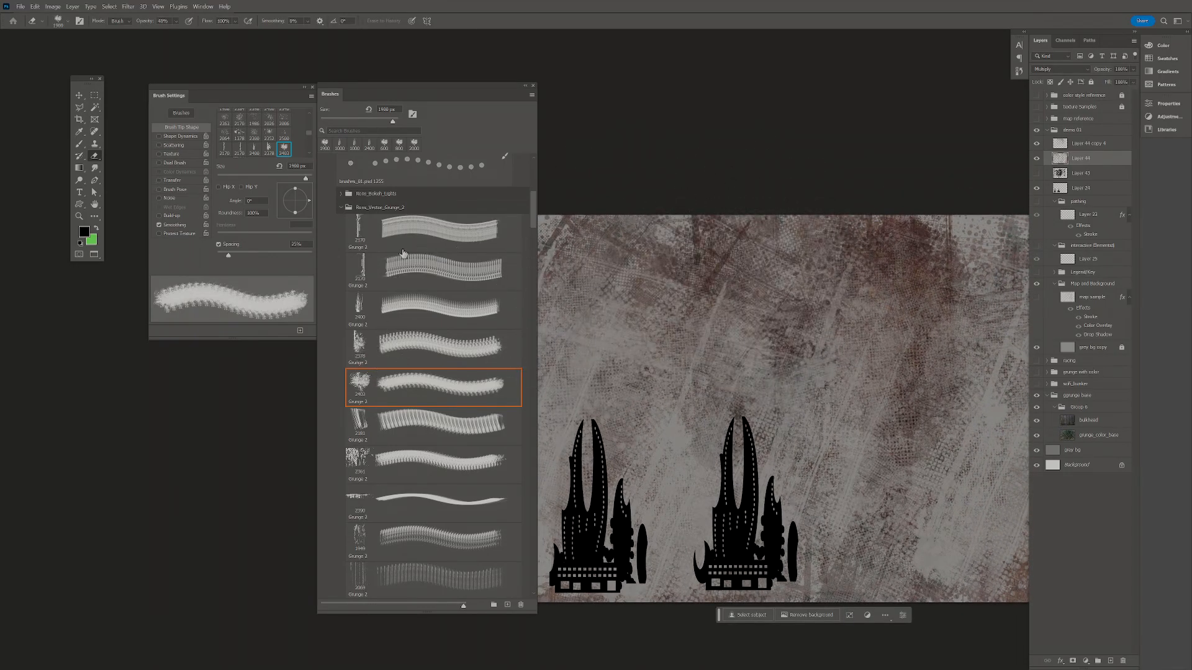
- Switch the Eraser to the tall 2454 px grunge edge brush, put the brush library away, and enlarge the brush to about 3100 px
{"action": "scroll", "coordinate": [524, 264], "scroll_direction": "down", "scroll_amount": 10}
{"action": "scroll", "coordinate": [524, 267], "scroll_direction": "down", "scroll_amount": 5}
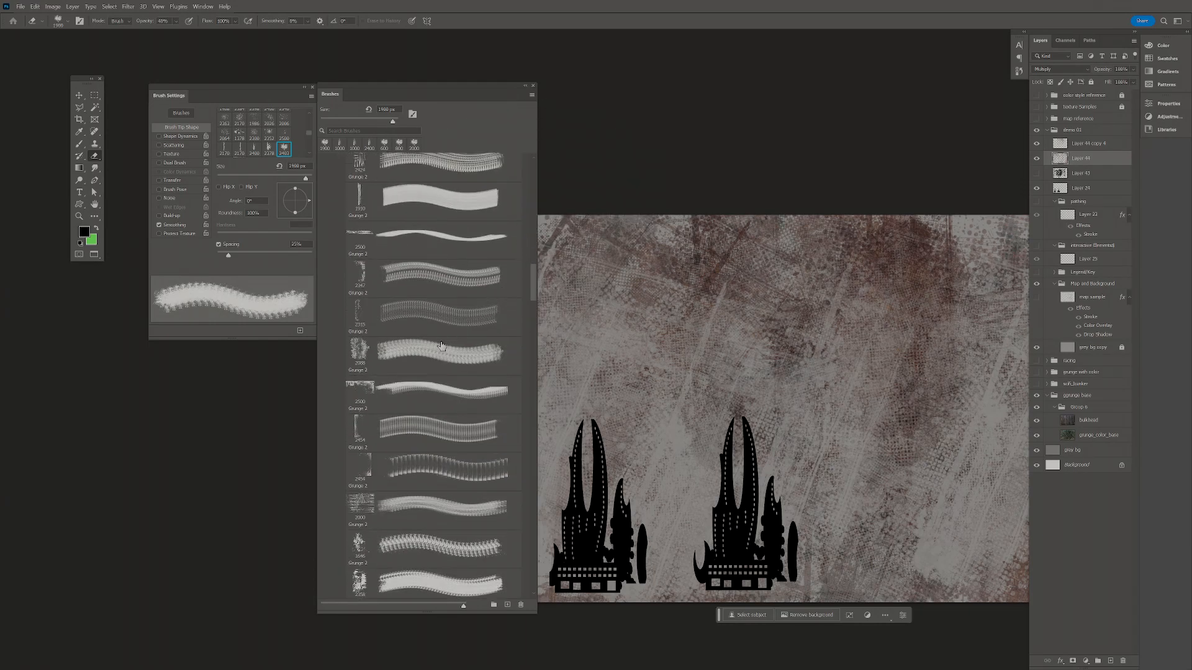
{"action": "left_click", "coordinate": [352, 432]}
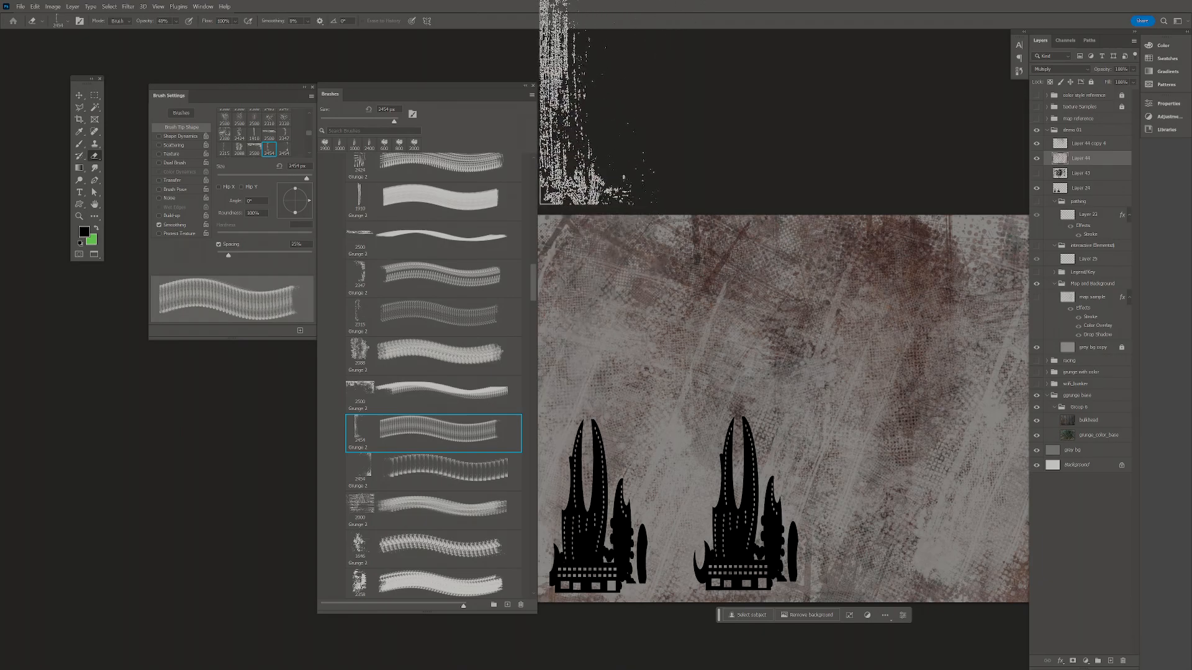
{"action": "left_click", "coordinate": [525, 86]}
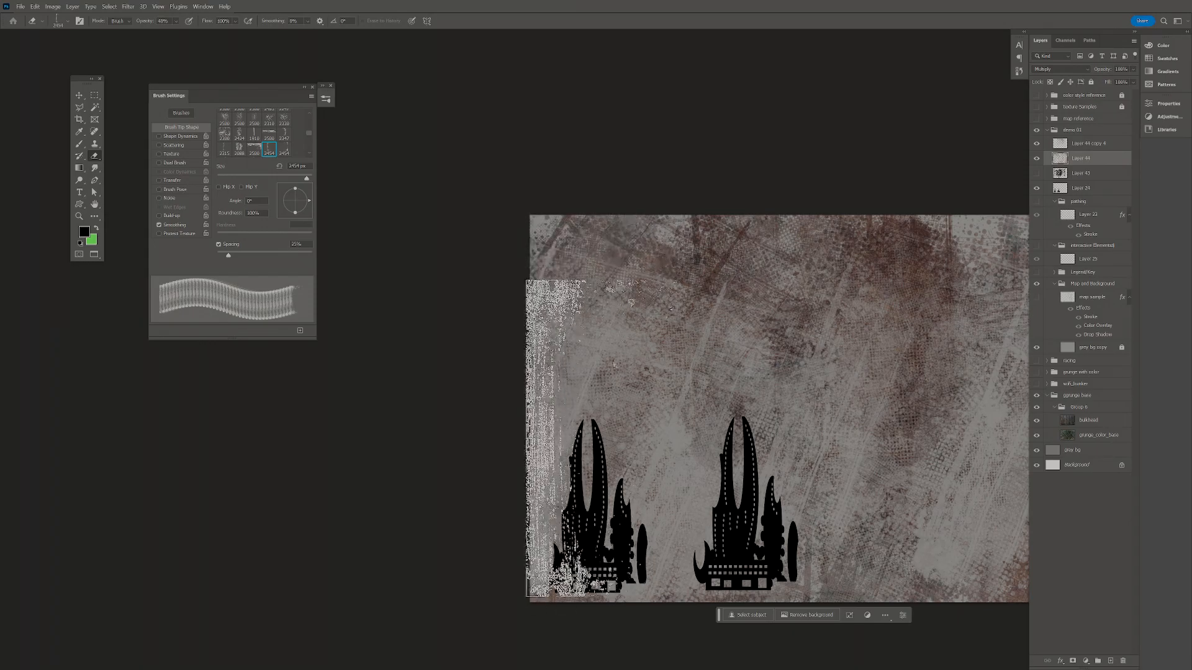
{"action": "key", "text": "bracketright"}
{"action": "key", "text": "bracketright"}
{"action": "key", "text": "bracketright"}
{"action": "key", "text": "bracketright"}
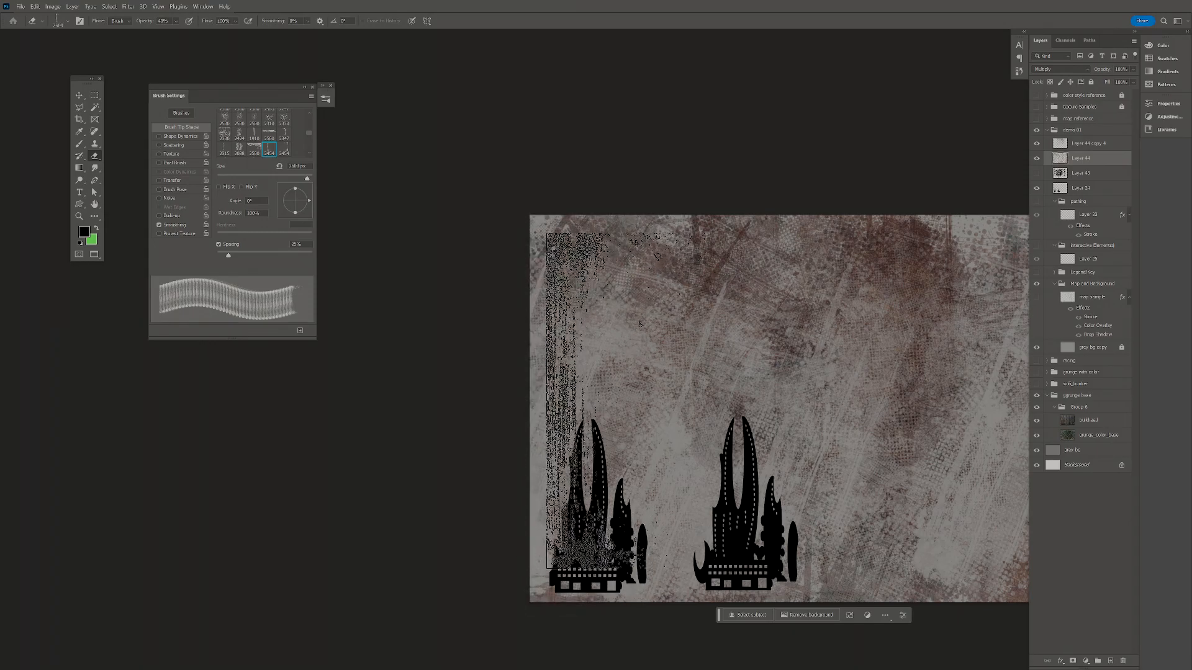
{"action": "key", "text": "bracketright"}
{"action": "key", "text": "bracketright"}
{"action": "key", "text": "bracketright"}
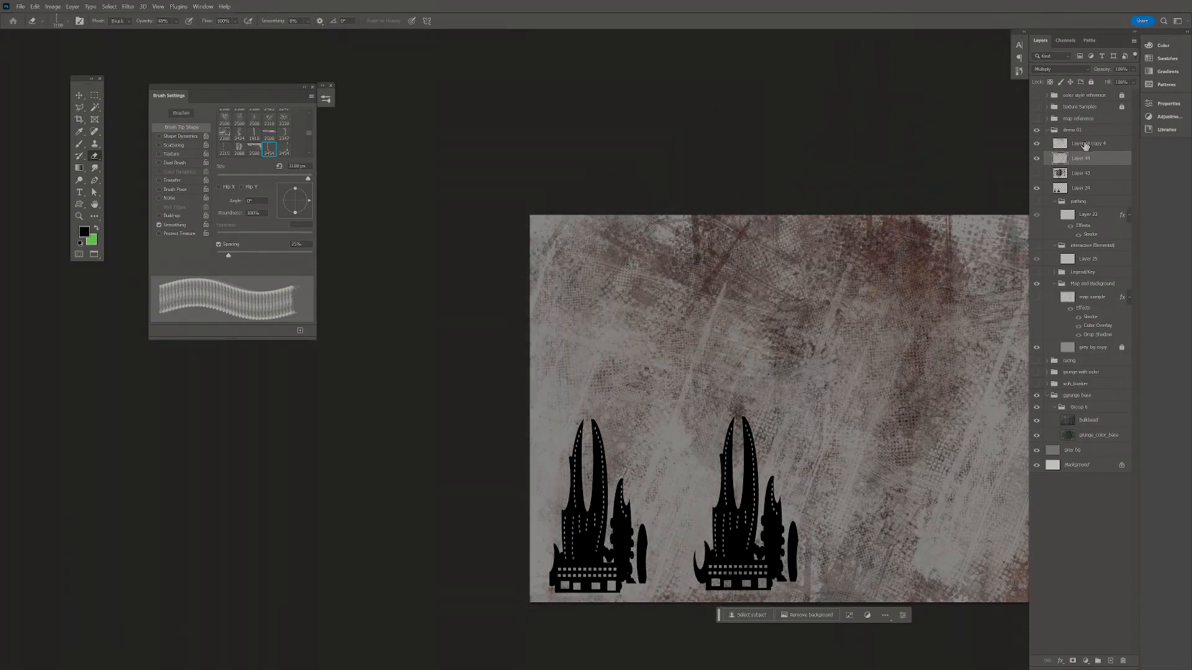
- Merge the spare texture copy down into Layer 44
{"action": "left_click", "coordinate": [1085, 146]}
{"action": "key", "text": "ctrl+e"}
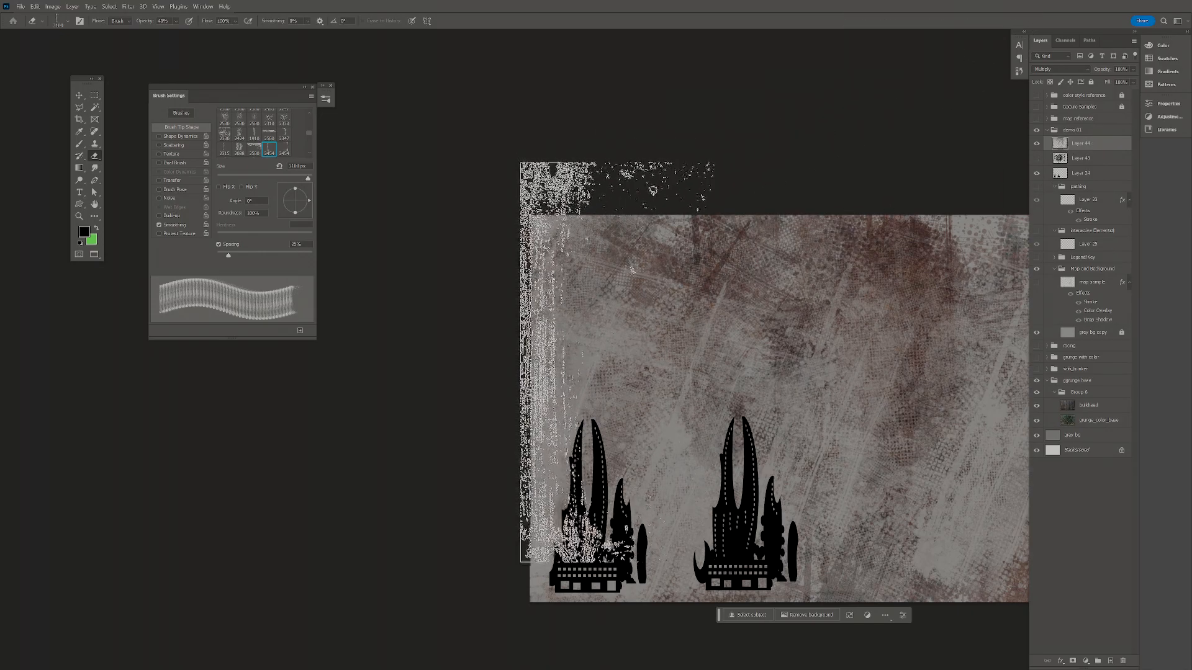
- Switch to the Brush tool and choose the tall, narrow vertical-edge brush from the Grunge 2 brushes
{"action": "key", "text": "b"}
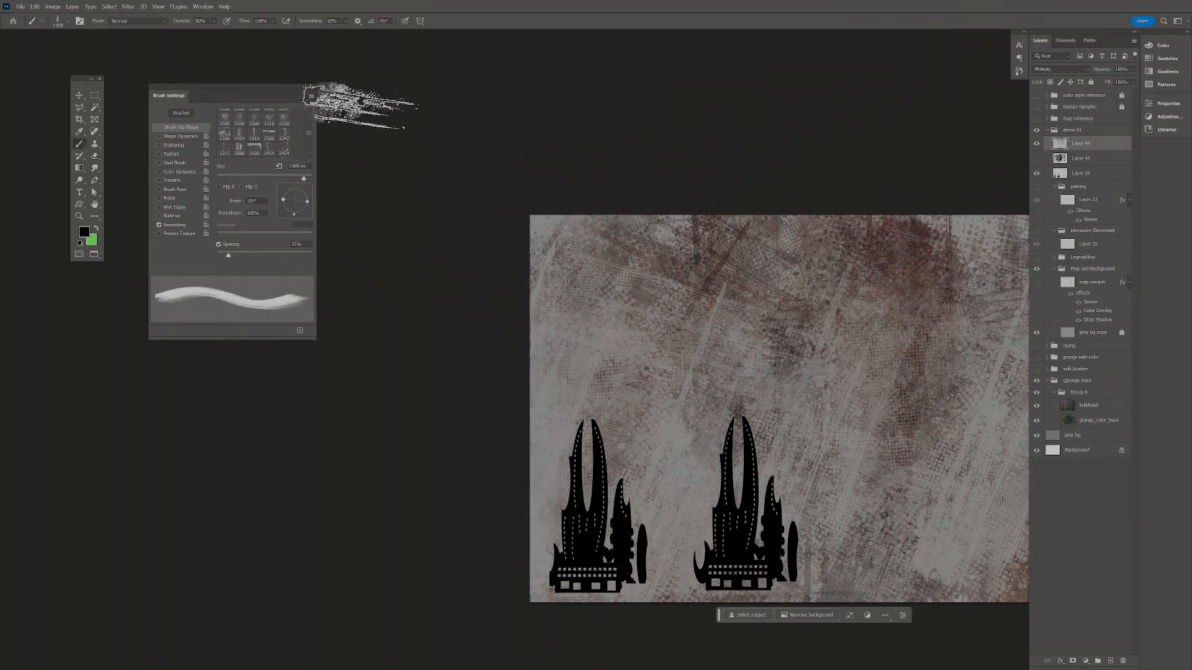
{"action": "left_click", "coordinate": [324, 89]}
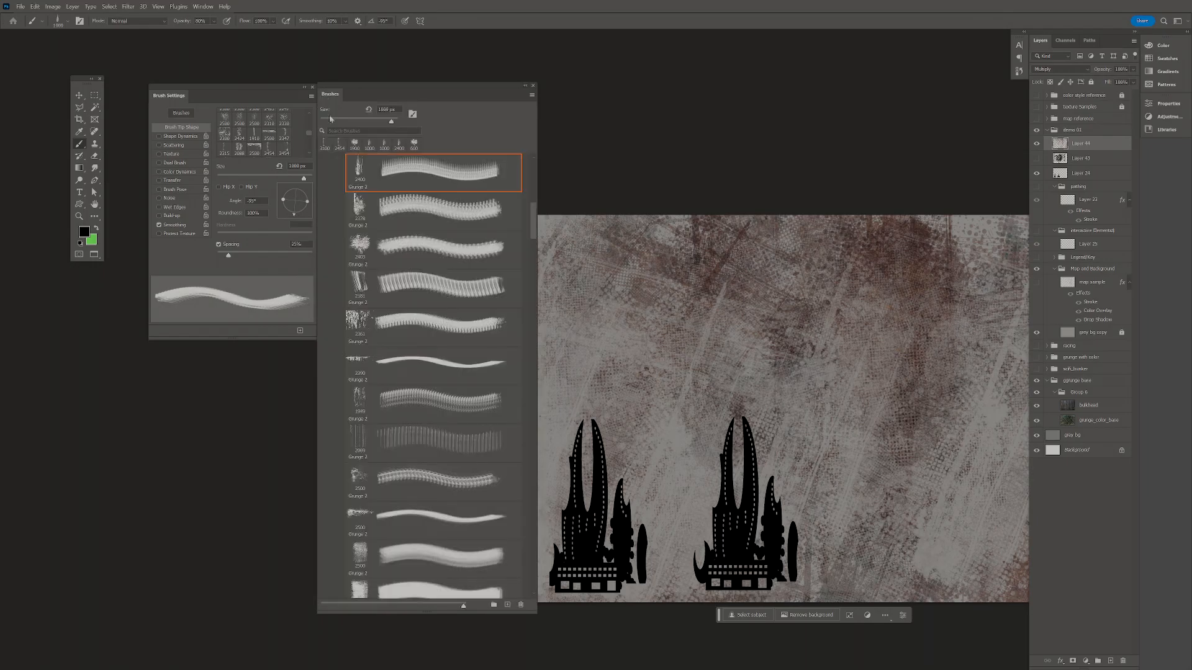
{"action": "left_click_drag", "start_coordinate": [535, 220], "coordinate": [532, 292]}
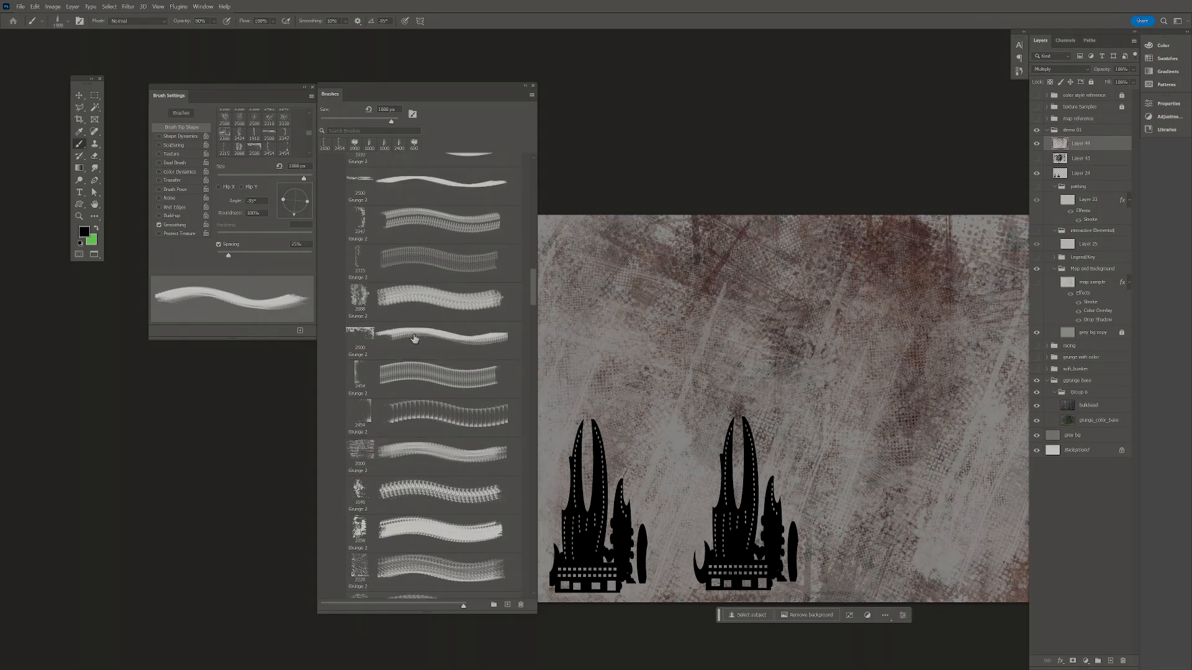
{"action": "left_click", "coordinate": [359, 377]}
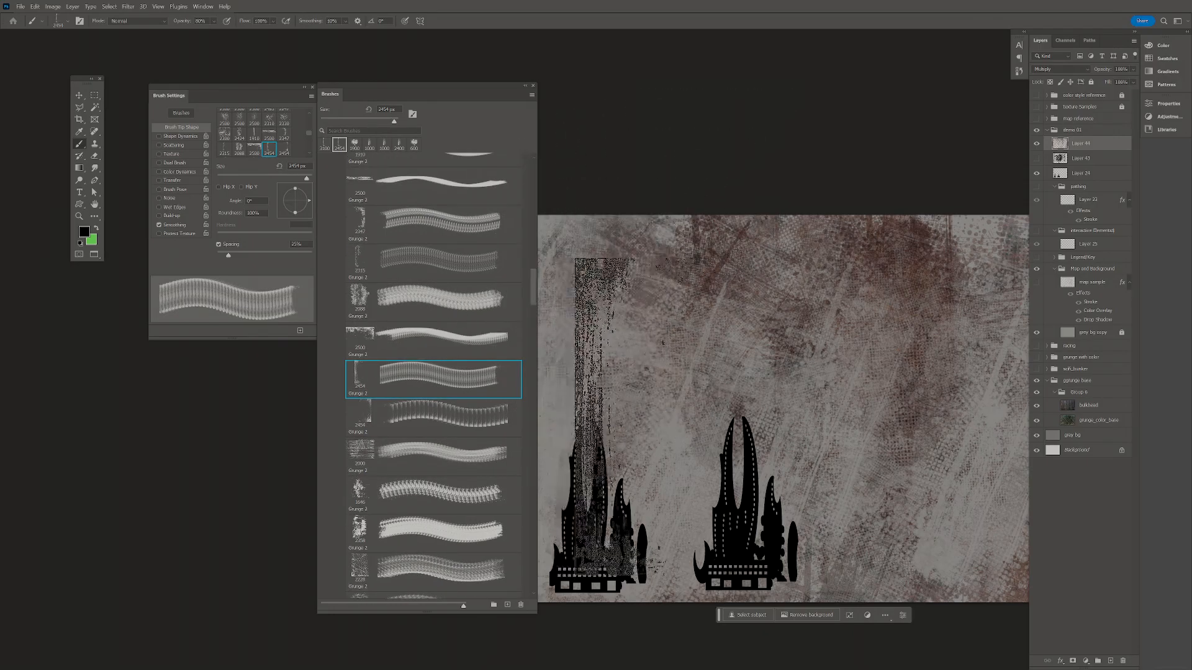
- Enlarge the grunge brush to the full canvas height and stamp the canvas's left edge with a dark brown sampled from the texture
{"action": "left_click_drag", "start_coordinate": [692, 151], "coordinate": [767, 99]}
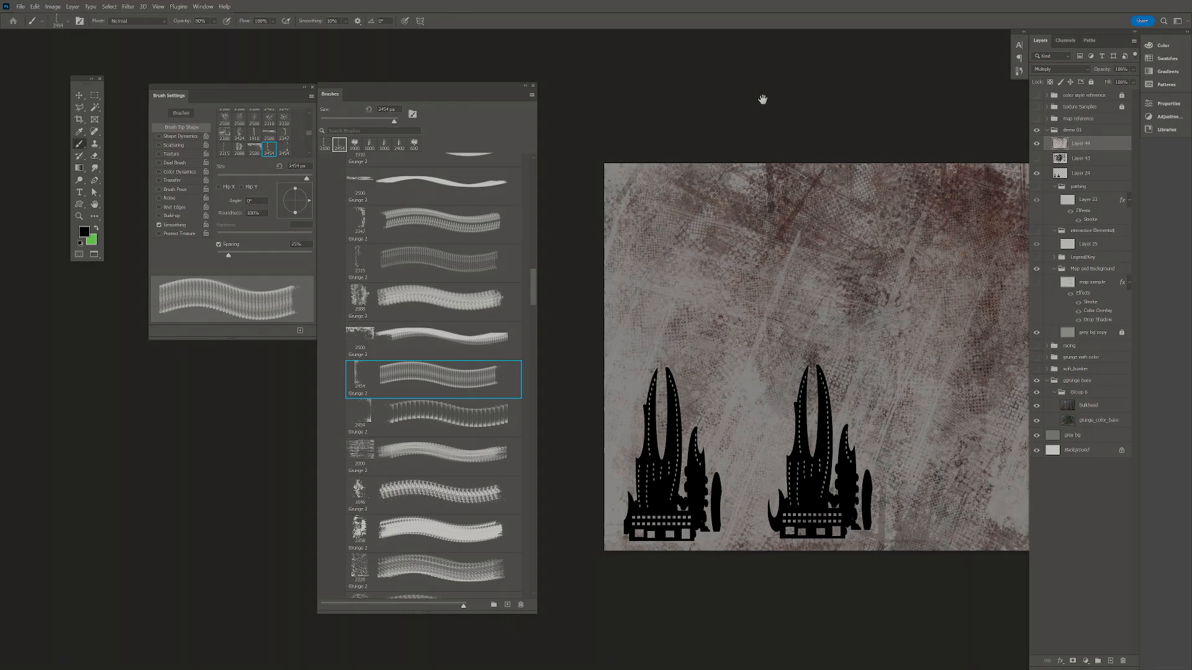
{"action": "key", "text": "bracketright"}
{"action": "key", "text": "bracketright"}
{"action": "key", "text": "bracketright"}
{"action": "key", "text": "bracketright"}
{"action": "key", "text": "bracketright"}
{"action": "key", "text": "bracketright"}
{"action": "key", "text": "bracketright"}
{"action": "key", "text": "bracketright"}
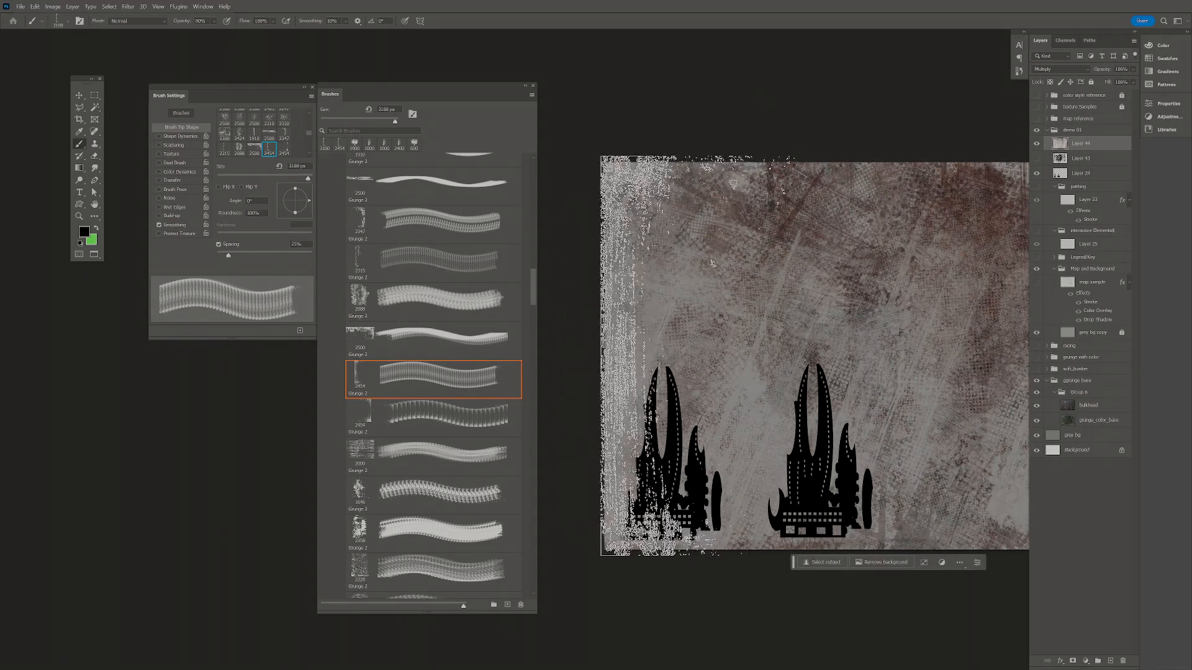
{"action": "key", "text": "alt"}
{"action": "left_click", "coordinate": [798, 213], "text": "alt"}
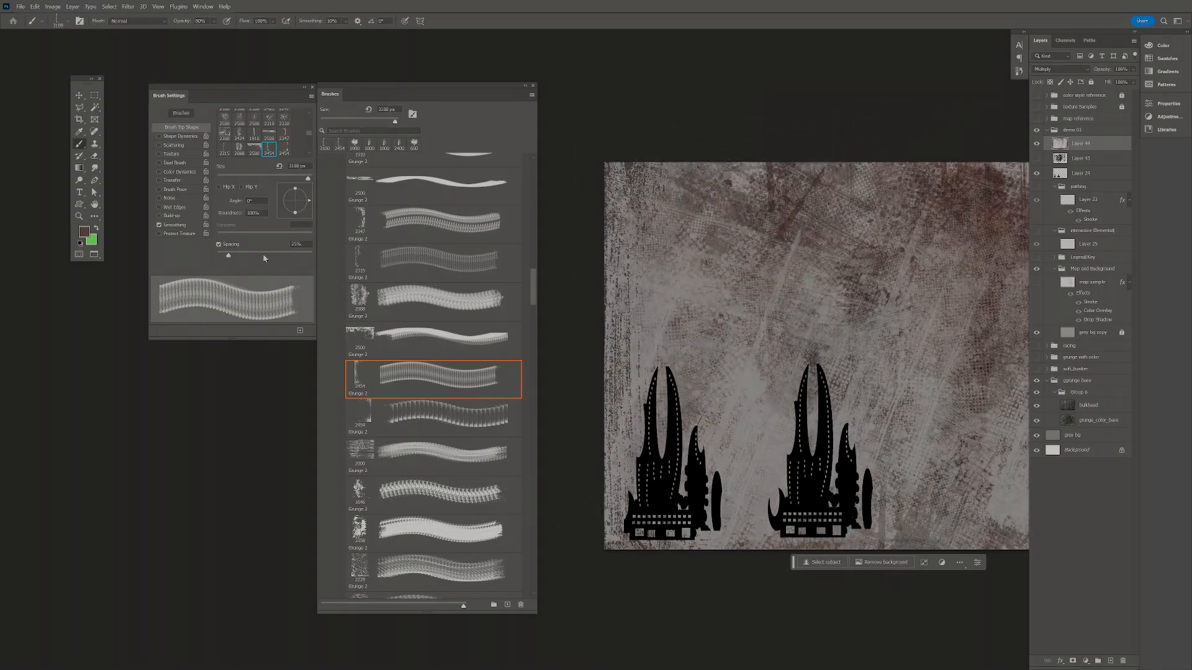
- Set the grunge brush tip's angle to 180°
{"action": "mouse_move", "coordinate": [295, 189]}
{"action": "left_mouse_down"}
{"action": "mouse_move", "coordinate": [296, 219]}
{"action": "mouse_move", "coordinate": [291, 189]}
{"action": "mouse_move", "coordinate": [281, 202]}
{"action": "left_mouse_up"}
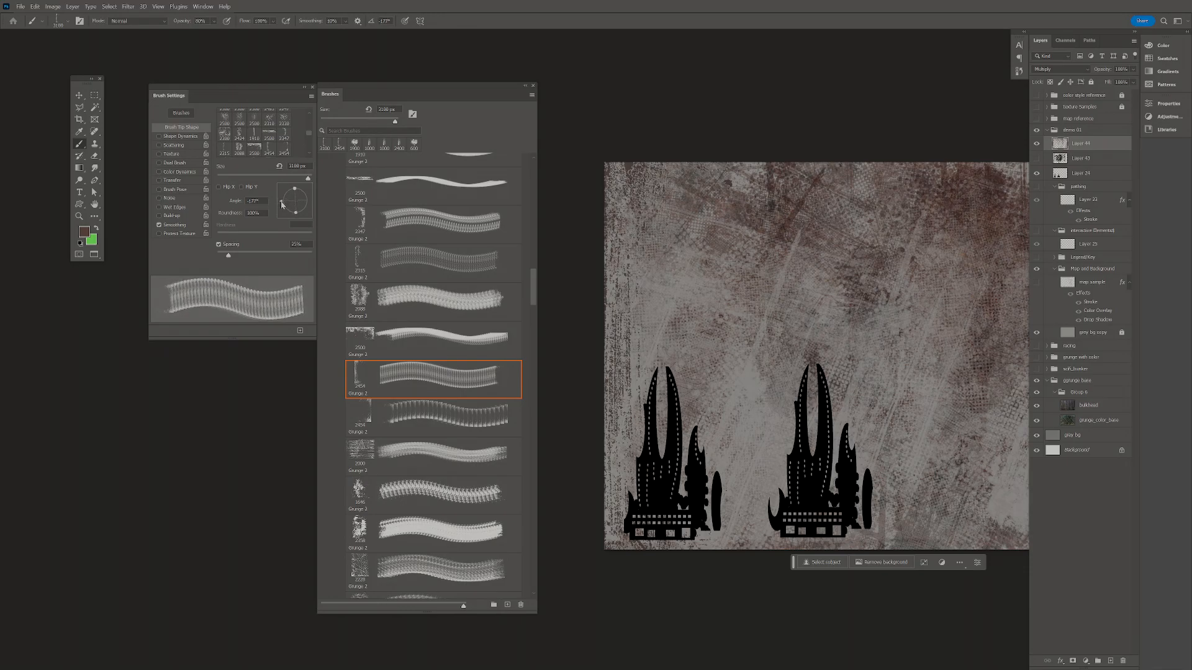
{"action": "type", "text": "180"}
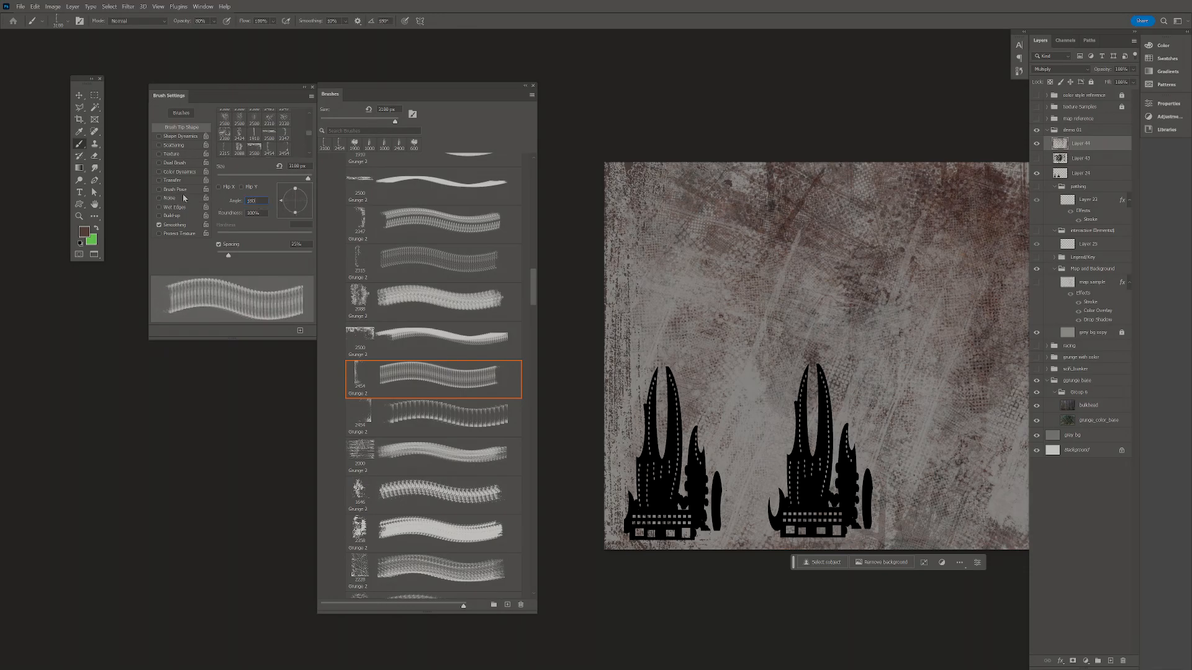
{"action": "key", "text": "Tab"}
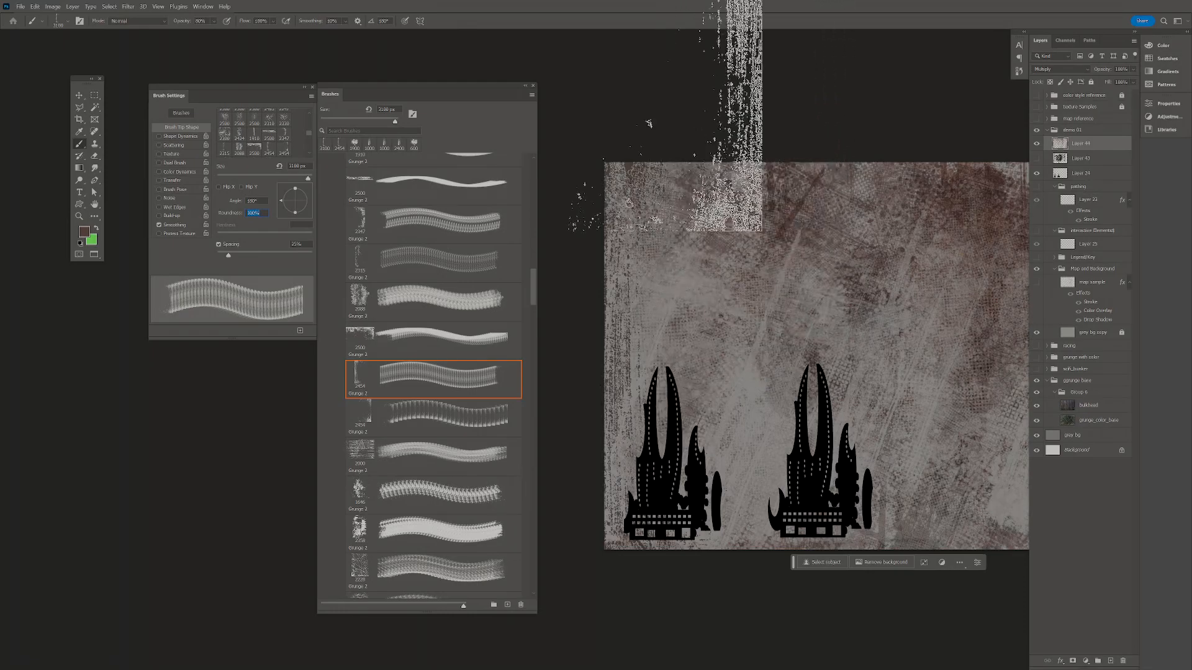
- Stamp the rotated grunge brush along the canvas's right edge in the sampled dark brown
{"action": "mouse_move", "coordinate": [791, 52]}
{"action": "left_mouse_down"}
{"action": "mouse_move", "coordinate": [665, 102]}
{"action": "mouse_move", "coordinate": [689, 97]}
{"action": "left_mouse_up"}
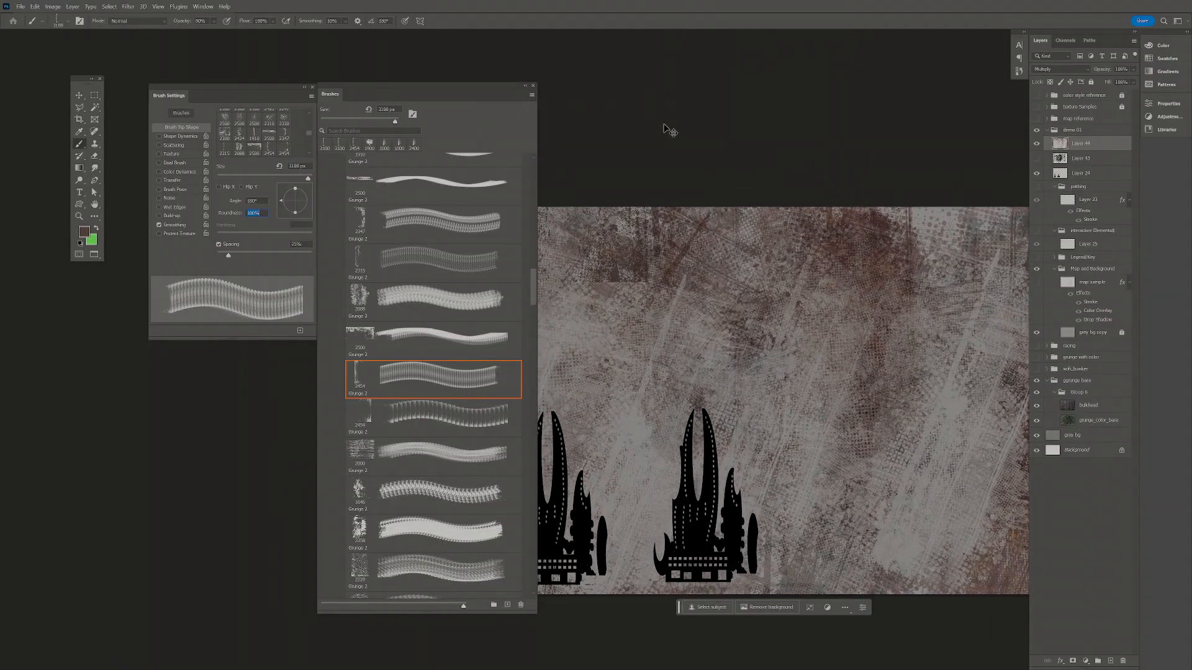
{"action": "mouse_move", "coordinate": [968, 121]}
{"action": "left_mouse_down"}
{"action": "mouse_move", "coordinate": [495, 123]}
{"action": "mouse_move", "coordinate": [603, 107]}
{"action": "left_mouse_up"}
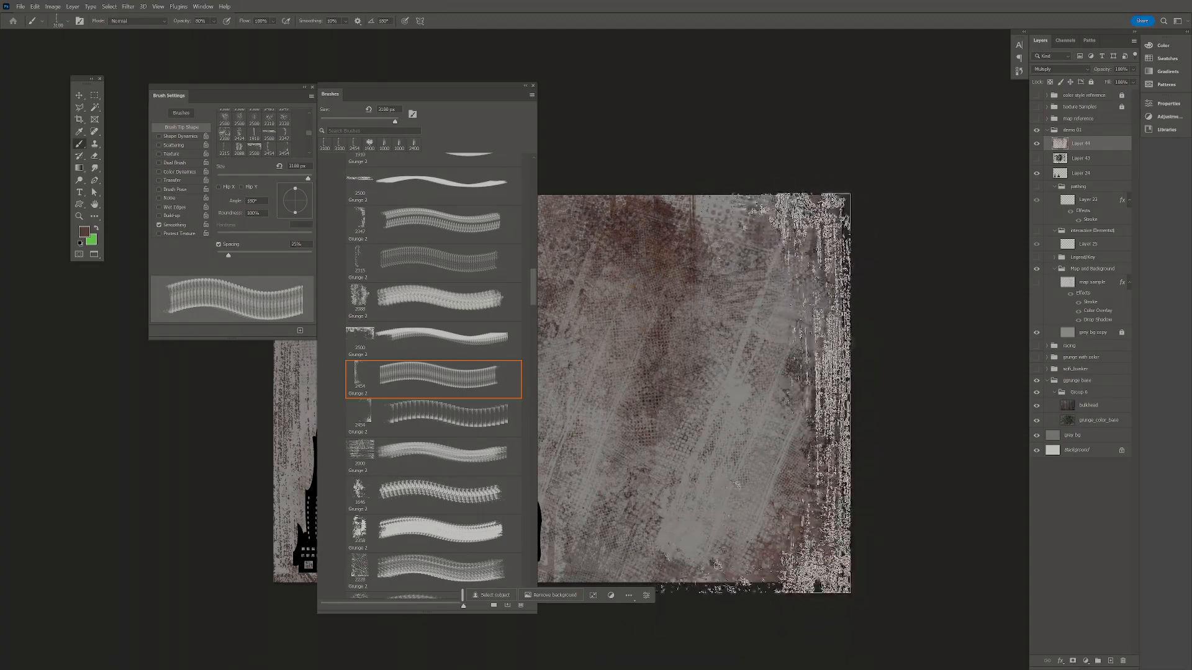
{"action": "key", "text": "bracketright"}
{"action": "key", "text": "bracketright"}
{"action": "key", "text": "bracketleft"}
{"action": "key", "text": "bracketleft"}
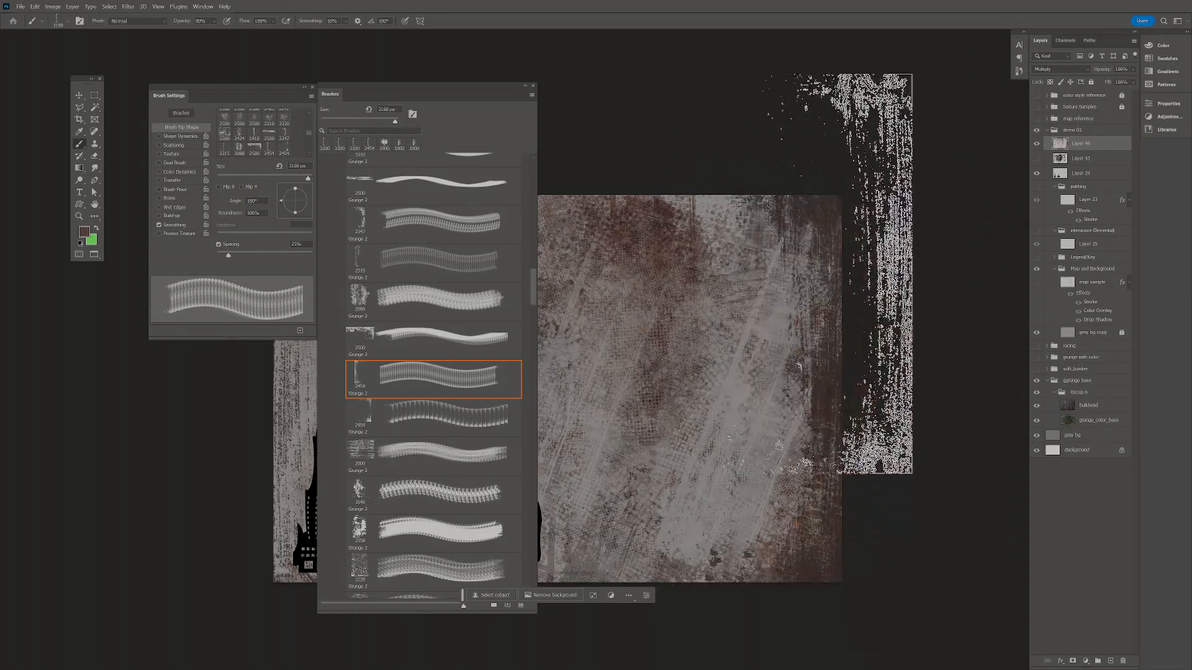
- Load the black grunge shape of Layer 43 as a selection, leaving that layer hidden and Layer 44 active
{"action": "key", "text": "z"}
{"action": "left_click", "coordinate": [829, 347], "text": "alt"}
{"action": "left_click_drag", "start_coordinate": [776, 353], "coordinate": [923, 293]}
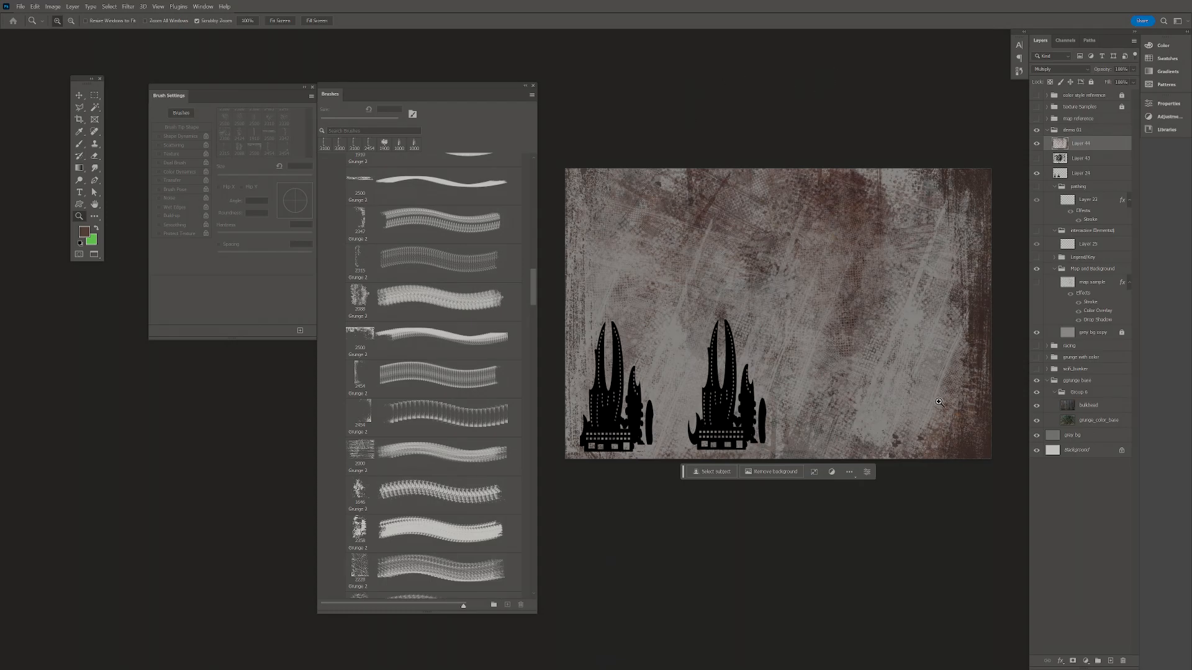
{"action": "left_click", "coordinate": [1037, 158]}
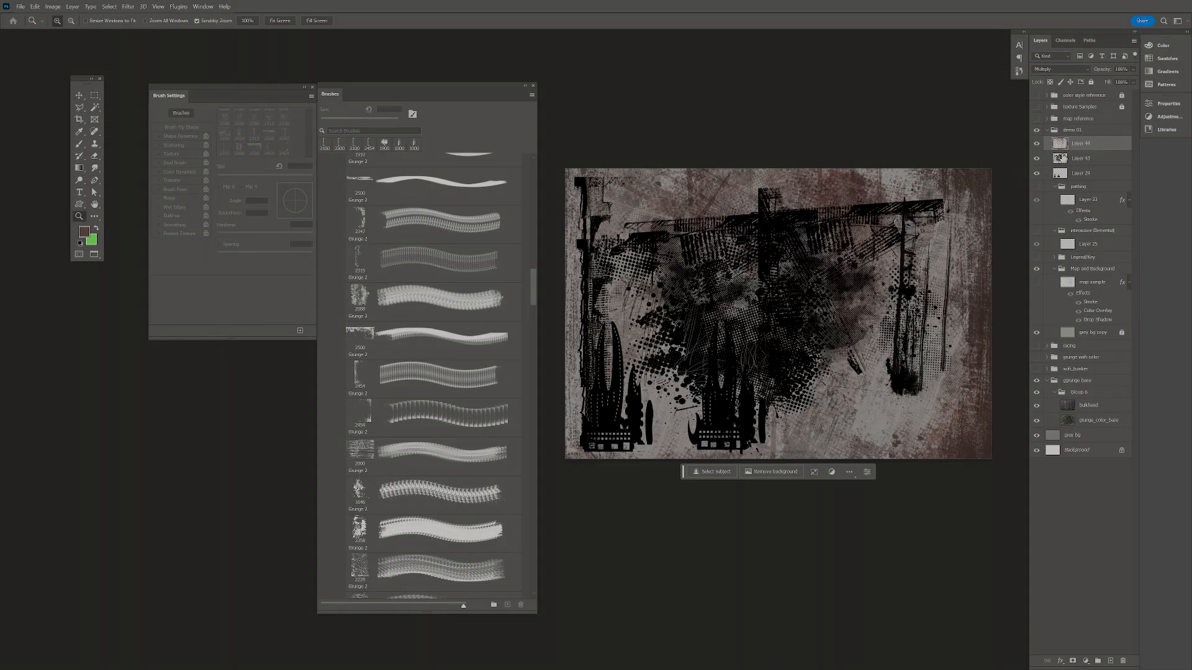
{"action": "left_click", "coordinate": [1063, 162], "text": "ctrl"}
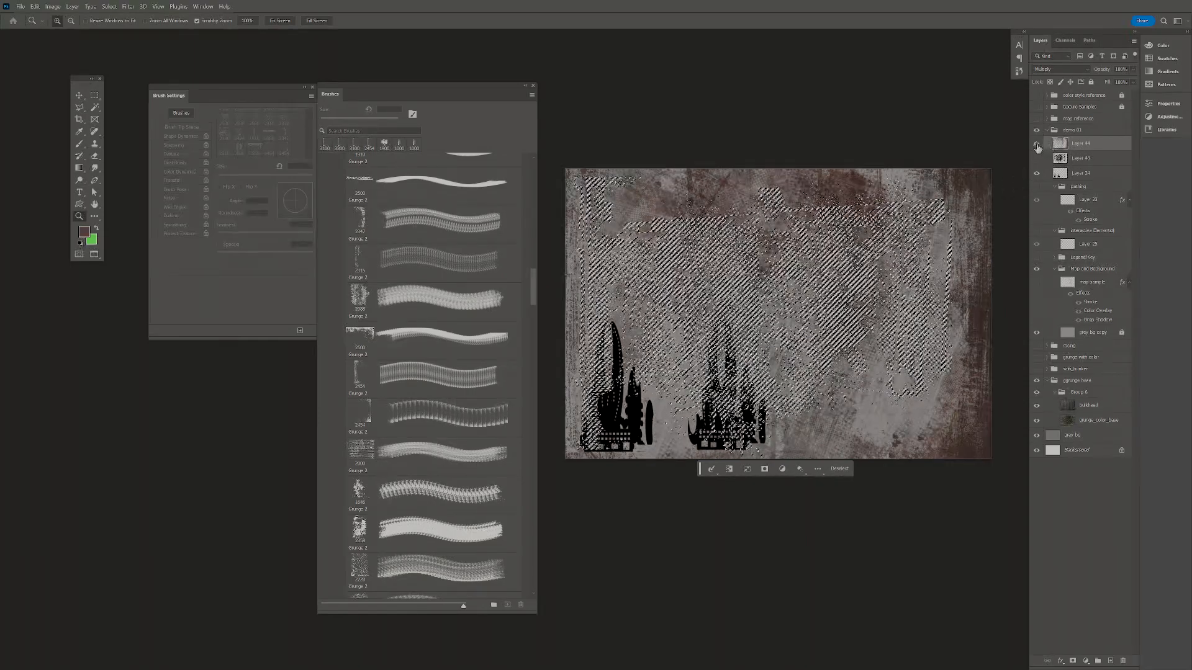
{"action": "left_click", "coordinate": [1037, 145]}
{"action": "left_click", "coordinate": [1037, 144]}
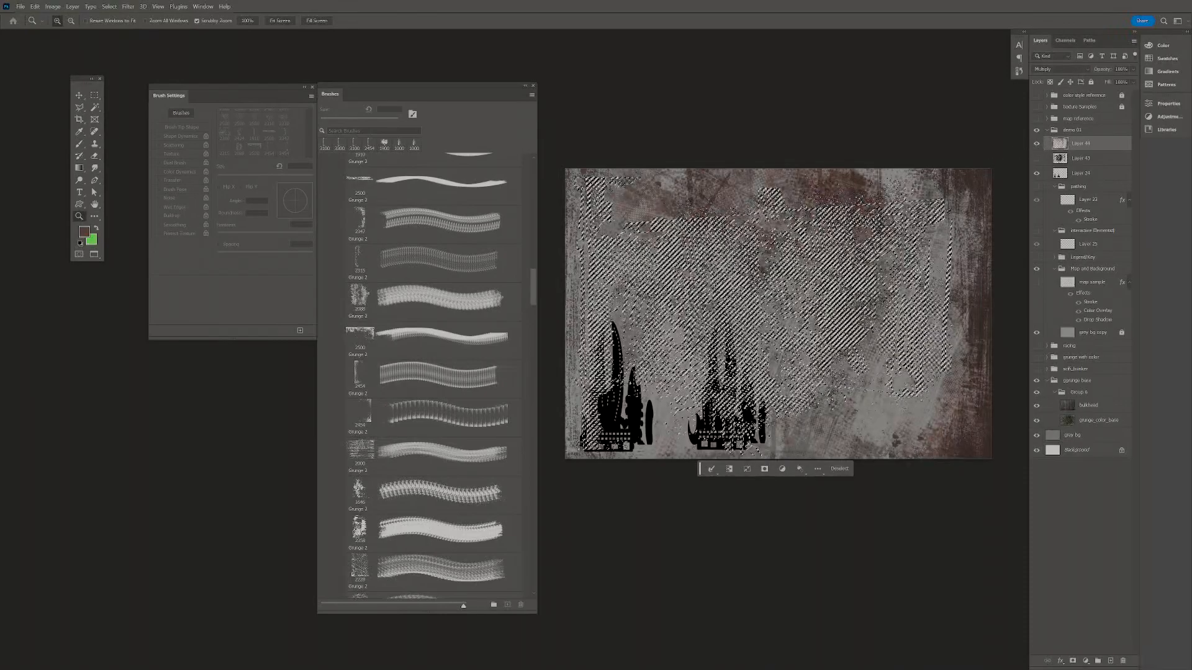
- Move the brush windows aside and copy the selected grunge area of Layer 44 onto a new layer
{"action": "mouse_move", "coordinate": [257, 89]}
{"action": "left_mouse_down"}
{"action": "mouse_move", "coordinate": [201, 72]}
{"action": "mouse_move", "coordinate": [222, 69]}
{"action": "left_mouse_up"}
{"action": "left_click_drag", "start_coordinate": [371, 88], "coordinate": [282, 77]}
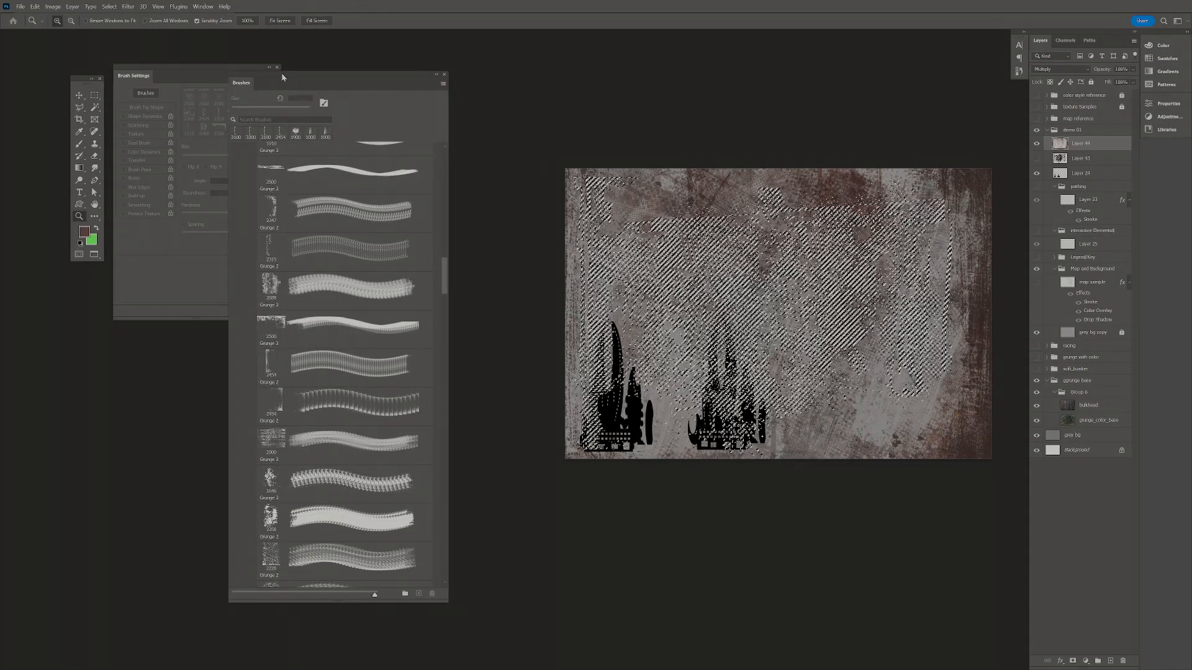
{"action": "mouse_move", "coordinate": [606, 266]}
{"action": "left_mouse_down"}
{"action": "mouse_move", "coordinate": [658, 267]}
{"action": "mouse_move", "coordinate": [645, 268]}
{"action": "left_mouse_up"}
{"action": "mouse_move", "coordinate": [827, 289]}
{"action": "left_mouse_down"}
{"action": "mouse_move", "coordinate": [726, 282]}
{"action": "mouse_move", "coordinate": [685, 304]}
{"action": "left_mouse_up"}
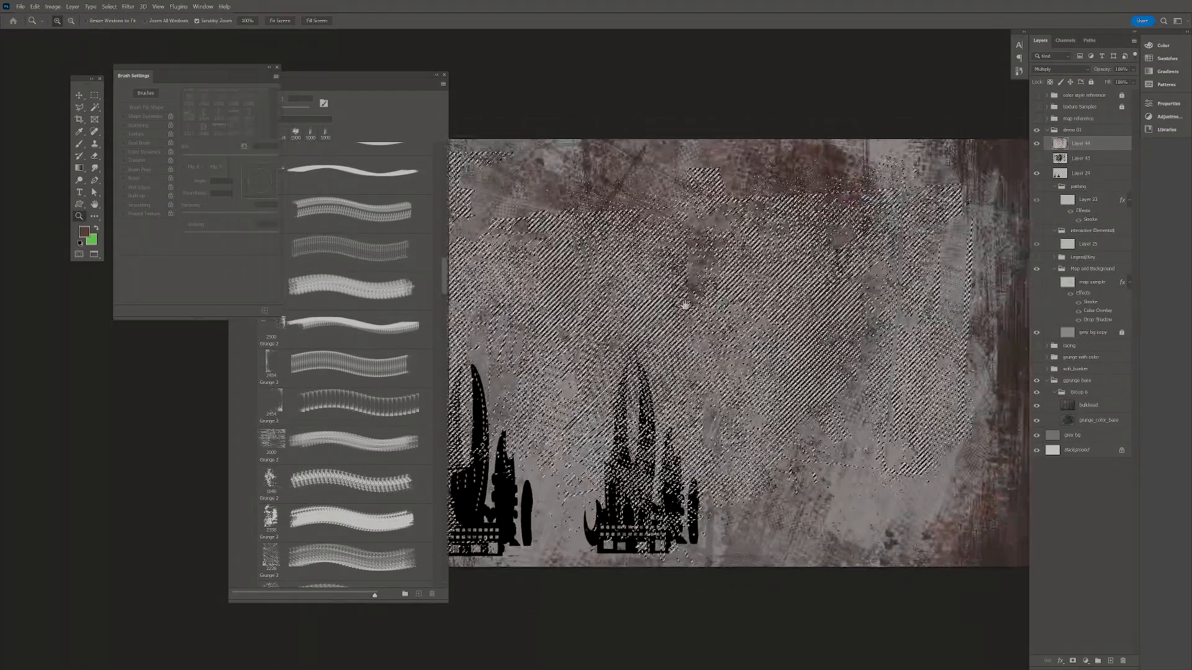
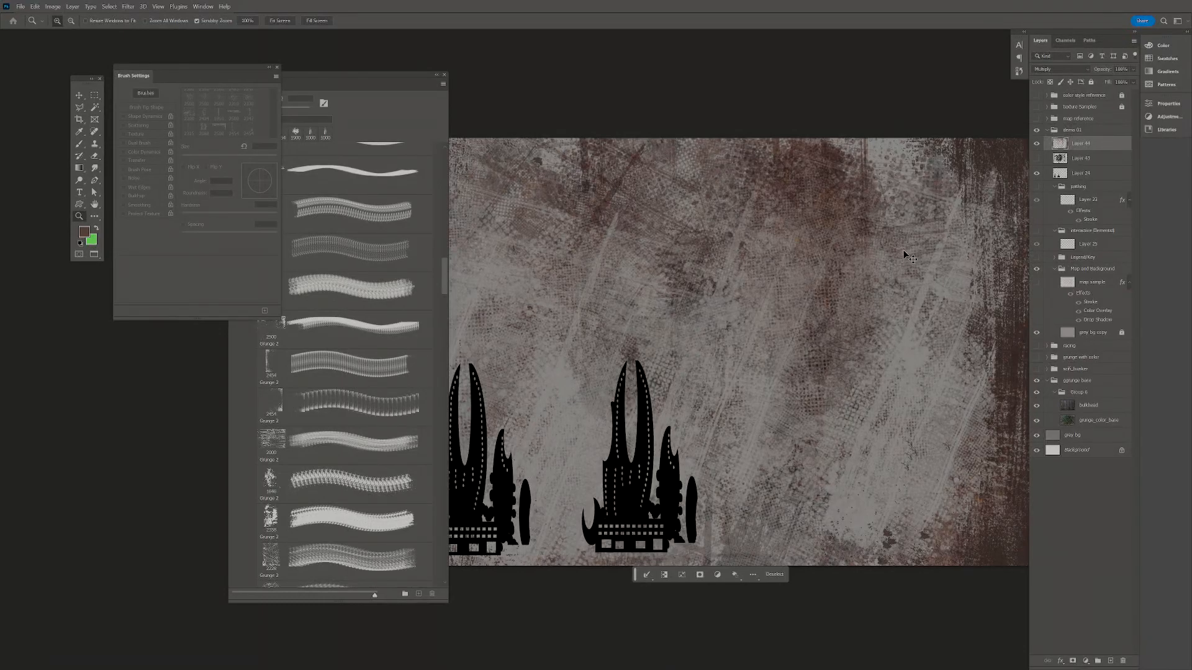
{"action": "key", "text": "ctrl+j"}
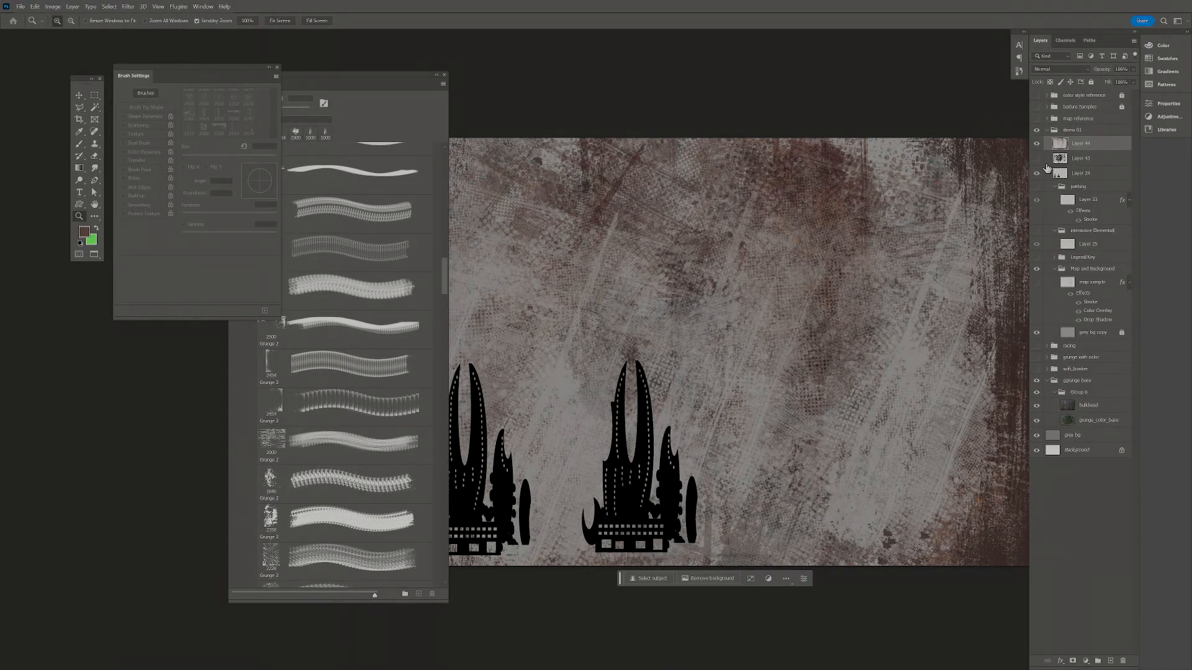
- Compare the copied grunge texture with Layer 44 and Layer 43 by switching their visibility off and on
{"action": "left_click", "coordinate": [1035, 143]}
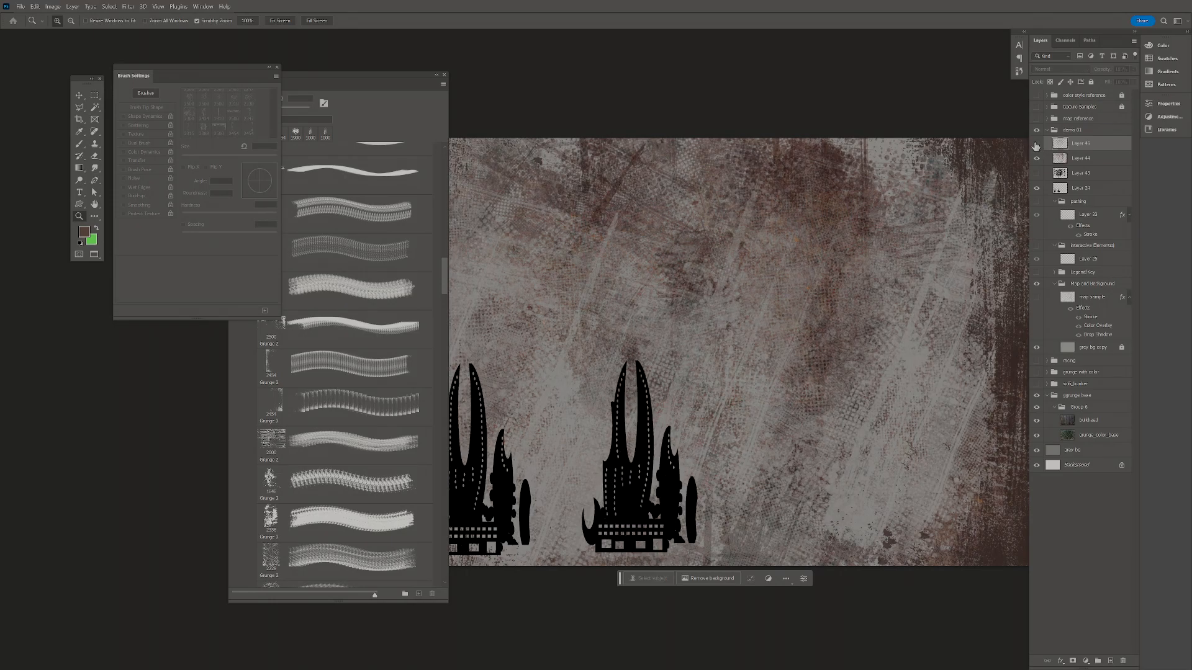
{"action": "left_click", "coordinate": [1037, 143]}
{"action": "left_click", "coordinate": [1037, 158]}
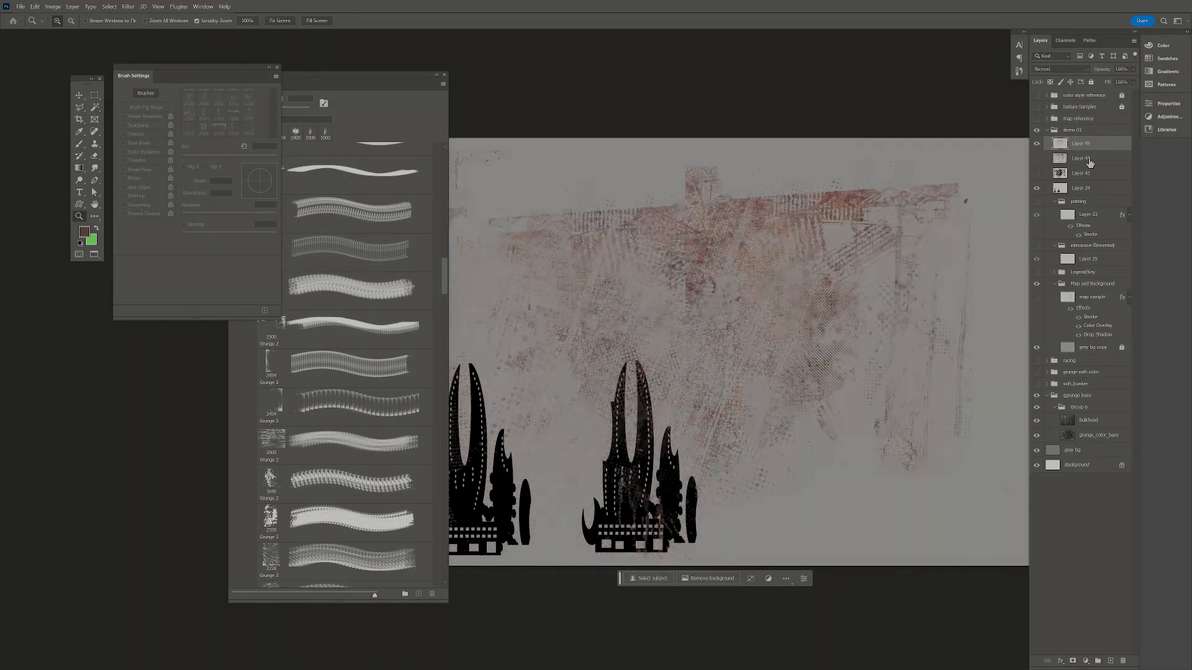
{"action": "left_click", "coordinate": [1037, 173]}
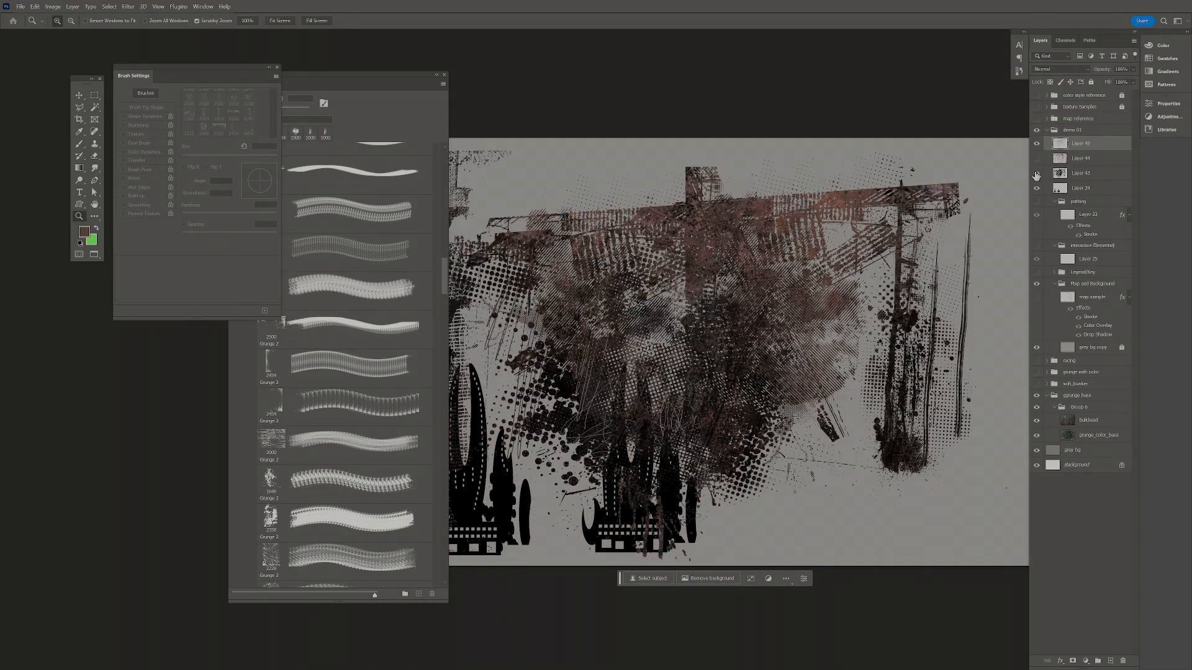
{"action": "left_click", "coordinate": [1036, 173]}
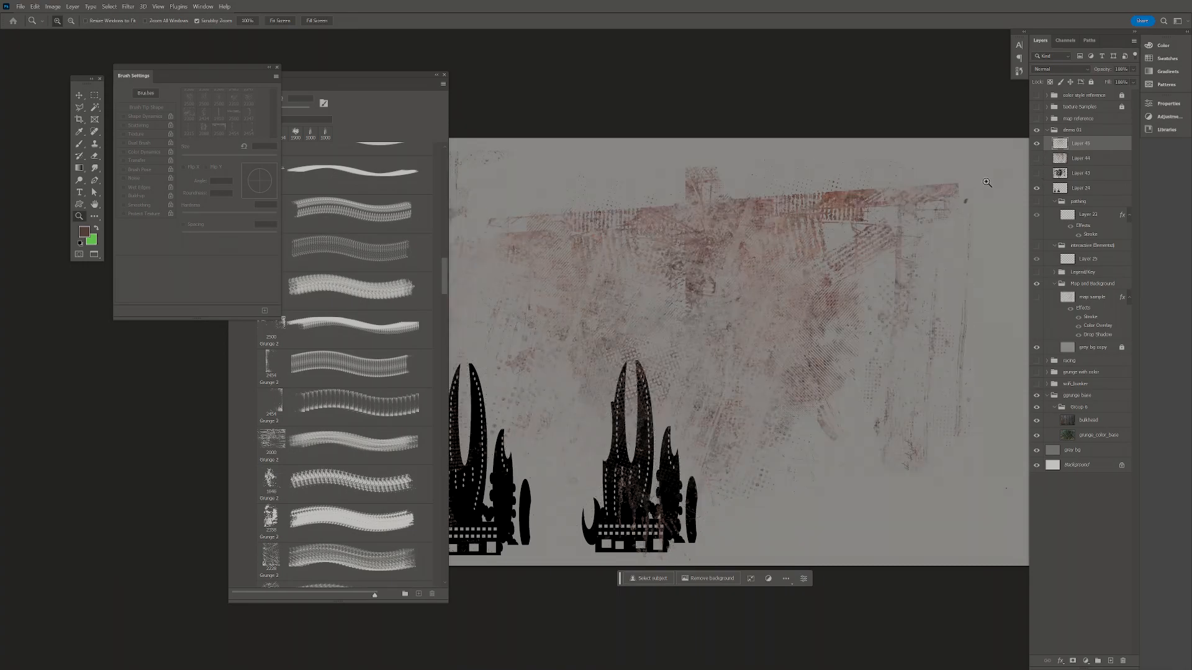
{"action": "left_click", "coordinate": [1036, 159]}
{"action": "left_click", "coordinate": [1037, 143]}
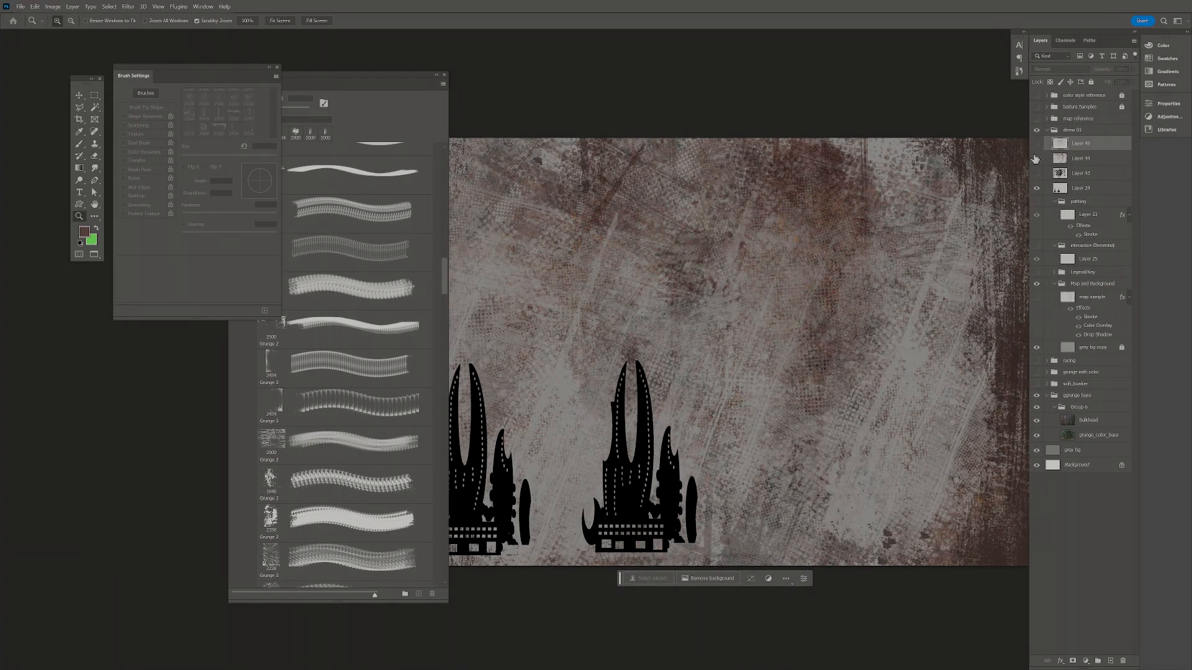
{"action": "left_click", "coordinate": [1036, 158]}
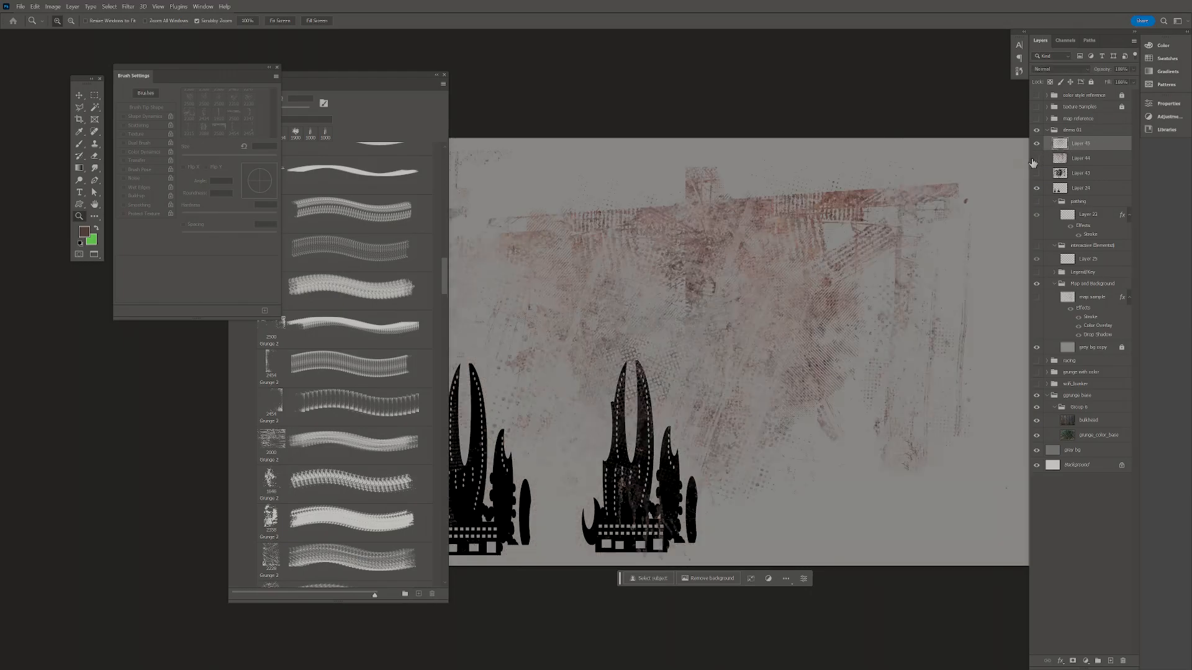
{"action": "left_click", "coordinate": [1037, 158]}
- Set the copied grunge layer's blend mode to Multiply and reposition it over the background texture
{"action": "left_click", "coordinate": [1081, 72]}
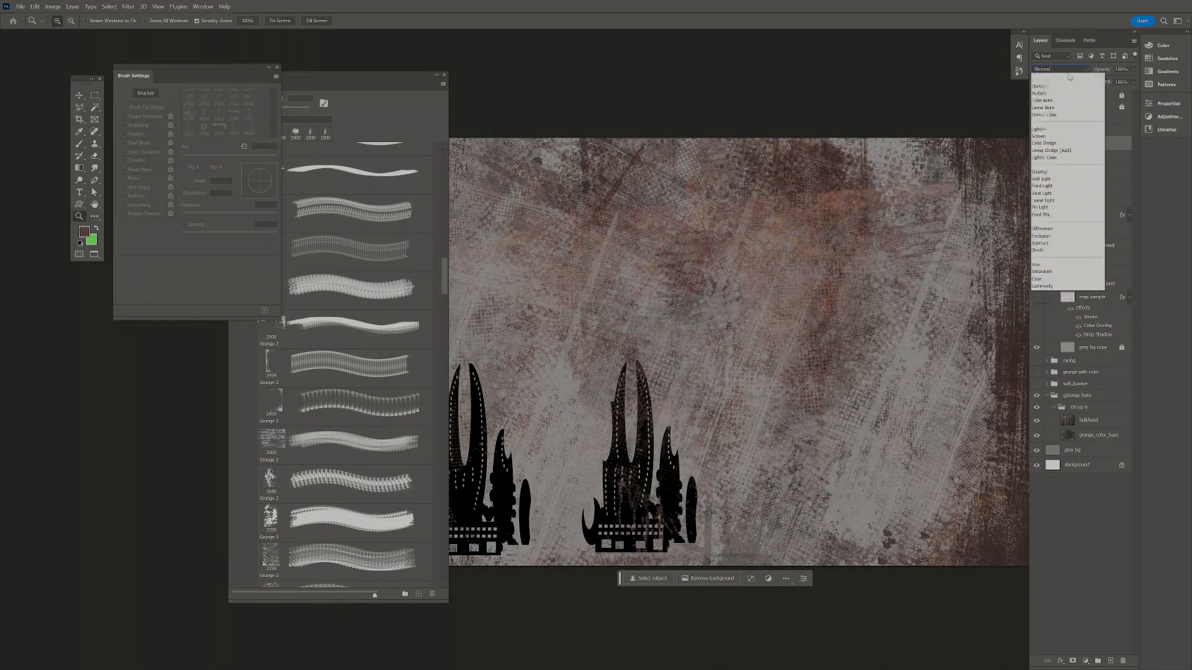
{"action": "left_click", "coordinate": [1054, 114]}
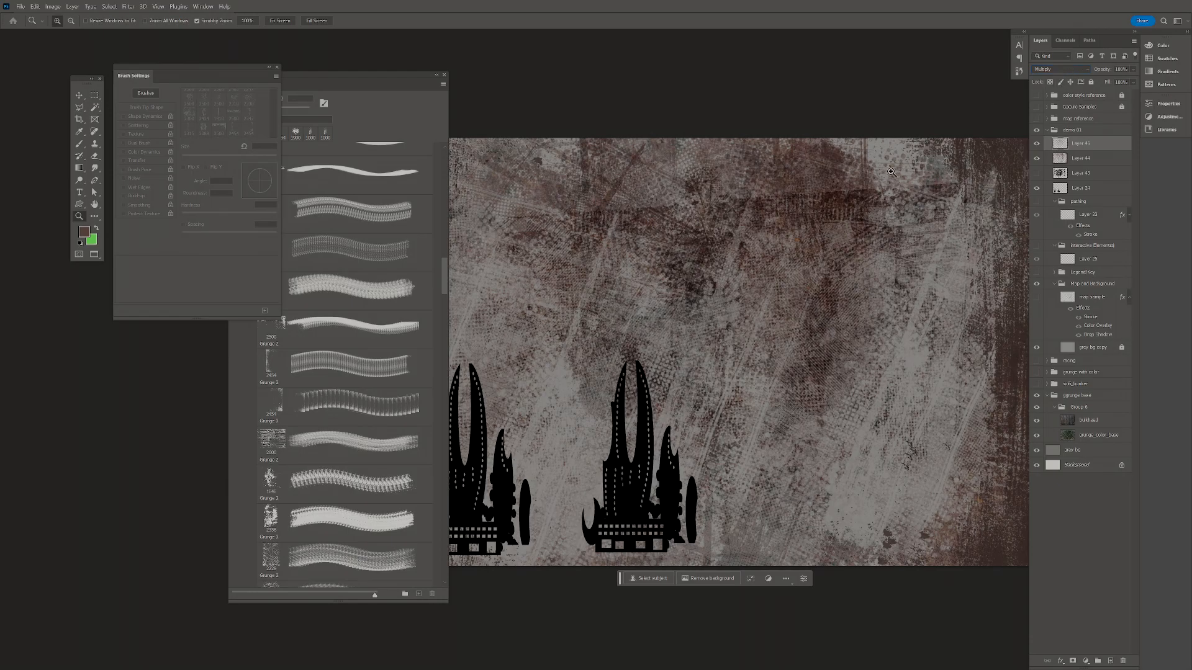
{"action": "left_click_drag", "start_coordinate": [788, 211], "coordinate": [776, 267]}
{"action": "key", "text": "Tab"}
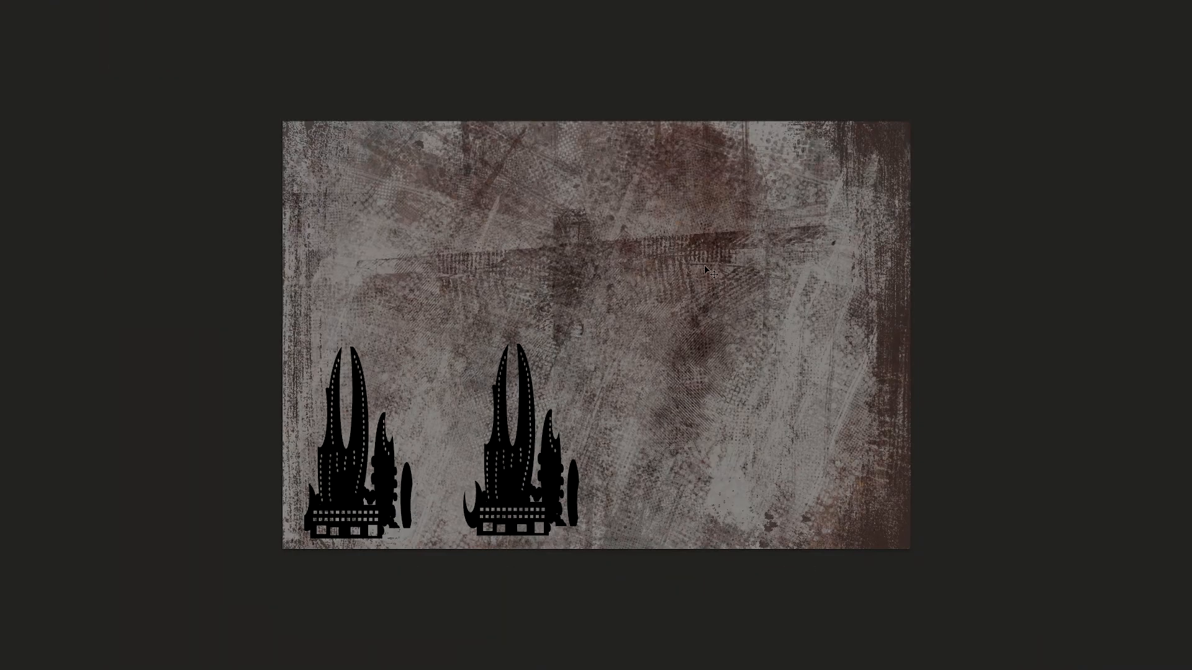
{"action": "left_click_drag", "start_coordinate": [618, 259], "coordinate": [555, 239]}
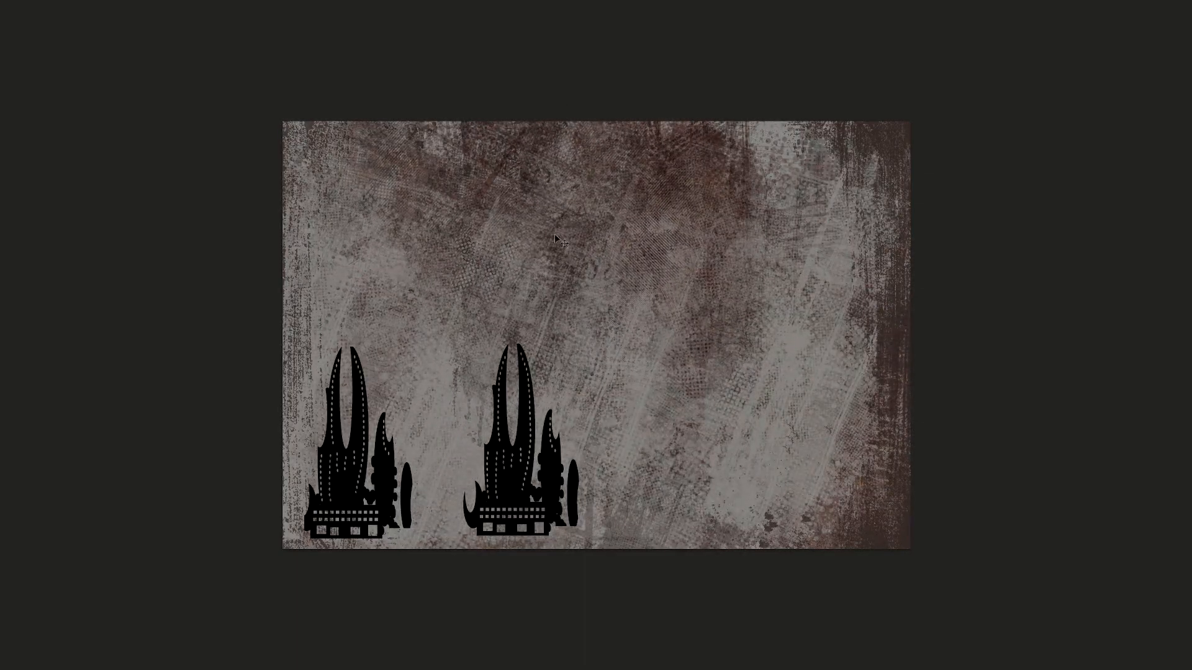
{"action": "key", "text": "Tab"}
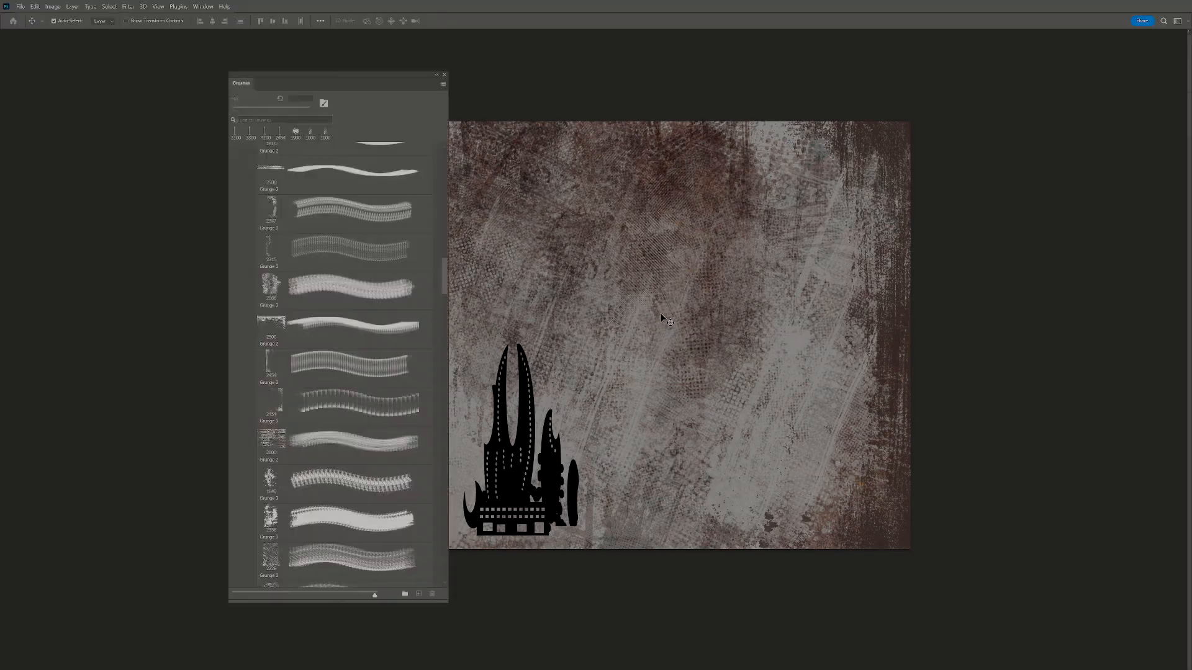
- Clear the brush windows away from the artwork and show the color style reference group
{"action": "left_click_drag", "start_coordinate": [636, 284], "coordinate": [747, 279]}
{"action": "key", "text": "z"}
{"action": "left_click", "coordinate": [762, 284], "text": "alt"}
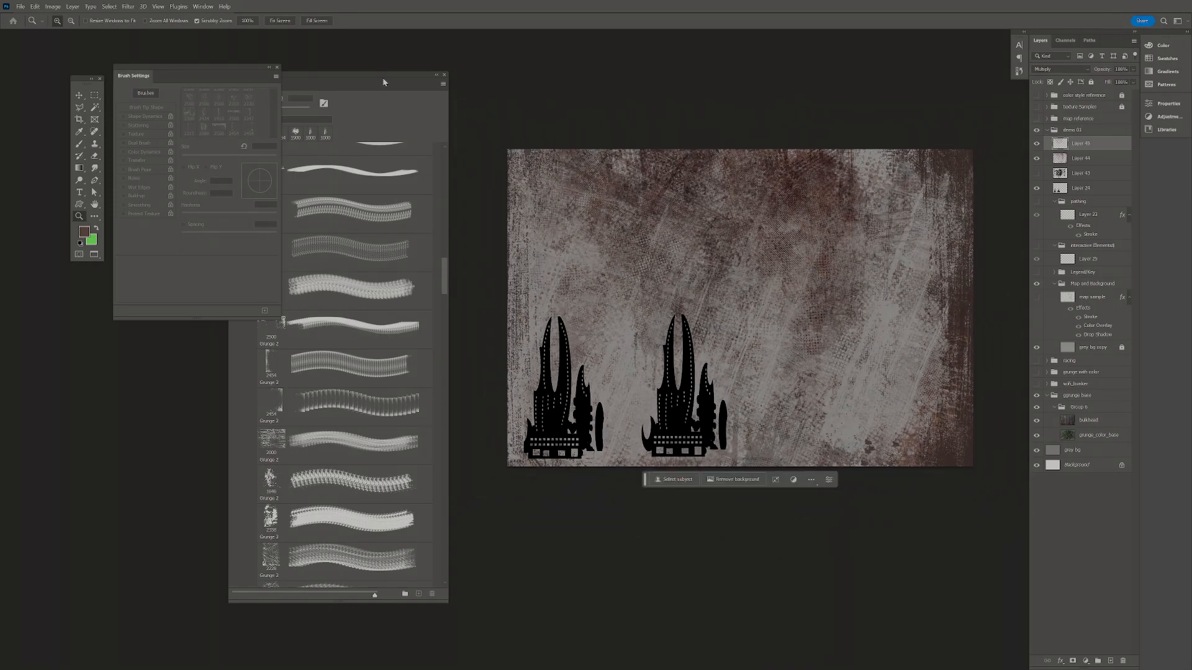
{"action": "left_click_drag", "start_coordinate": [384, 82], "coordinate": [315, 116]}
{"action": "mouse_move", "coordinate": [190, 68]}
{"action": "left_mouse_down"}
{"action": "mouse_move", "coordinate": [144, 59]}
{"action": "mouse_move", "coordinate": [111, 259]}
{"action": "mouse_move", "coordinate": [96, 259]}
{"action": "left_mouse_up"}
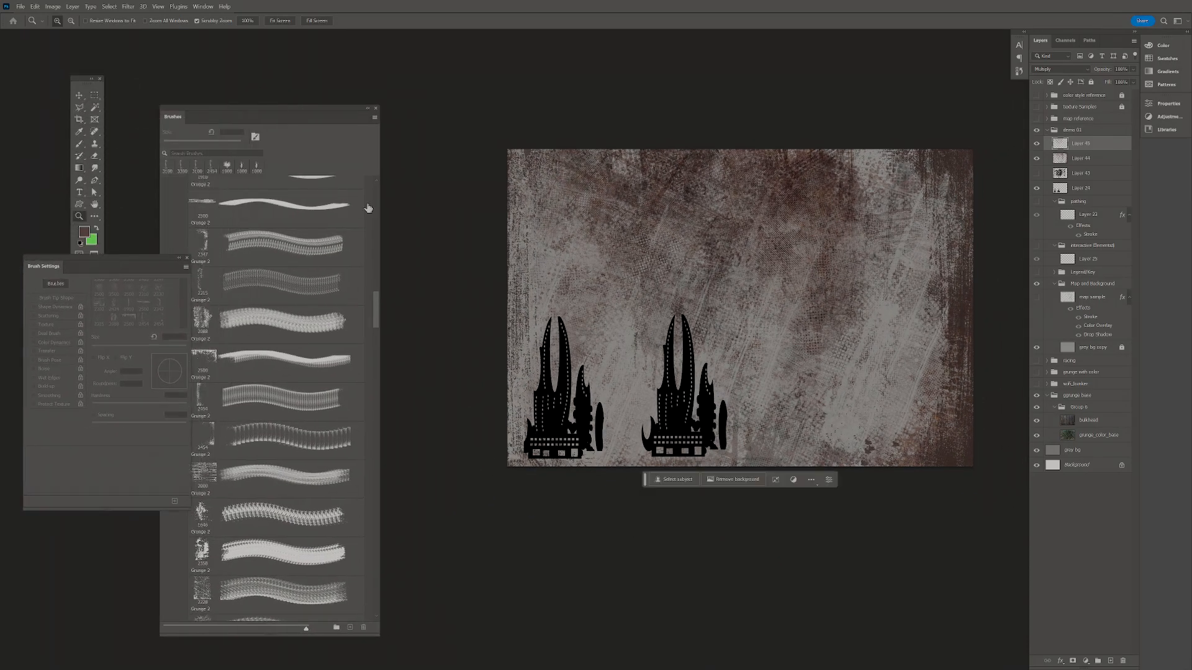
{"action": "left_click", "coordinate": [1035, 97]}
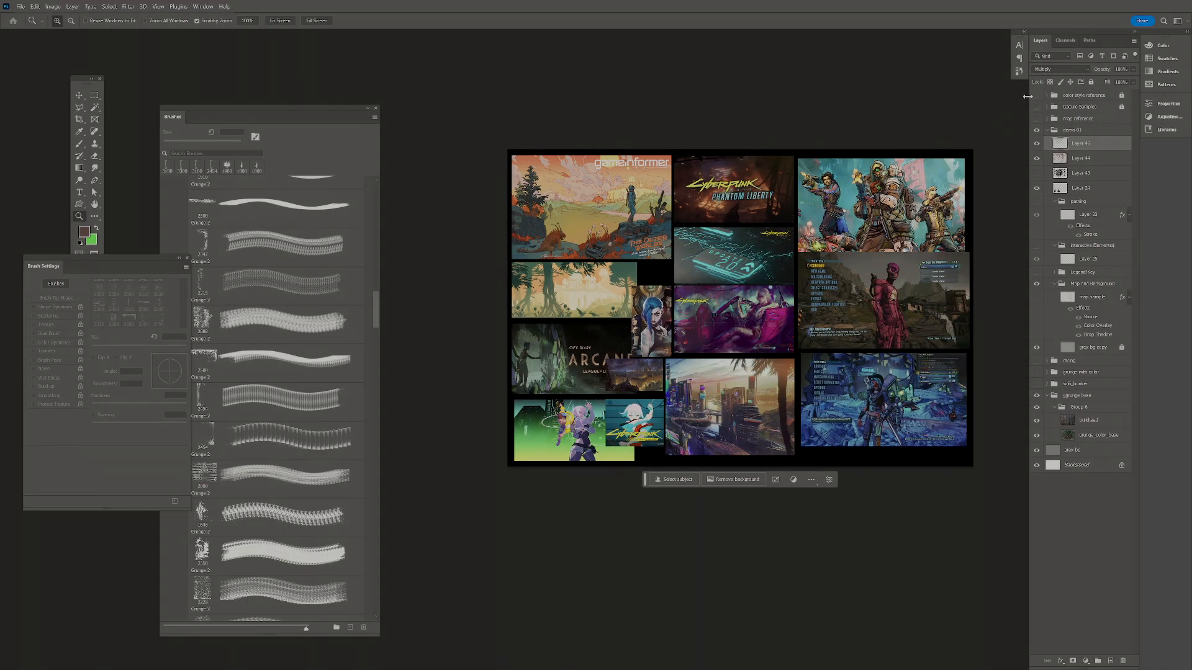
- Hide the color style reference group and delete Layer 45, the copied grunge layer
{"action": "left_click", "coordinate": [1035, 96]}
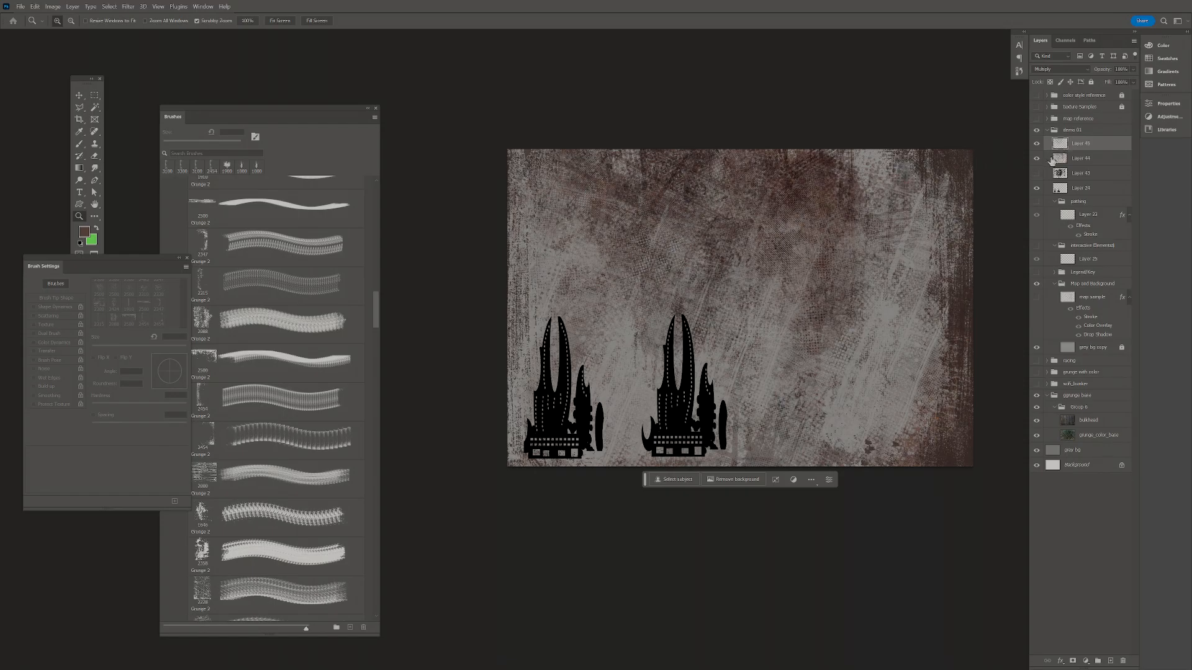
{"action": "key", "text": "Delete"}
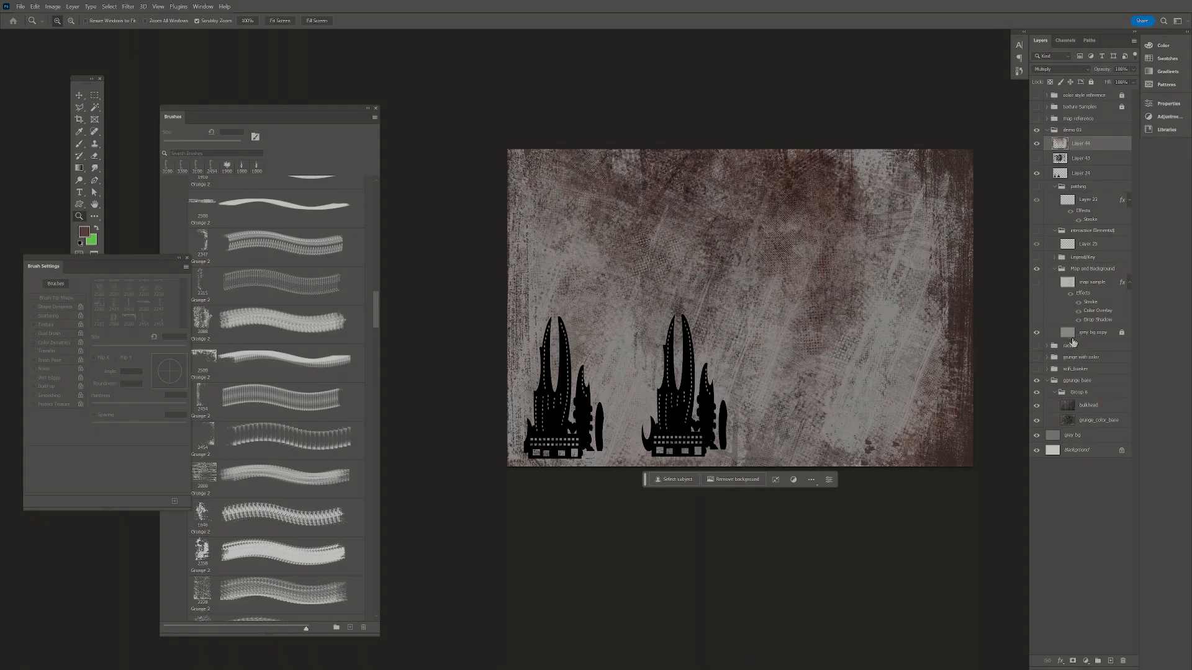
- Create a new layer named background directly above the grey bg copy layer
{"action": "left_click", "coordinate": [1082, 335]}
{"action": "key", "text": "ctrl+shift+n"}
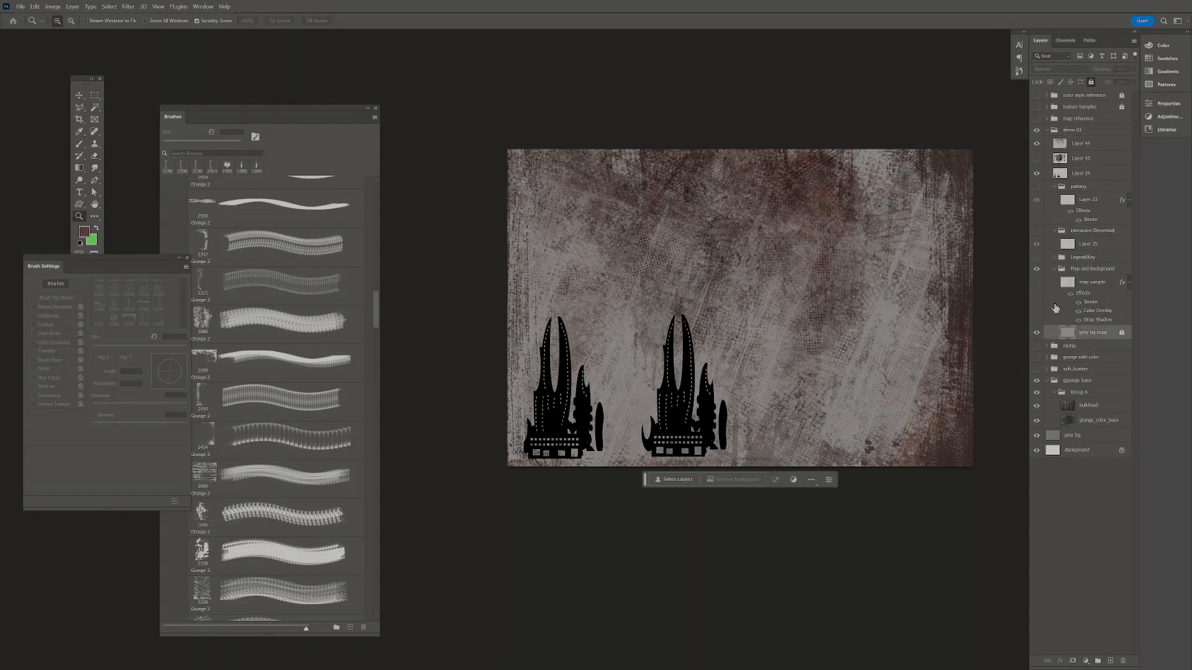
{"action": "type", "text": "background"}
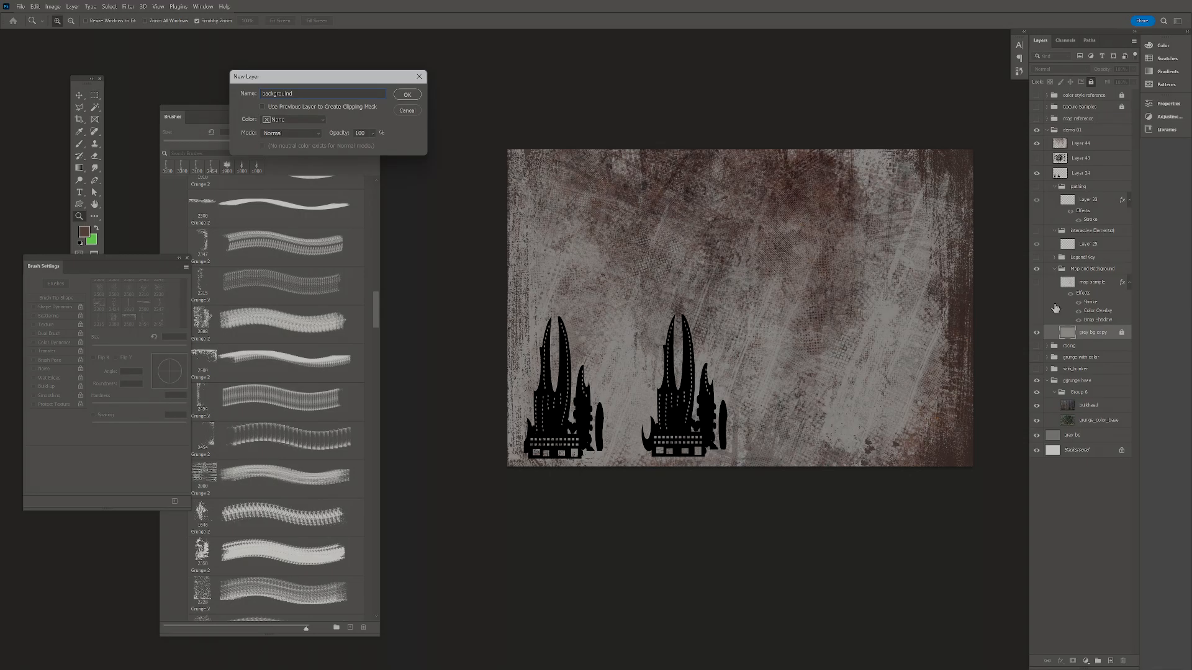
{"action": "key", "text": "Return"}
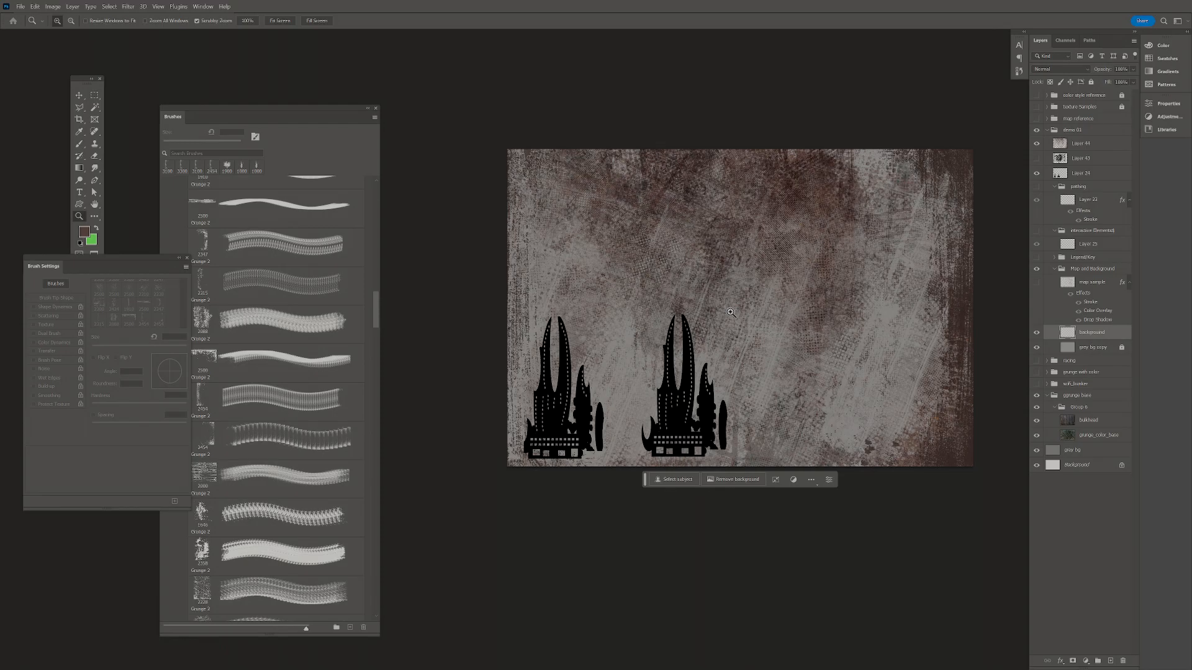
- Sample various tones from the grunge artwork for the foreground color, ending on a dark tone in the upper middle
{"action": "key", "text": "i"}
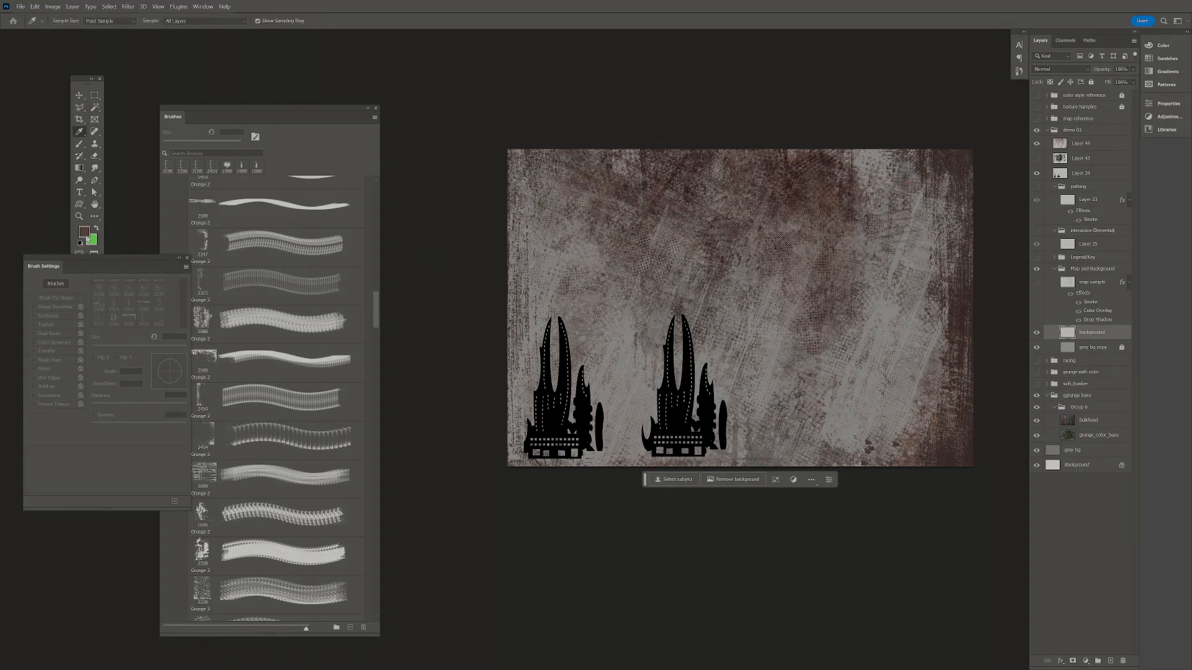
{"action": "left_click", "coordinate": [83, 233]}
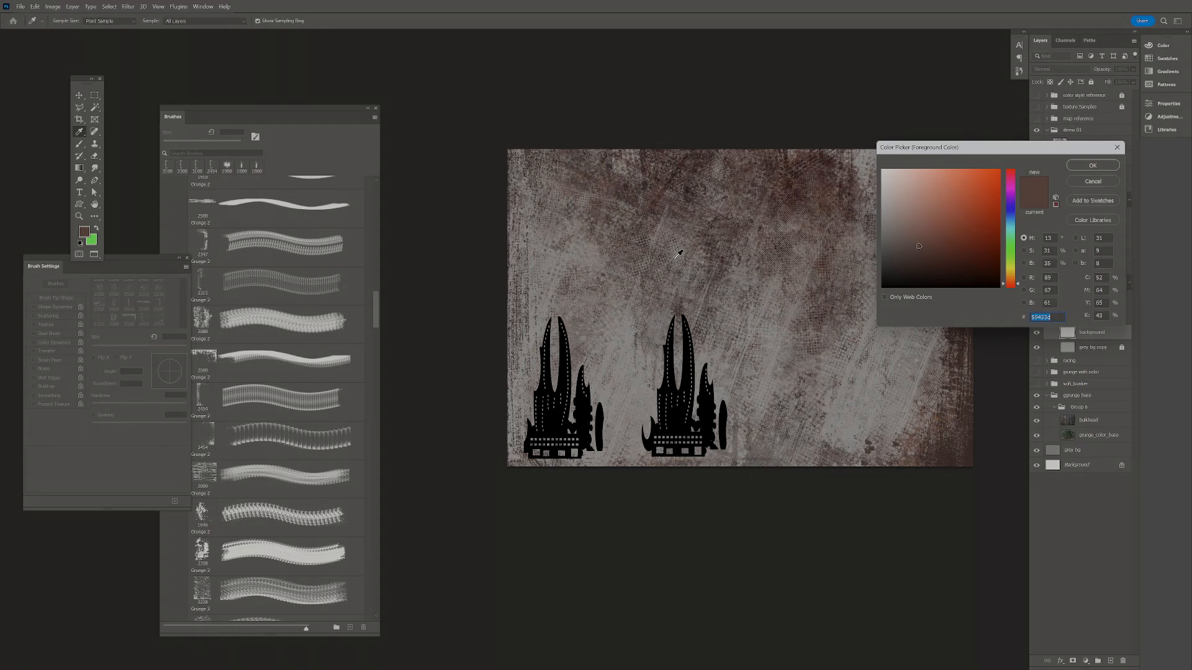
{"action": "left_click", "coordinate": [712, 267]}
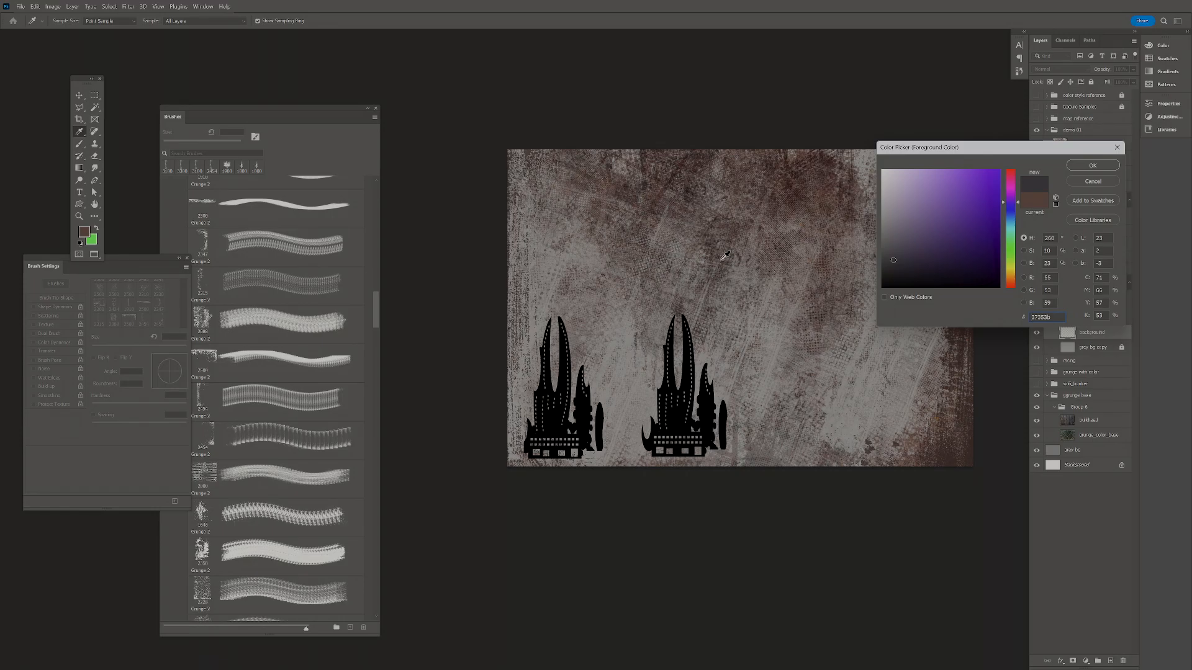
{"action": "left_click", "coordinate": [725, 259]}
{"action": "left_click", "coordinate": [722, 244]}
{"action": "left_click", "coordinate": [736, 230]}
{"action": "left_click", "coordinate": [761, 220]}
{"action": "left_click", "coordinate": [791, 215]}
{"action": "left_click", "coordinate": [821, 188]}
{"action": "left_click", "coordinate": [797, 192]}
{"action": "left_click", "coordinate": [768, 195]}
{"action": "left_click", "coordinate": [749, 219]}
{"action": "left_click", "coordinate": [733, 225]}
{"action": "left_click", "coordinate": [717, 232]}
{"action": "left_click", "coordinate": [703, 239]}
{"action": "left_click", "coordinate": [672, 239]}
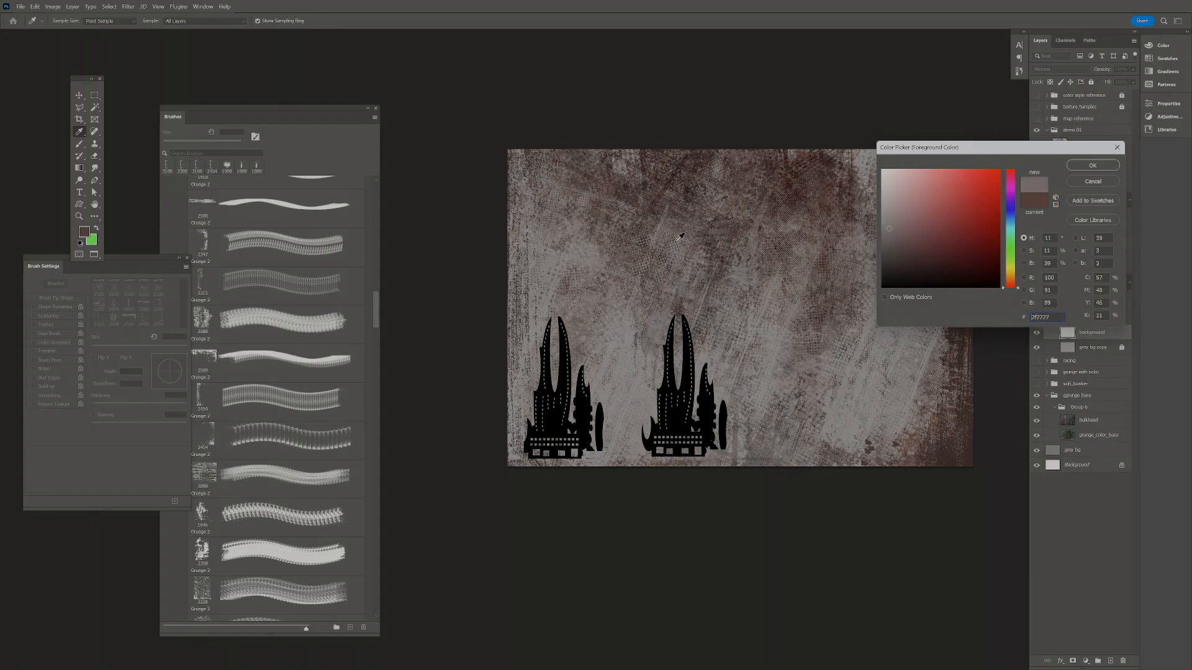
{"action": "left_click", "coordinate": [724, 255]}
{"action": "left_click", "coordinate": [782, 279]}
{"action": "left_click", "coordinate": [835, 304]}
{"action": "left_click", "coordinate": [854, 286]}
{"action": "left_click", "coordinate": [838, 312]}
{"action": "left_click", "coordinate": [836, 340]}
{"action": "left_click", "coordinate": [842, 375]}
{"action": "left_click", "coordinate": [861, 399]}
{"action": "left_click", "coordinate": [865, 373]}
{"action": "left_click", "coordinate": [802, 313]}
{"action": "left_click", "coordinate": [809, 287]}
{"action": "left_click", "coordinate": [813, 282]}
{"action": "left_click", "coordinate": [938, 406]}
{"action": "left_click", "coordinate": [953, 399]}
{"action": "left_click", "coordinate": [955, 405]}
{"action": "left_click", "coordinate": [951, 404]}
{"action": "left_click", "coordinate": [941, 407]}
{"action": "left_click", "coordinate": [950, 421]}
{"action": "left_click", "coordinate": [941, 427]}
{"action": "left_click", "coordinate": [950, 407]}
{"action": "left_click", "coordinate": [948, 404]}
{"action": "left_click", "coordinate": [937, 406]}
{"action": "left_click", "coordinate": [935, 408]}
{"action": "left_click", "coordinate": [936, 410]}
{"action": "left_click", "coordinate": [941, 409]}
{"action": "left_click", "coordinate": [938, 407]}
{"action": "left_click", "coordinate": [938, 409]}
{"action": "left_click", "coordinate": [934, 411]}
{"action": "left_click", "coordinate": [930, 416]}
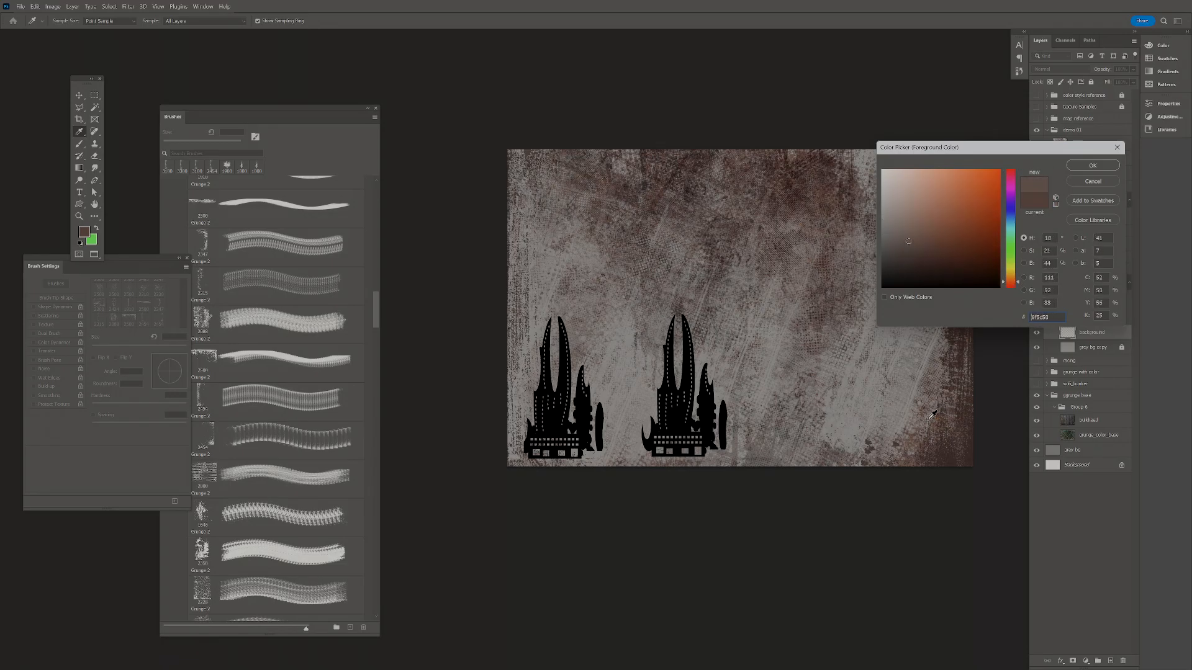
{"action": "left_click", "coordinate": [954, 398]}
{"action": "left_click", "coordinate": [954, 396]}
{"action": "left_click", "coordinate": [968, 339]}
{"action": "left_click", "coordinate": [955, 338]}
{"action": "left_click_drag", "start_coordinate": [955, 338], "coordinate": [728, 259]}
- Shift the foreground color to a dark muted green with hue 114° and fill the background layer with it
{"action": "left_click", "coordinate": [1011, 251]}
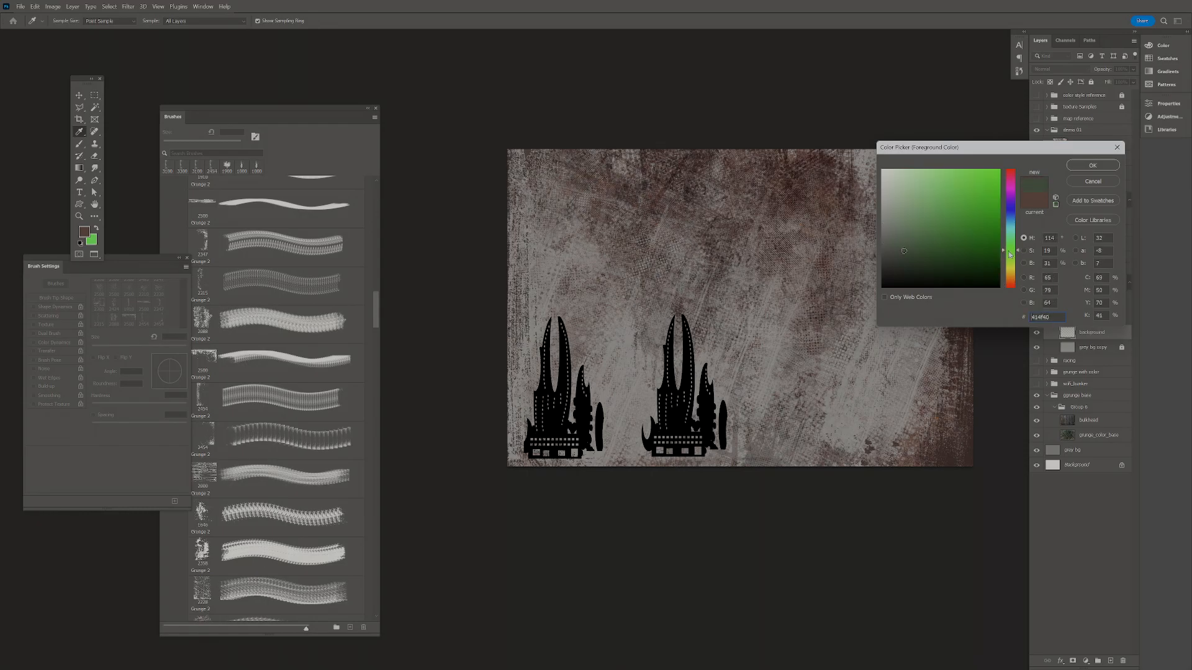
{"action": "left_click", "coordinate": [1107, 168]}
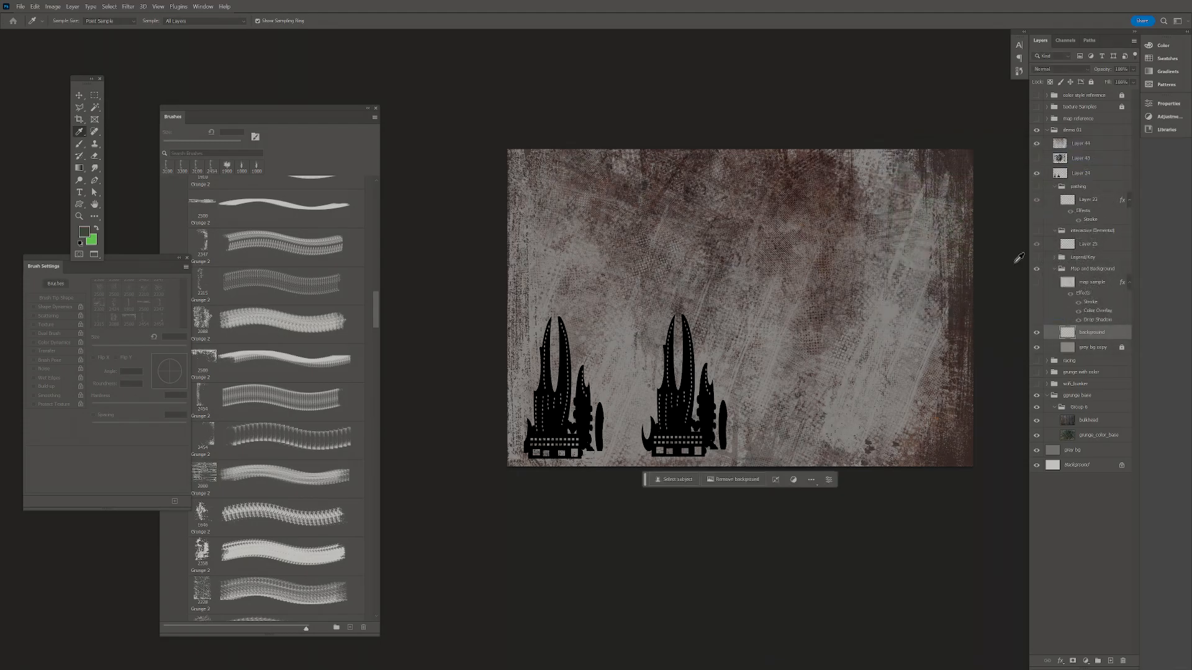
{"action": "key", "text": "alt+BackSpace"}
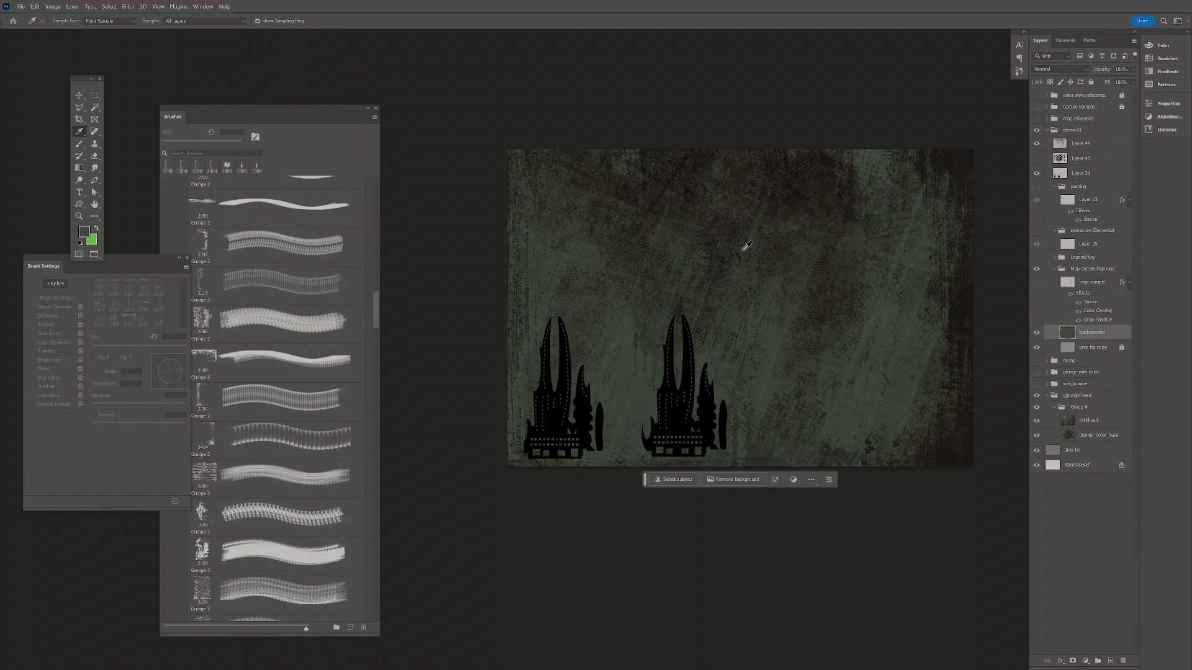
- Adjust the background layer's Hue/Saturation, raising the lightness to about +34 and slightly reducing the saturation
{"action": "key", "text": "ctrl+u"}
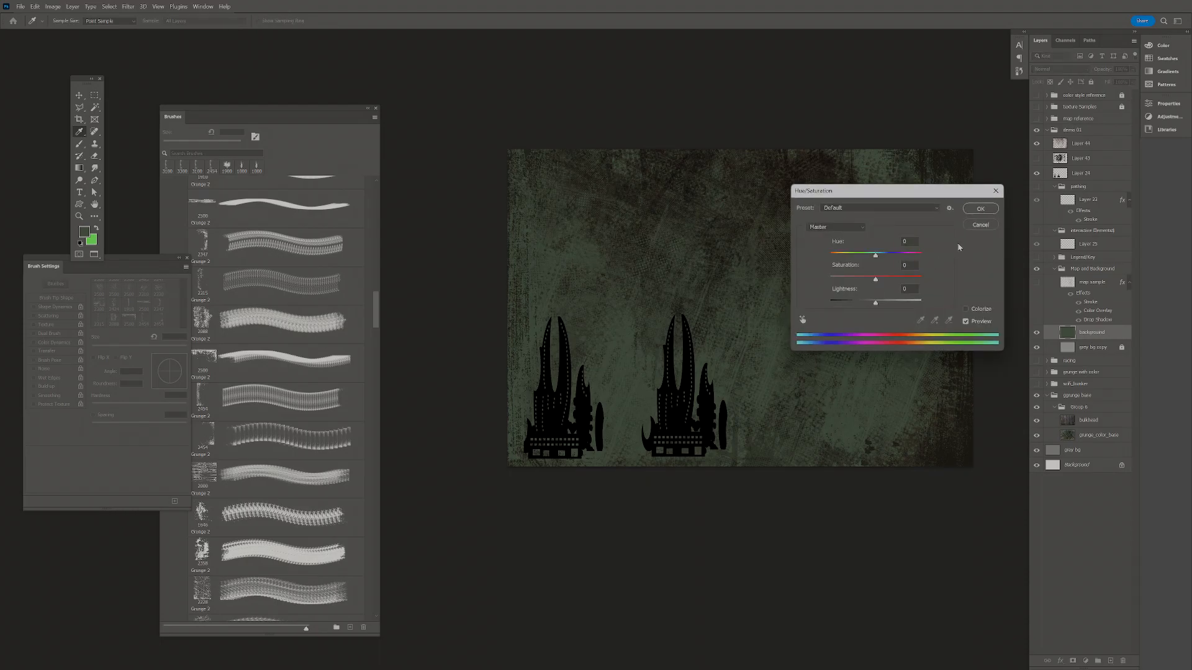
{"action": "left_click_drag", "start_coordinate": [883, 303], "coordinate": [892, 304]}
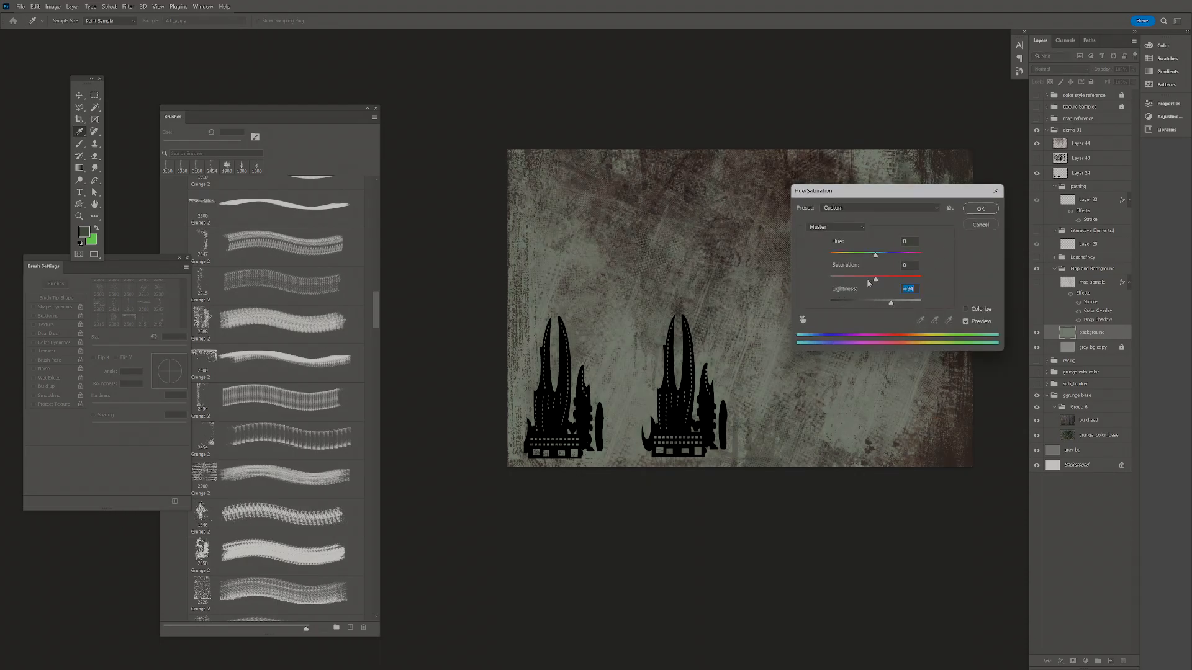
{"action": "left_click", "coordinate": [891, 280]}
{"action": "left_click_drag", "start_coordinate": [843, 282], "coordinate": [839, 282]}
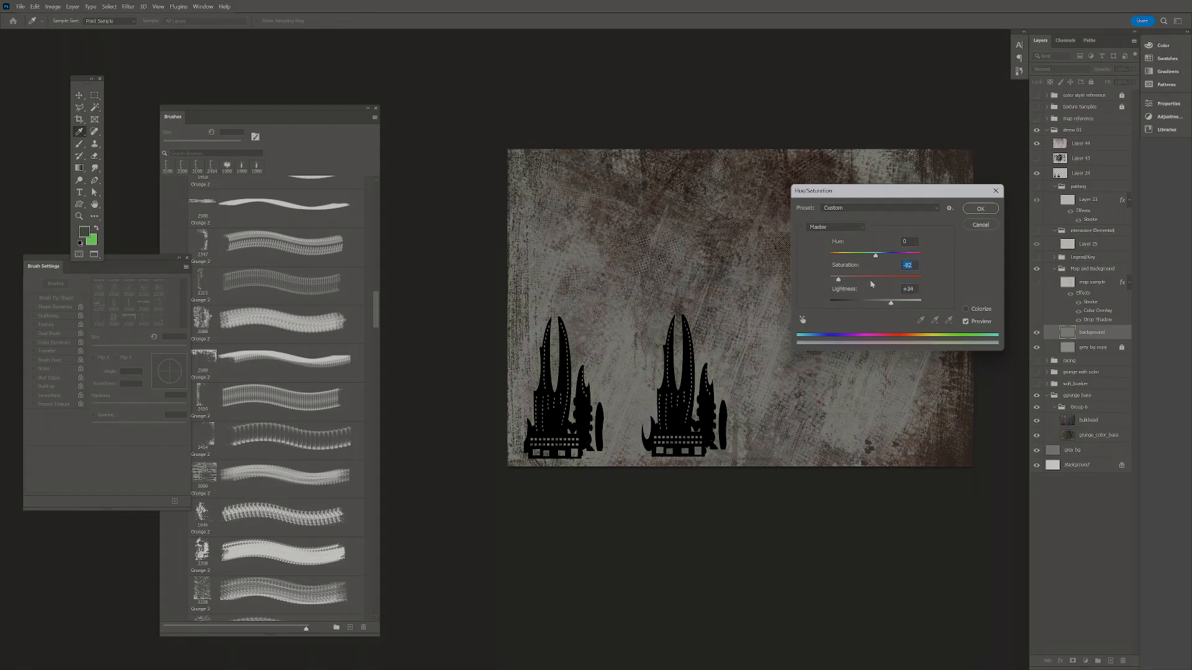
{"action": "left_click", "coordinate": [866, 279]}
{"action": "left_click", "coordinate": [902, 302]}
{"action": "left_click", "coordinate": [891, 303]}
{"action": "left_click", "coordinate": [980, 209]}
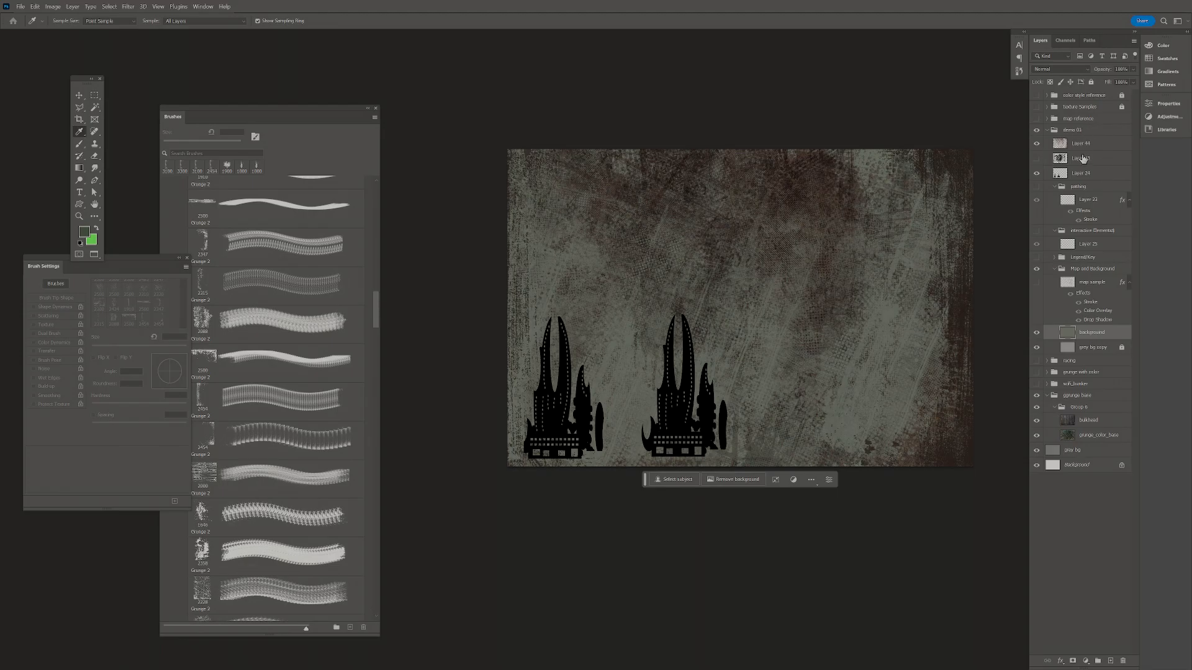
- Rename Layer 44 as grunge texture and set its blend mode to Normal
{"action": "left_click", "coordinate": [1083, 159]}
{"action": "left_click", "coordinate": [1081, 144]}
{"action": "double_click", "coordinate": [1081, 144]}
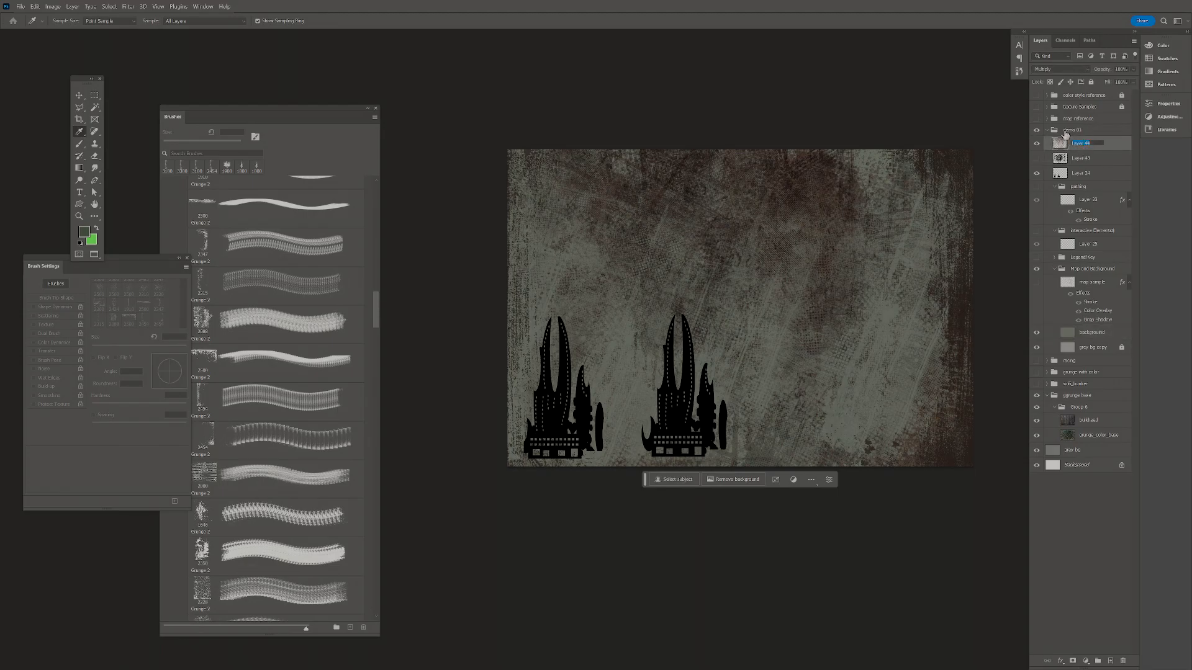
{"action": "type", "text": "01"}
{"action": "key", "text": "Return"}
{"action": "left_click", "coordinate": [1061, 70]}
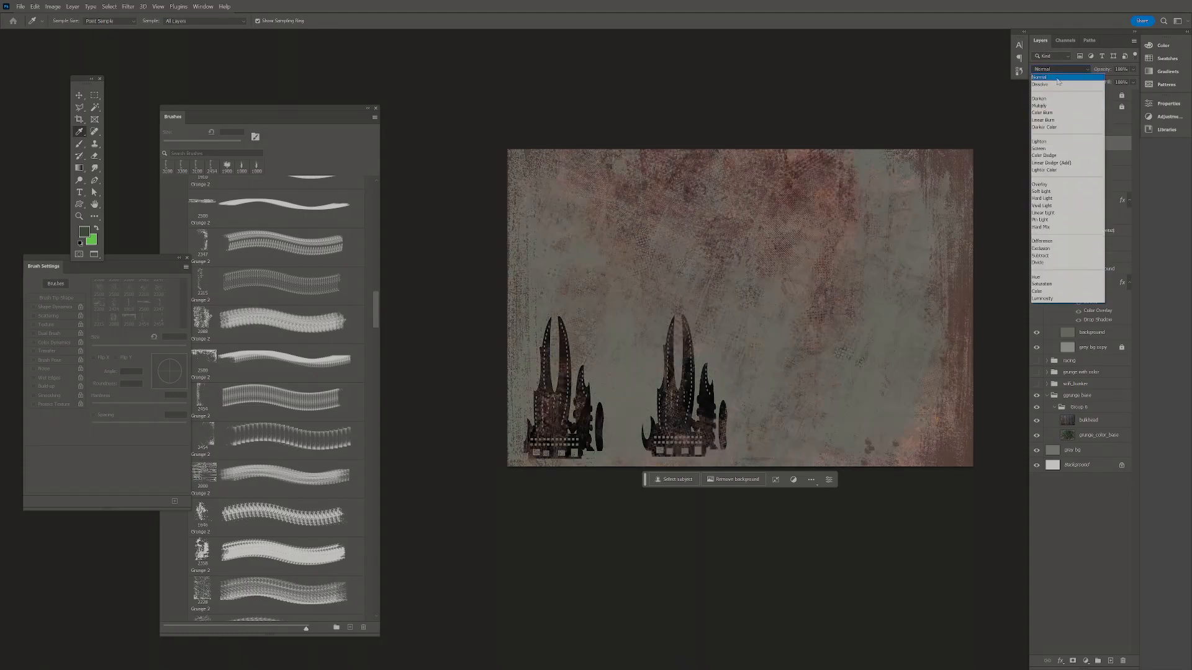
{"action": "left_click", "coordinate": [1062, 73]}
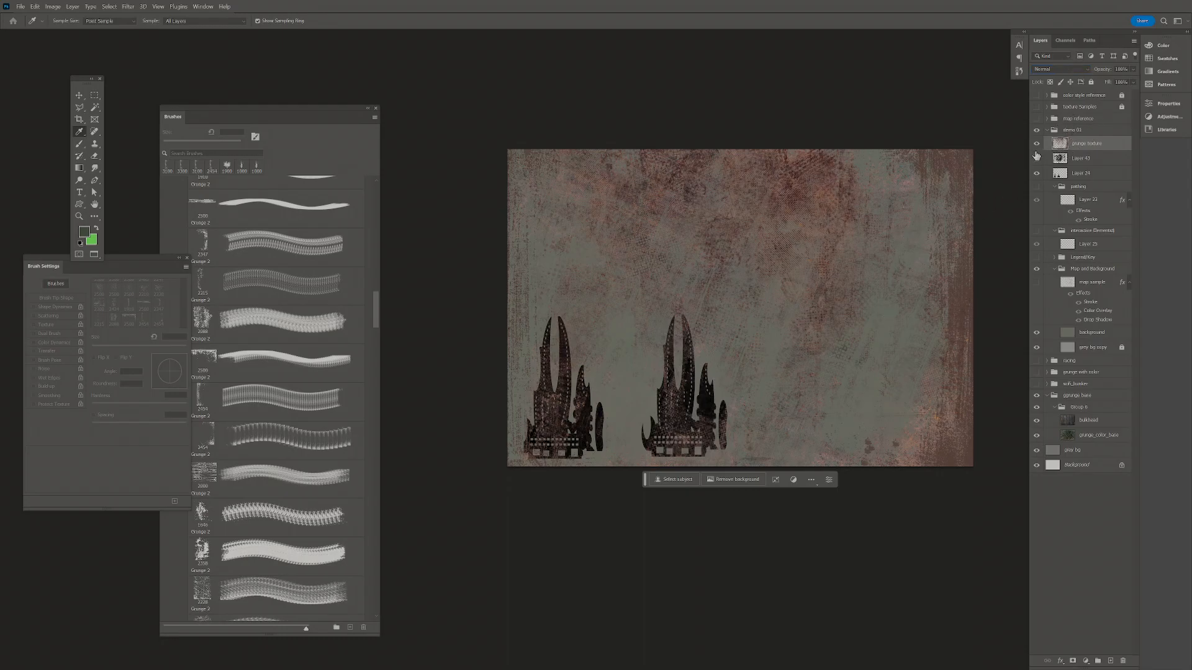
- Duplicate the grunge texture layer, merge the copy down into it, and check the texture over the towers up close
{"action": "key", "text": "ctrl+j"}
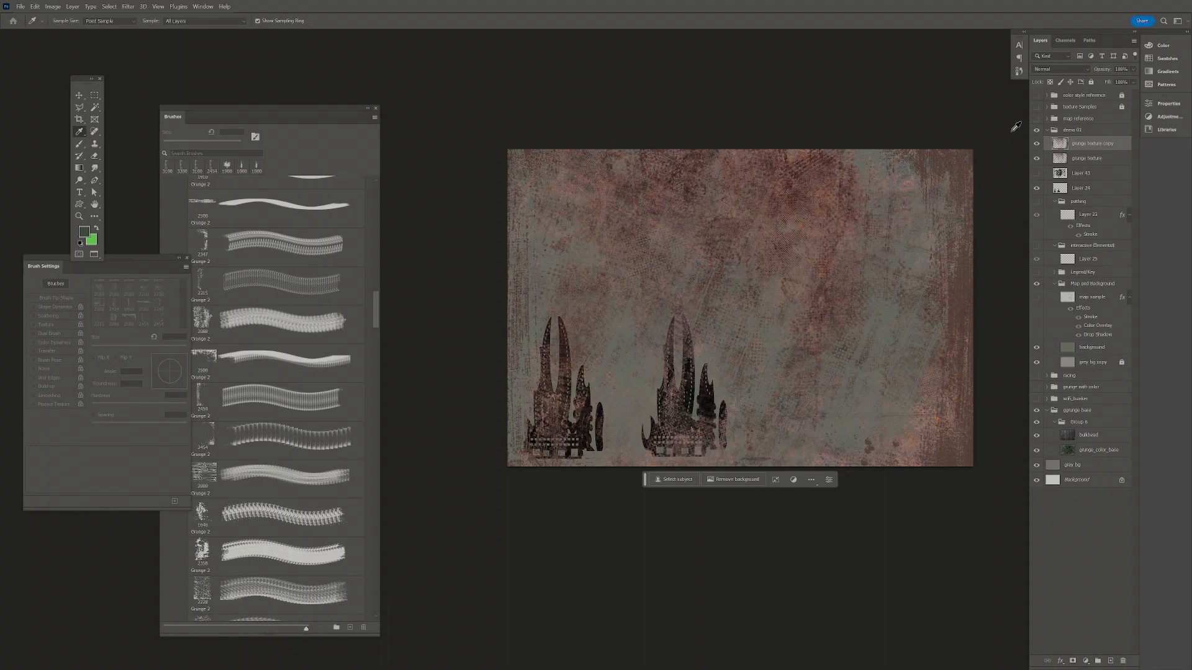
{"action": "left_click", "coordinate": [1090, 161]}
{"action": "left_click", "coordinate": [1083, 146]}
{"action": "key", "text": "Delete"}
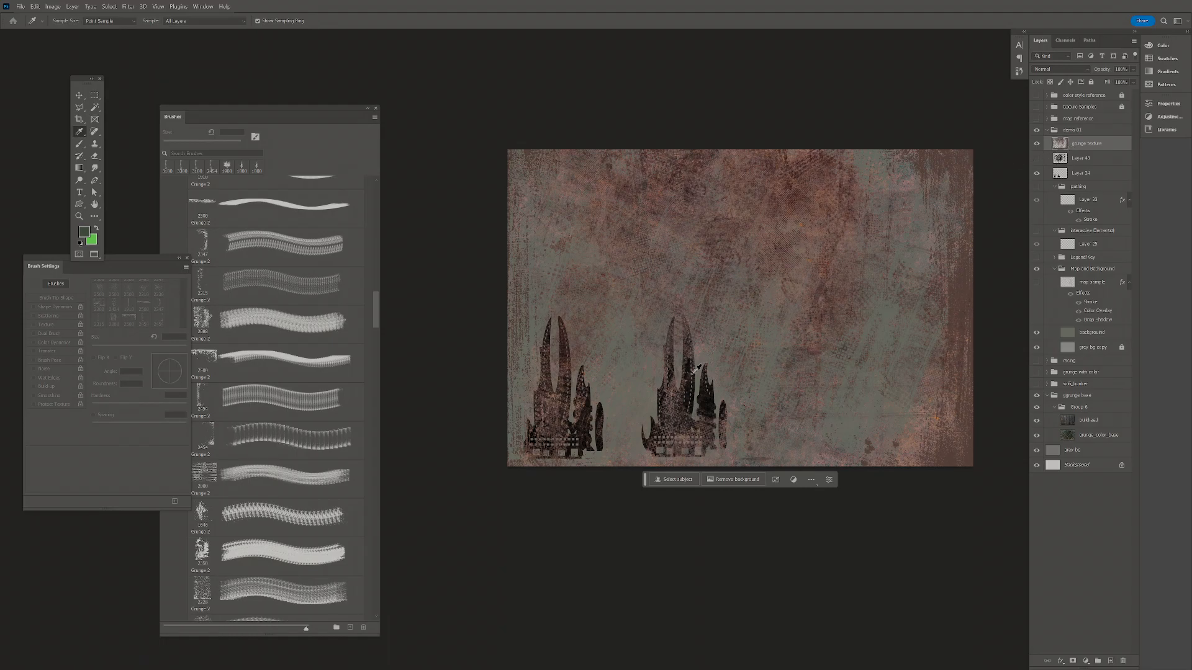
{"action": "key", "text": "z"}
{"action": "left_click", "coordinate": [661, 407]}
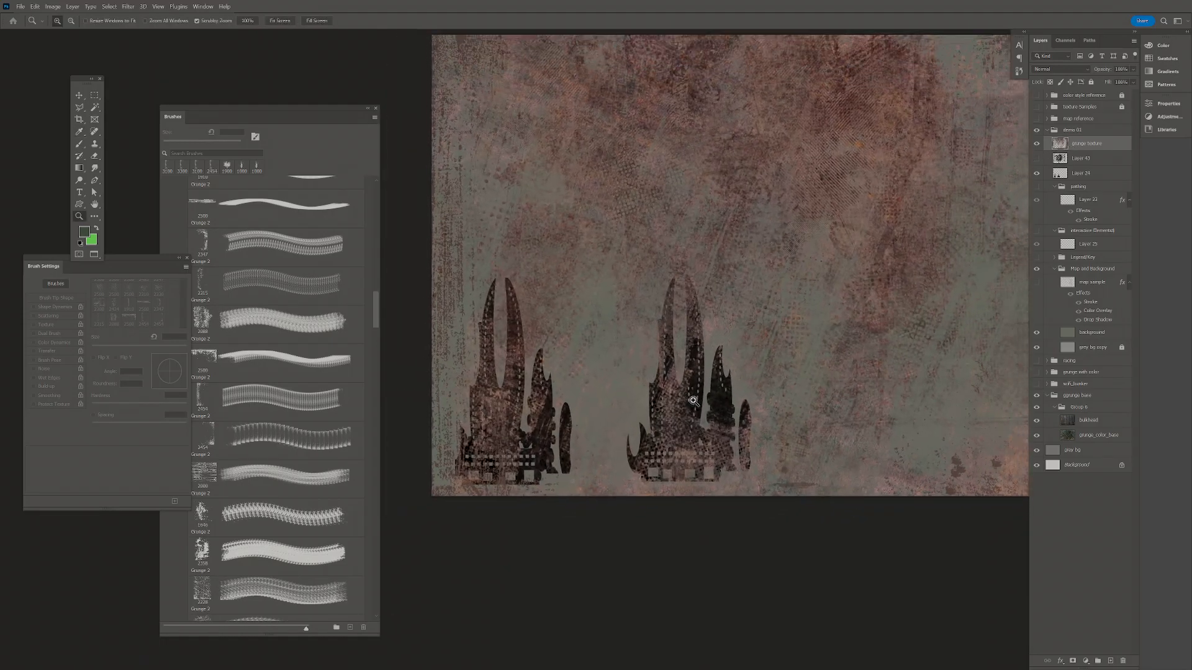
{"action": "left_click", "coordinate": [693, 401], "text": "alt"}
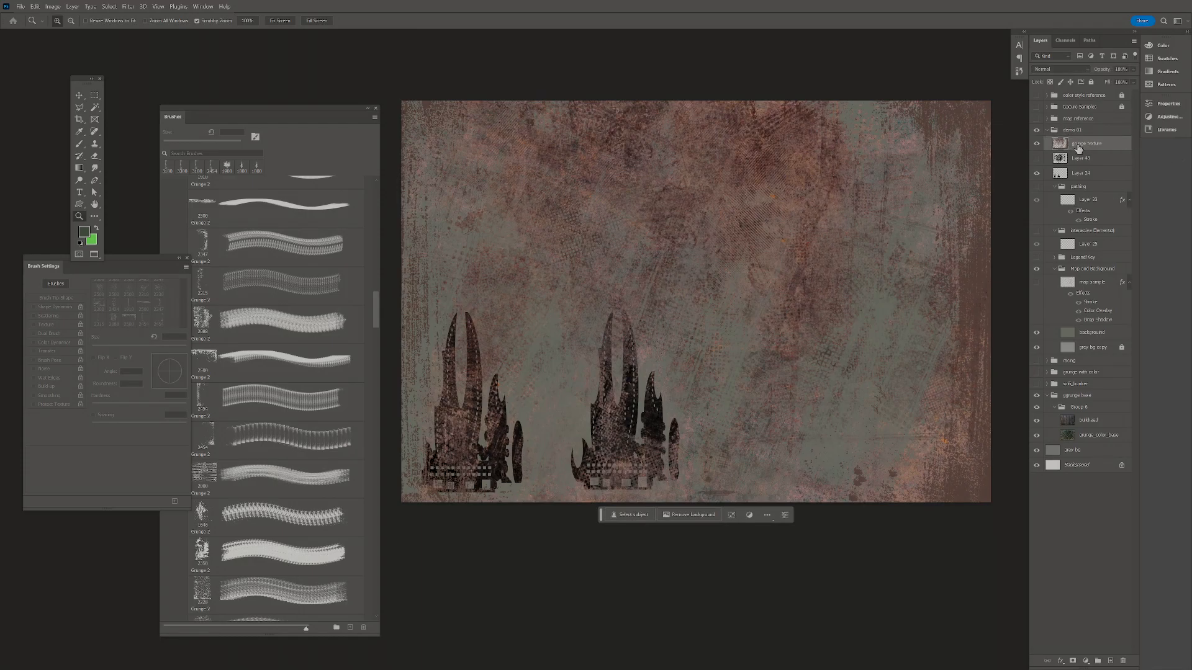
- Duplicate the grunge texture layer and flip the lower of the two layers vertically
{"action": "key", "text": "ctrl+j"}
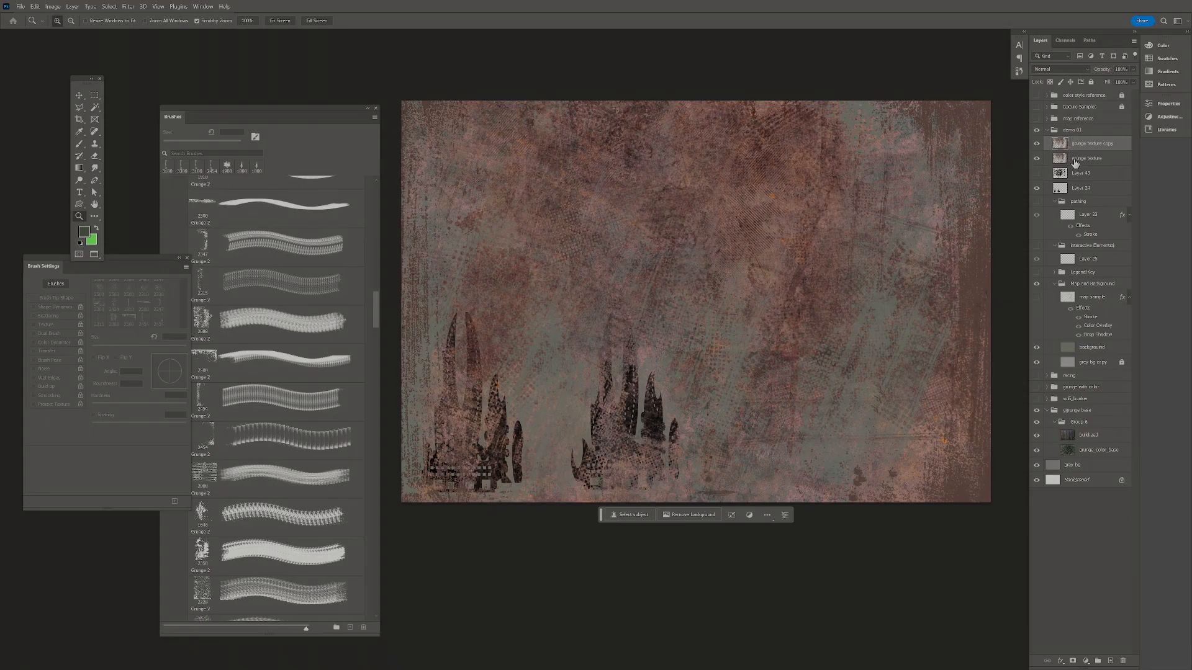
{"action": "key", "text": "ctrl+z"}
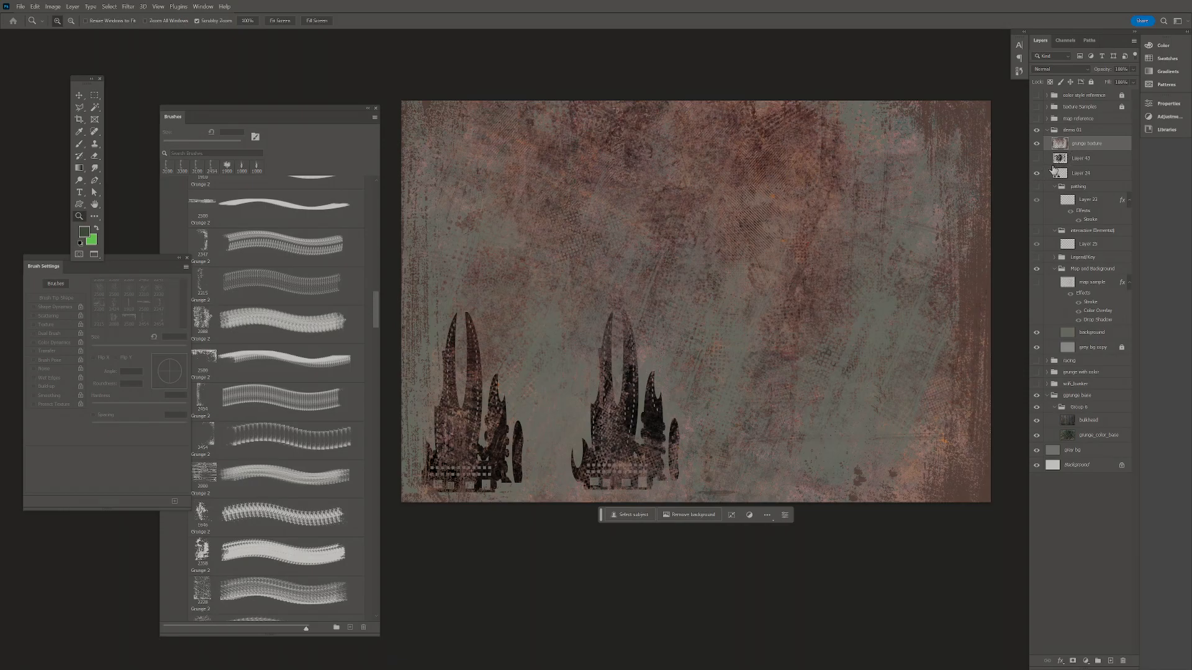
{"action": "key", "text": "ctrl+j"}
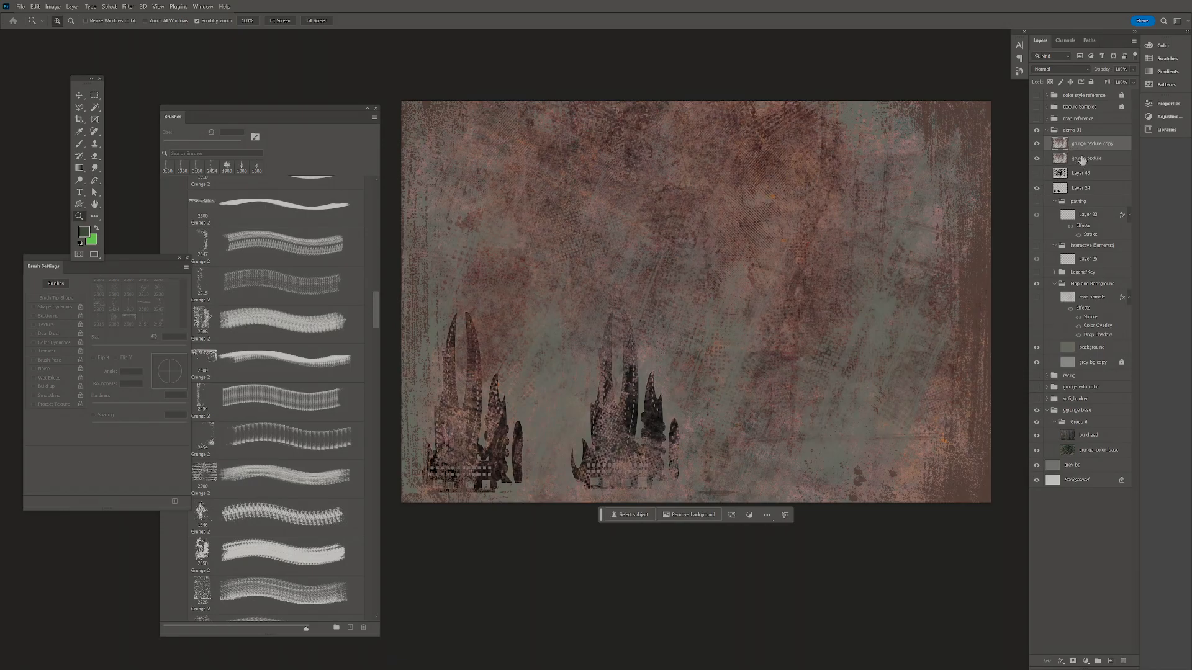
{"action": "left_click", "coordinate": [1081, 160]}
{"action": "key", "text": "ctrl+t"}
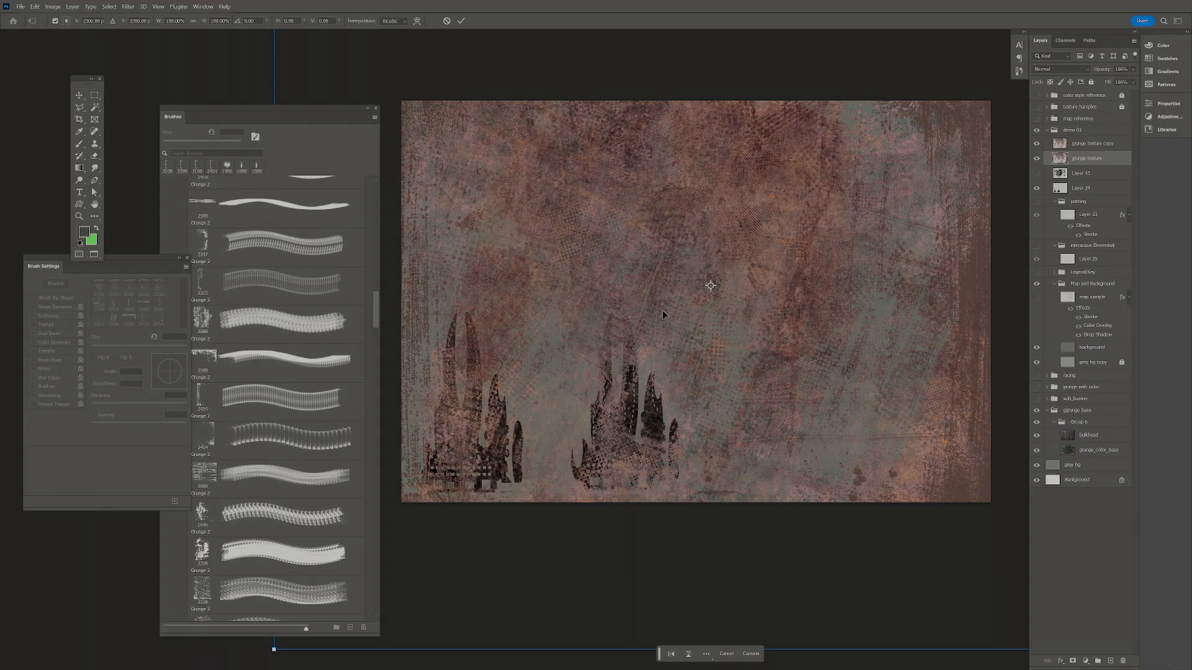
{"action": "right_click", "coordinate": [633, 283]}
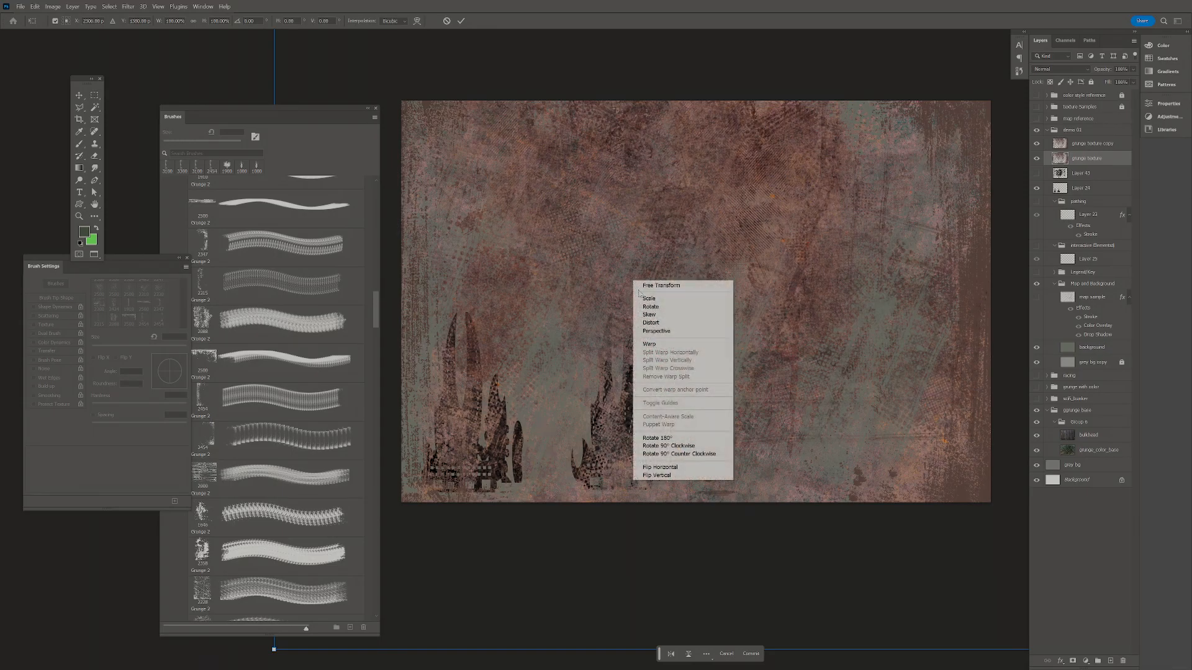
{"action": "left_click", "coordinate": [658, 476]}
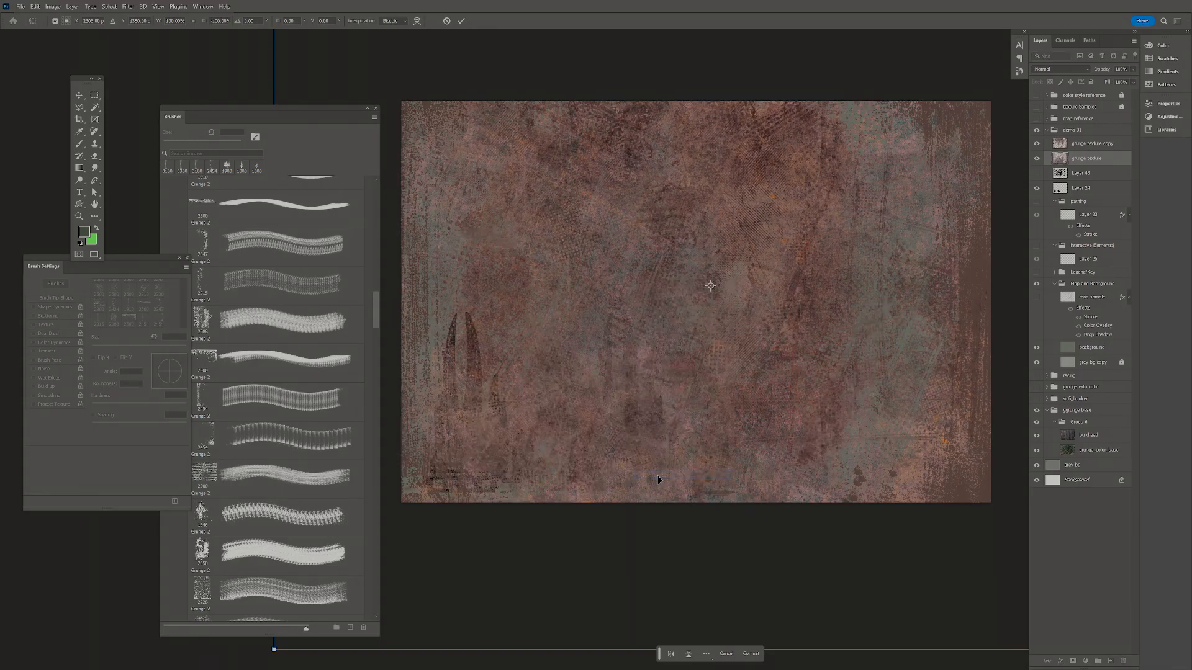
{"action": "key", "text": "Return"}
- Crop the document at its existing canvas edges with Delete Cropped Pixels enabled
{"action": "key", "text": "z"}
{"action": "key", "text": "c"}
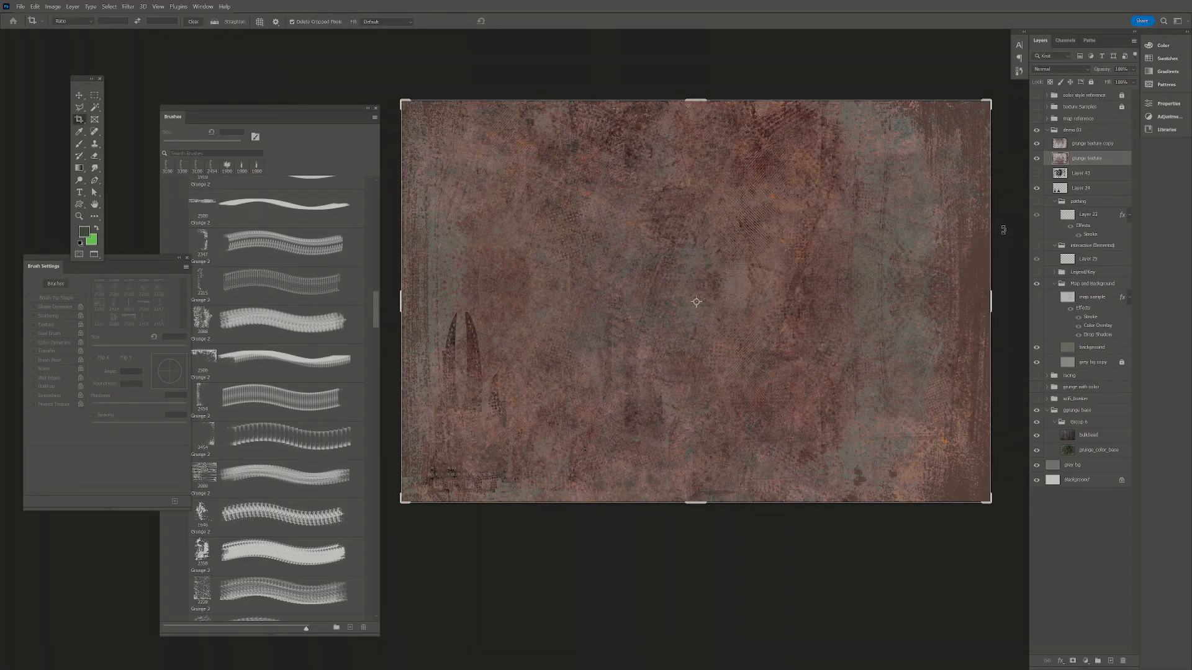
{"action": "left_click", "coordinate": [1004, 230]}
{"action": "key", "text": "Return"}
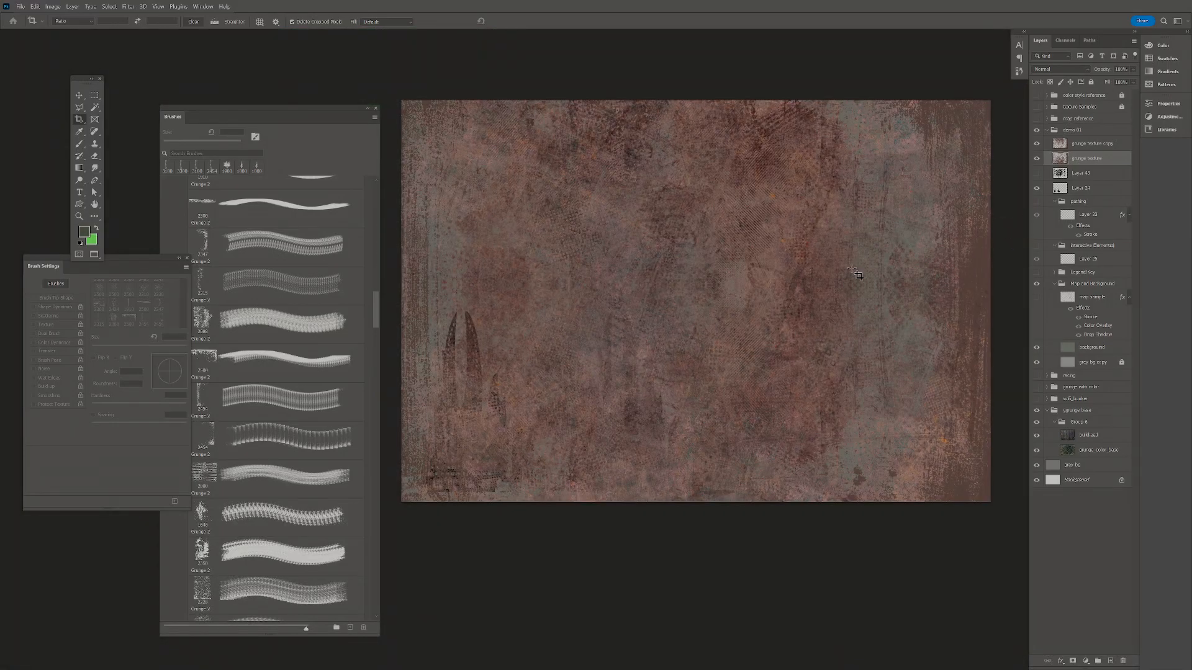
- Set the grunge texture copy layer's blend mode to Color Burn and slightly lower its opacity
{"action": "left_click", "coordinate": [1080, 144]}
{"action": "left_click", "coordinate": [1060, 69]}
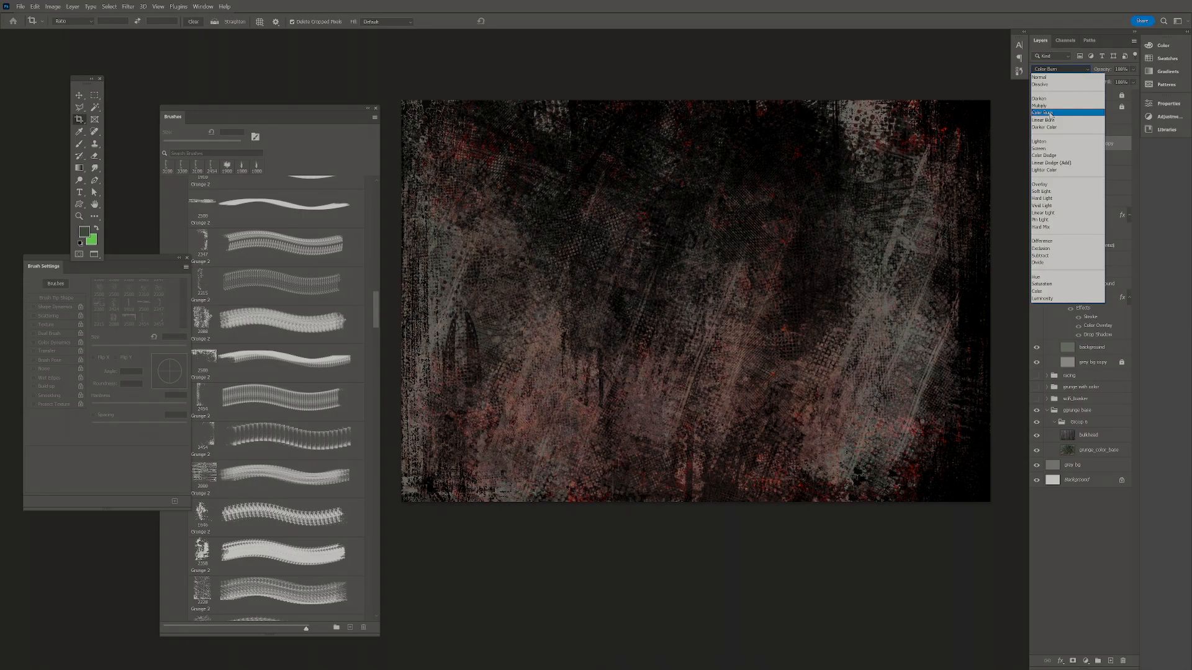
{"action": "left_click", "coordinate": [1049, 114]}
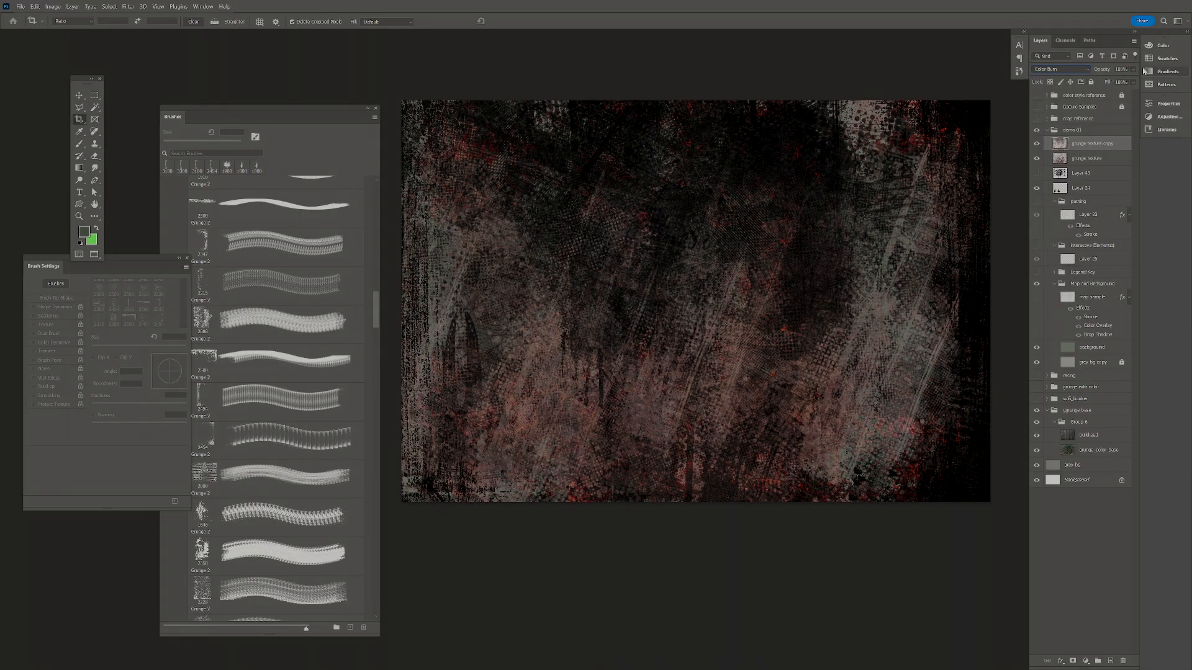
{"action": "left_click", "coordinate": [1080, 70]}
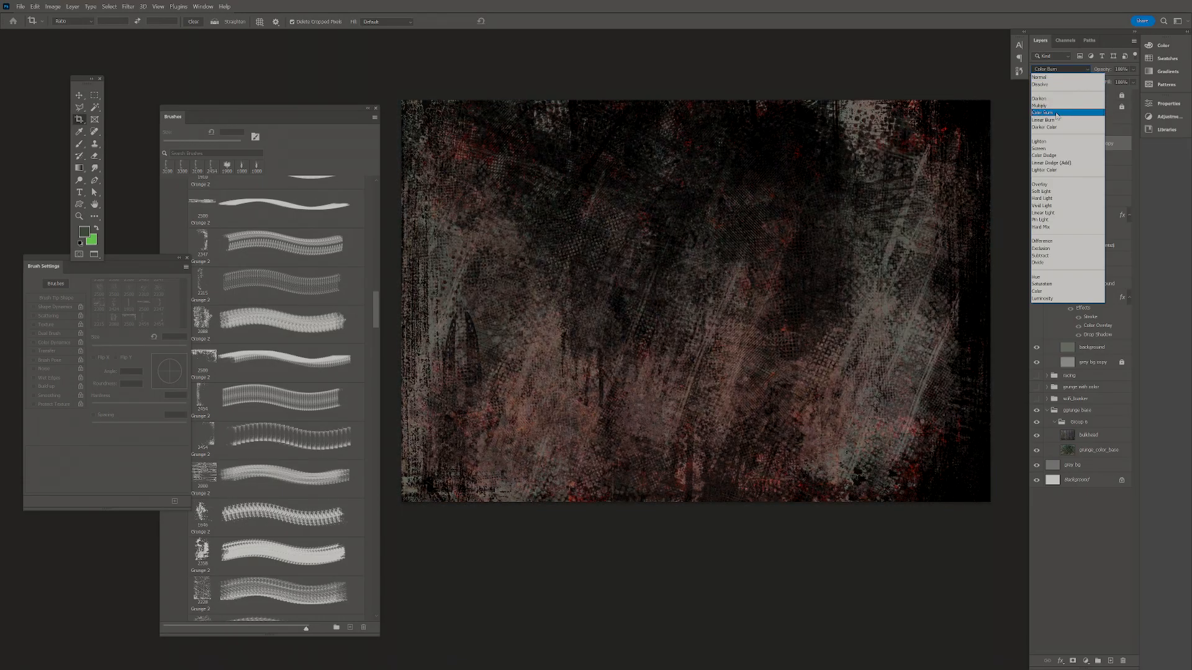
{"action": "left_click", "coordinate": [1057, 115]}
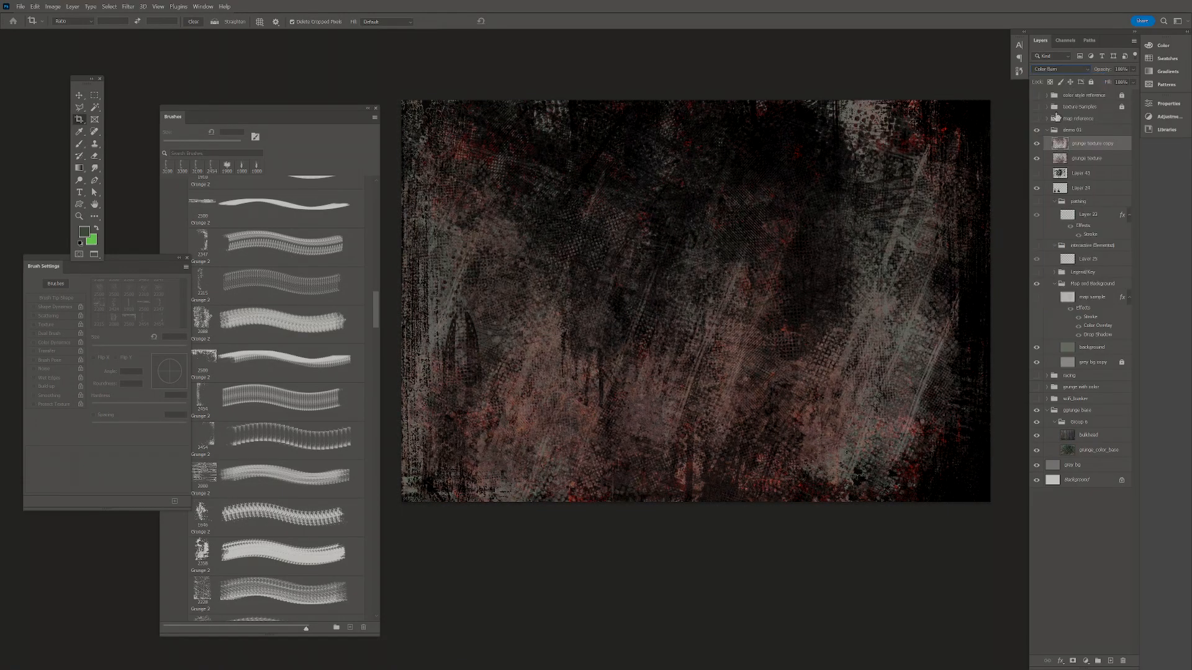
{"action": "left_click", "coordinate": [1133, 70]}
{"action": "left_click_drag", "start_coordinate": [1120, 81], "coordinate": [1122, 82]}
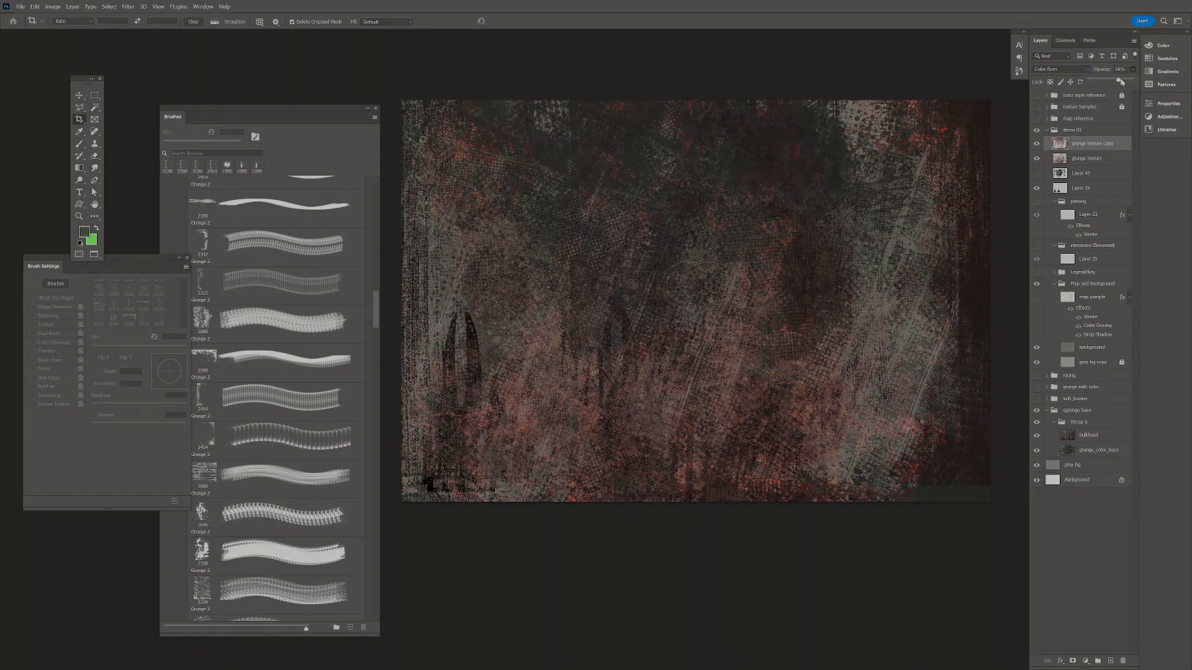
- Compare the image with each grunge layer hidden and shown, and set the grunge texture layer's blend mode to Linear Dodge (Add)
{"action": "left_click", "coordinate": [1037, 144]}
{"action": "left_click", "coordinate": [1038, 147]}
{"action": "left_click", "coordinate": [1037, 159]}
{"action": "left_click", "coordinate": [1037, 160]}
{"action": "left_click", "coordinate": [1036, 160]}
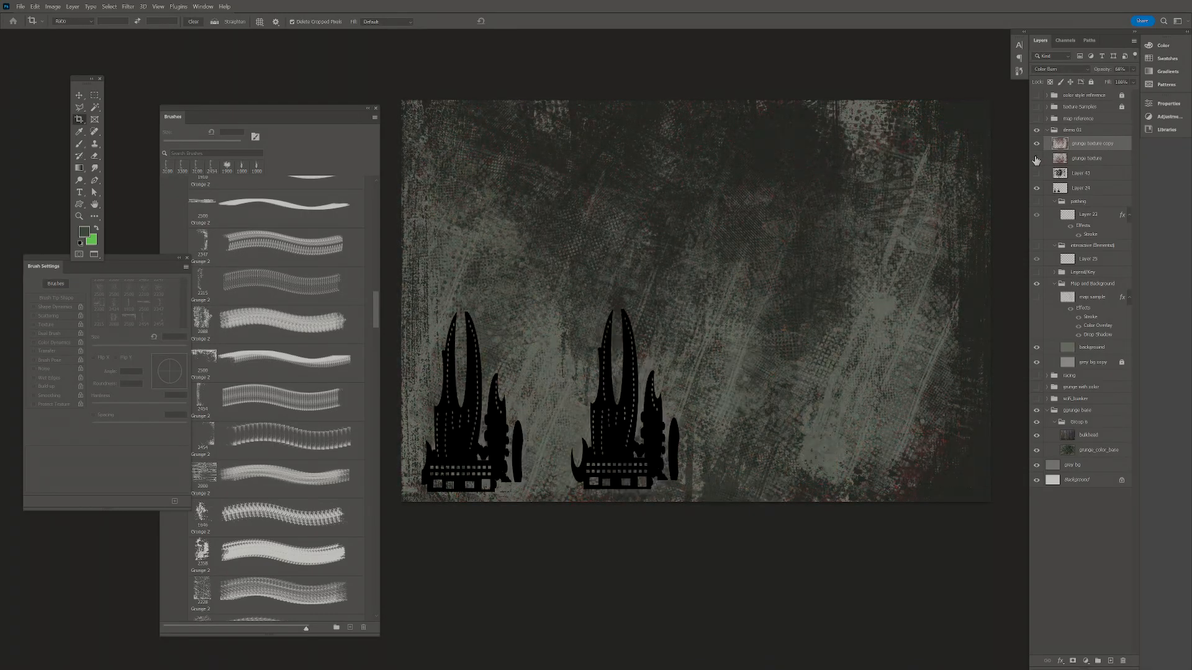
{"action": "left_click", "coordinate": [1036, 160]}
{"action": "left_click", "coordinate": [1081, 161]}
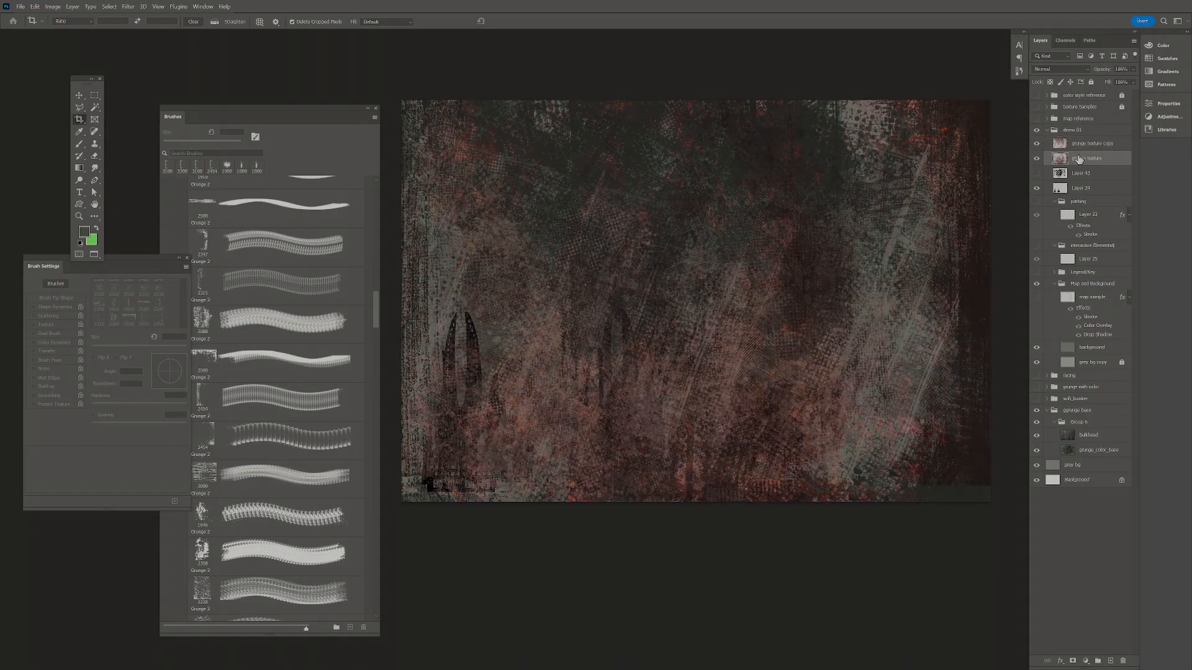
{"action": "left_click", "coordinate": [1086, 71]}
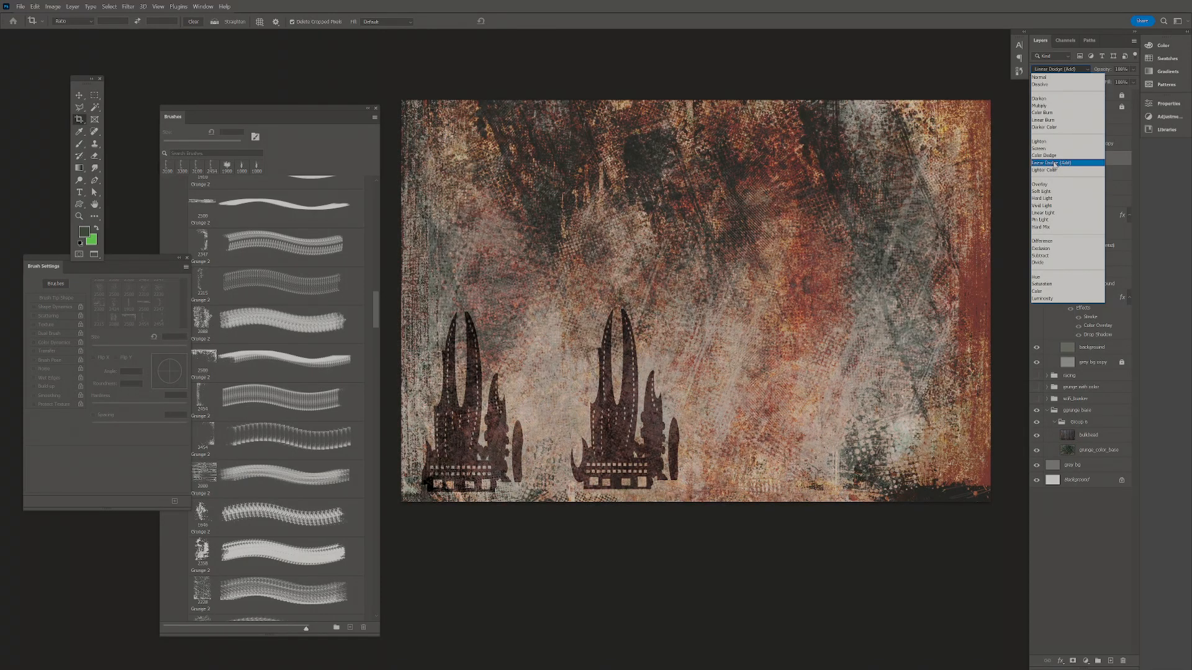
{"action": "left_click", "coordinate": [1053, 163]}
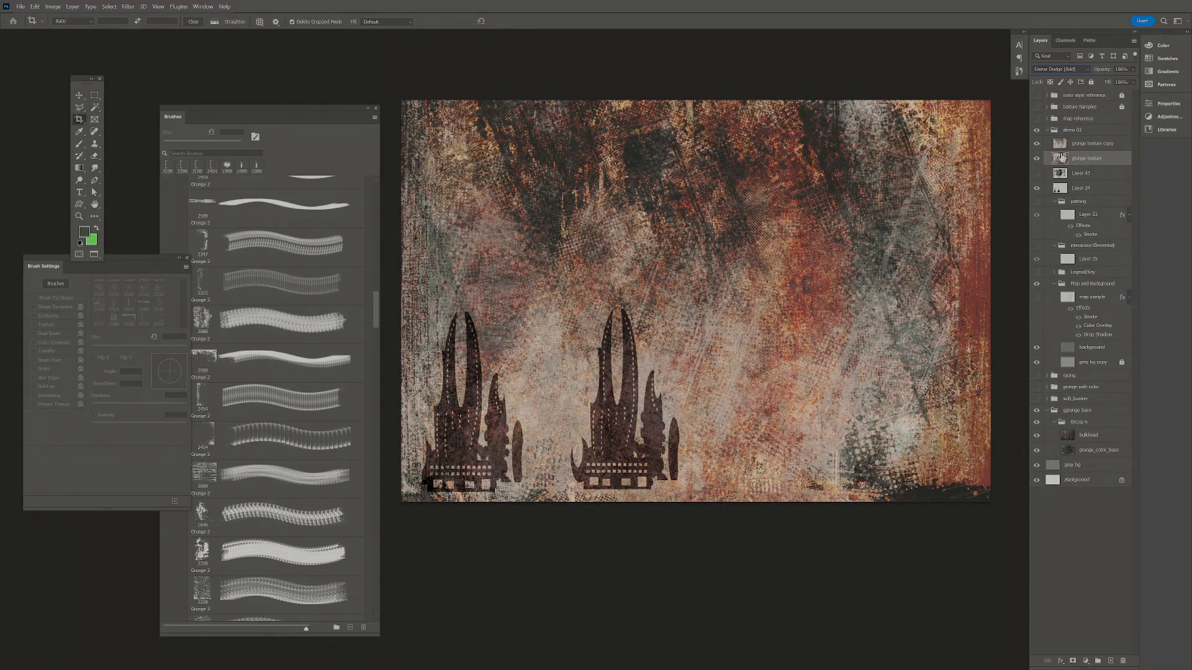
{"action": "left_click", "coordinate": [1036, 144]}
{"action": "left_click", "coordinate": [1036, 144]}
- Move the background layer directly beneath grunge texture and group it with both grunge texture layers as grunge layers
{"action": "left_click_drag", "start_coordinate": [1082, 349], "coordinate": [1082, 172]}
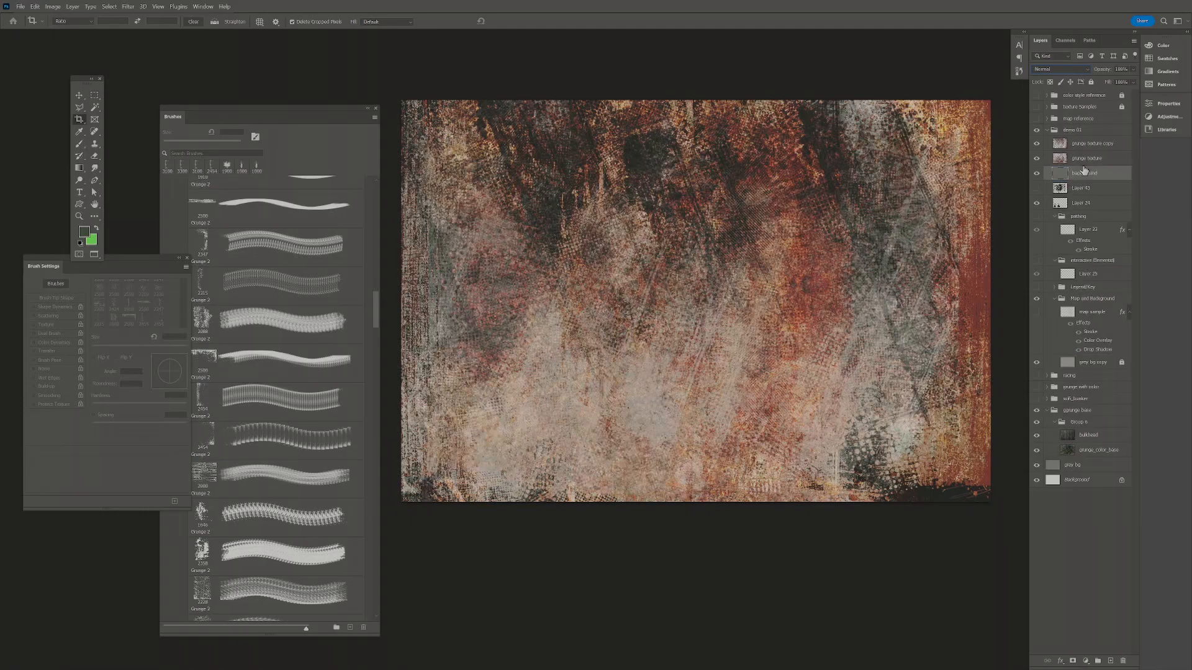
{"action": "left_click", "coordinate": [1080, 158]}
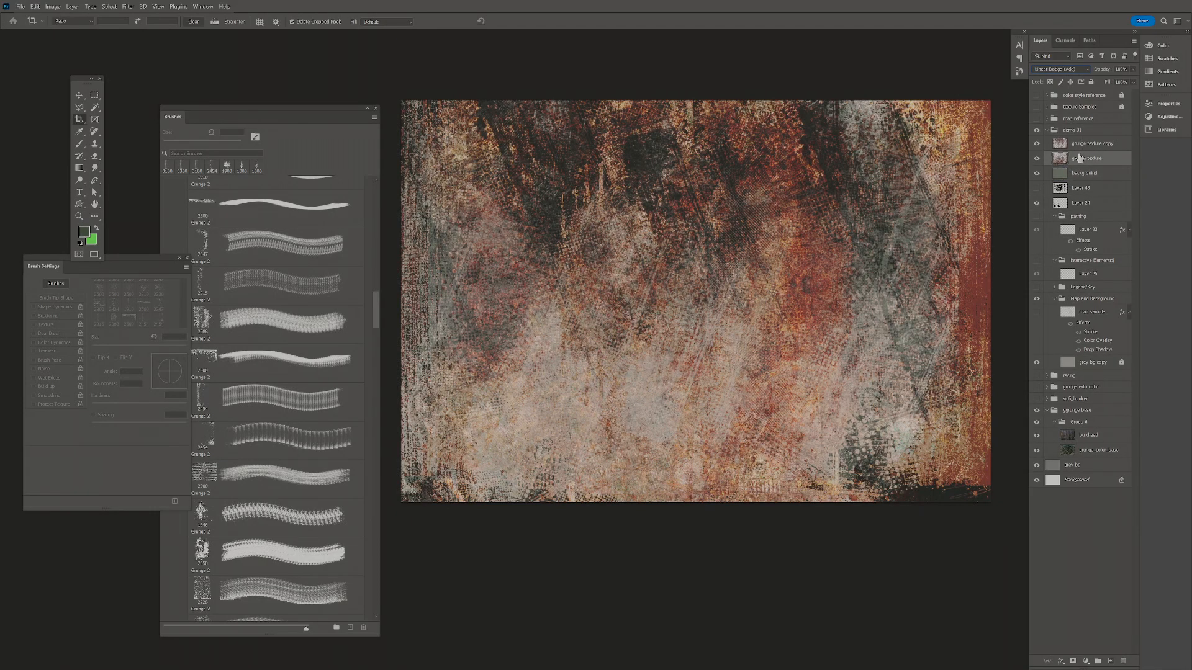
{"action": "left_click", "coordinate": [1092, 144]}
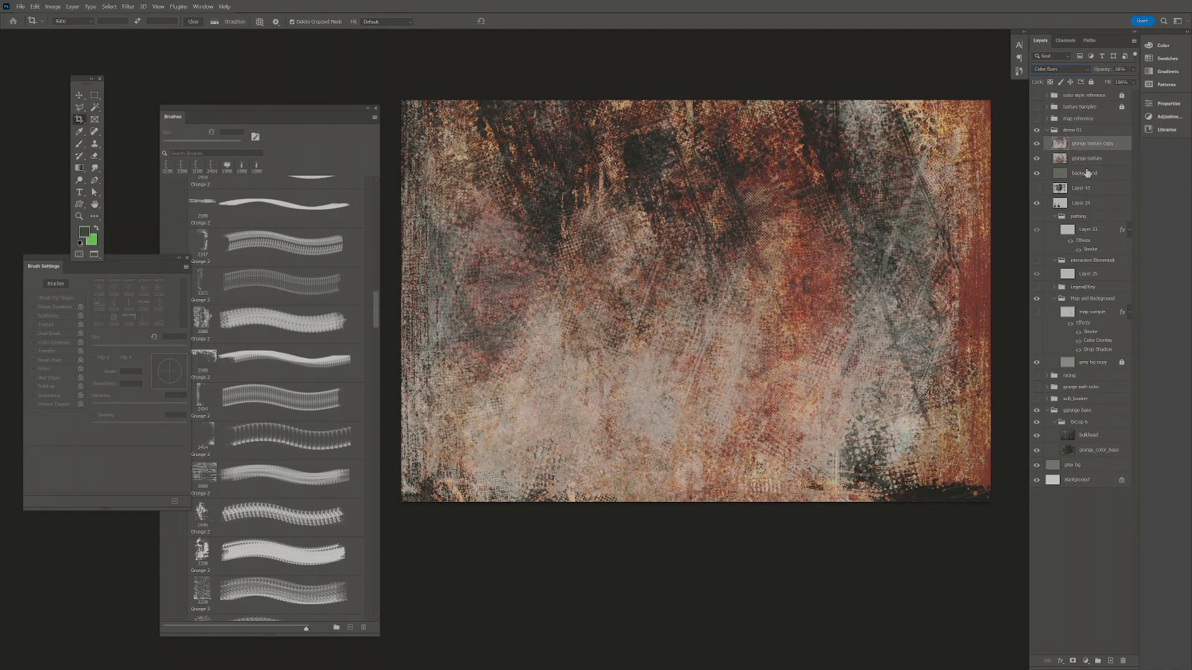
{"action": "left_click", "coordinate": [1086, 173], "text": "shift"}
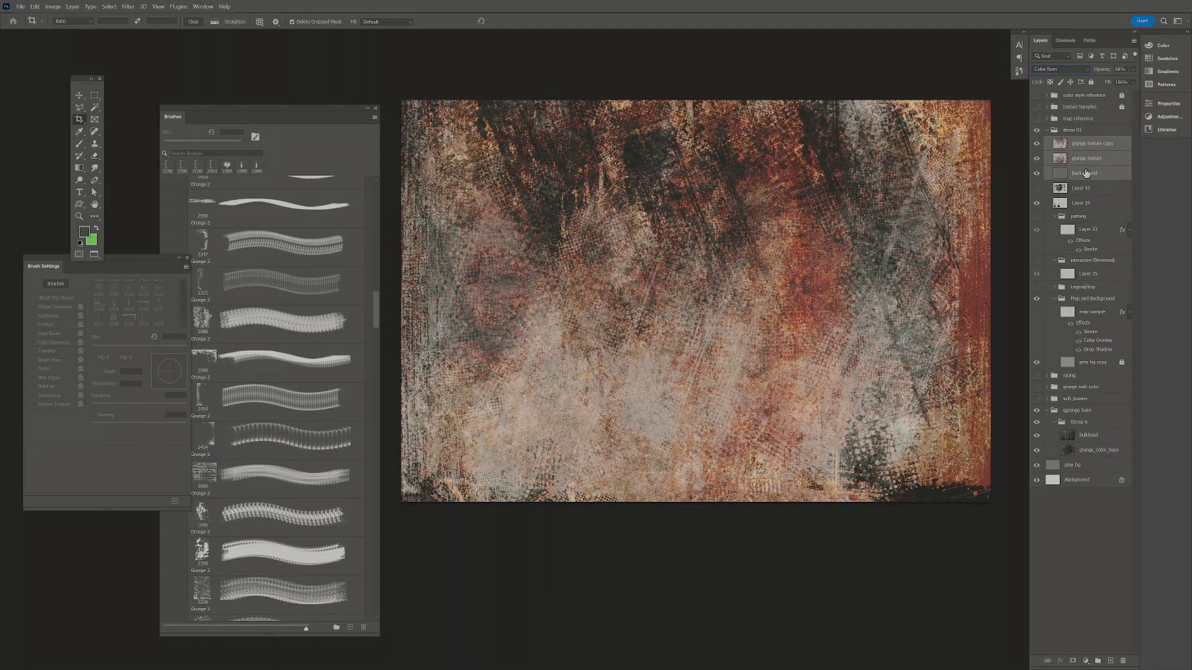
{"action": "key", "text": "ctrl+g"}
{"action": "double_click", "coordinate": [1077, 142]}
{"action": "type", "text": "gr"}
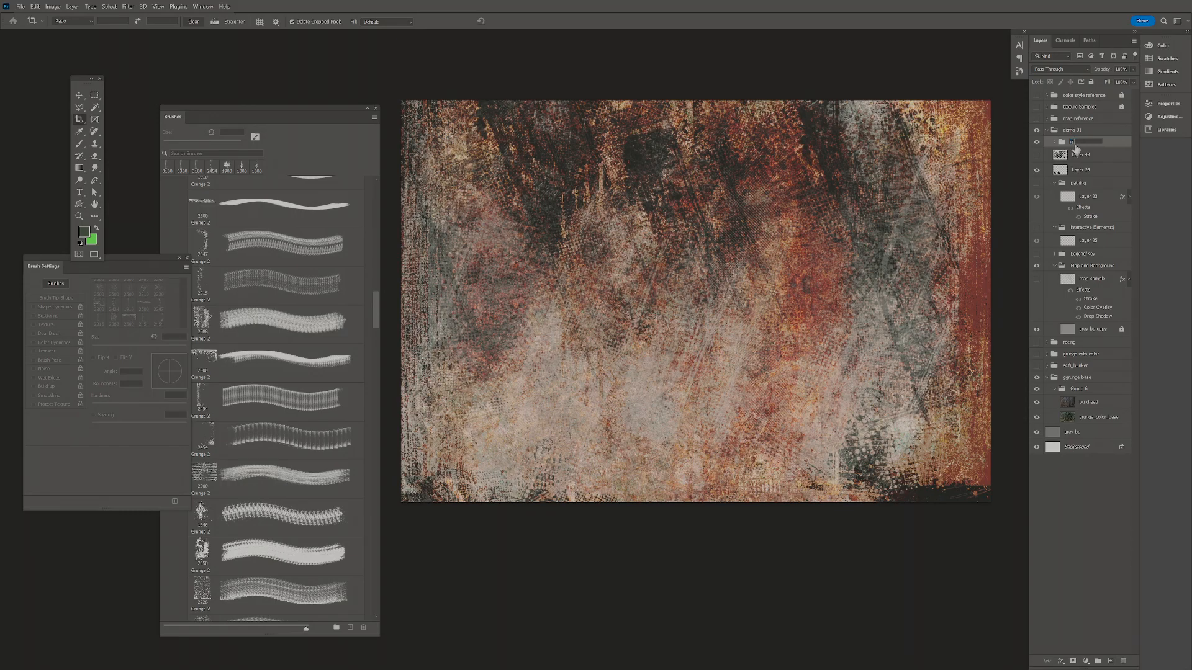
{"action": "type", "text": "unge layers"}
{"action": "key", "text": "Return"}
- Duplicate the grunge layers group, then rename the lower group as grunge layers original and hide it
{"action": "left_click_drag", "start_coordinate": [1079, 144], "coordinate": [1110, 659]}
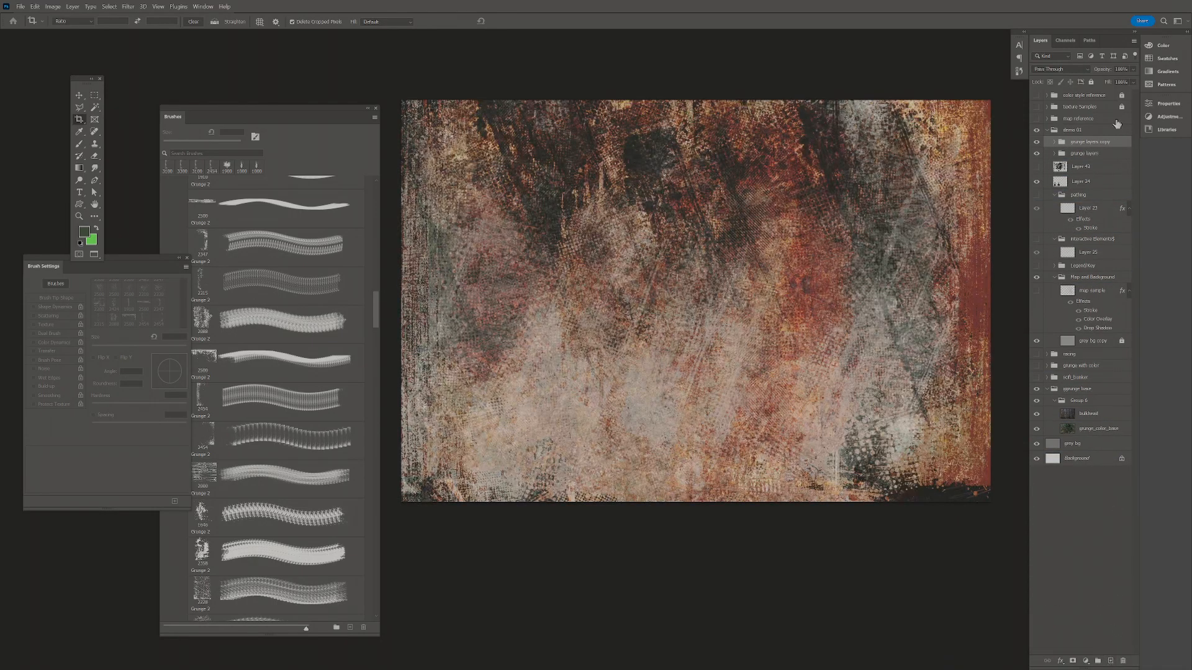
{"action": "left_click", "coordinate": [1036, 153]}
{"action": "double_click", "coordinate": [1098, 153]}
{"action": "type", "text": "images"}
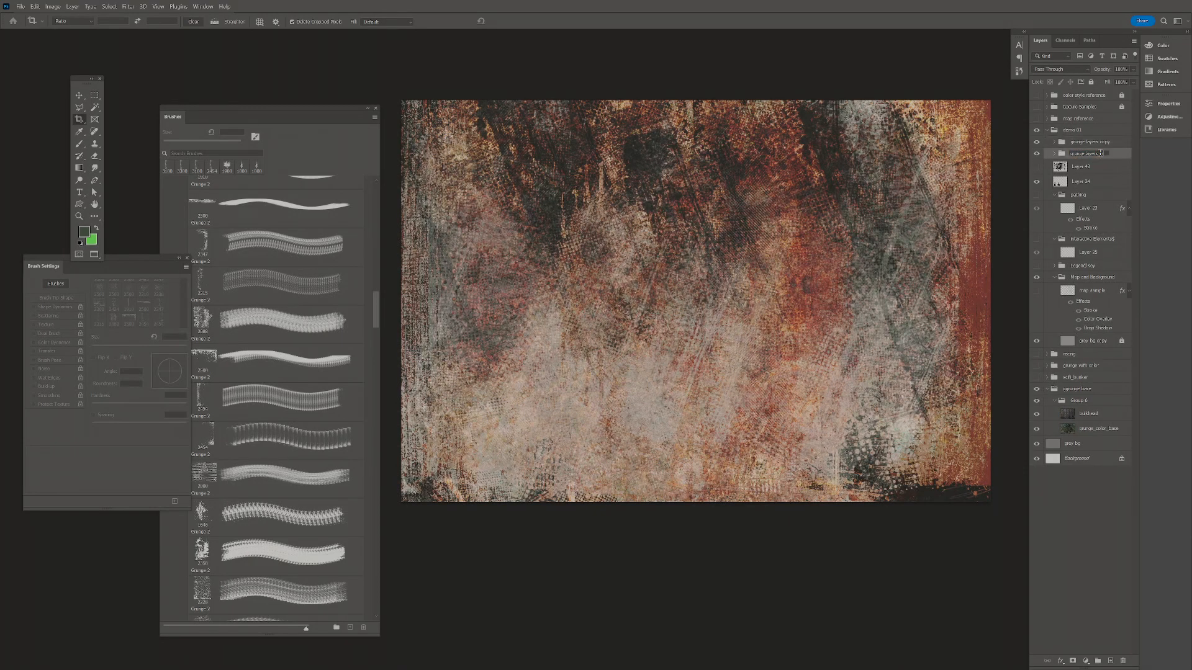
{"action": "key", "text": "Return"}
{"action": "left_click", "coordinate": [1036, 153]}
- Merge the grunge layers copy group into a single layer, then duplicate that layer and hide the lower one
{"action": "left_click", "coordinate": [1078, 143]}
{"action": "right_click", "coordinate": [1081, 142]}
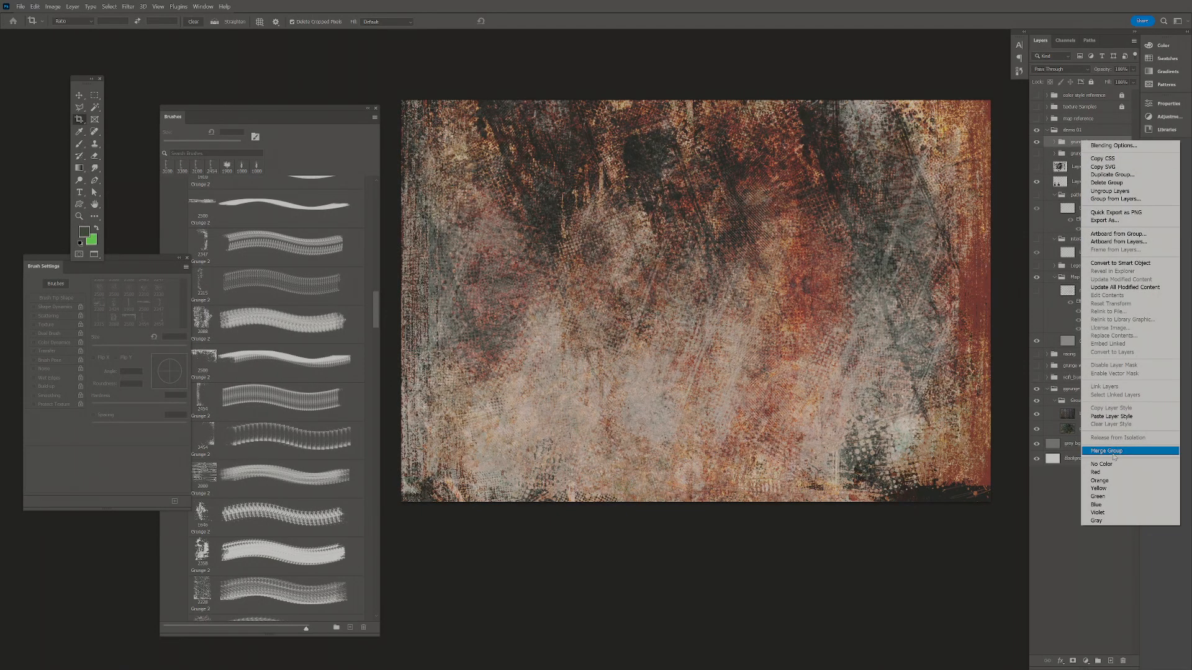
{"action": "left_click", "coordinate": [1114, 457]}
{"action": "left_click", "coordinate": [1035, 143]}
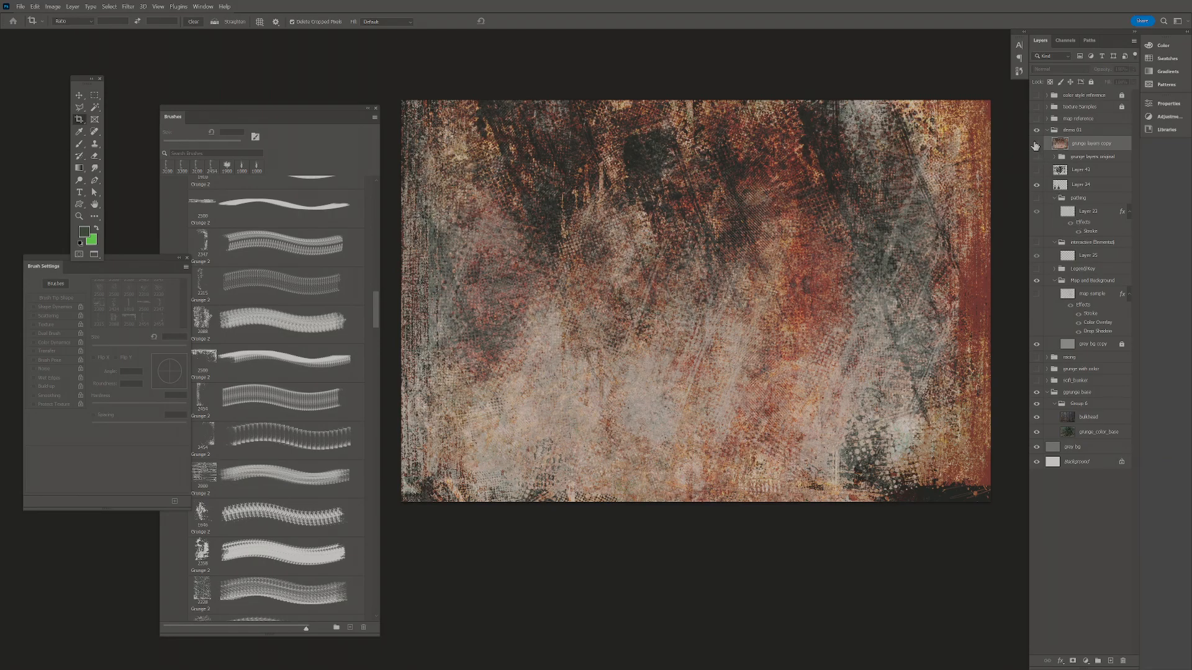
{"action": "left_click", "coordinate": [1035, 143]}
{"action": "key", "text": "ctrl+j"}
{"action": "left_click", "coordinate": [1036, 159]}
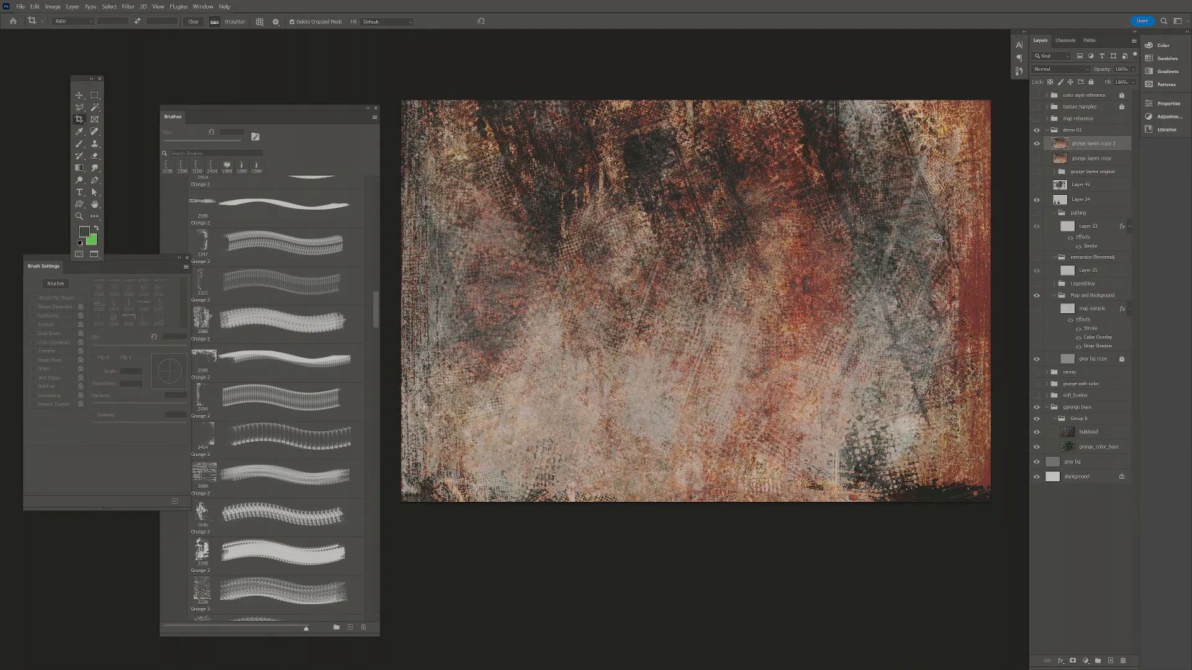
{"action": "key", "text": "ctrl+u"}
{"action": "mouse_move", "coordinate": [875, 278]}
{"action": "left_mouse_down"}
{"action": "mouse_move", "coordinate": [842, 281]}
{"action": "mouse_move", "coordinate": [893, 312]}
{"action": "left_mouse_up"}
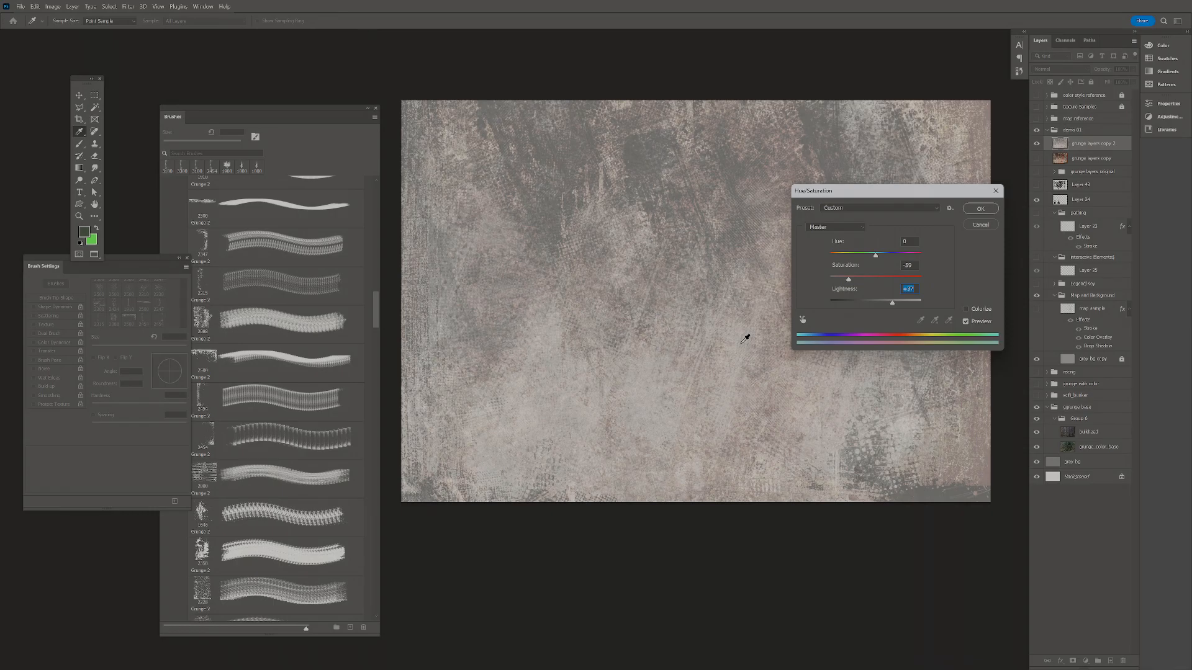
{"action": "key", "text": "Escape"}
{"action": "key", "text": "c"}
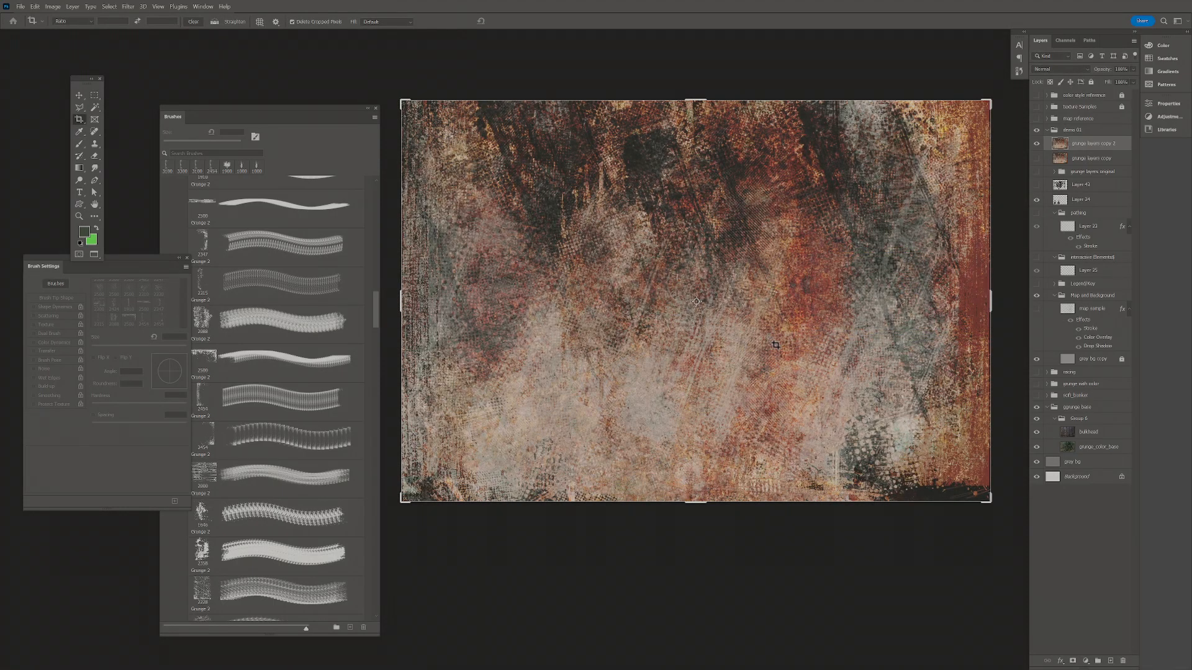
{"action": "key", "text": "Escape"}
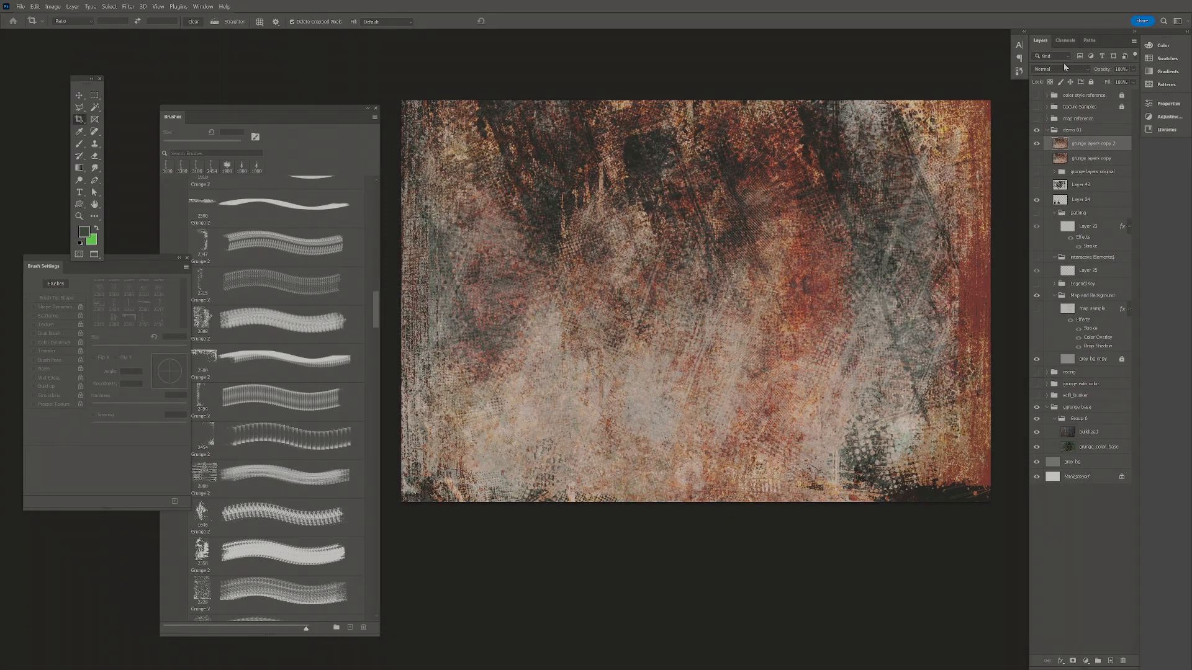
- Expand the color style reference group and rename the topmost grunge layer as grunge layers color Cyberpunk2077
{"action": "left_click", "coordinate": [1047, 97]}
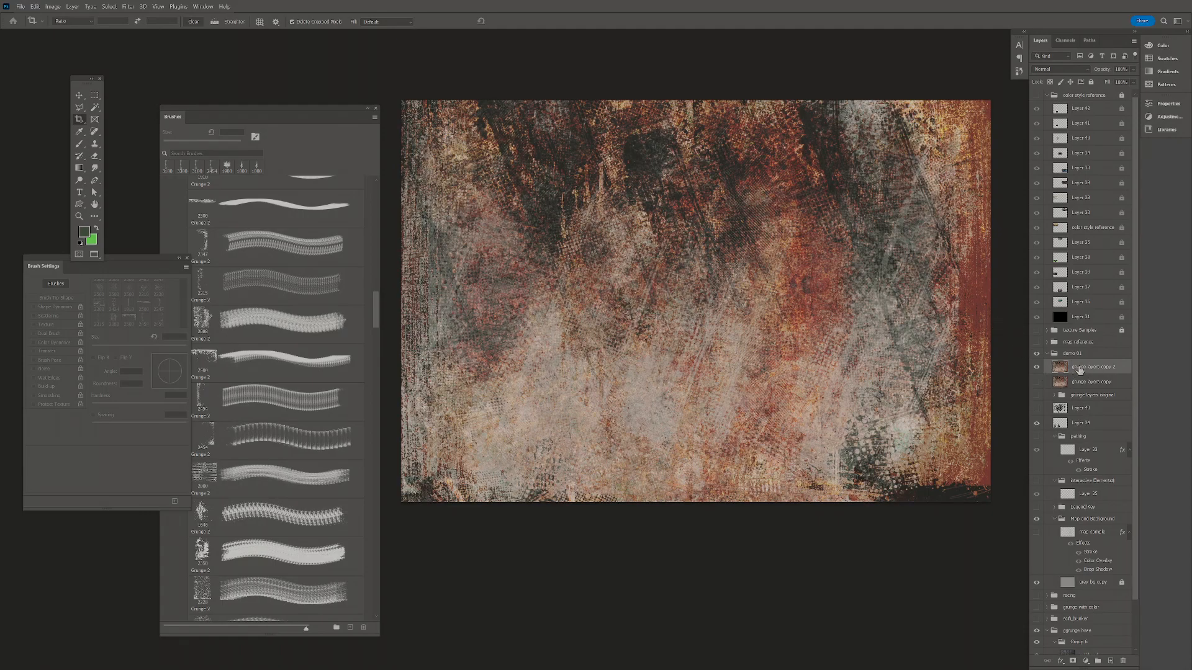
{"action": "double_click", "coordinate": [1085, 367]}
{"action": "left_click_drag", "start_coordinate": [1102, 367], "coordinate": [1145, 374]}
{"action": "type", "text": "color Cyberpunk2077"}
{"action": "key", "text": "Return"}
- Duplicate the grunge layers color Cyberpunk2077 layer and rename the duplicate as grunge layers borderlands
{"action": "key", "text": "ctrl+j"}
{"action": "double_click", "coordinate": [1088, 367]}
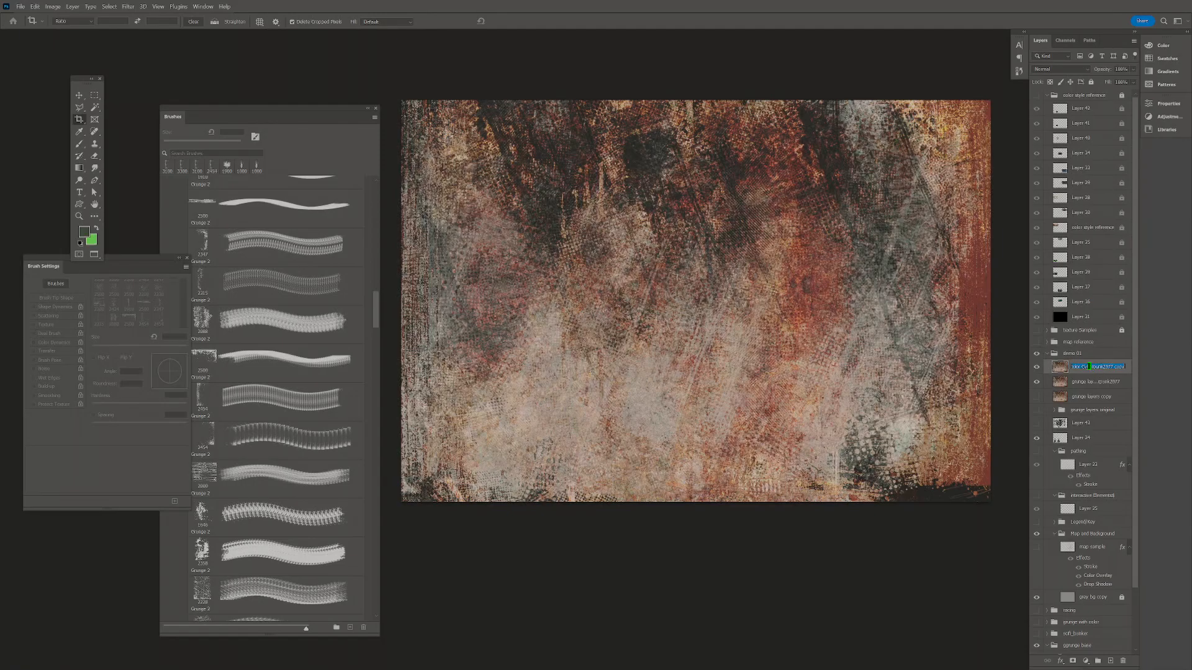
{"action": "left_click_drag", "start_coordinate": [1084, 367], "coordinate": [1141, 369]}
{"action": "key", "text": "BackSpace"}
{"action": "key", "text": "Return"}
{"action": "double_click", "coordinate": [1106, 367]}
{"action": "key", "text": "BackSpace"}
{"action": "type", "text": "borders"}
{"action": "key", "text": "Return"}
- Duplicate the borderlands layer as grunge layers outerworlds, then hide both layers and select the Cyberpunk2077 layer
{"action": "key", "text": "ctrl+j"}
{"action": "double_click", "coordinate": [1096, 367]}
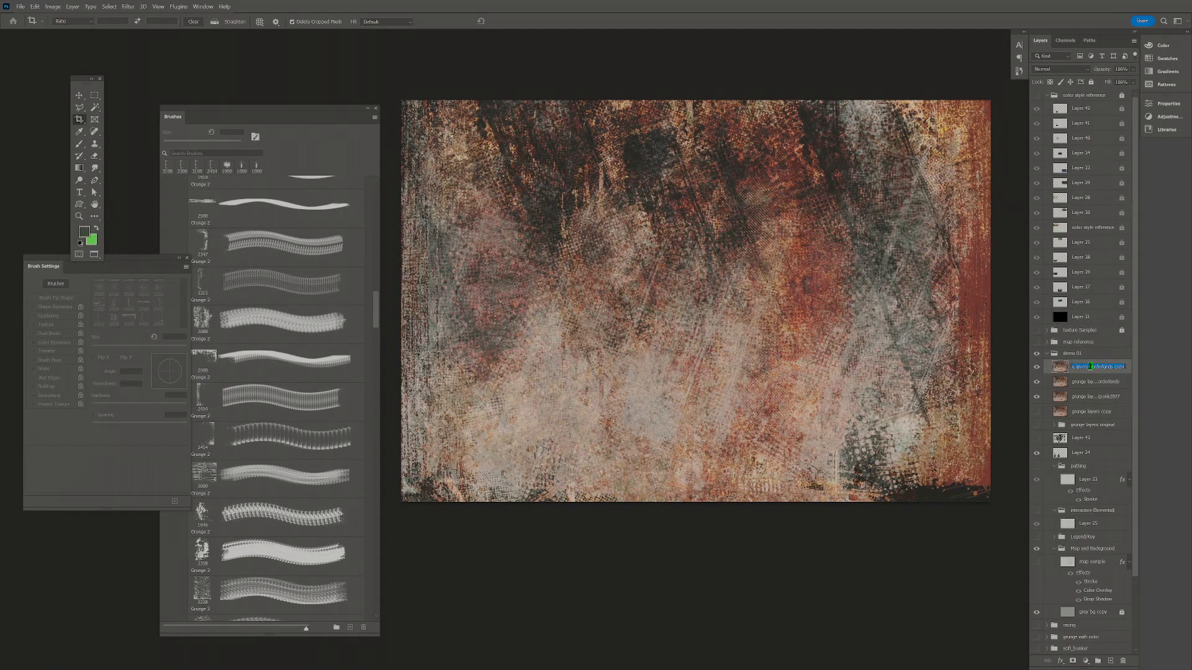
{"action": "left_click", "coordinate": [1088, 367]}
{"action": "left_click_drag", "start_coordinate": [1090, 367], "coordinate": [1168, 367]}
{"action": "type", "text": "out"}
{"action": "key", "text": "Return"}
{"action": "left_click", "coordinate": [1036, 367]}
{"action": "left_click", "coordinate": [1036, 382]}
{"action": "left_click", "coordinate": [1086, 396]}
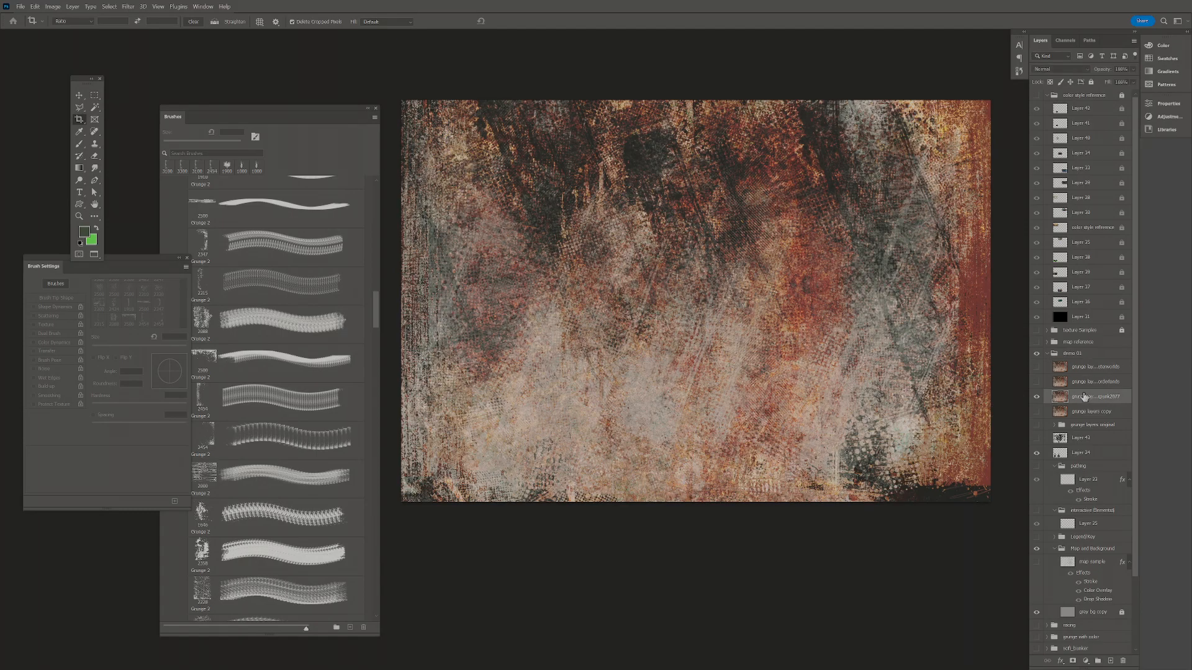
{"action": "left_click", "coordinate": [56, 7]}
{"action": "mouse_move", "coordinate": [74, 29]}
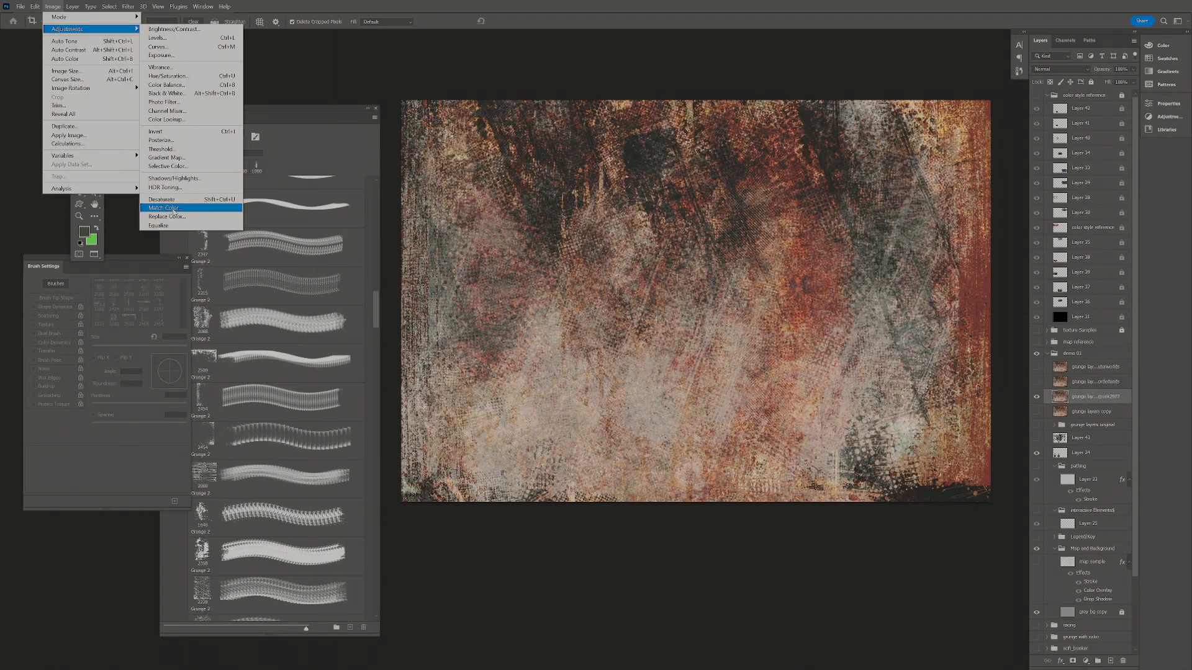
{"action": "left_click", "coordinate": [173, 209]}
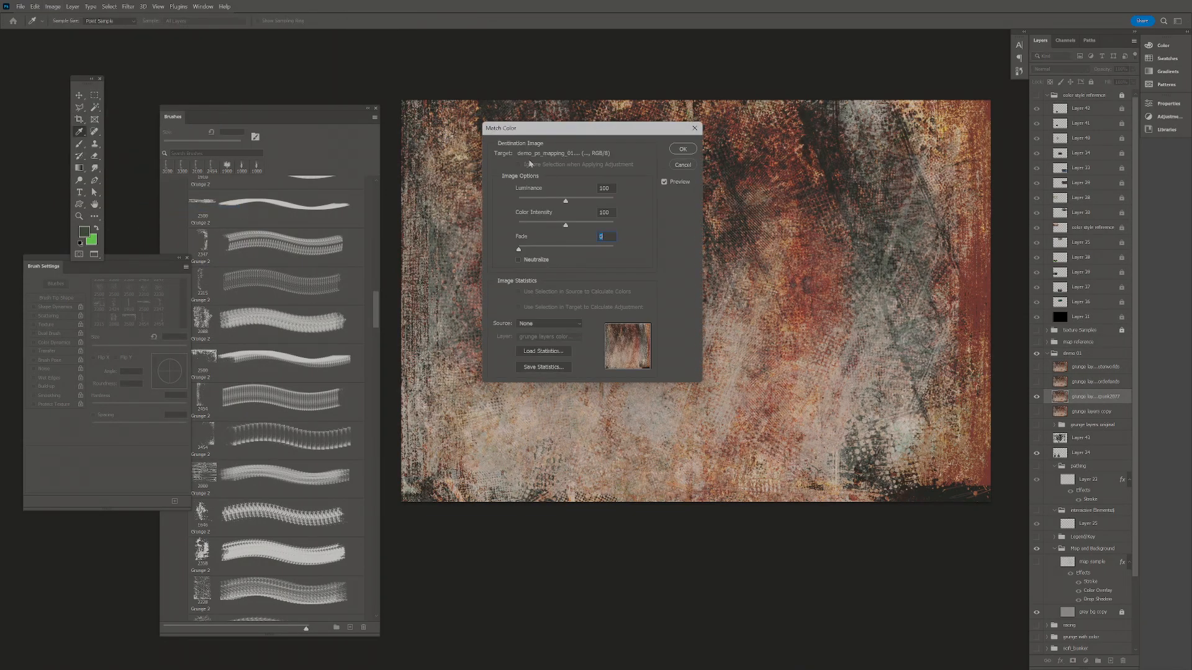
{"action": "left_click_drag", "start_coordinate": [546, 131], "coordinate": [670, 298]}
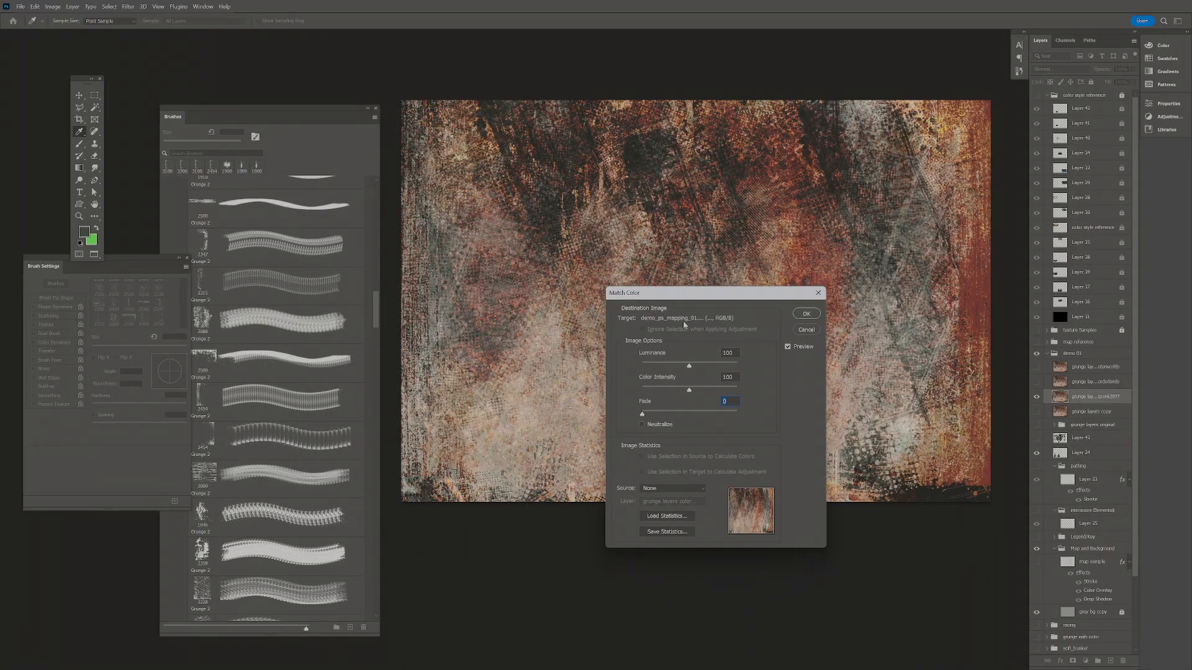
{"action": "left_click", "coordinate": [700, 488]}
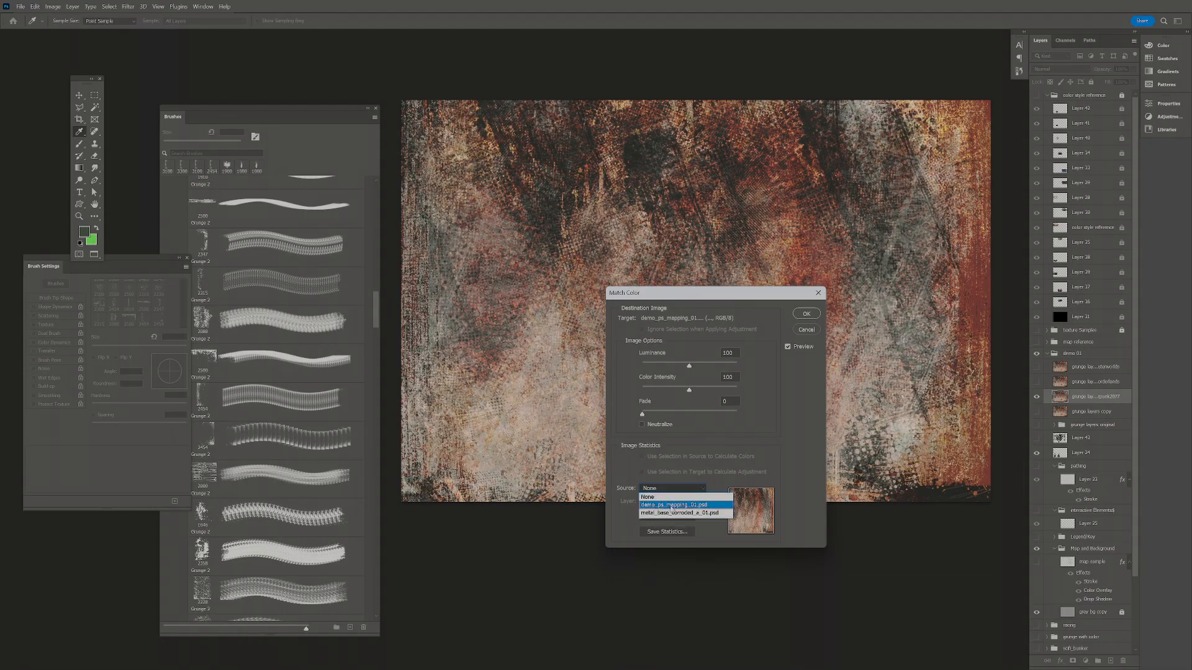
{"action": "left_click", "coordinate": [671, 505]}
{"action": "left_click", "coordinate": [657, 503]}
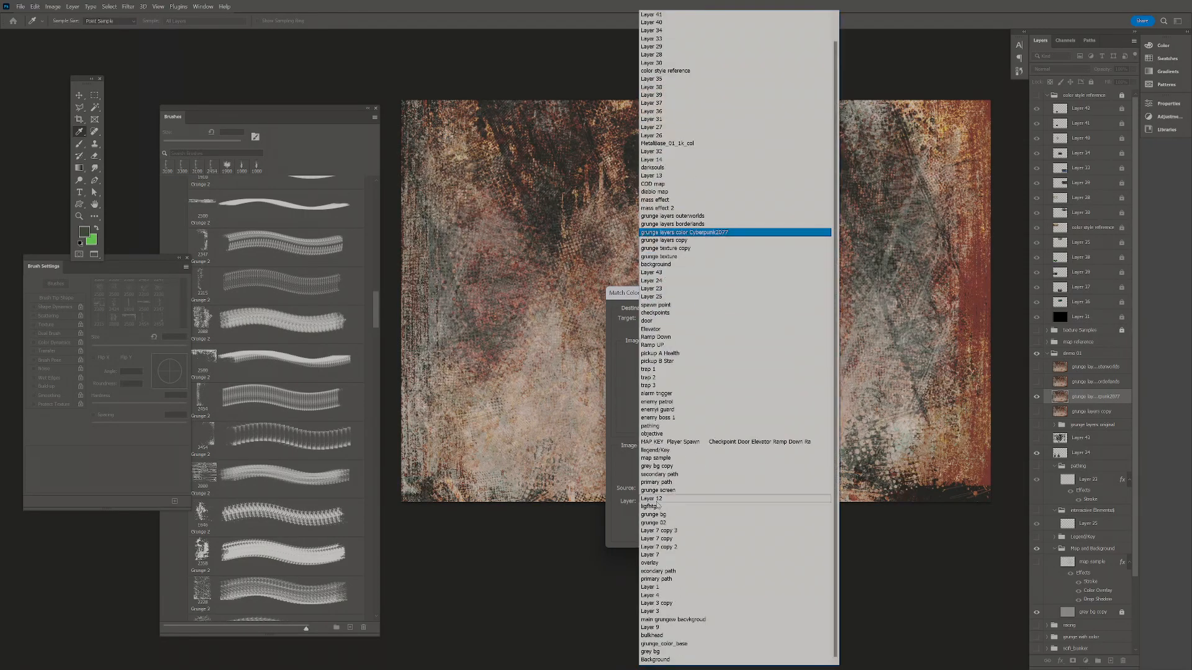
{"action": "scroll", "coordinate": [689, 160], "scroll_direction": "up", "scroll_amount": 1}
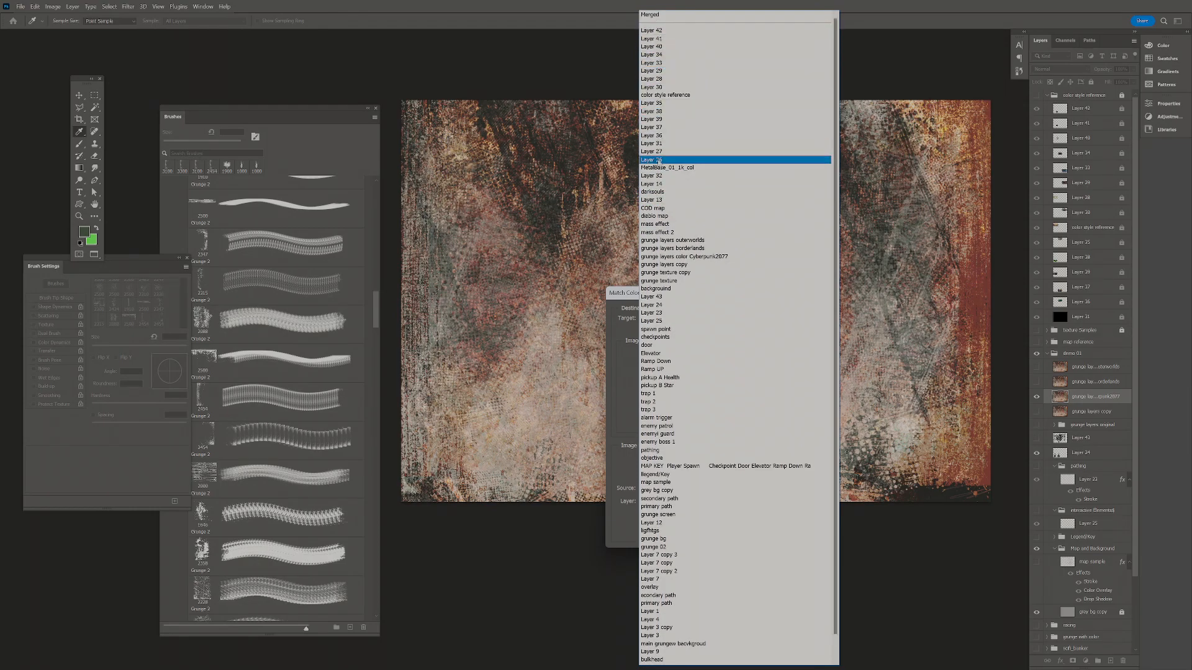
{"action": "key", "text": "Escape"}
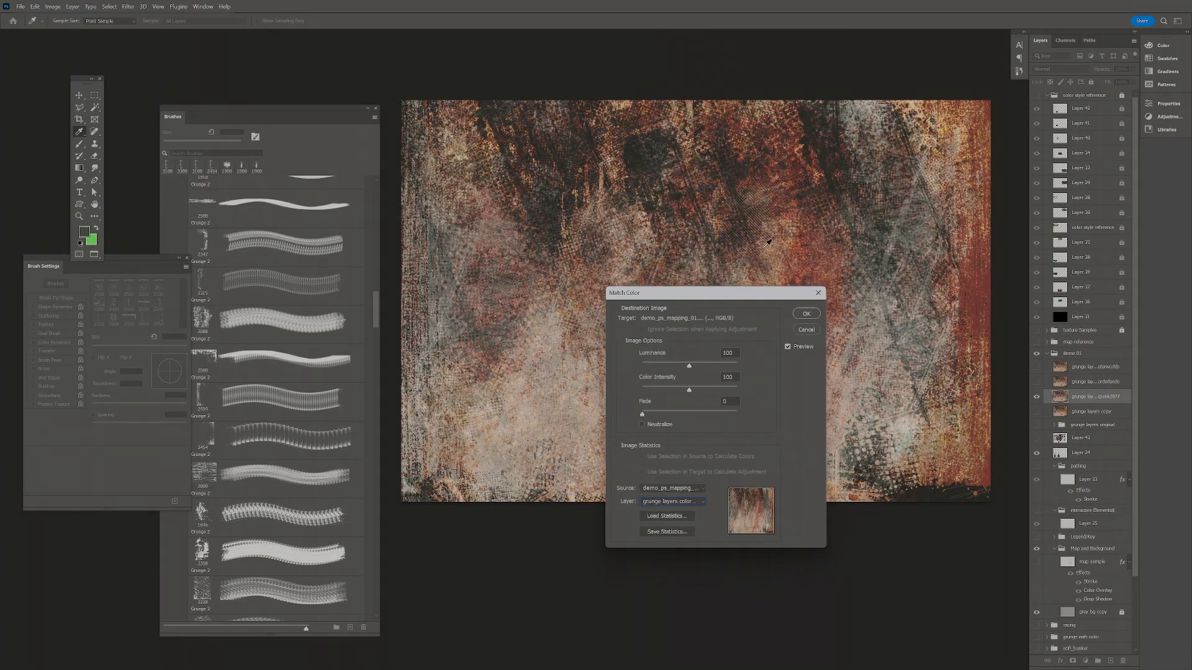
{"action": "left_click", "coordinate": [806, 330]}
- Select the Outer Worlds cover artwork in the color style reference collage to identify its layer
{"action": "key", "text": "c"}
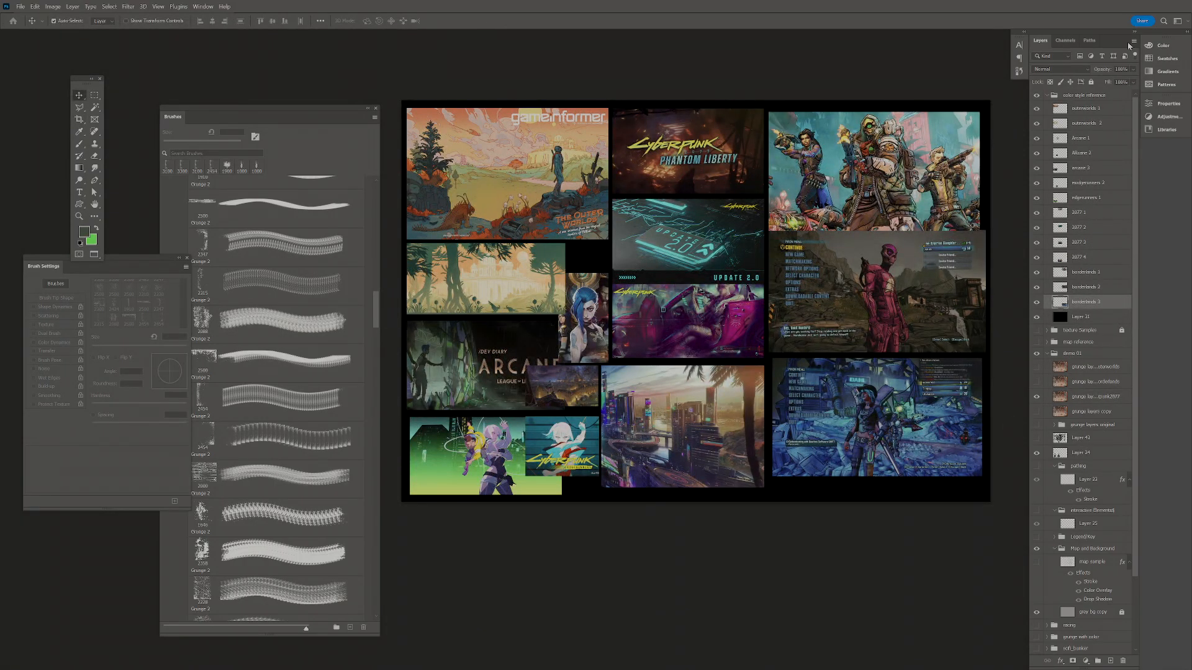
{"action": "left_click", "coordinate": [554, 183]}
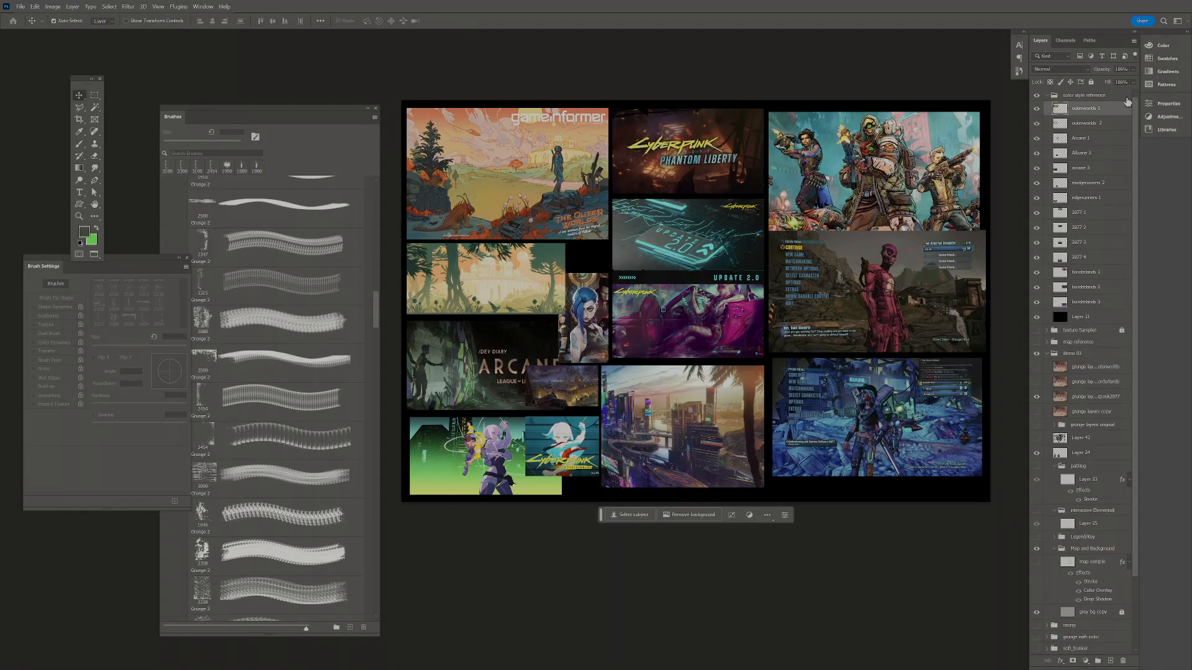
- Select the second Outer Worlds artwork, the Arcane images and the Edgerunners artwork in turn to identify their reference layers
{"action": "left_click", "coordinate": [504, 284]}
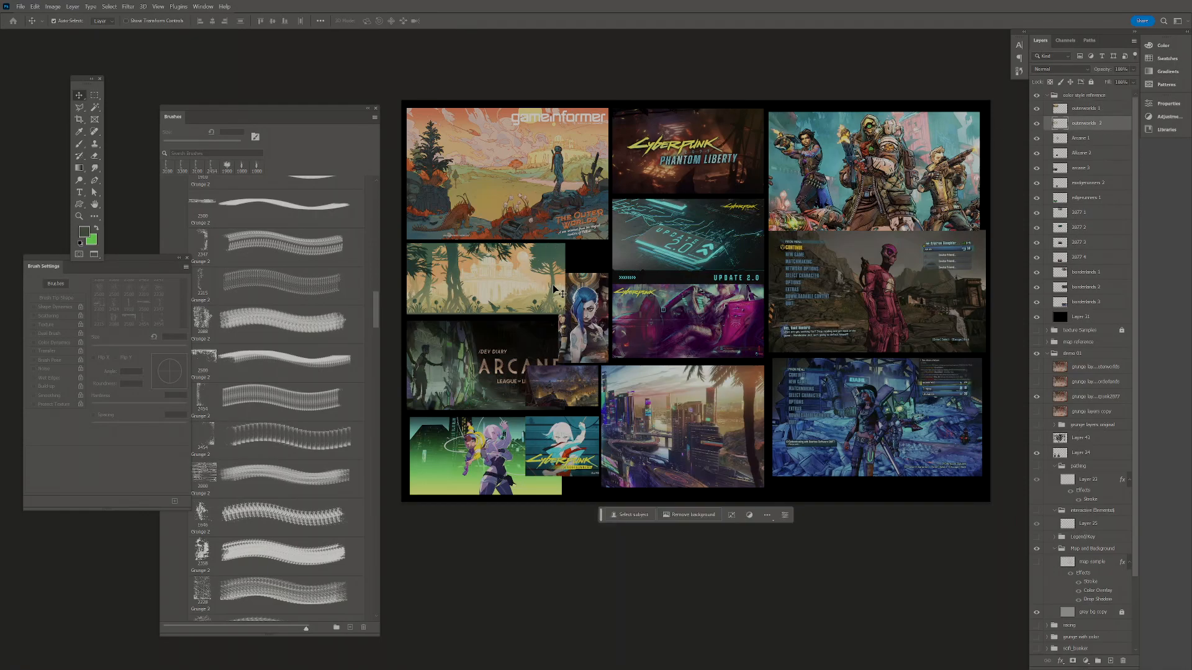
{"action": "left_click", "coordinate": [590, 294]}
{"action": "left_click", "coordinate": [515, 346]}
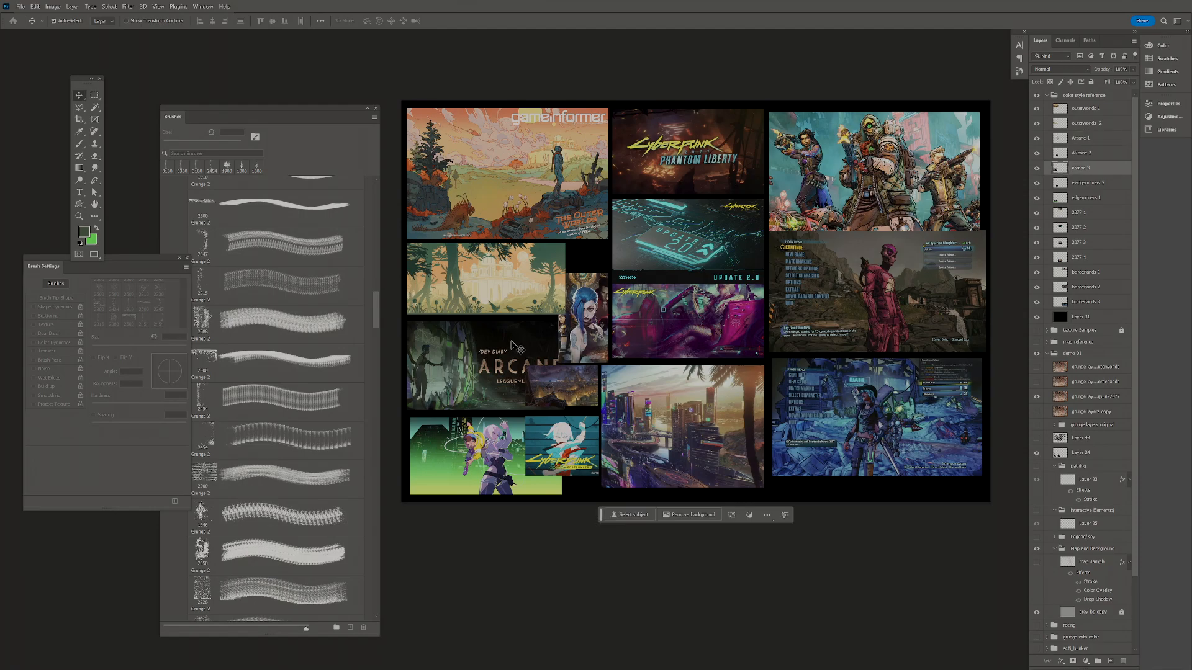
{"action": "left_click", "coordinate": [591, 387]}
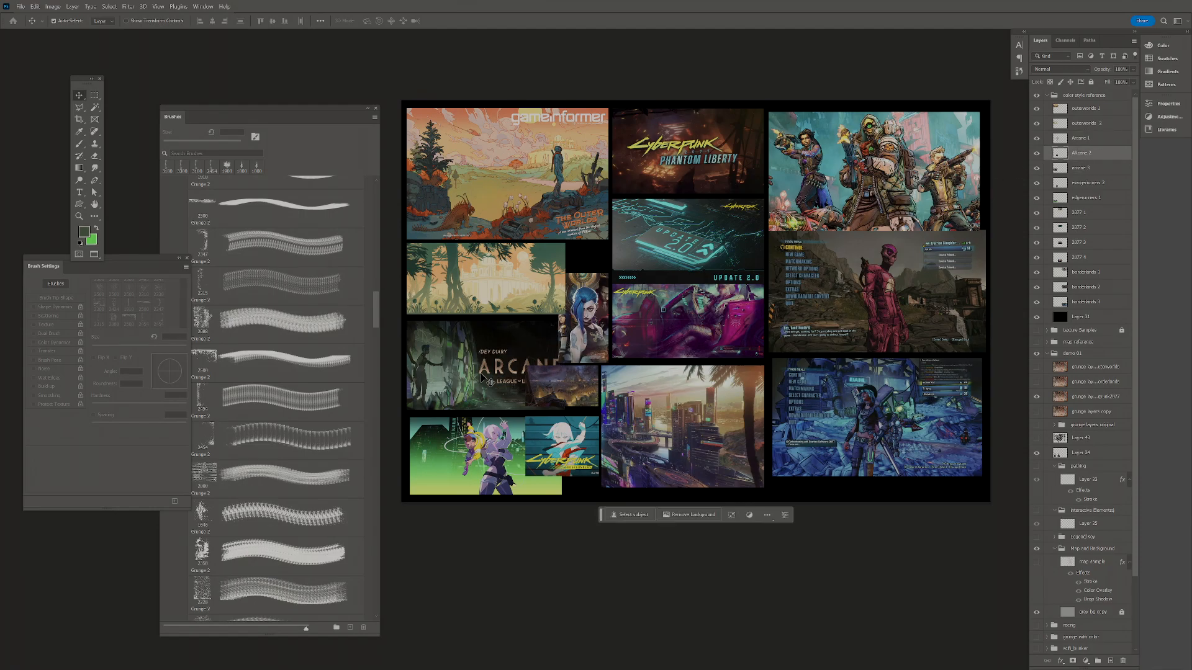
{"action": "left_click", "coordinate": [552, 439]}
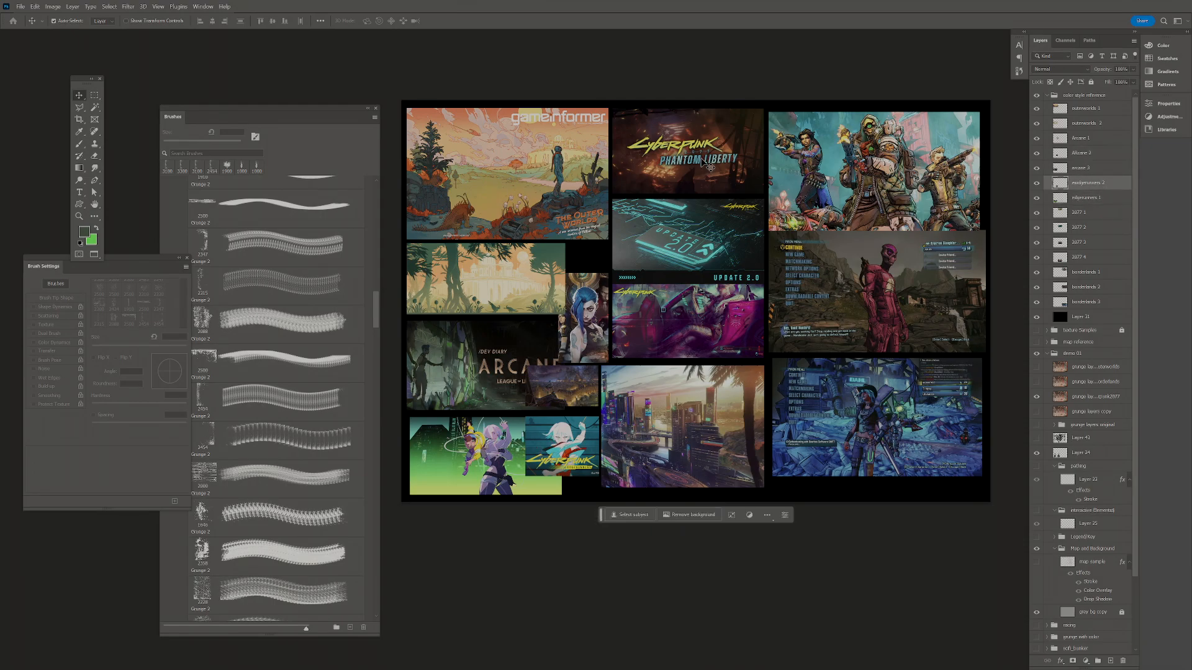
- Select each Cyberpunk 2077 image and each Borderlands image in the reference collage to identify their layers
{"action": "left_click", "coordinate": [706, 169]}
{"action": "left_click", "coordinate": [694, 222]}
{"action": "left_click", "coordinate": [697, 318]}
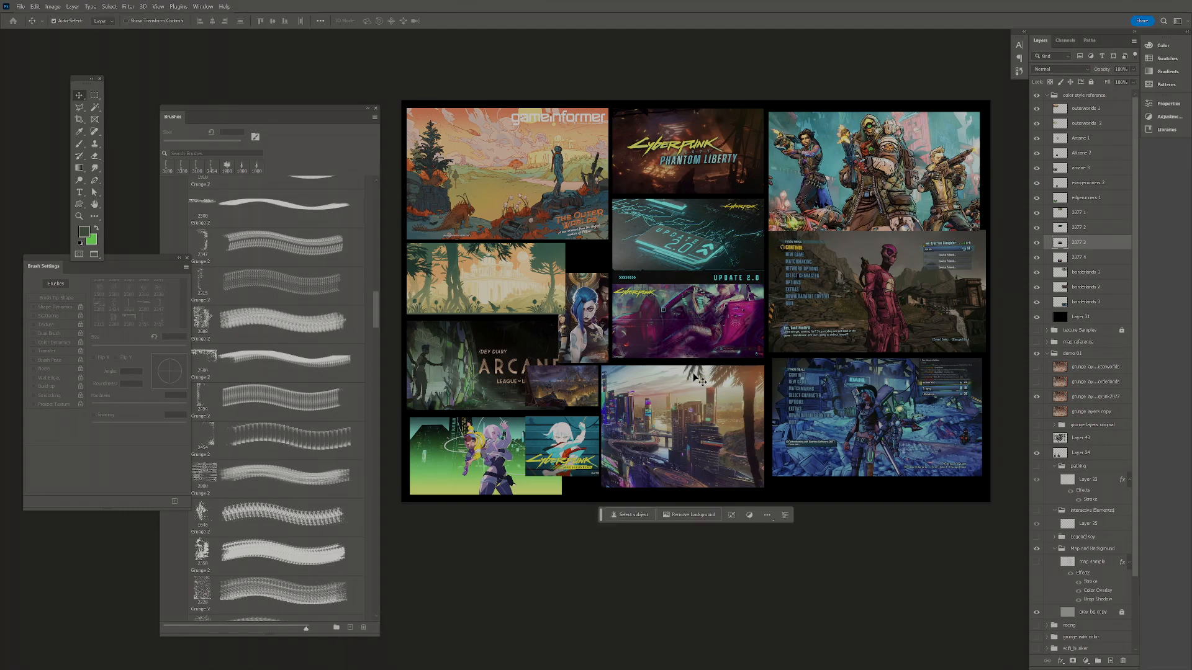
{"action": "left_click", "coordinate": [704, 411]}
{"action": "left_click", "coordinate": [894, 240]}
{"action": "left_click", "coordinate": [897, 295]}
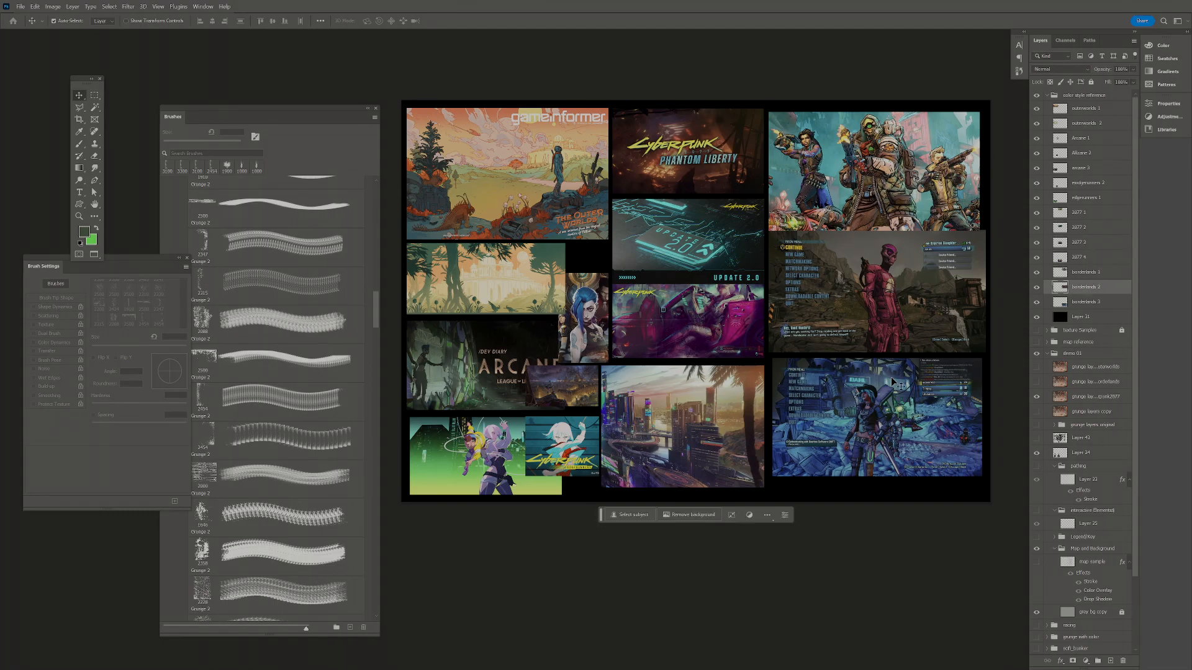
{"action": "left_click", "coordinate": [895, 396]}
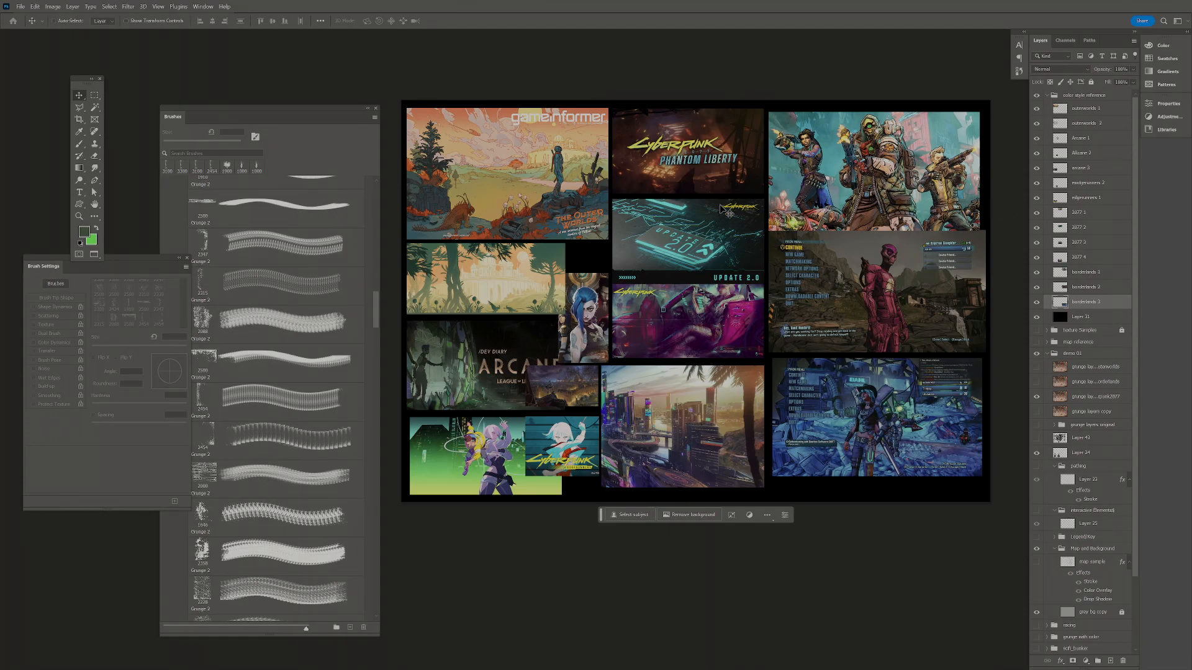
- Collapse and lock the color style reference group, and toggle its visibility against the texture samples group
{"action": "left_click", "coordinate": [1046, 96]}
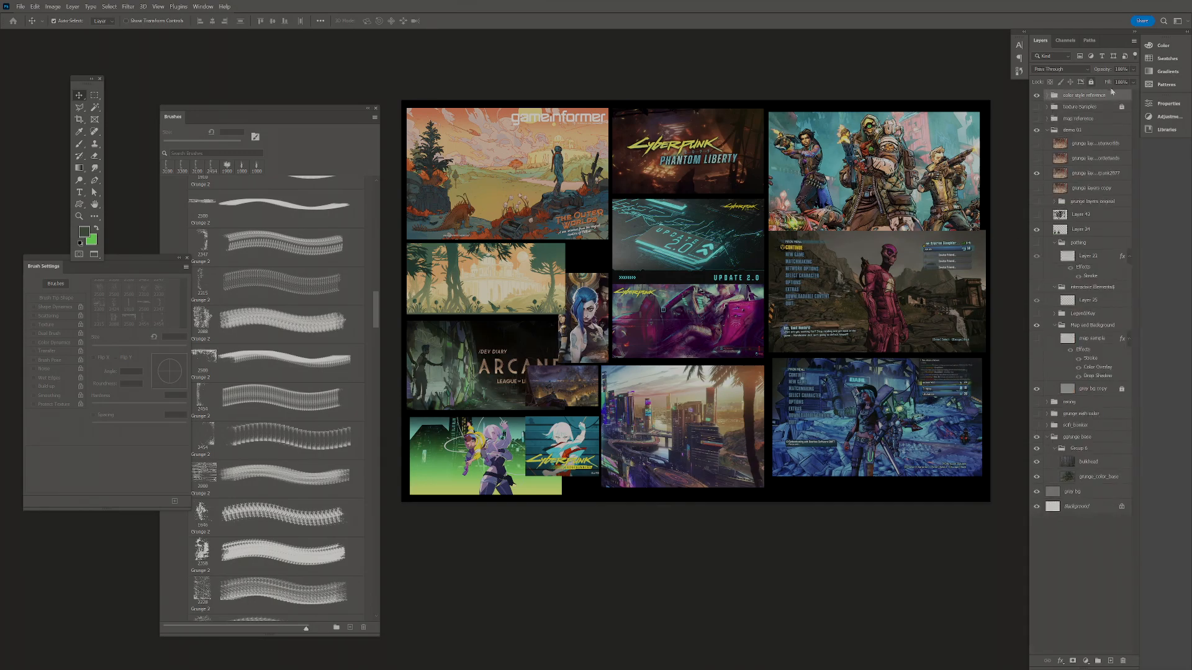
{"action": "left_click", "coordinate": [1092, 82]}
{"action": "left_click", "coordinate": [1036, 97]}
{"action": "left_click", "coordinate": [1037, 96]}
{"action": "left_click", "coordinate": [1036, 97]}
{"action": "left_click", "coordinate": [1036, 107]}
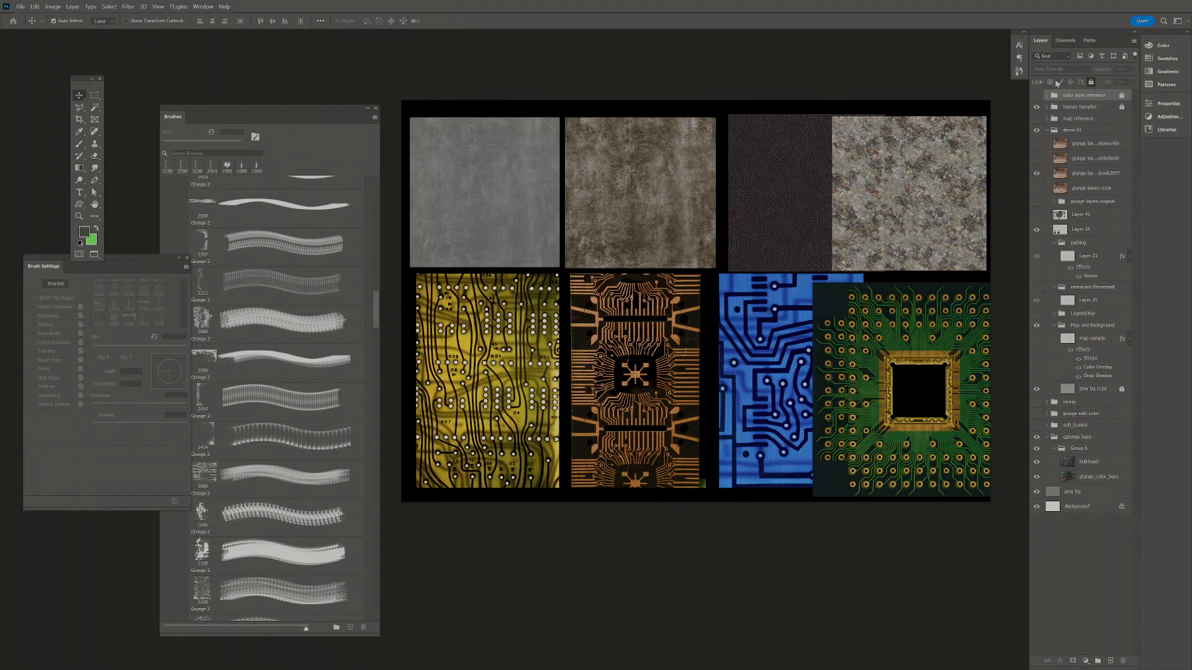
{"action": "left_click", "coordinate": [1037, 96]}
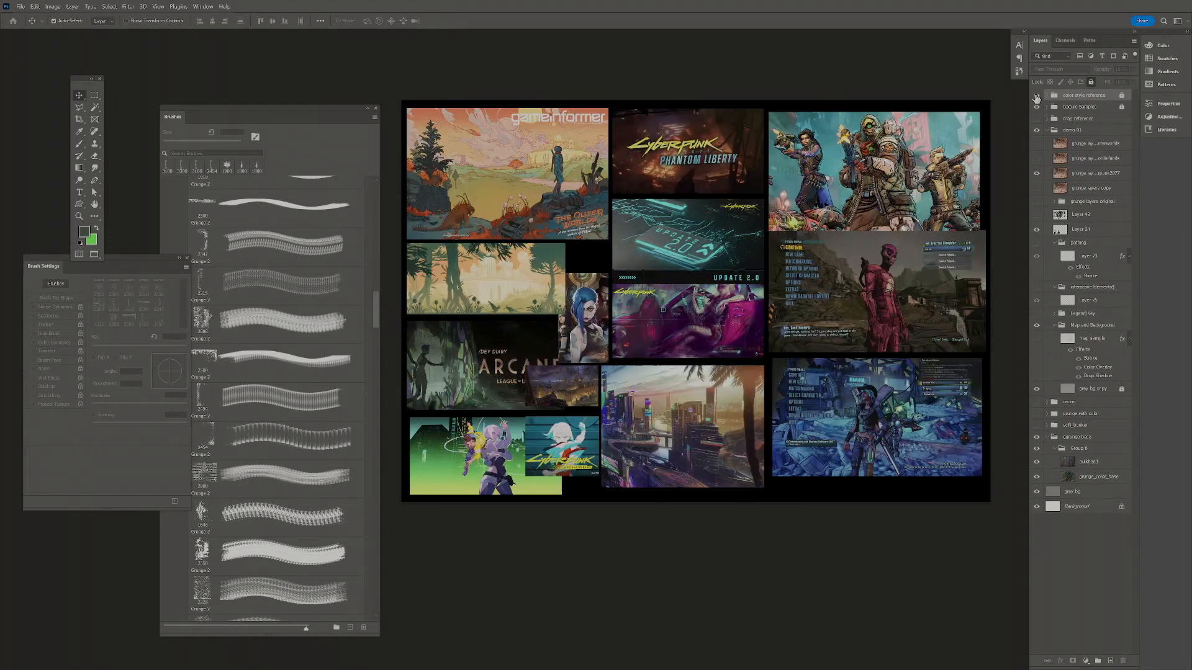
- Select the grunge layers color Cyberpunk2077 layer and hide the texture samples and color style reference groups
{"action": "left_click", "coordinate": [1082, 175]}
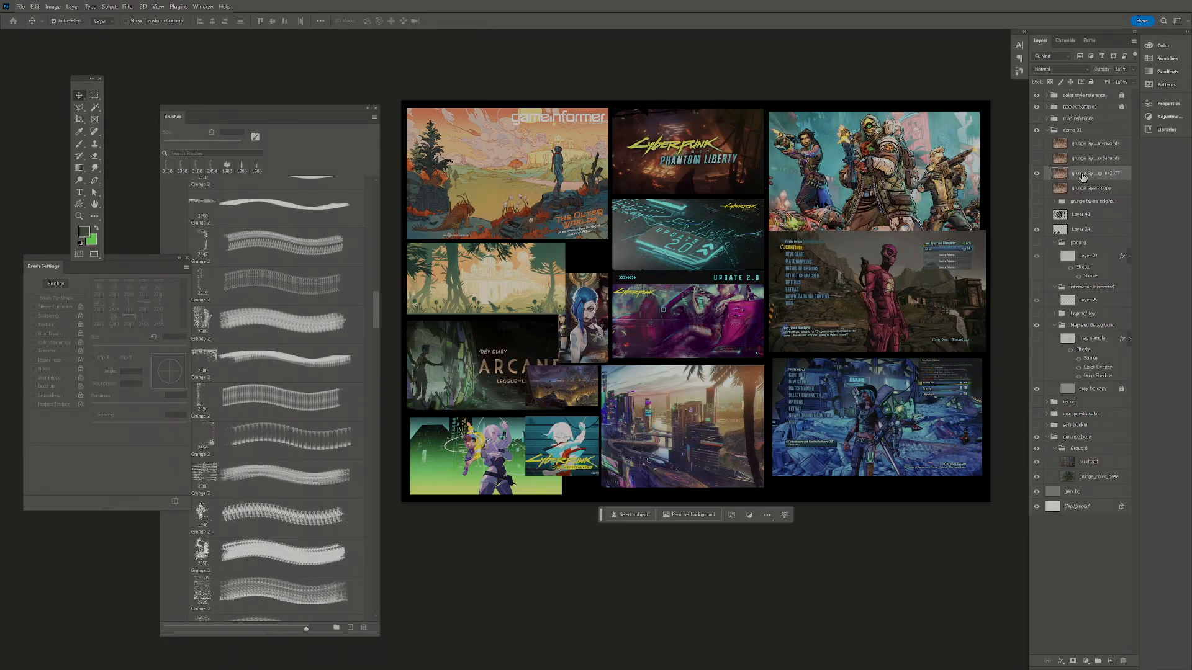
{"action": "left_click", "coordinate": [1036, 107]}
{"action": "left_click", "coordinate": [1036, 95]}
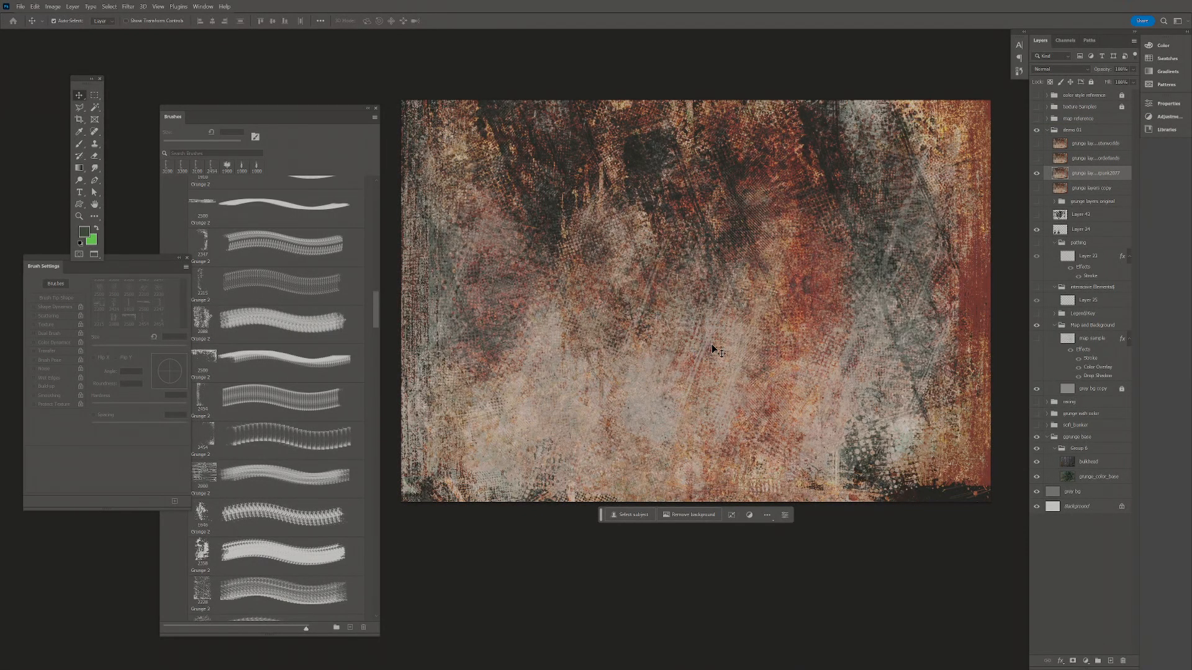
- Toggle the color style reference group's visibility to compare the reference palettes with the grunge texture, leaving the group hidden
{"action": "left_click", "coordinate": [1036, 96]}
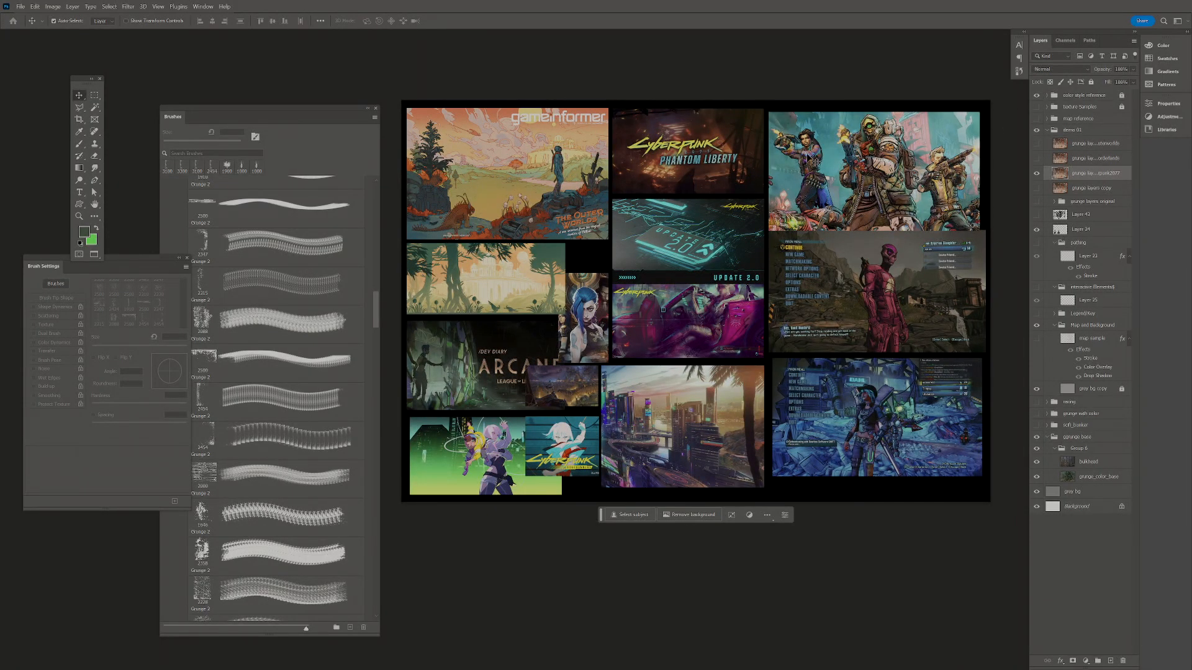
{"action": "left_click", "coordinate": [1037, 96]}
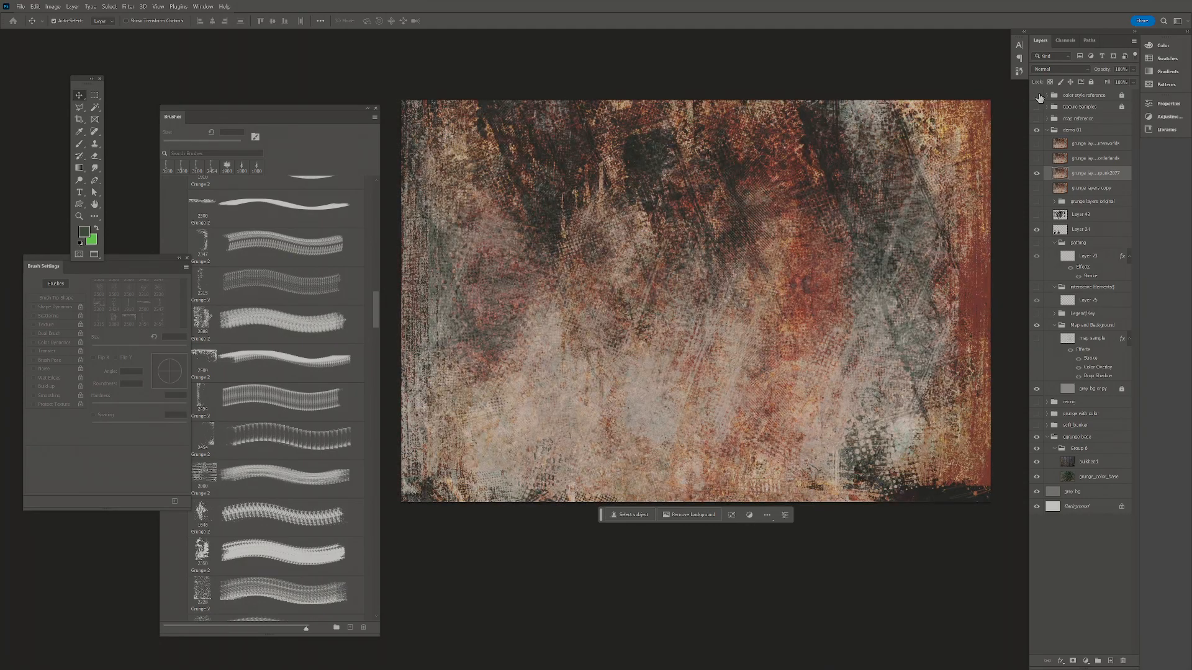
{"action": "left_click", "coordinate": [1038, 96]}
{"action": "left_click", "coordinate": [1038, 96]}
{"action": "left_click", "coordinate": [1037, 96]}
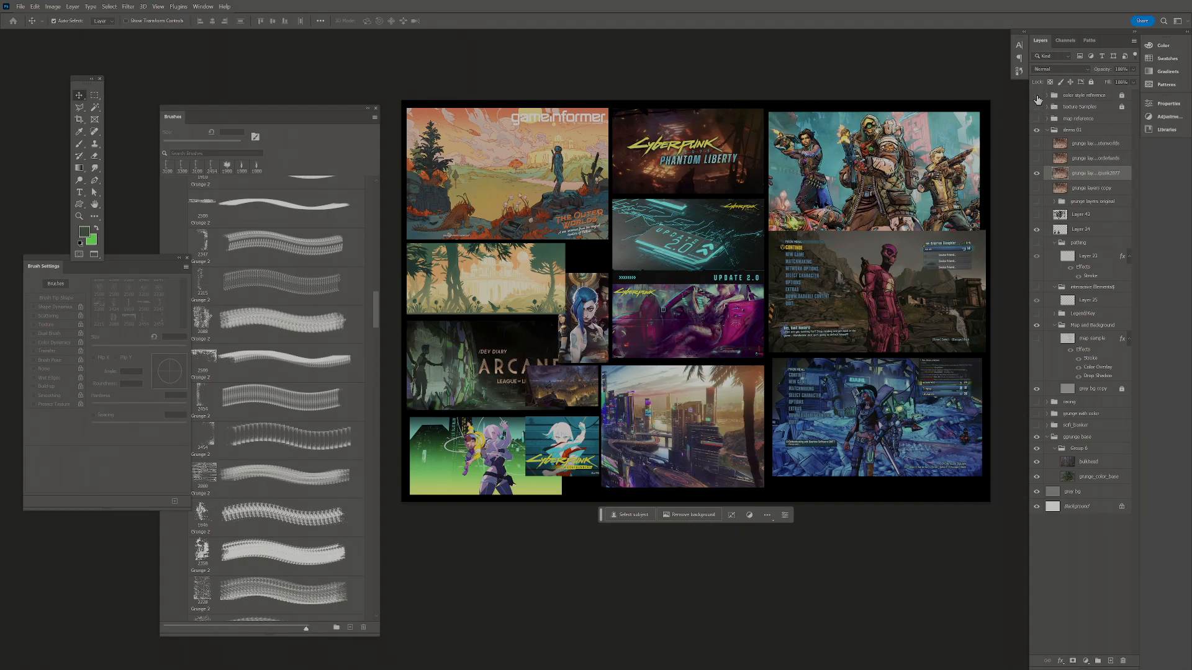
{"action": "left_click", "coordinate": [1037, 97]}
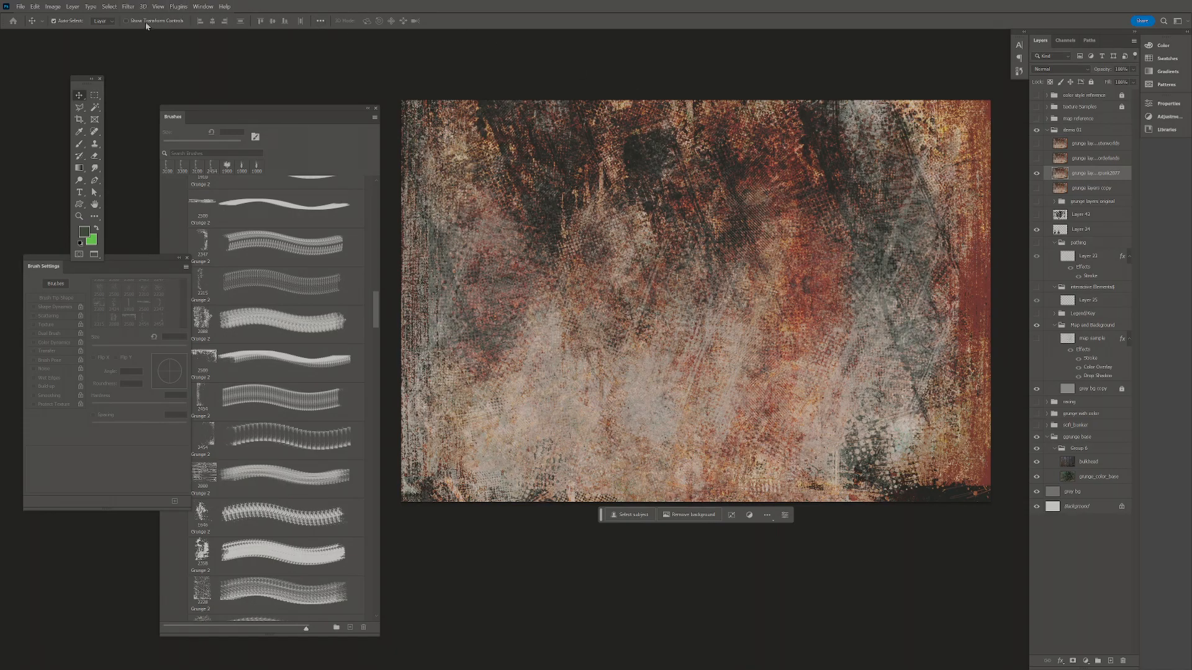
- Start Match Color on the Cyberpunk2077 grunge layer with demo_ps_mapping_01.psd as source and 2077 1 as source layer
{"action": "left_click", "coordinate": [53, 6]}
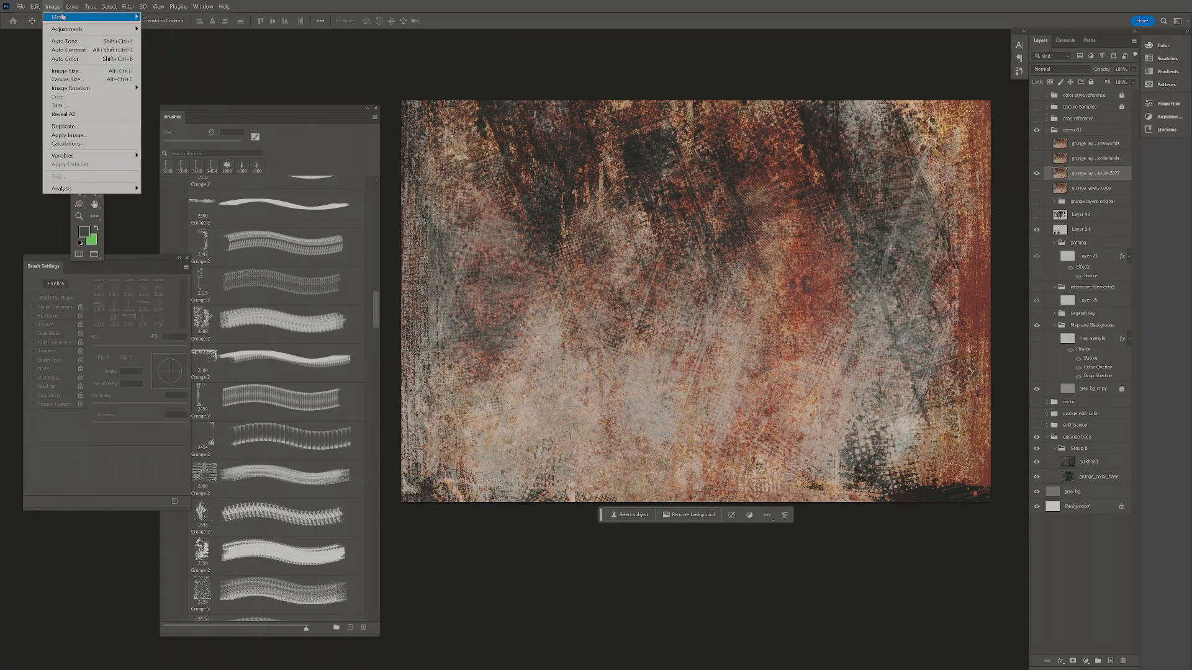
{"action": "mouse_move", "coordinate": [61, 18]}
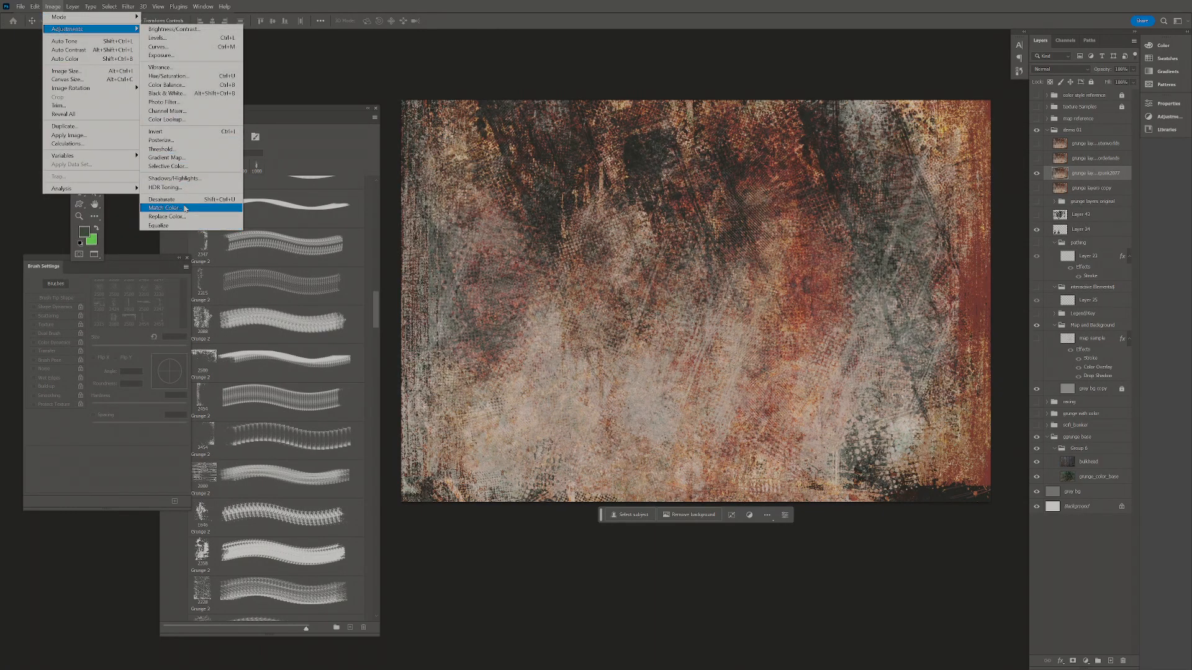
{"action": "left_click", "coordinate": [165, 208]}
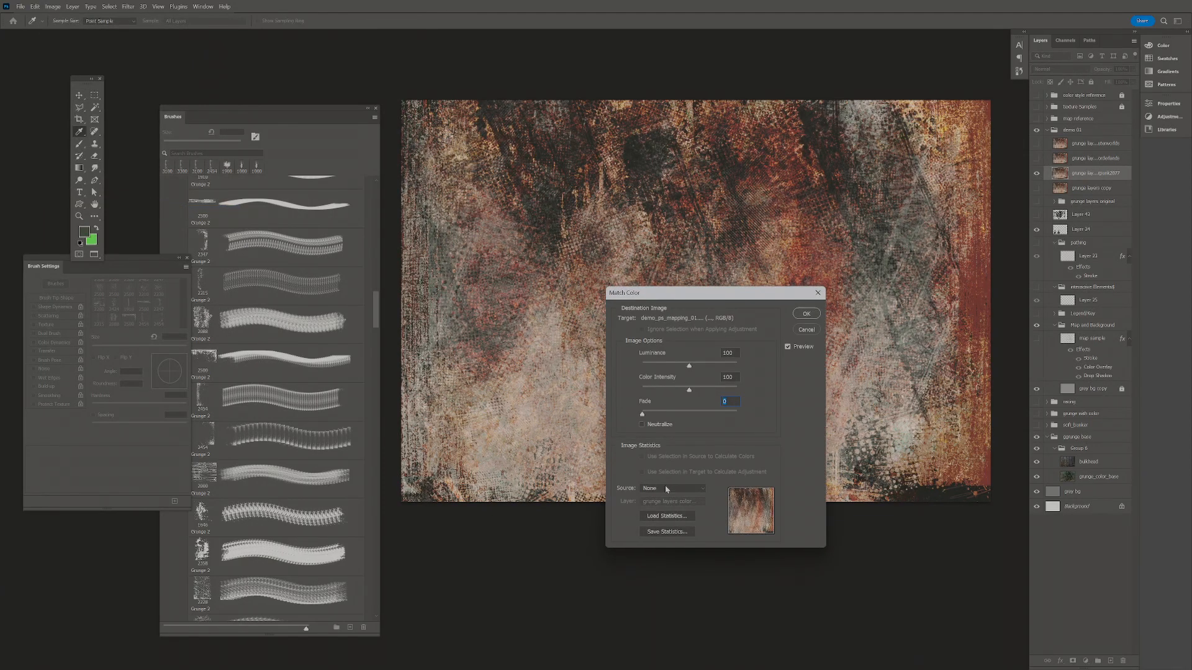
{"action": "left_click", "coordinate": [665, 486]}
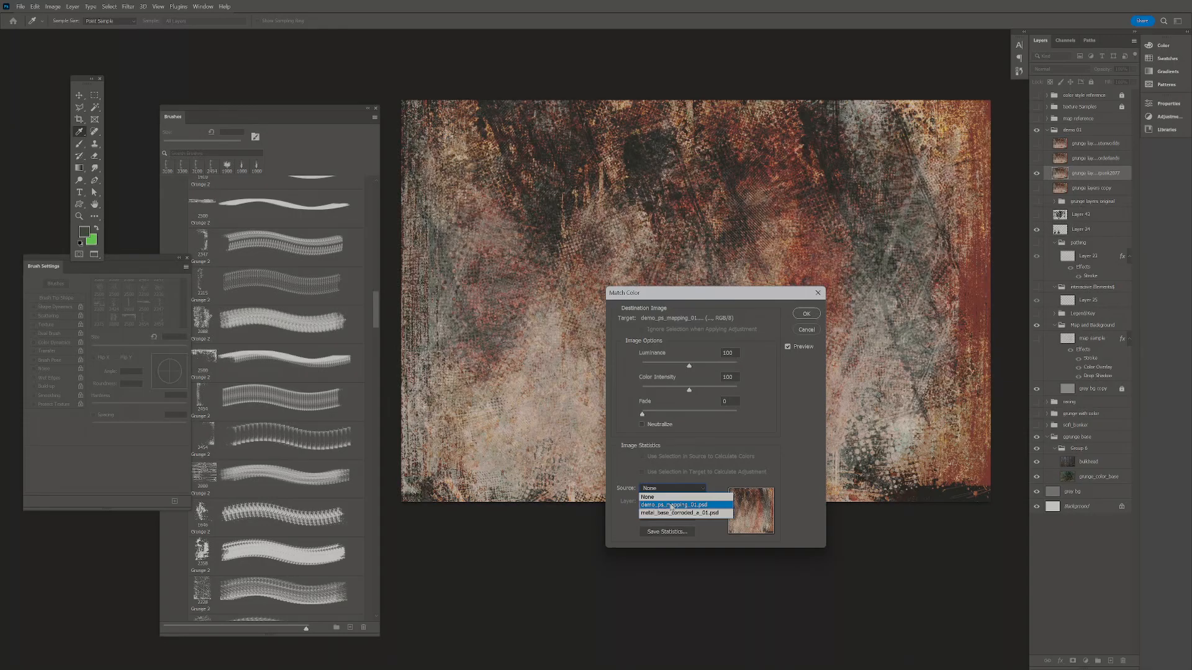
{"action": "left_click", "coordinate": [671, 506]}
{"action": "left_click", "coordinate": [692, 503]}
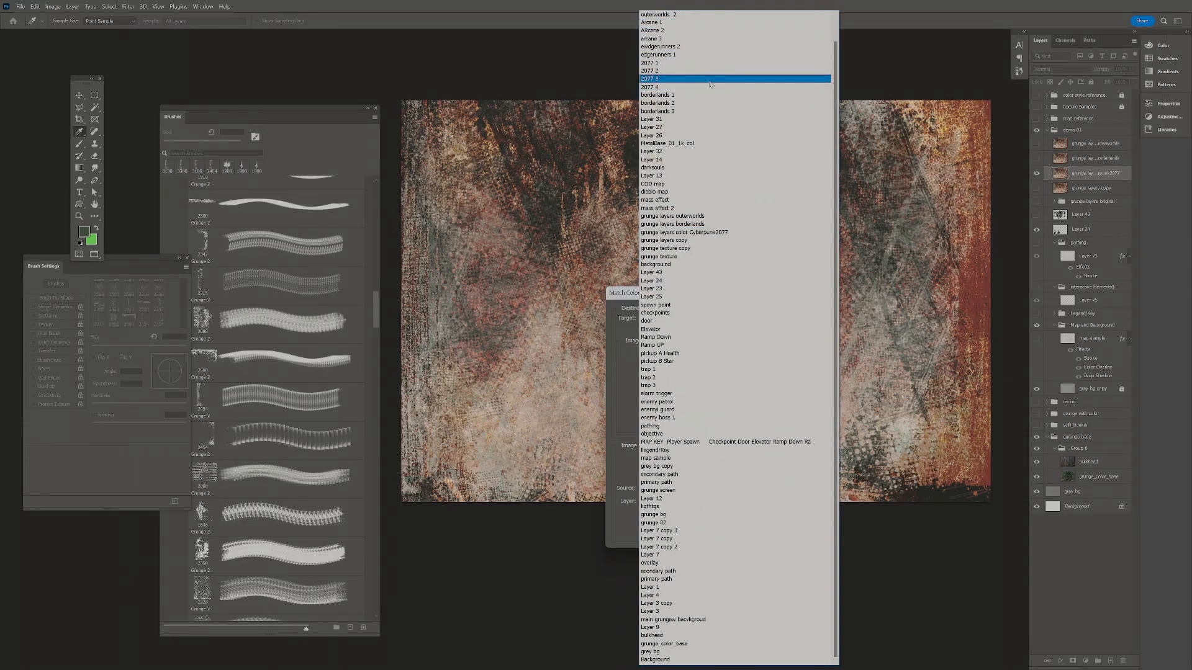
{"action": "scroll", "coordinate": [712, 85], "scroll_direction": "up", "scroll_amount": 1}
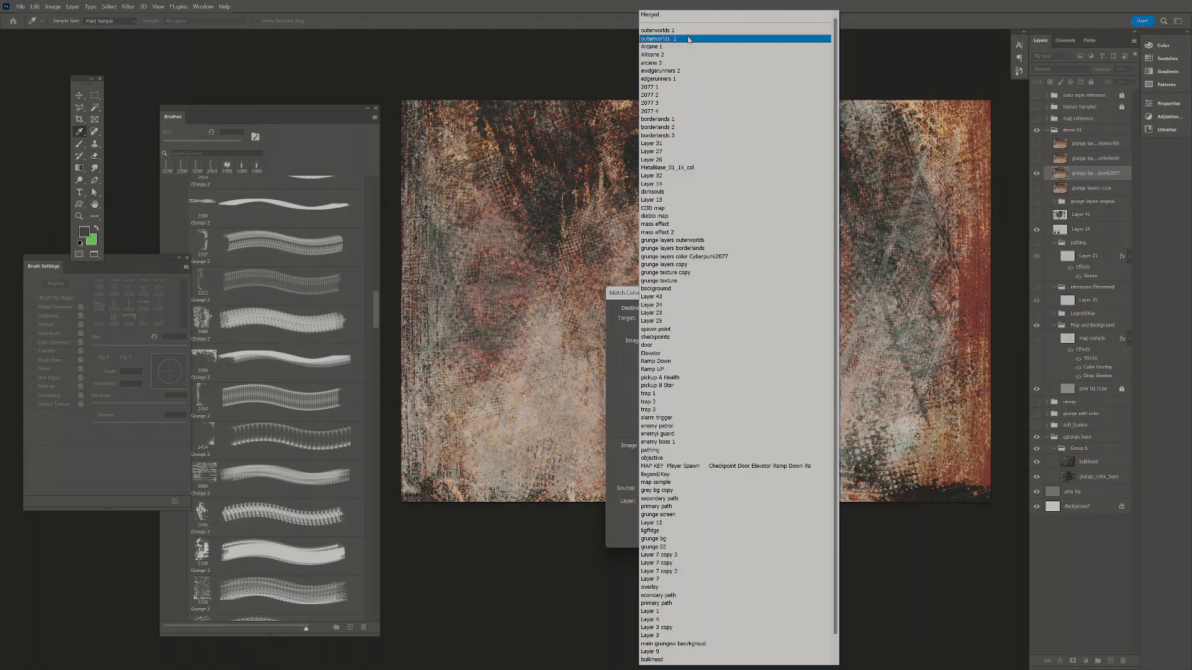
{"action": "left_click", "coordinate": [675, 90]}
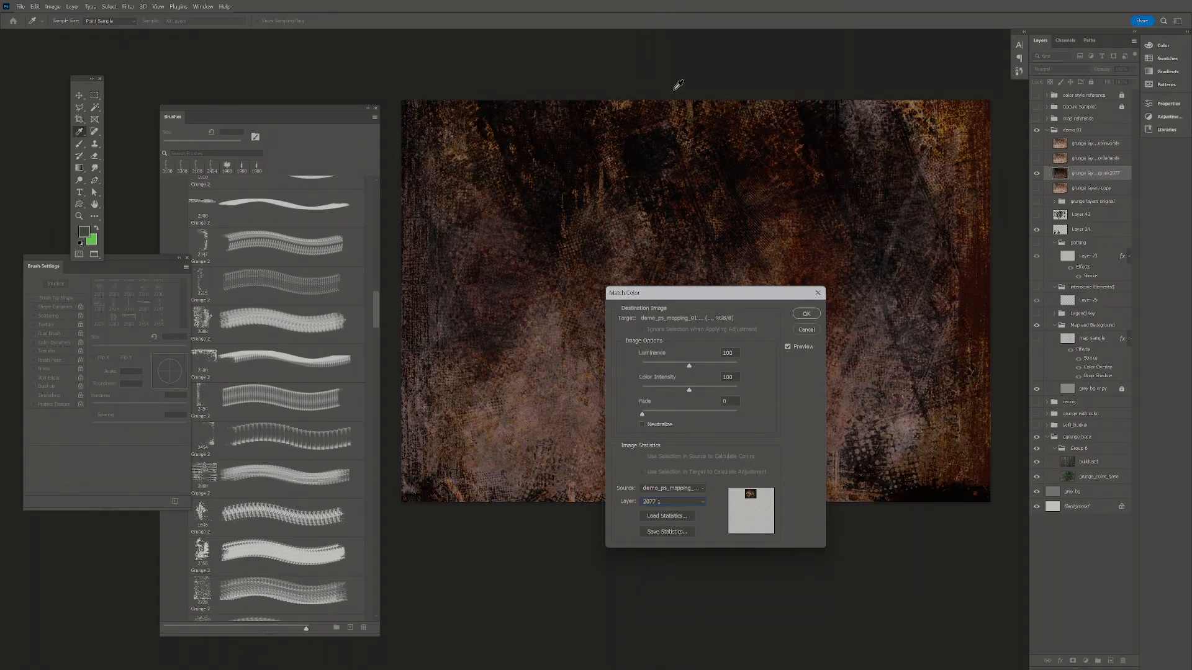
- Move the Match Color dialog off the artwork's centre and preview source layers 2077 2 and 2077 3
{"action": "left_click_drag", "start_coordinate": [740, 302], "coordinate": [922, 331]}
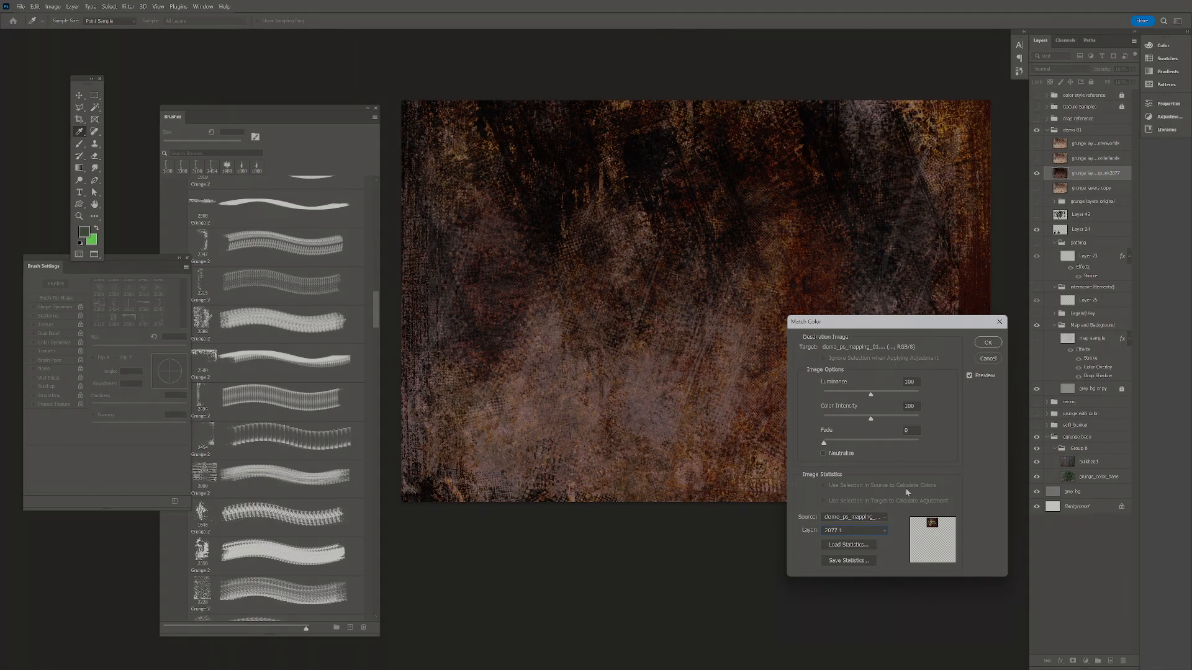
{"action": "left_click", "coordinate": [884, 530]}
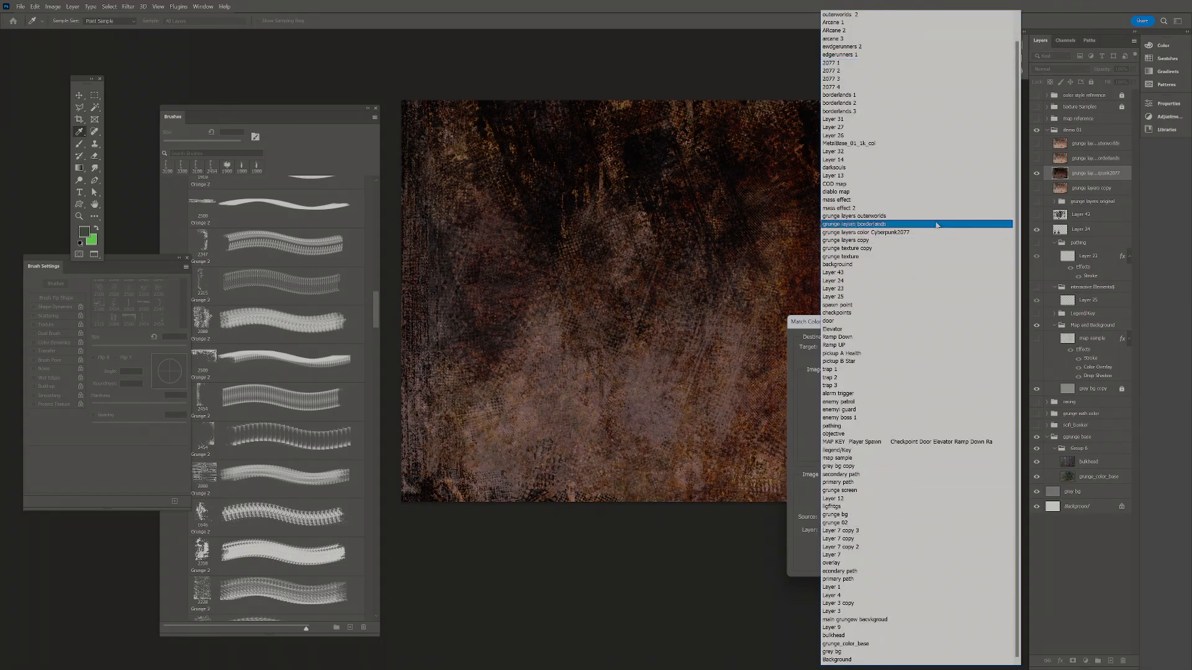
{"action": "left_click", "coordinate": [884, 72]}
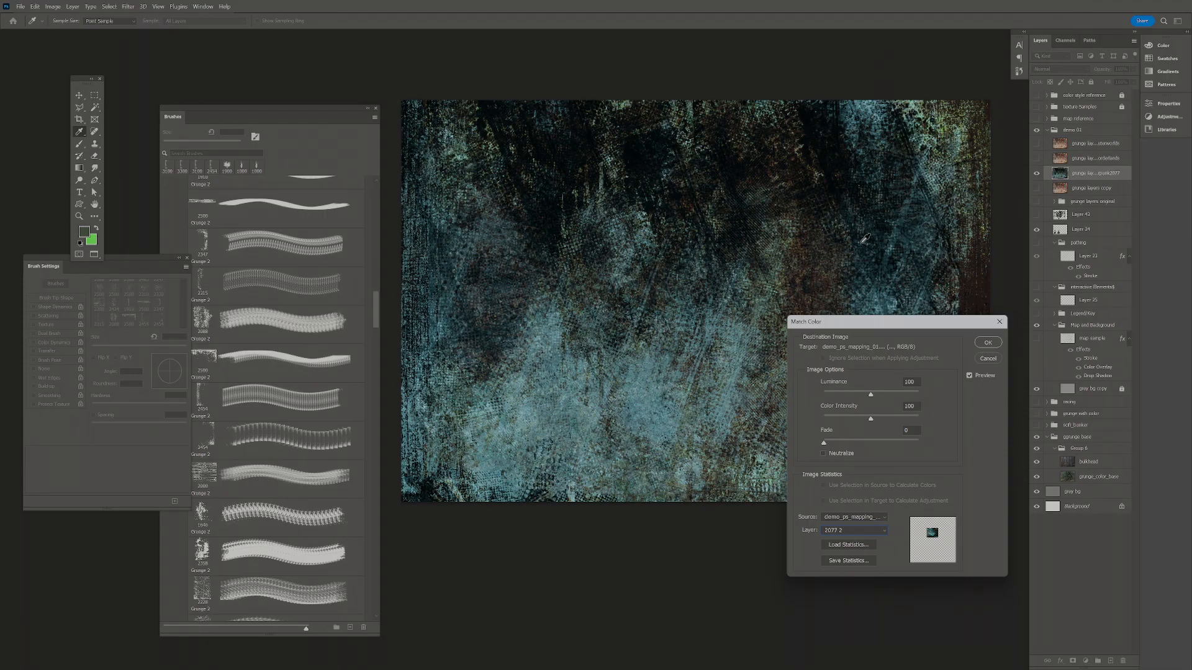
{"action": "left_click", "coordinate": [882, 532]}
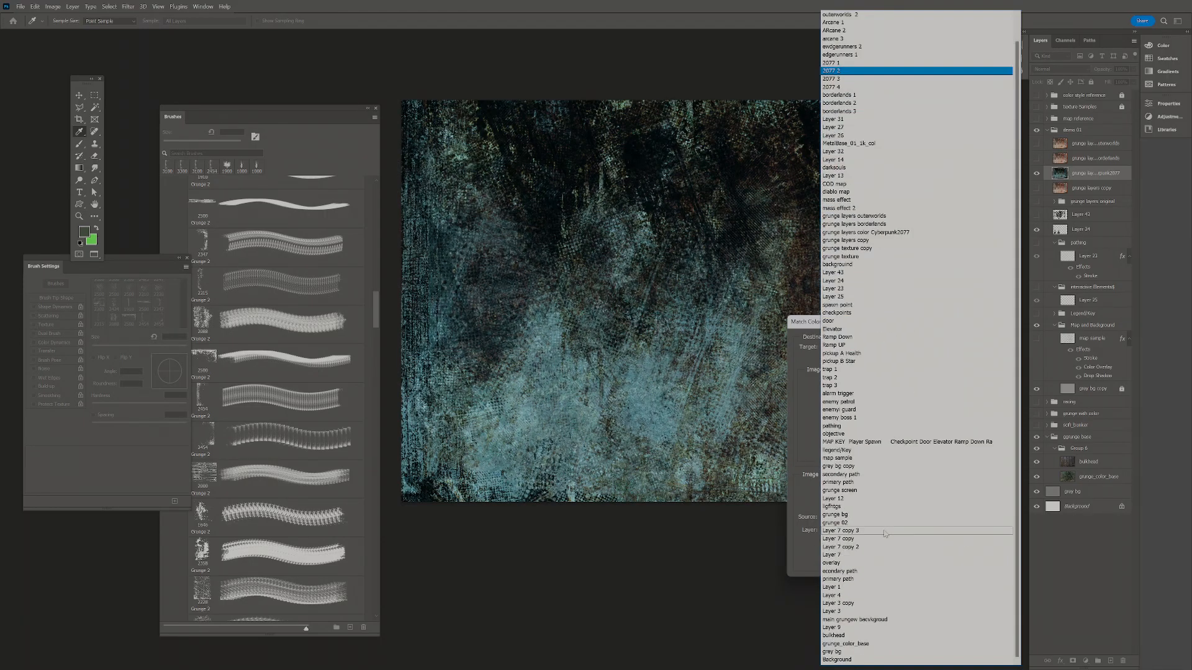
{"action": "left_click", "coordinate": [842, 79]}
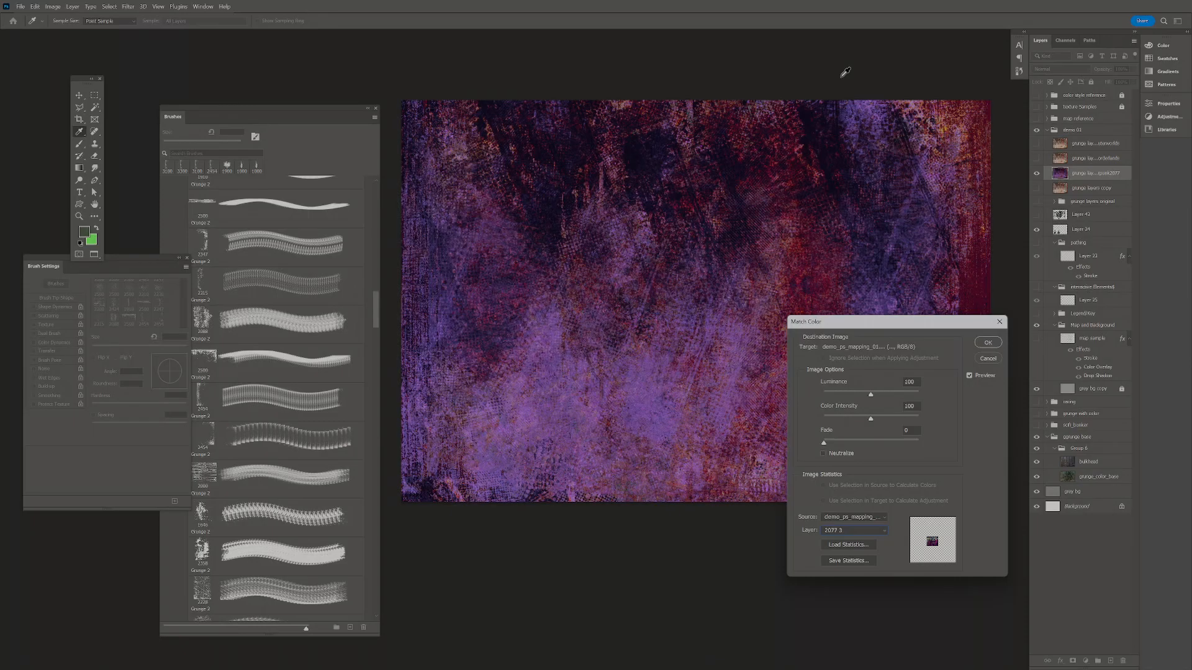
- Apply Match Color with source layer 2077 4, and compare the result with the uncorrected borderlands grunge layer
{"action": "left_click", "coordinate": [885, 532]}
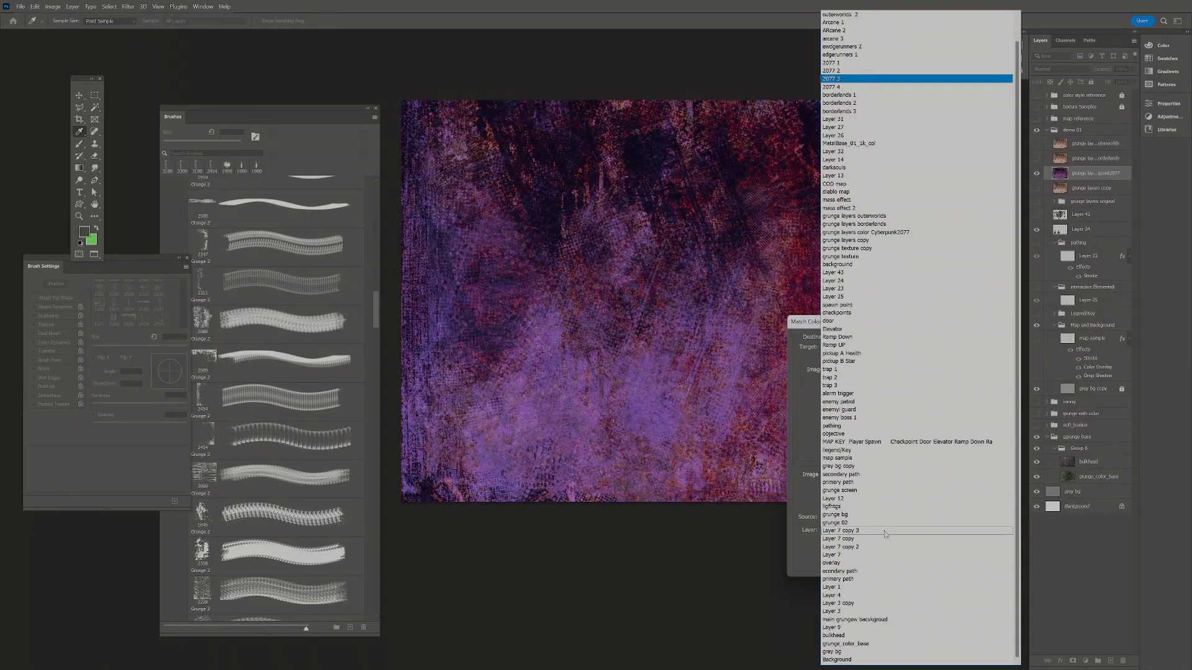
{"action": "left_click", "coordinate": [848, 82]}
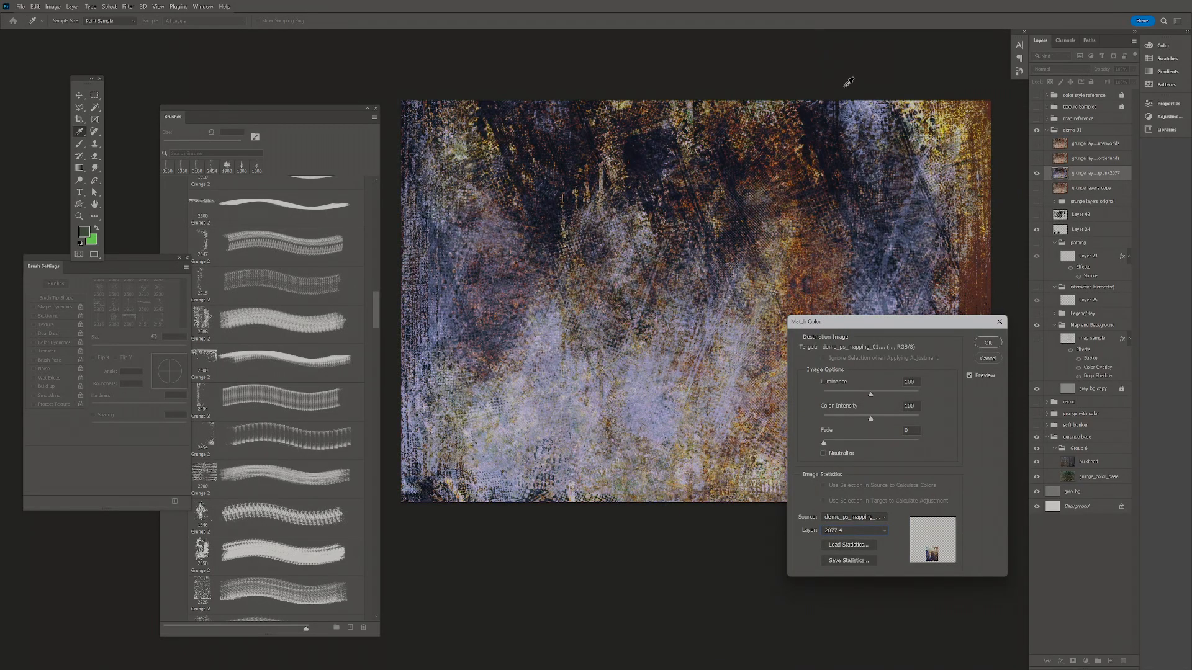
{"action": "left_click", "coordinate": [989, 344]}
{"action": "left_click", "coordinate": [1035, 158]}
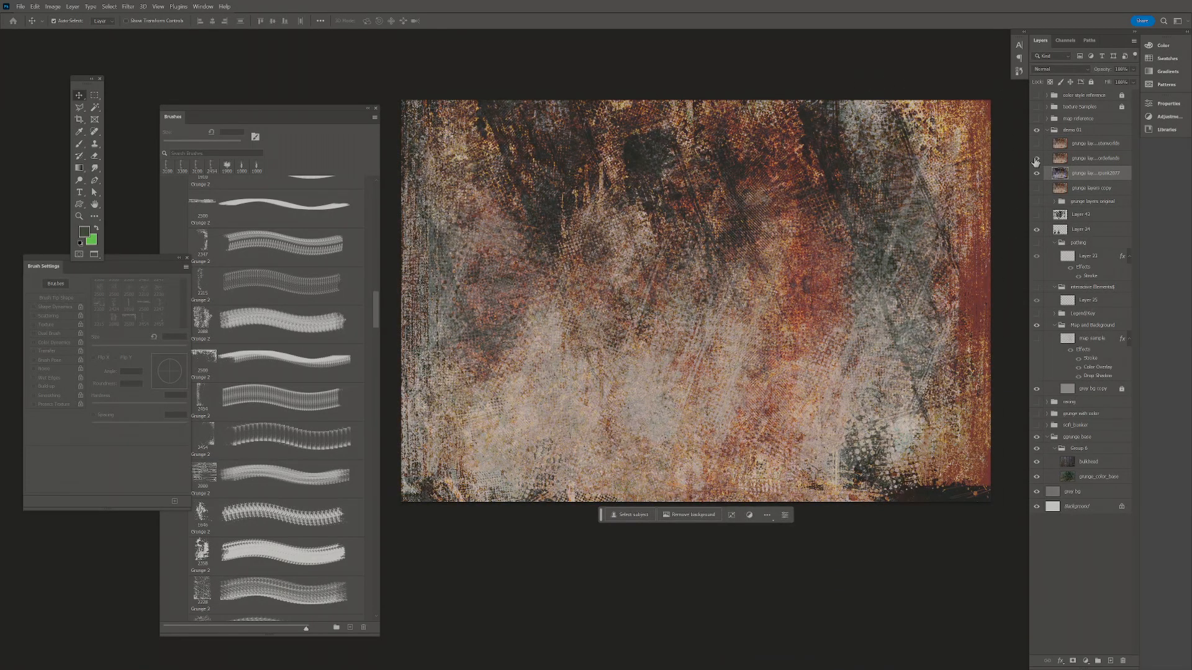
{"action": "left_click", "coordinate": [1035, 159]}
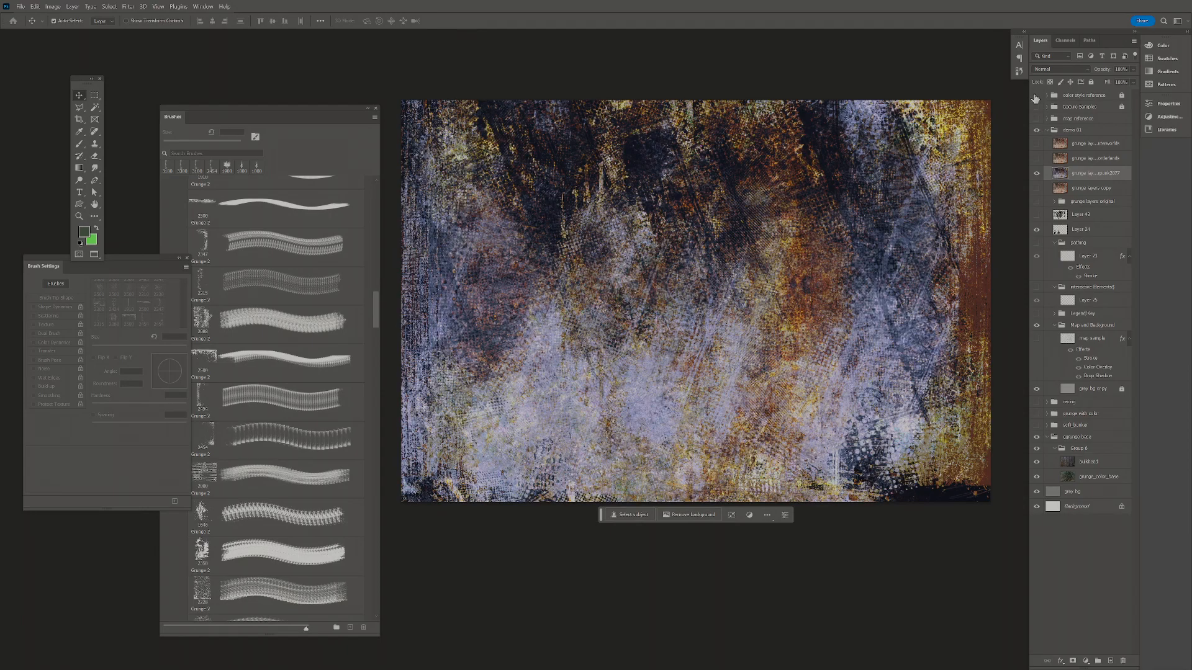
- Show and unlock the color style reference group, and select the Cyberpunk 2077 cityscape image to locate its layer
{"action": "left_click", "coordinate": [1035, 95]}
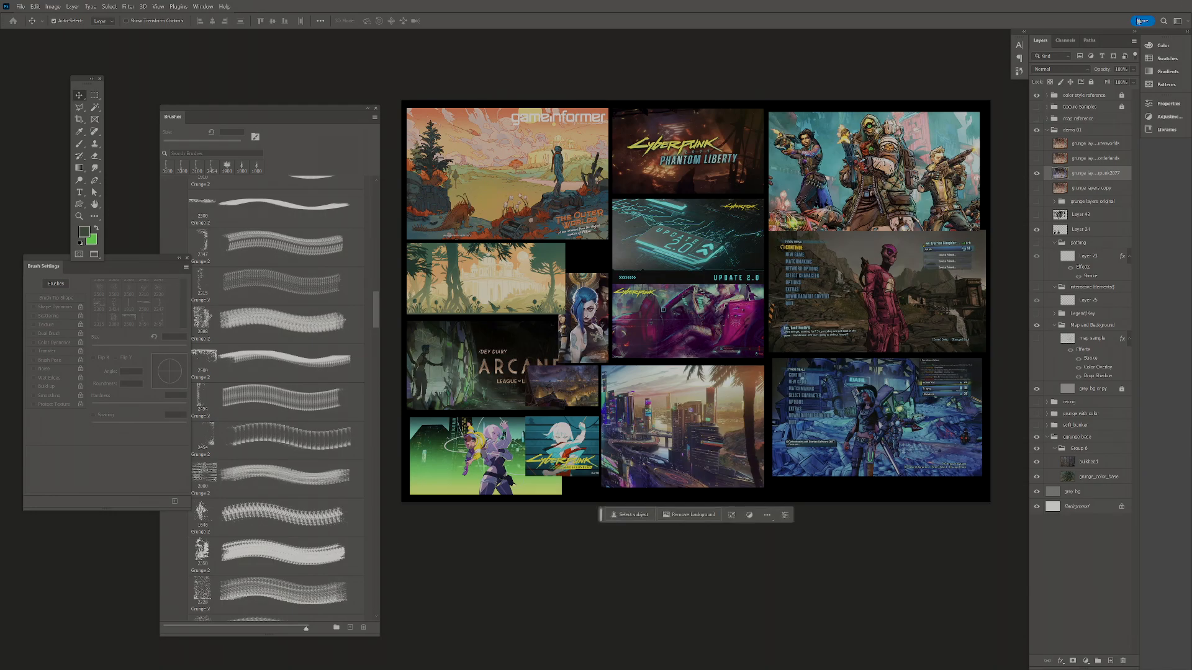
{"action": "left_click", "coordinate": [1083, 97]}
{"action": "left_click", "coordinate": [1092, 82]}
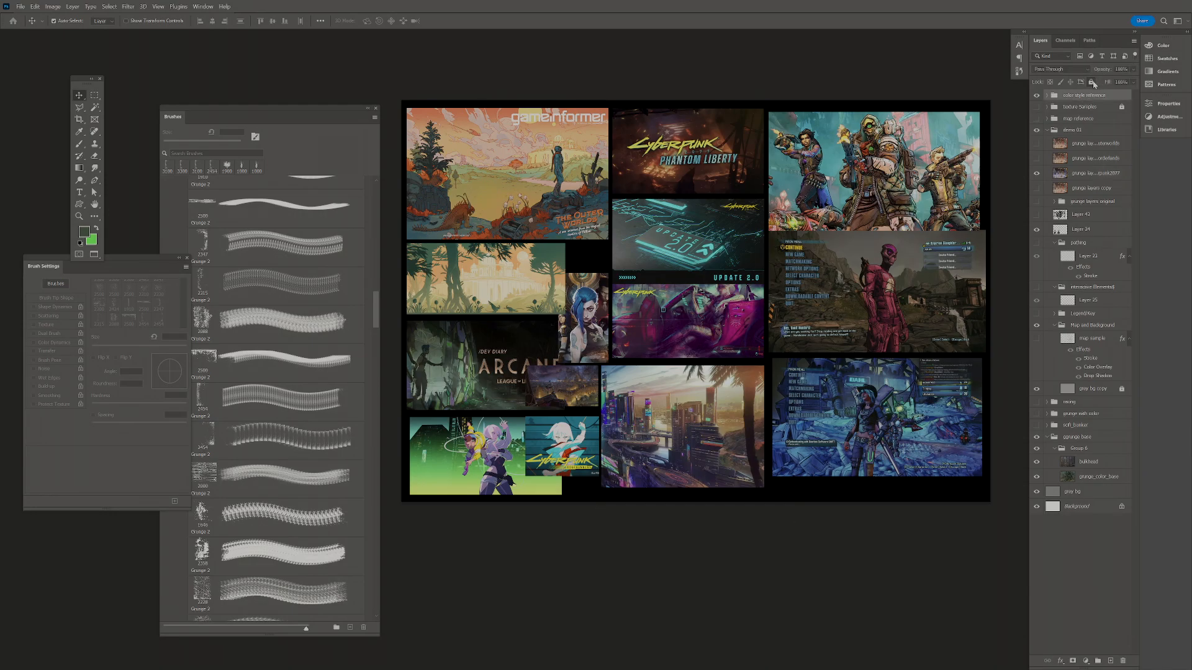
{"action": "left_click", "coordinate": [681, 421]}
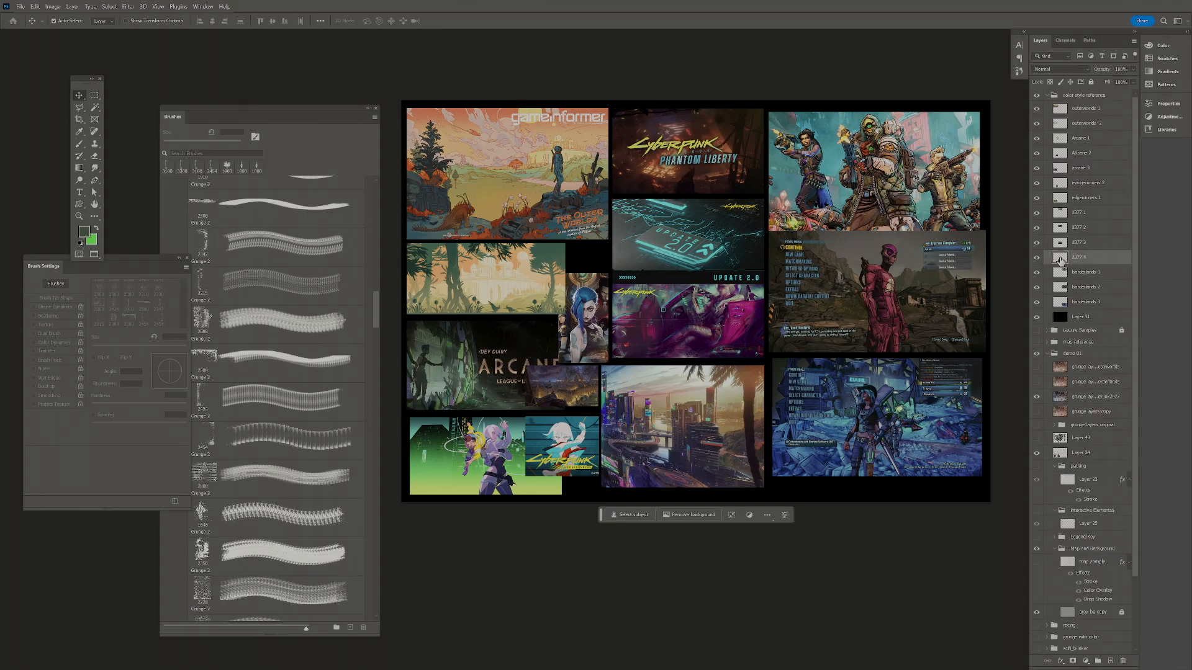
- Copy the 2077 4 cityscape image, paste it above the Cyberpunk2077 grunge layer, hide the reference group, and place the copy in the canvas's upper-left corner
{"action": "left_click", "coordinate": [1060, 259], "text": "ctrl"}
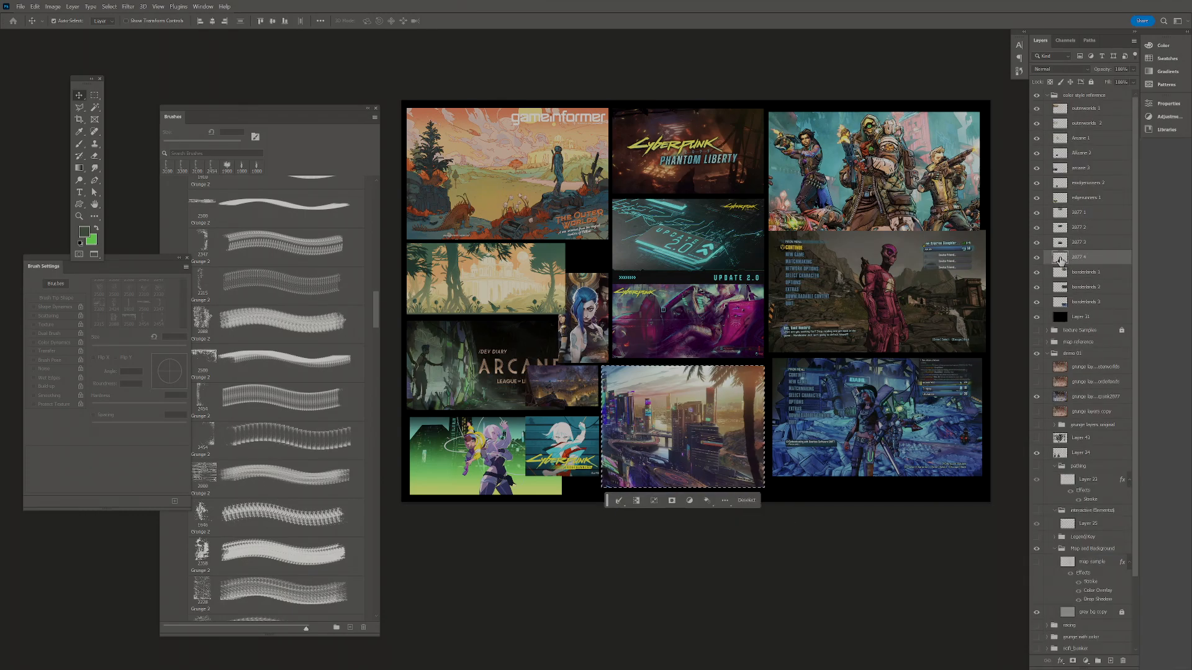
{"action": "left_click", "coordinate": [1047, 96]}
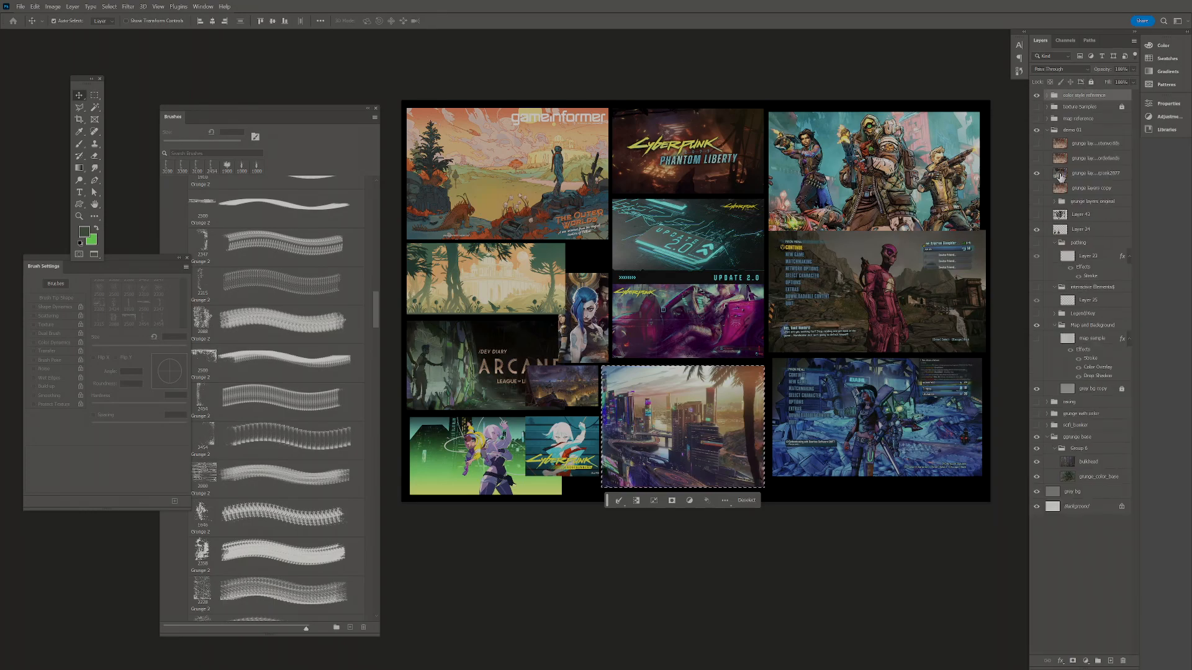
{"action": "left_click", "coordinate": [1074, 175]}
{"action": "left_click", "coordinate": [1036, 95]}
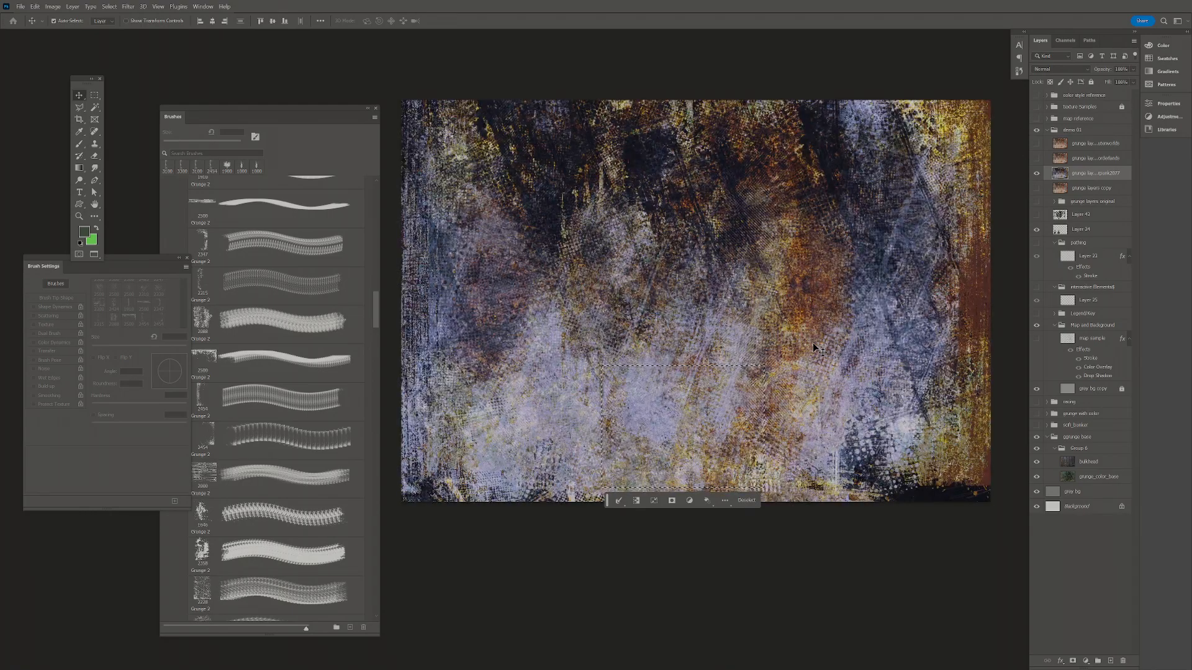
{"action": "key", "text": "ctrl+v"}
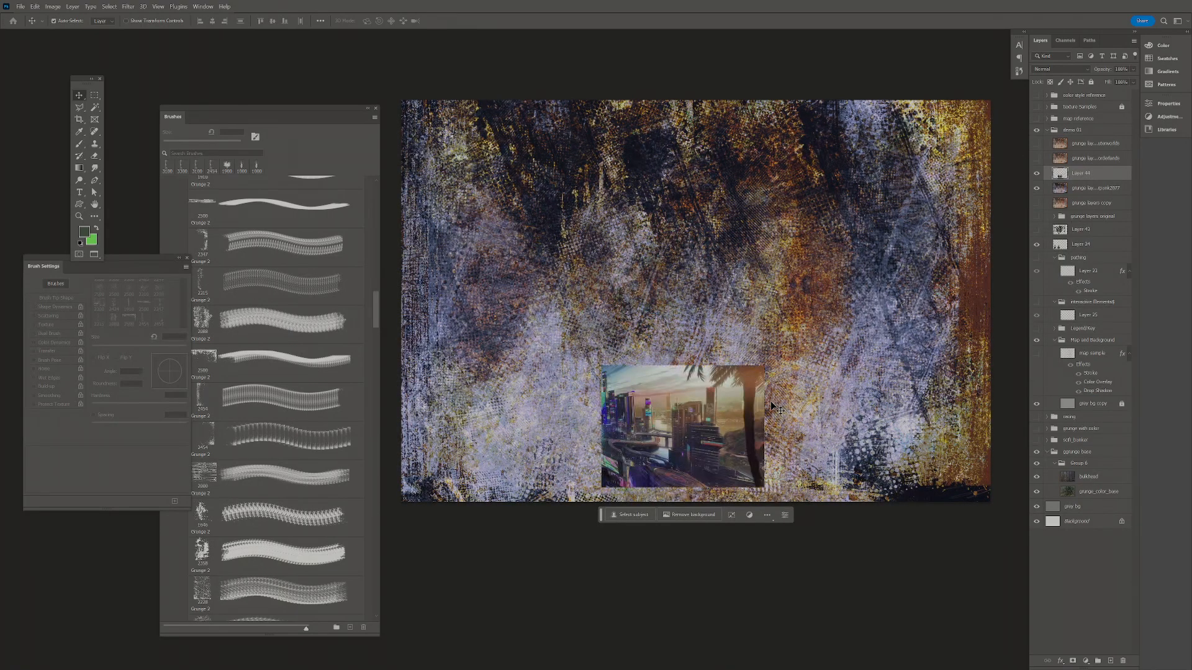
{"action": "left_click_drag", "start_coordinate": [713, 434], "coordinate": [499, 177]}
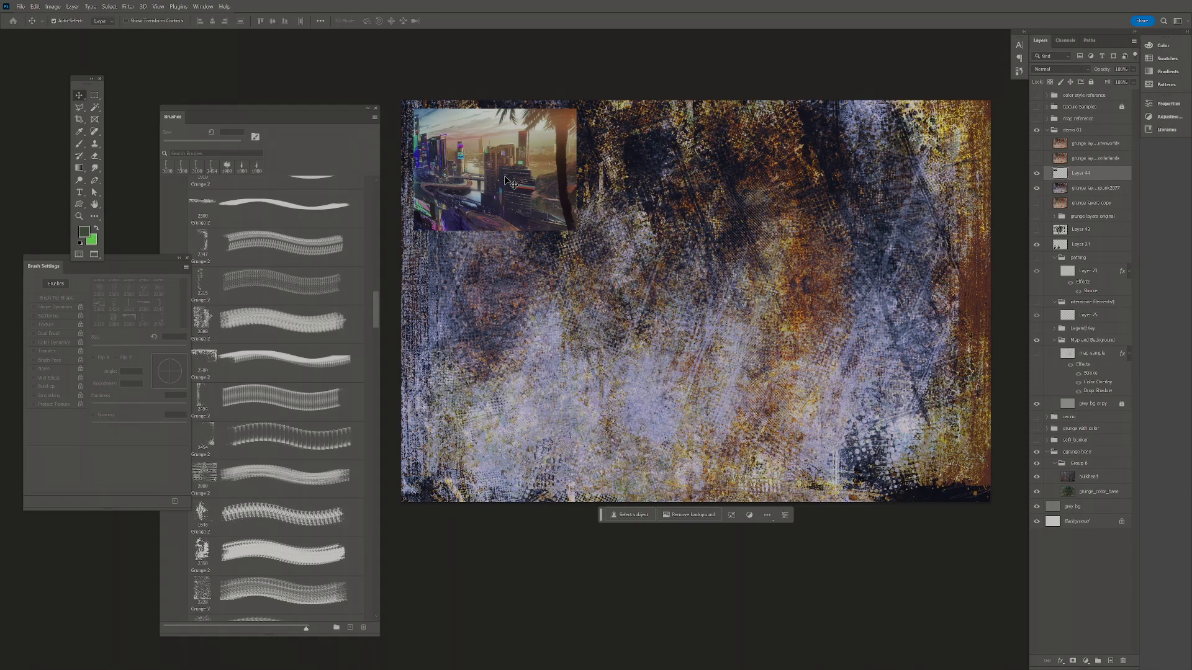
- Group the pasted cityscape image with the Cyberpunk2077 grunge layer and name the group 2077 4 color match
{"action": "left_click", "coordinate": [1037, 187]}
{"action": "left_click", "coordinate": [1088, 186], "text": "shift"}
{"action": "key", "text": "ctrl+g"}
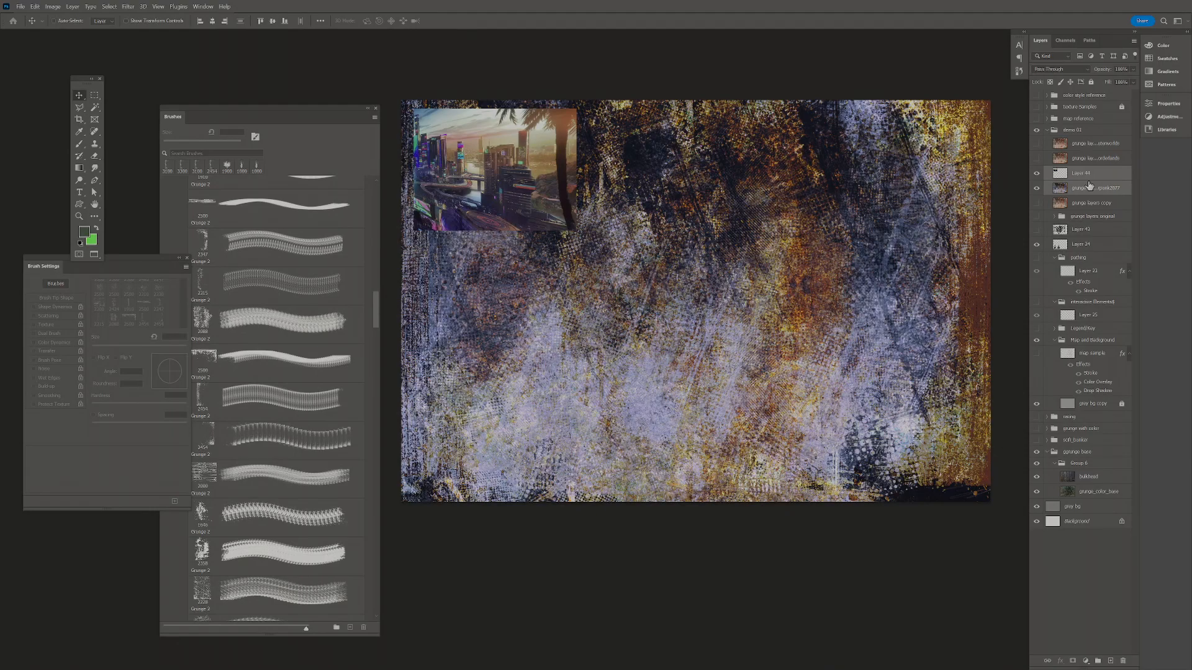
{"action": "double_click", "coordinate": [1081, 172]}
{"action": "type", "text": "2077 4 col"}
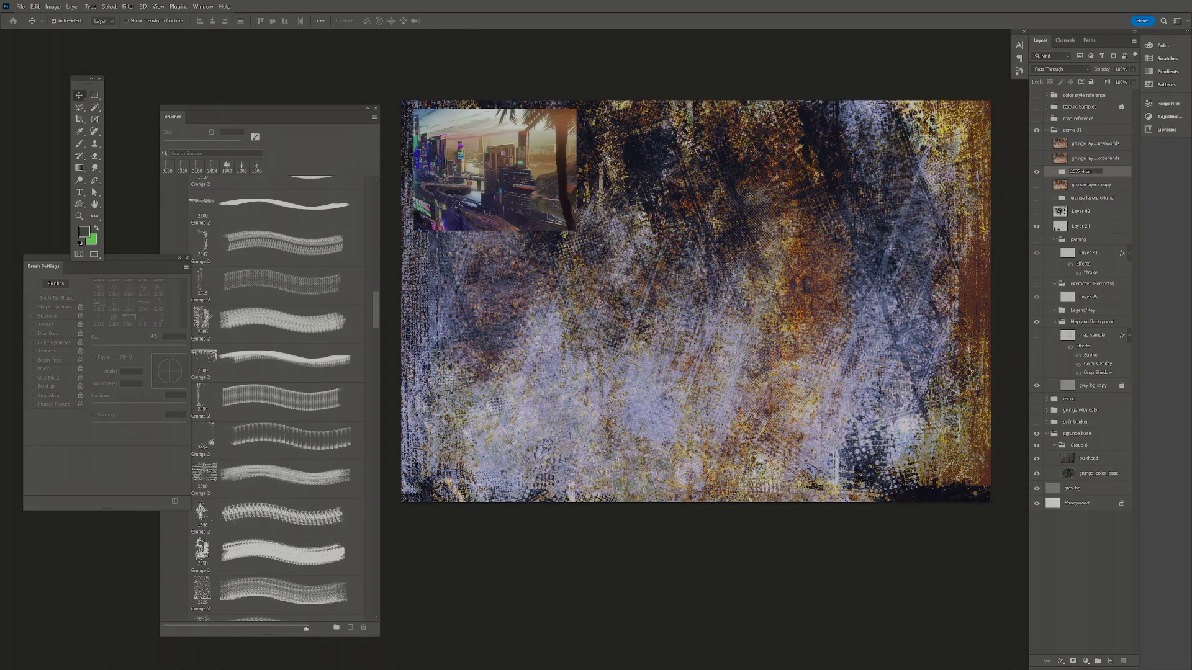
{"action": "type", "text": "match"}
{"action": "key", "text": "Return"}
- Hide the 2077 4 color match group and show only the grunge layers copy texture in its place
{"action": "left_click", "coordinate": [1037, 174]}
{"action": "left_click", "coordinate": [1037, 185]}
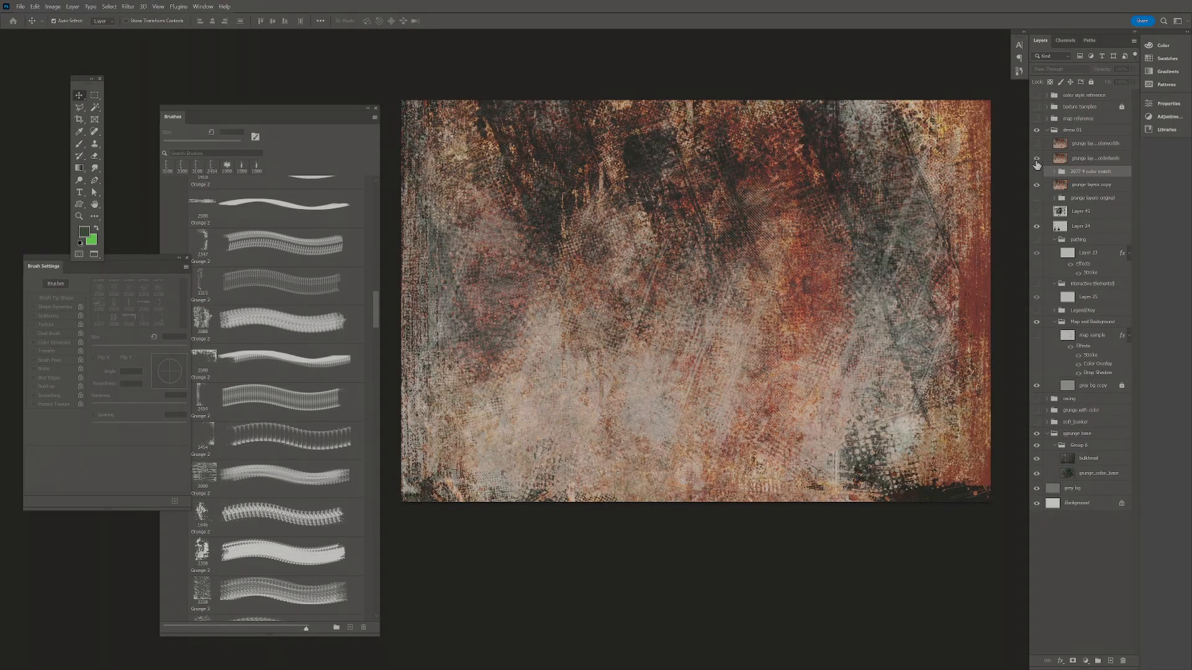
{"action": "left_click", "coordinate": [1036, 184]}
{"action": "left_click", "coordinate": [1036, 185]}
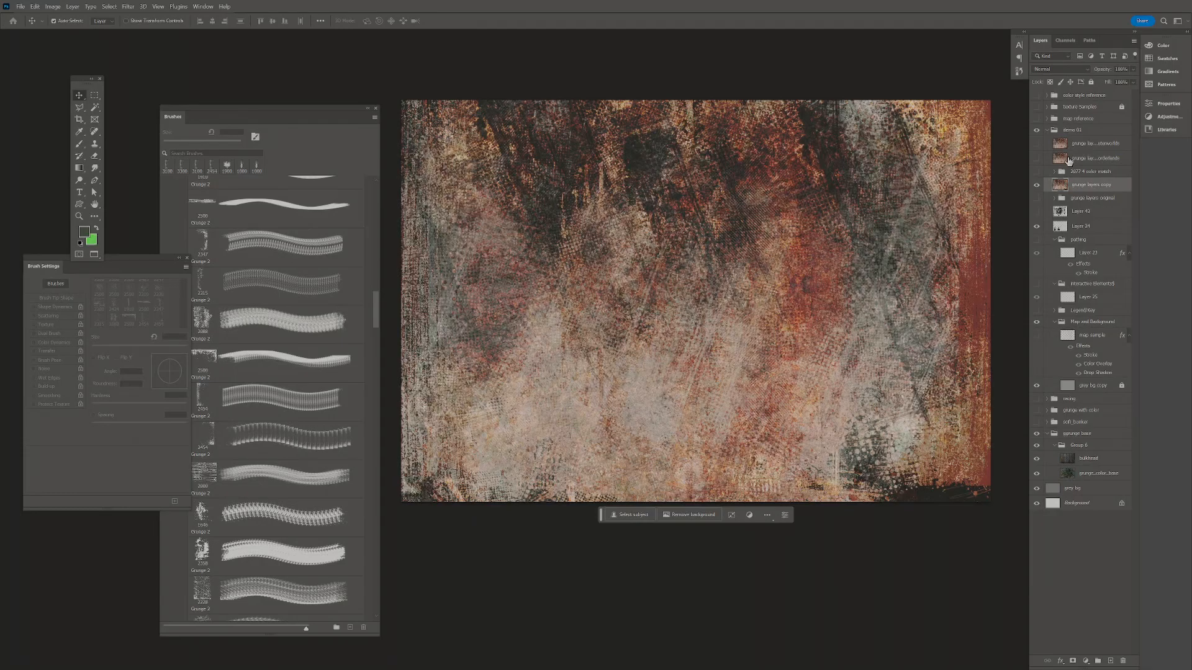
- Copy the Cyberpunk Update 2.0 image from the color style reference group into a new layer above grunge layers copy
{"action": "left_click", "coordinate": [1036, 95]}
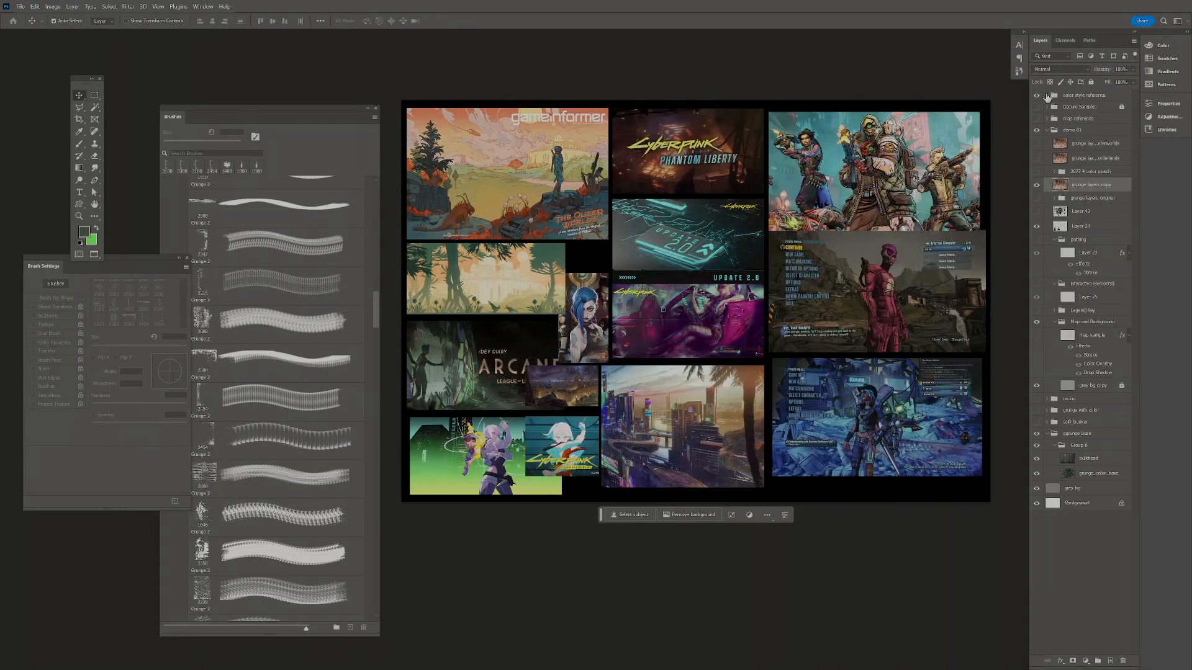
{"action": "left_click", "coordinate": [1046, 95]}
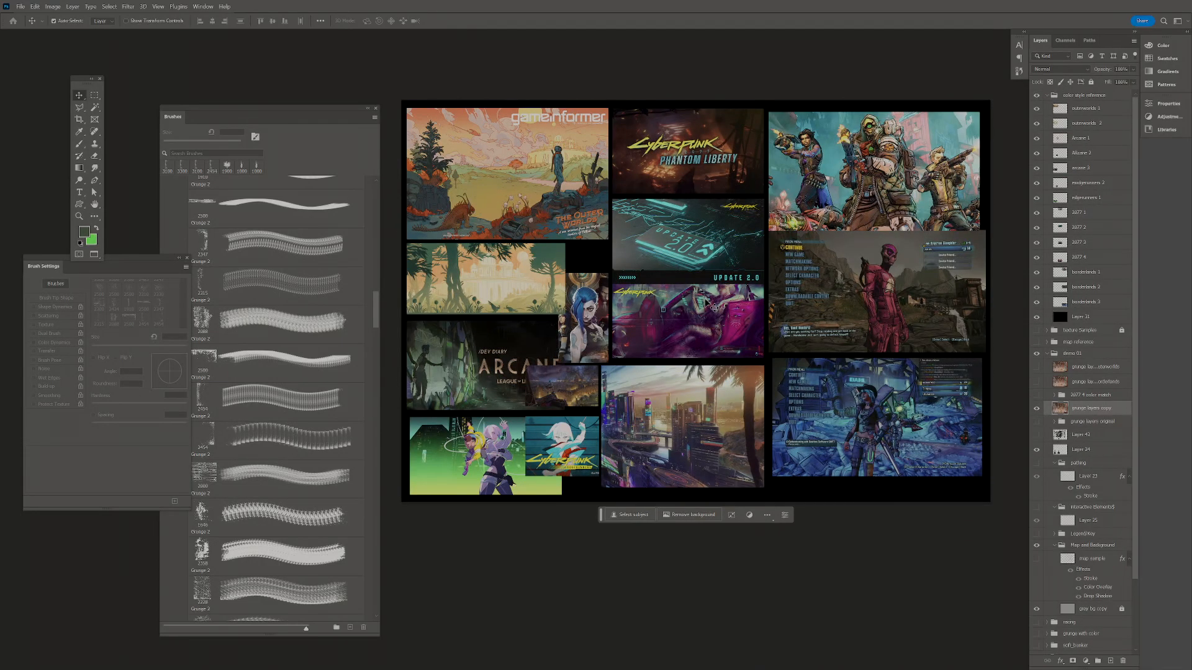
{"action": "left_click", "coordinate": [698, 247]}
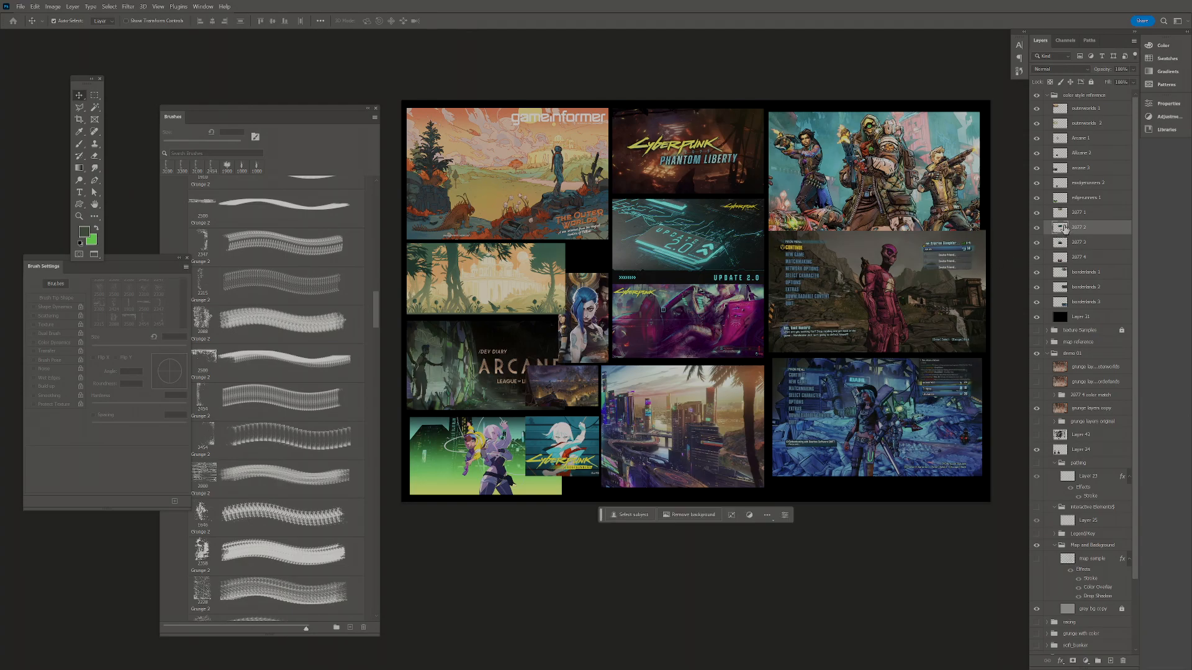
{"action": "left_click_drag", "start_coordinate": [1067, 230], "coordinate": [1061, 230]}
{"action": "left_click", "coordinate": [1061, 229], "text": "ctrl"}
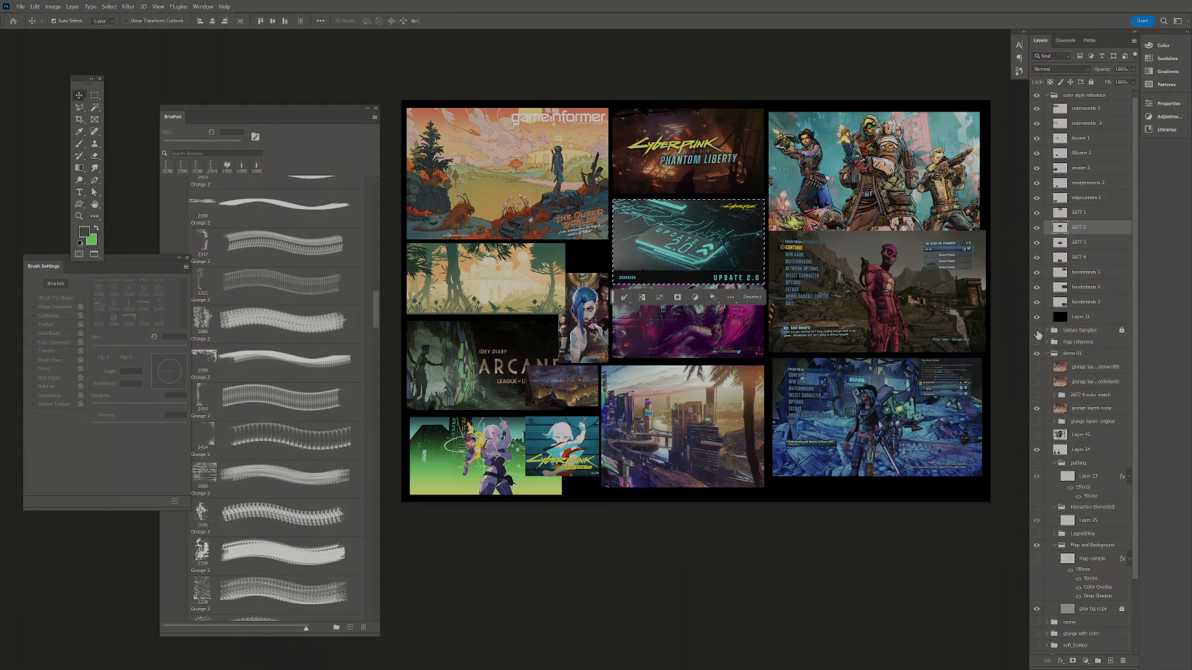
{"action": "left_click", "coordinate": [1060, 410]}
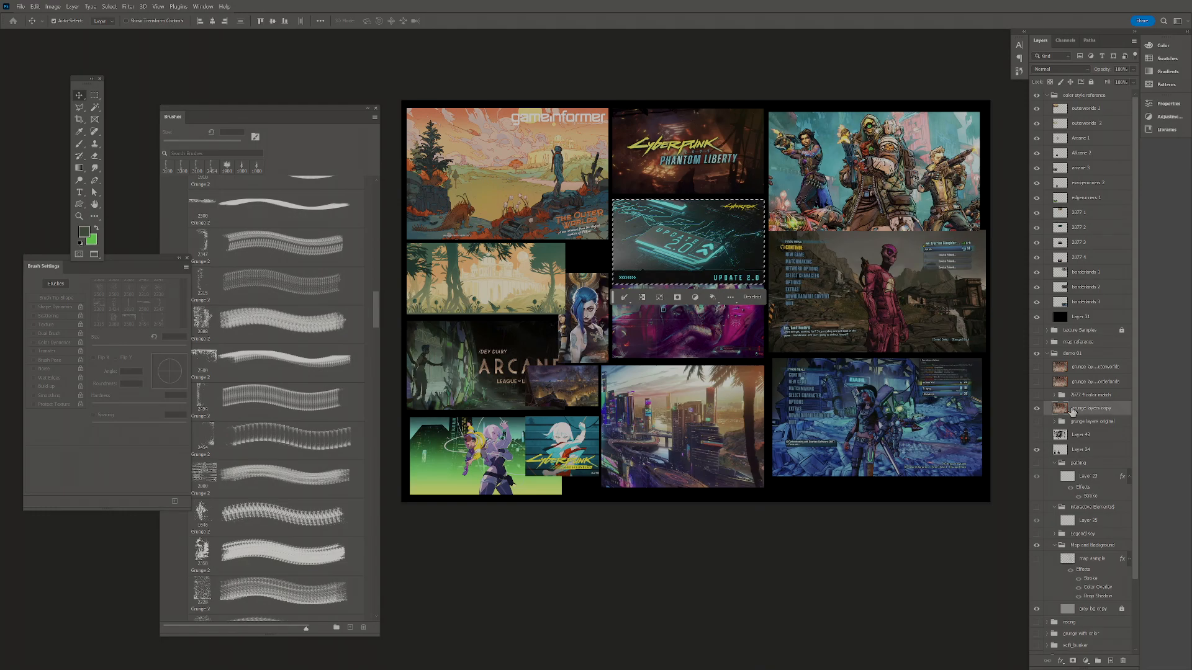
{"action": "key", "text": "ctrl+j"}
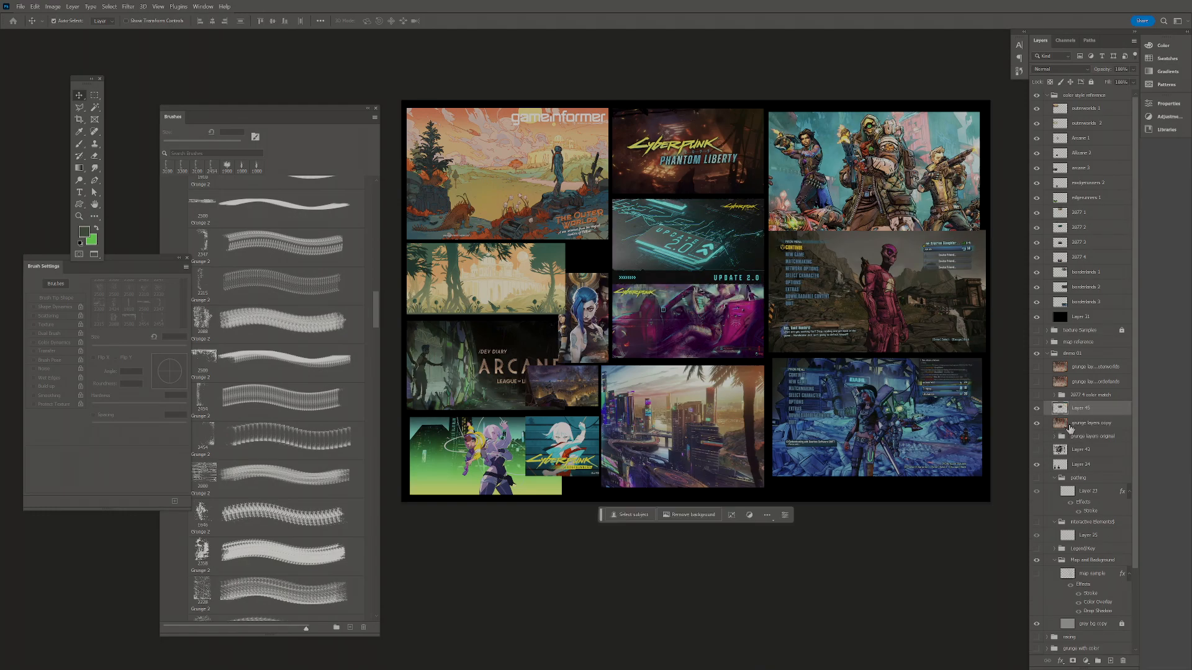
- Collapse and hide the color style reference group, and place the Update 2.0 image in the canvas's lower-left corner
{"action": "left_click", "coordinate": [1048, 96]}
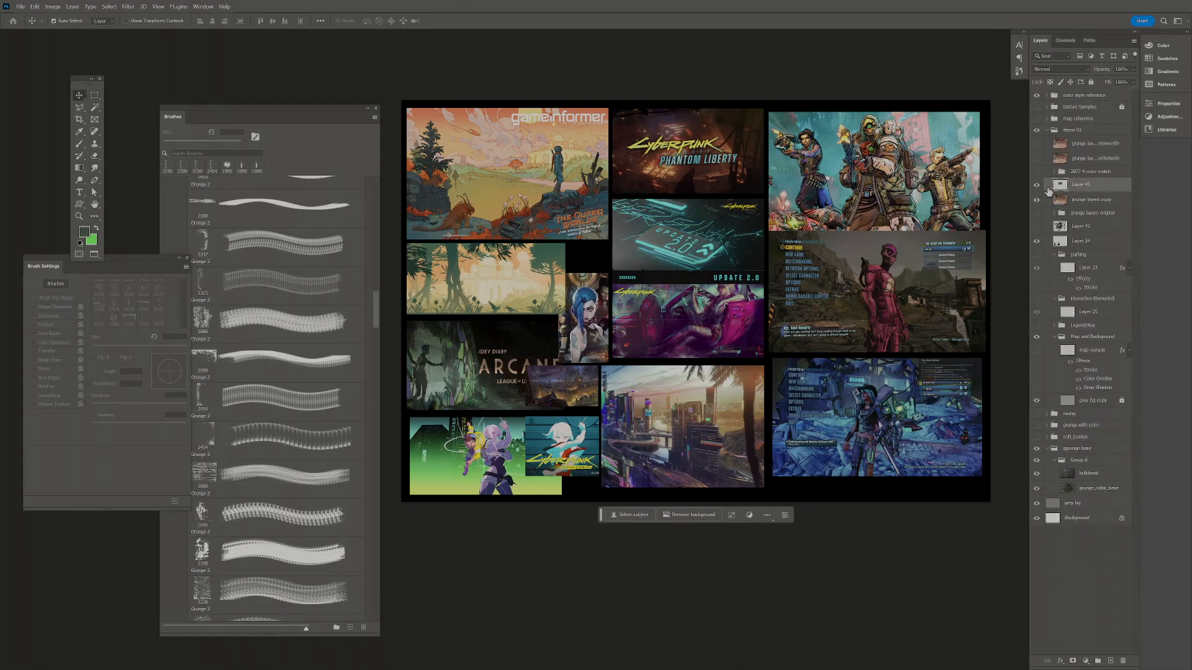
{"action": "left_click", "coordinate": [1036, 95]}
{"action": "left_click", "coordinate": [1037, 186]}
{"action": "left_click", "coordinate": [1037, 186]}
{"action": "left_click_drag", "start_coordinate": [703, 252], "coordinate": [501, 456]}
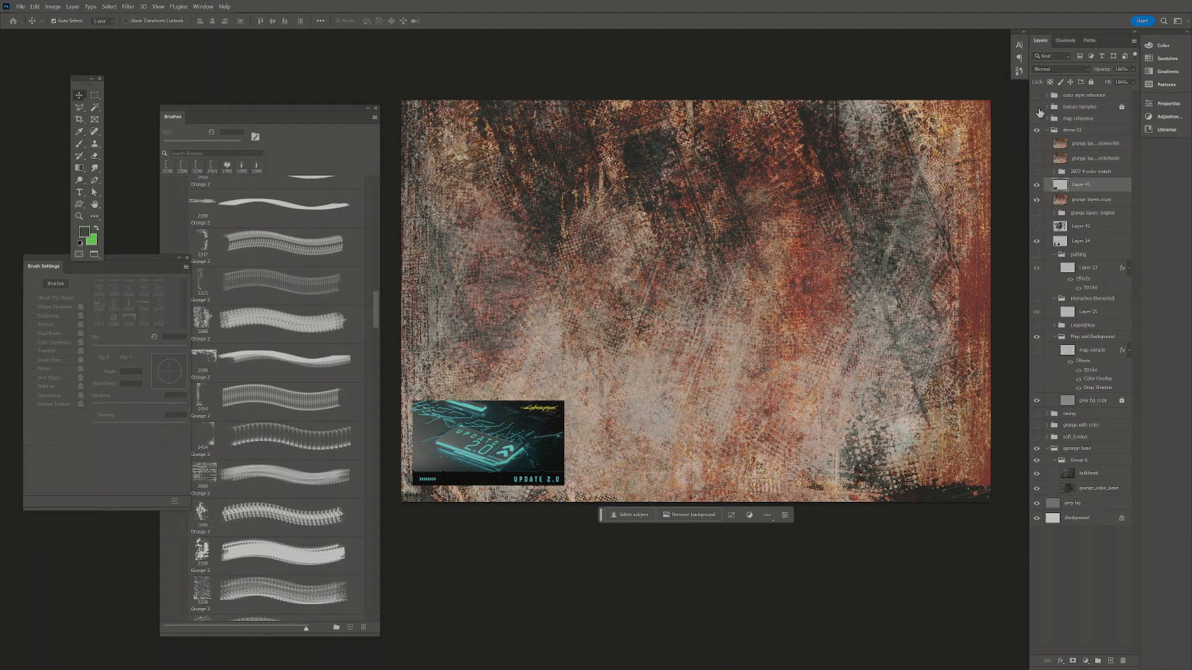
{"action": "left_click", "coordinate": [1036, 108]}
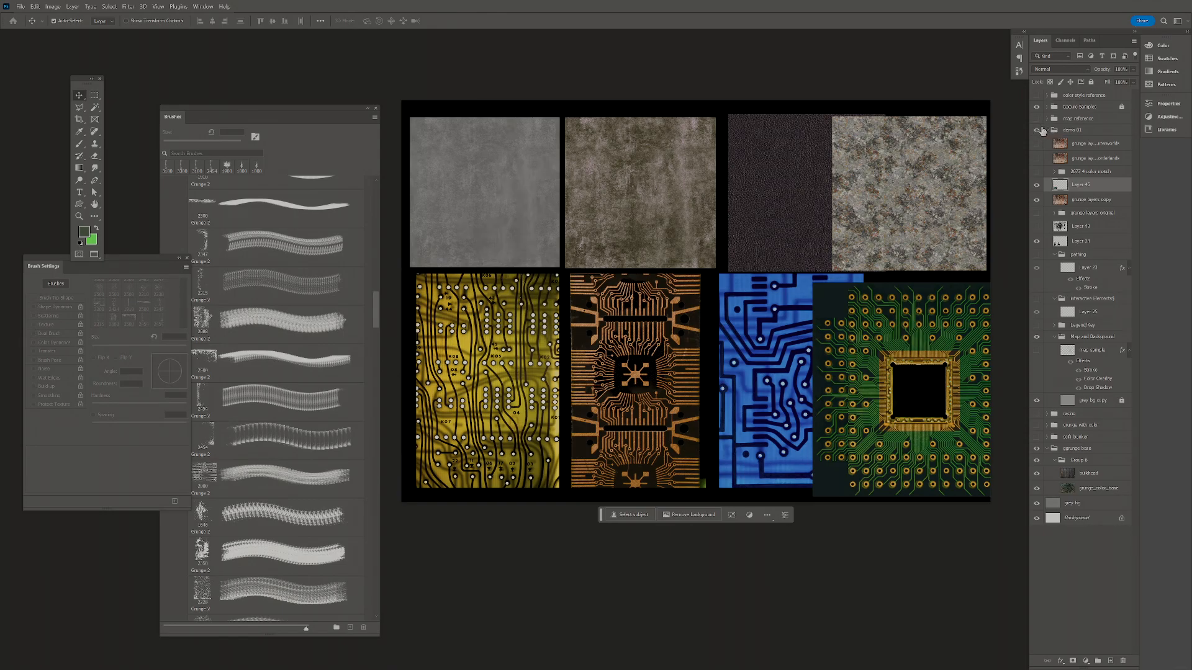
{"action": "left_click", "coordinate": [1037, 130]}
{"action": "left_click", "coordinate": [1036, 107]}
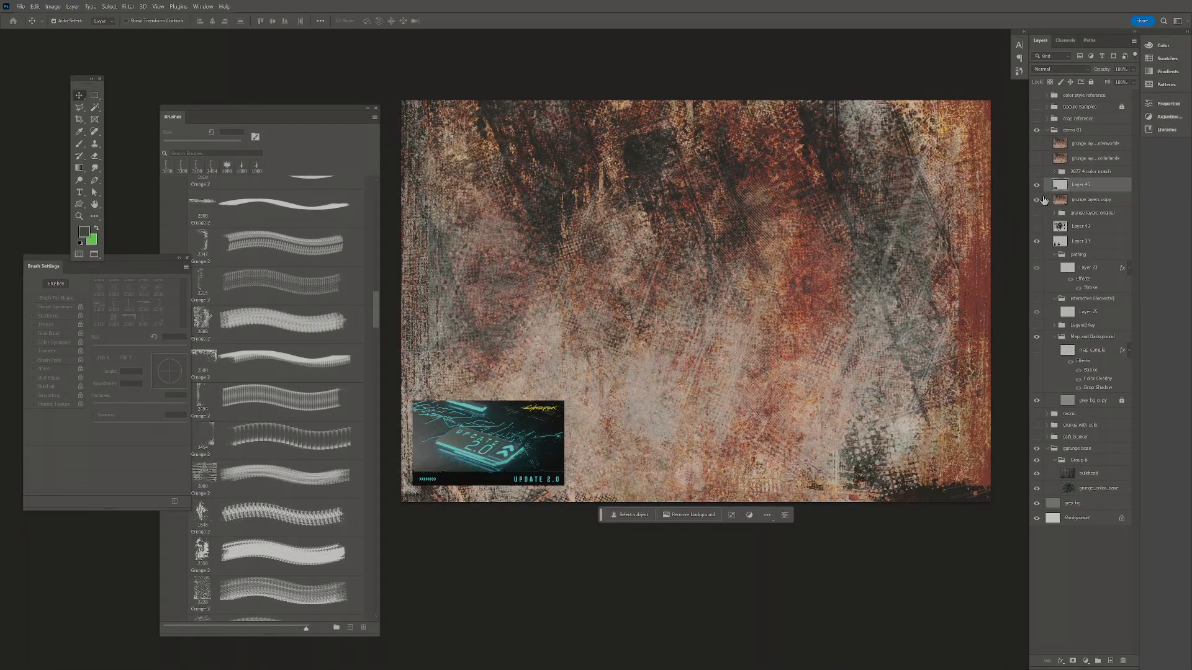
- Hide the Update 2.0 image and start Match Color on grunge layers copy, with demo_ps_mapping_01.psd as source, previewing source layer 2077 3
{"action": "left_click", "coordinate": [1037, 186]}
{"action": "left_click", "coordinate": [1097, 204]}
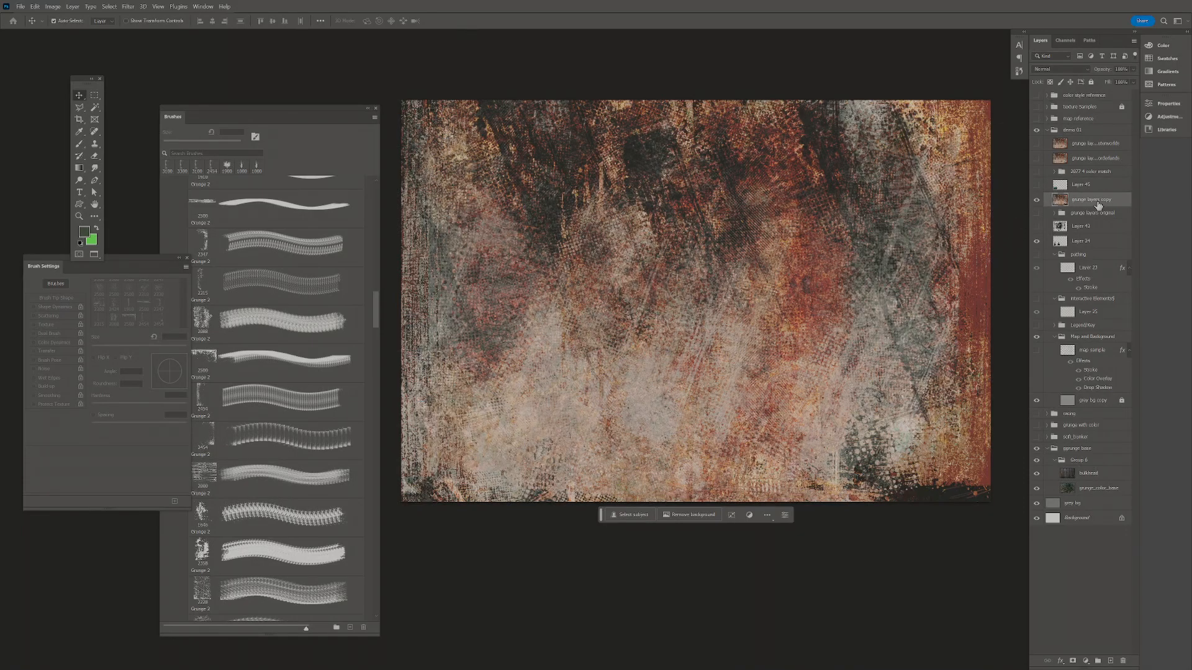
{"action": "left_click", "coordinate": [54, 6]}
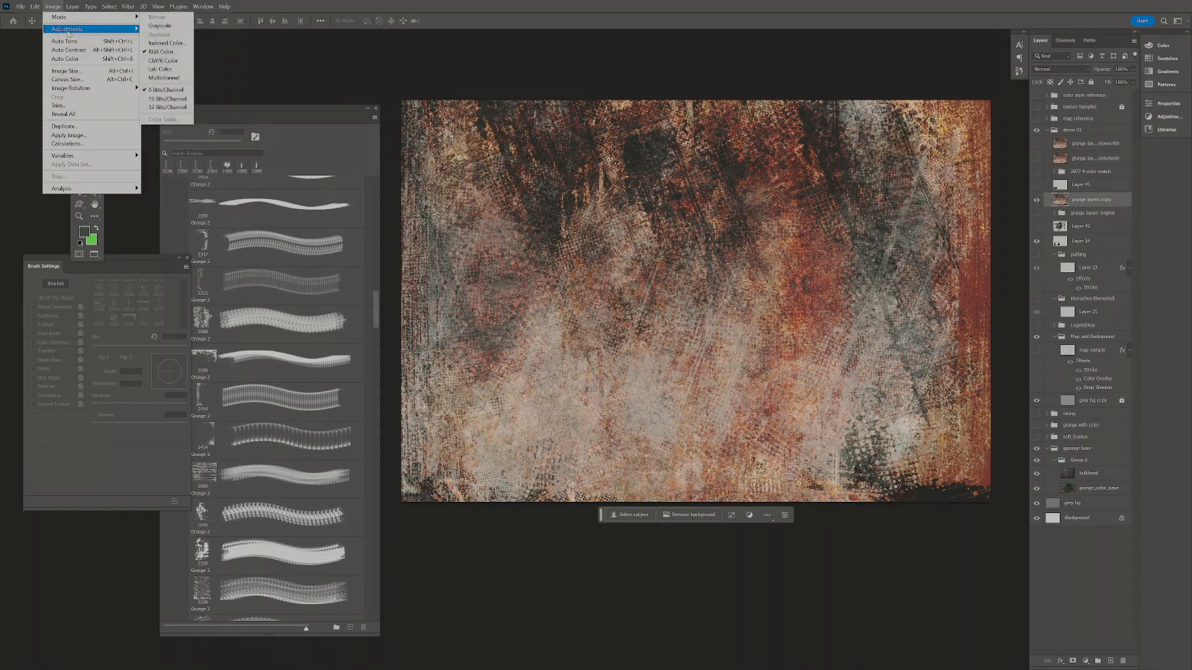
{"action": "mouse_move", "coordinate": [69, 30]}
{"action": "left_click", "coordinate": [157, 209]}
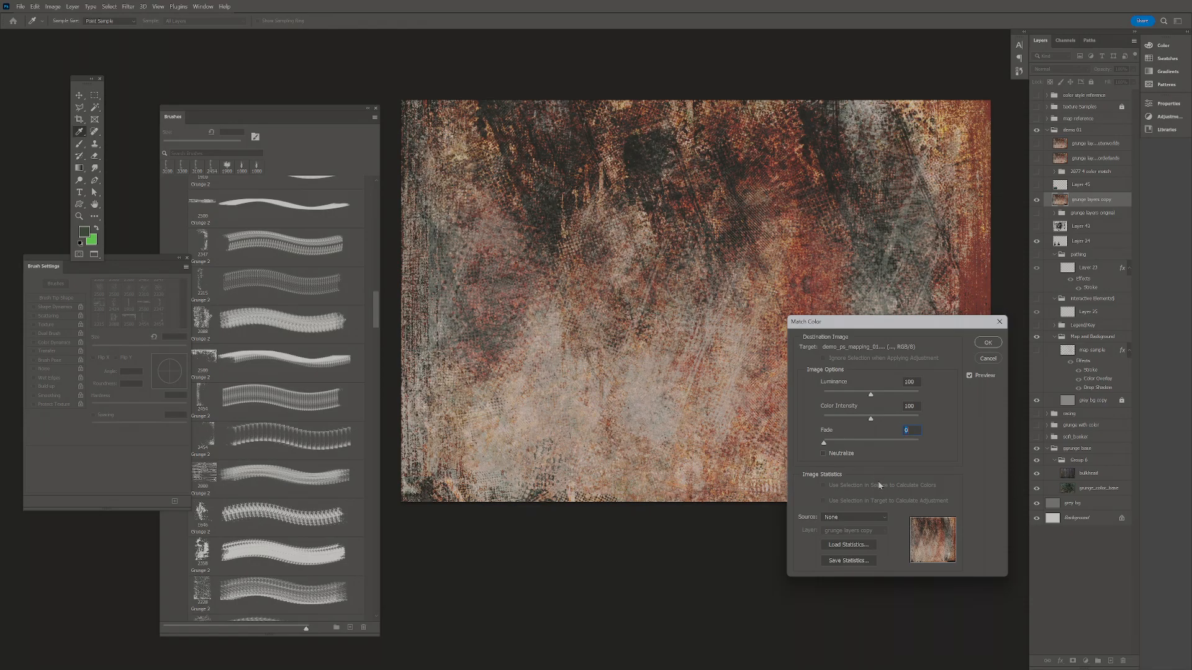
{"action": "left_click", "coordinate": [873, 524]}
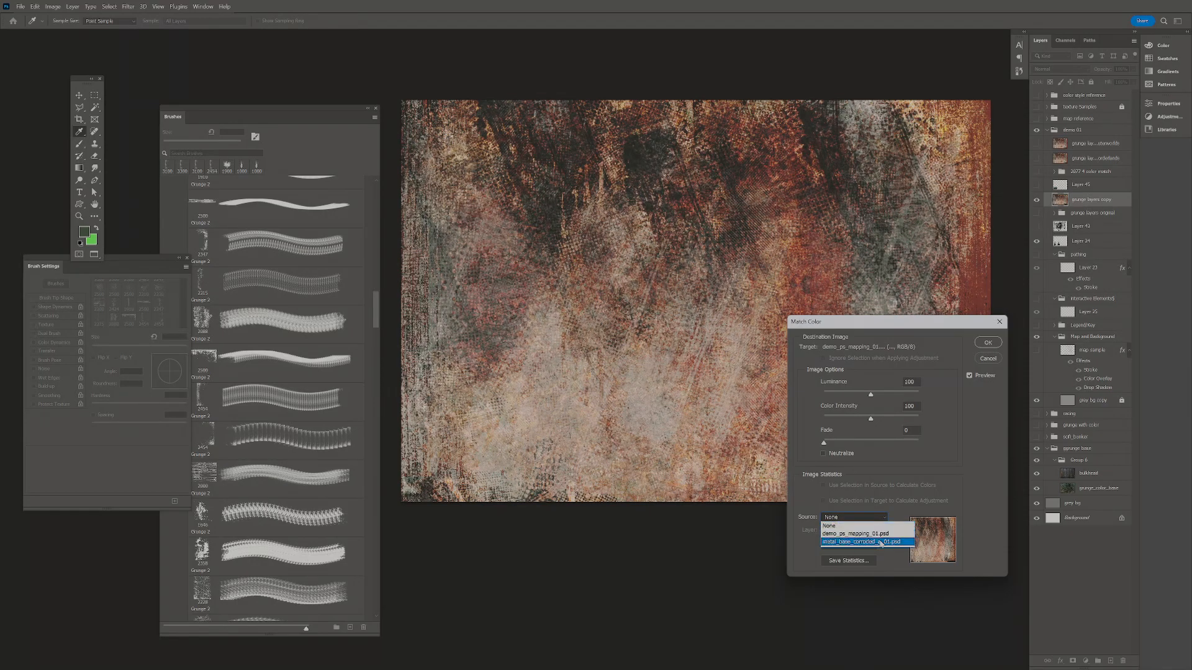
{"action": "left_click", "coordinate": [882, 533]}
{"action": "left_click", "coordinate": [881, 533]}
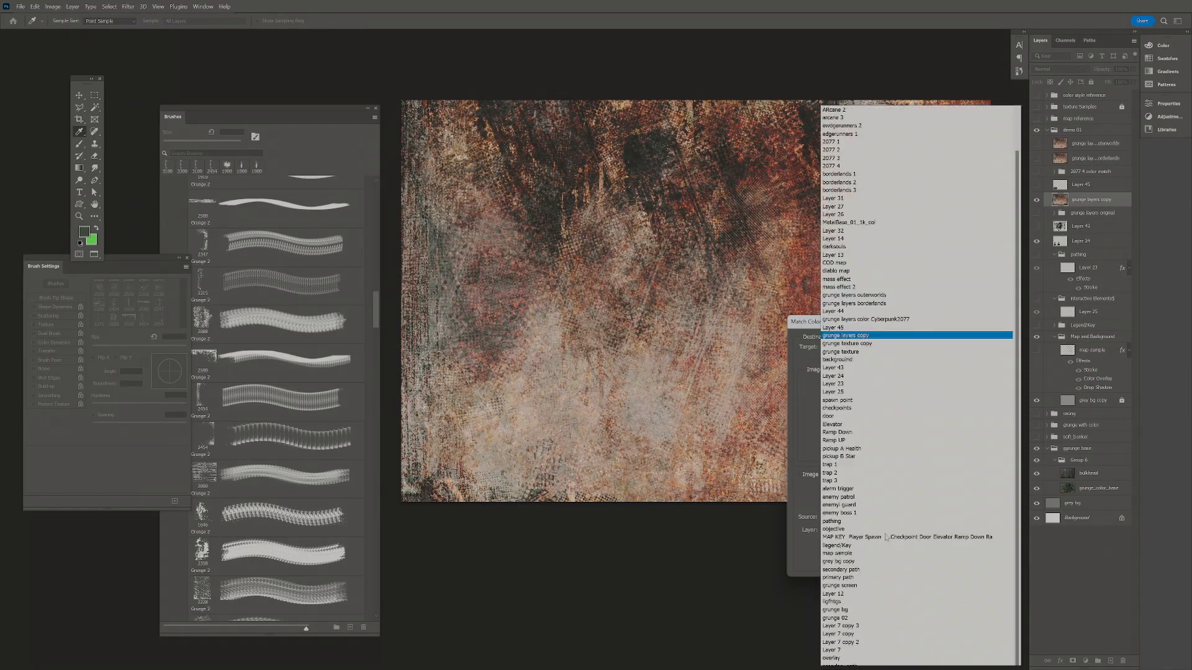
{"action": "scroll", "coordinate": [931, 94], "scroll_direction": "up", "scroll_amount": 1}
{"action": "scroll", "coordinate": [919, 99], "scroll_direction": "up", "scroll_amount": 1}
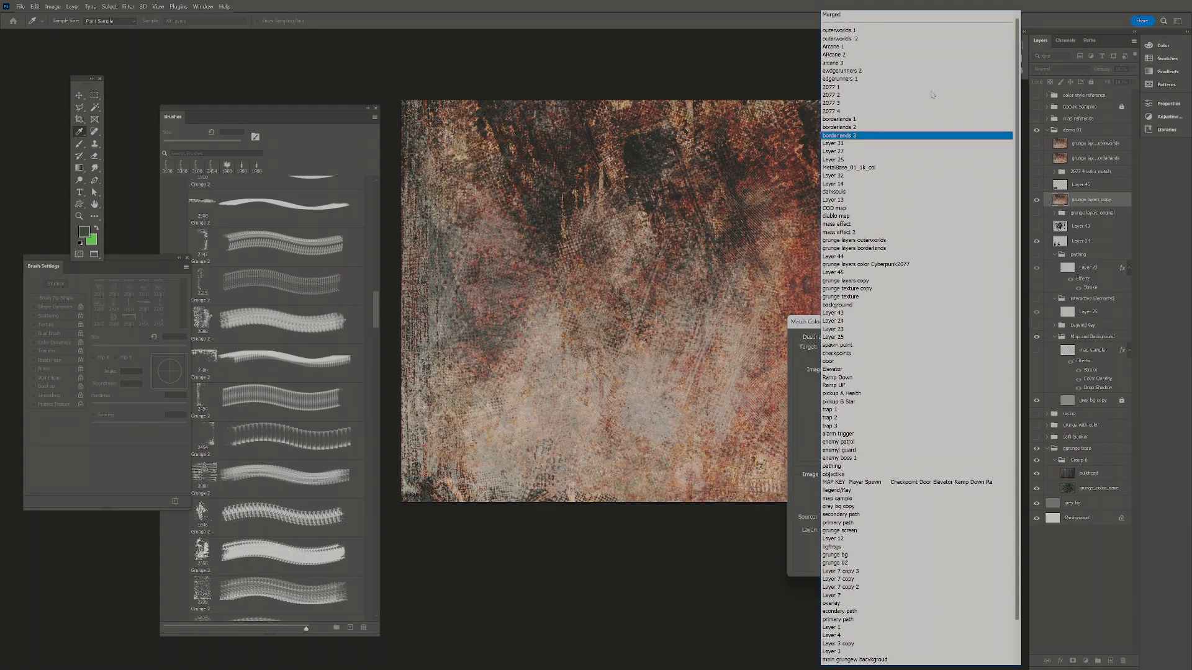
{"action": "left_click", "coordinate": [899, 103]}
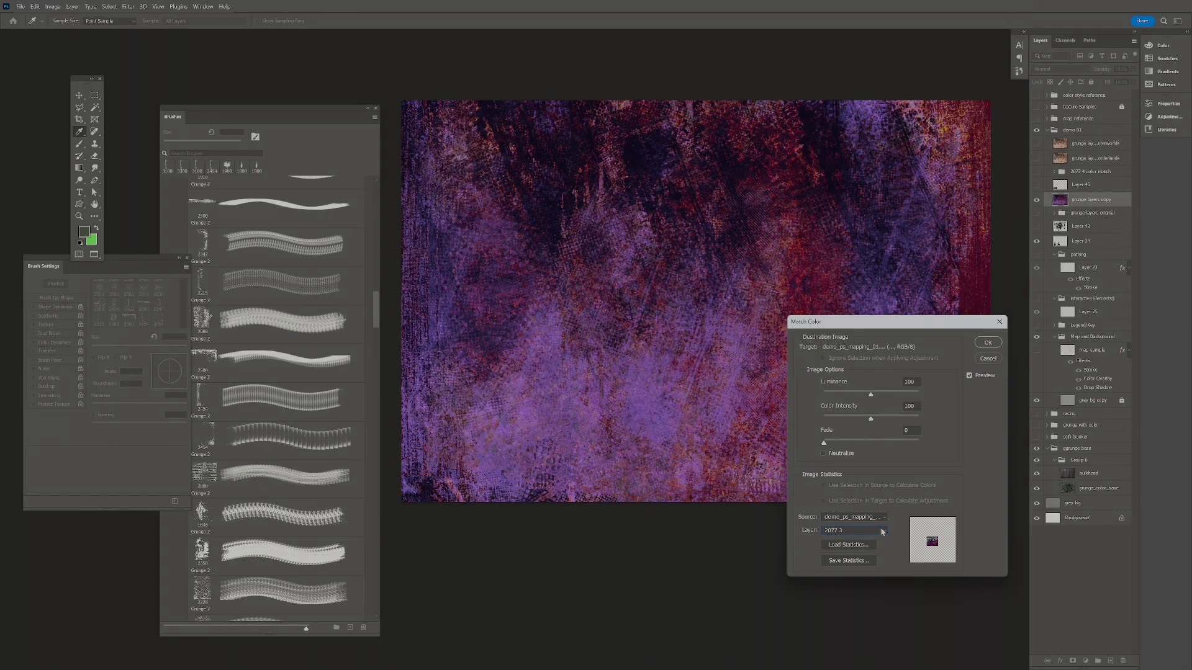
- Apply Match Color with source layer 2077 2, then show the Update 2.0 image and nudge it toward the canvas's bottom edge
{"action": "left_click", "coordinate": [882, 531]}
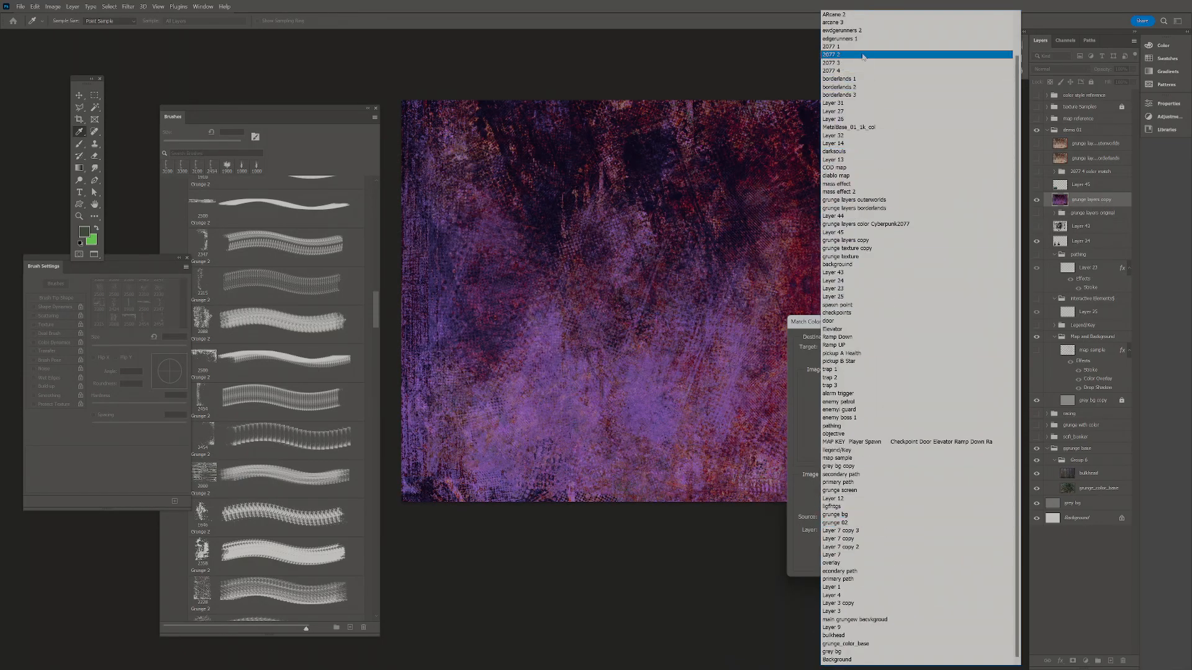
{"action": "left_click", "coordinate": [863, 55]}
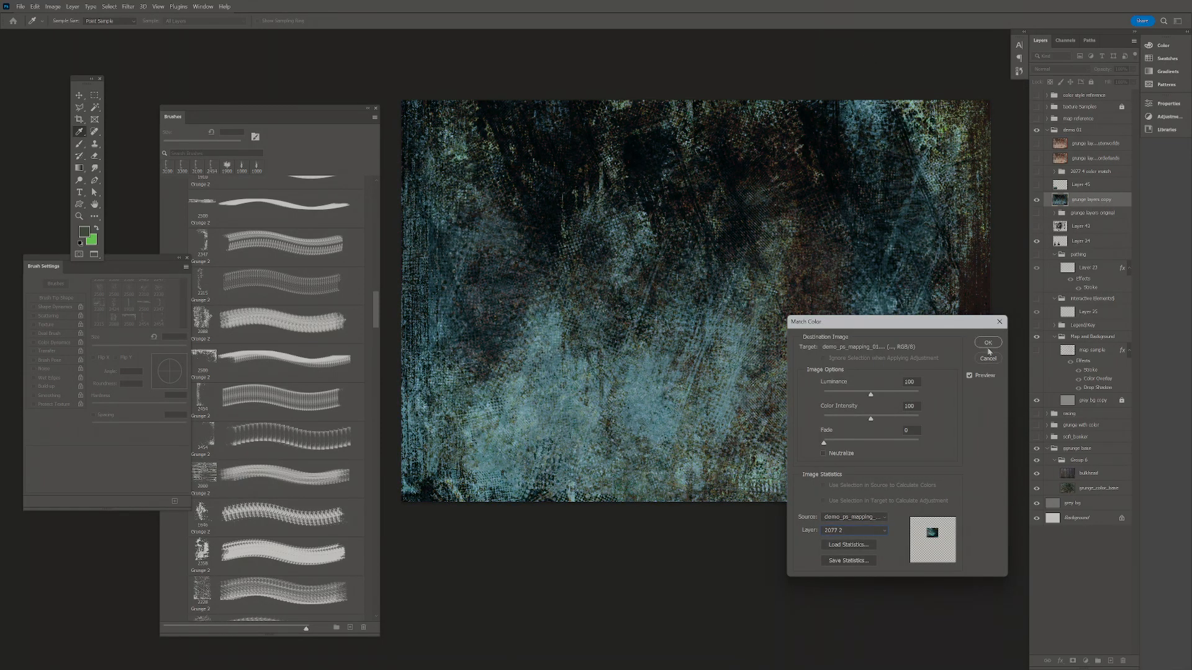
{"action": "left_click", "coordinate": [989, 344]}
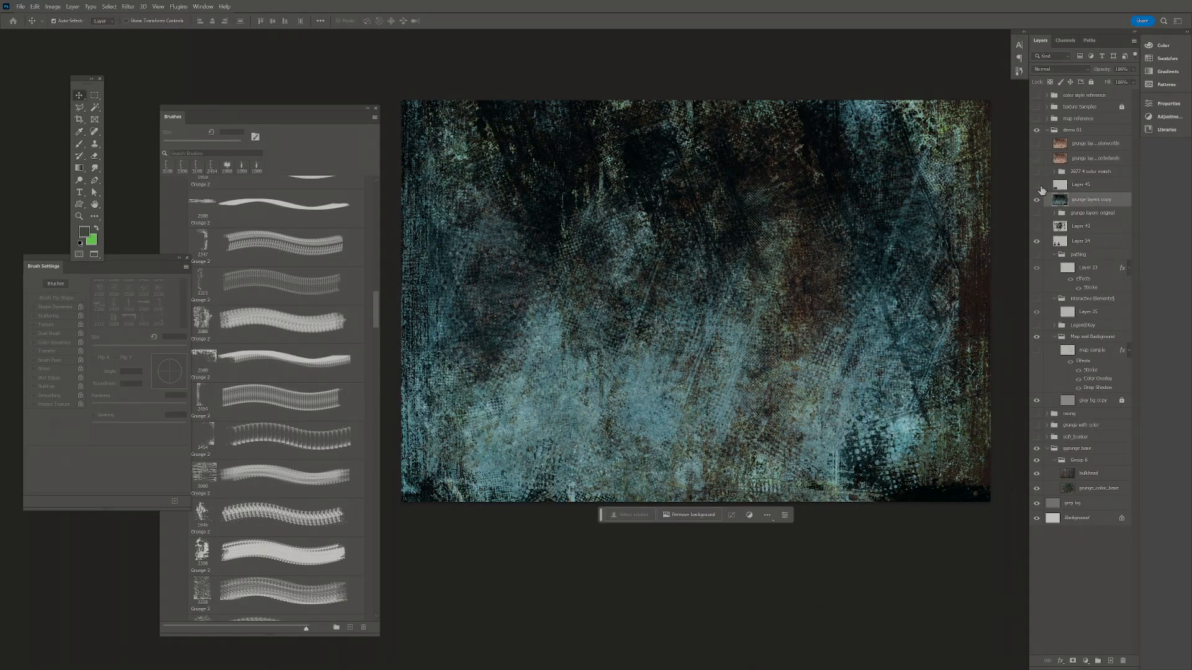
{"action": "left_click", "coordinate": [1036, 185]}
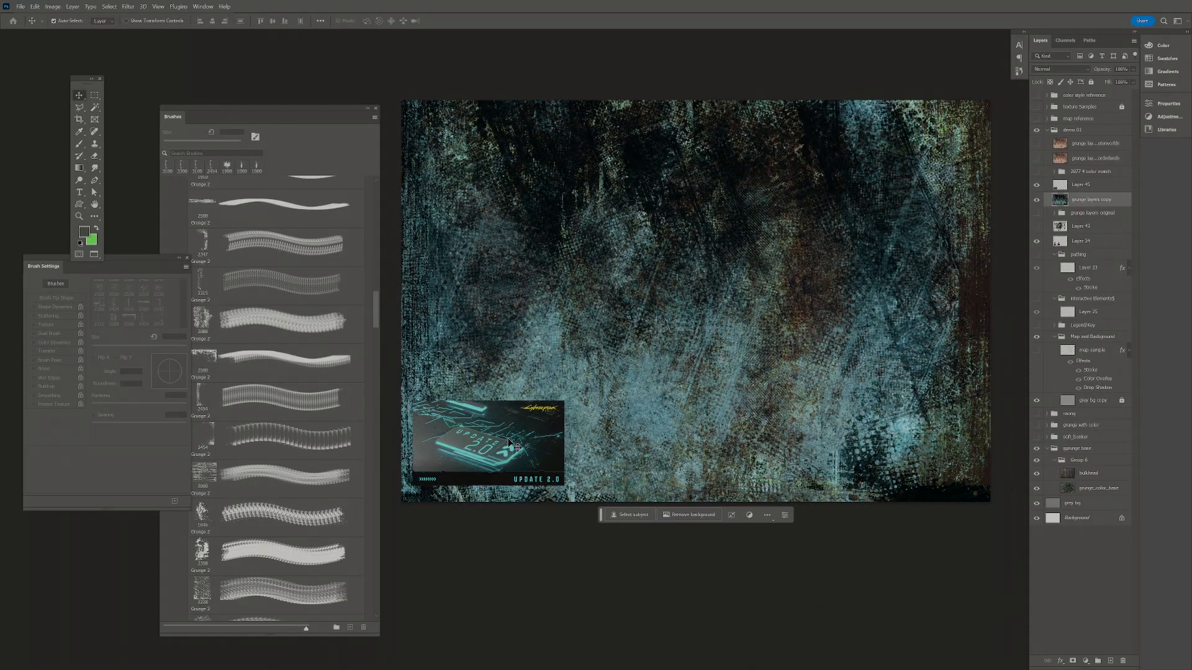
{"action": "left_click_drag", "start_coordinate": [509, 442], "coordinate": [513, 453]}
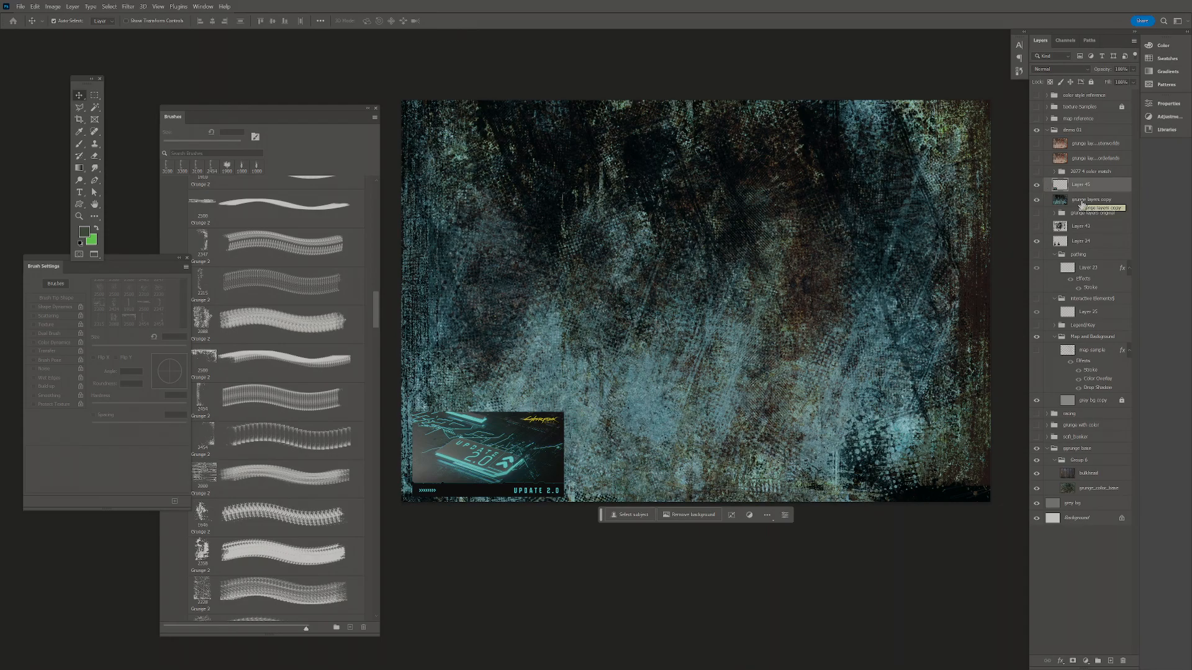
- Check which color style reference layer holds the Update 2.0 image, hide that group again, and select the 2077 4 color match group
{"action": "left_click", "coordinate": [1037, 96]}
{"action": "left_click", "coordinate": [1047, 96]}
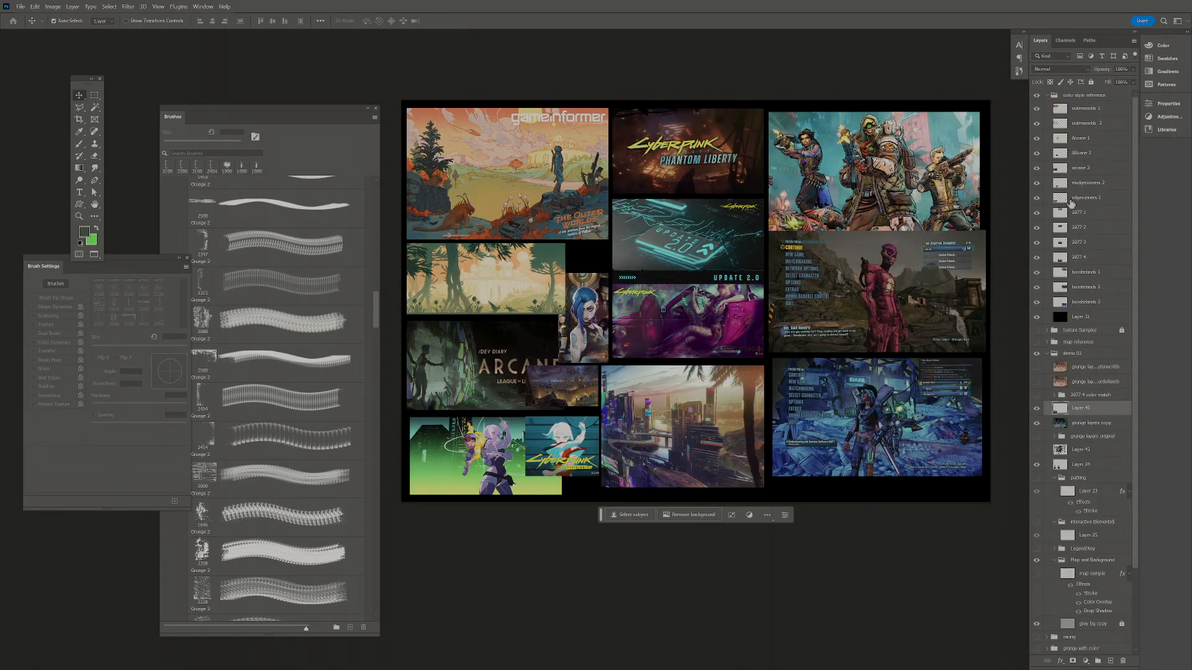
{"action": "left_click", "coordinate": [666, 235]}
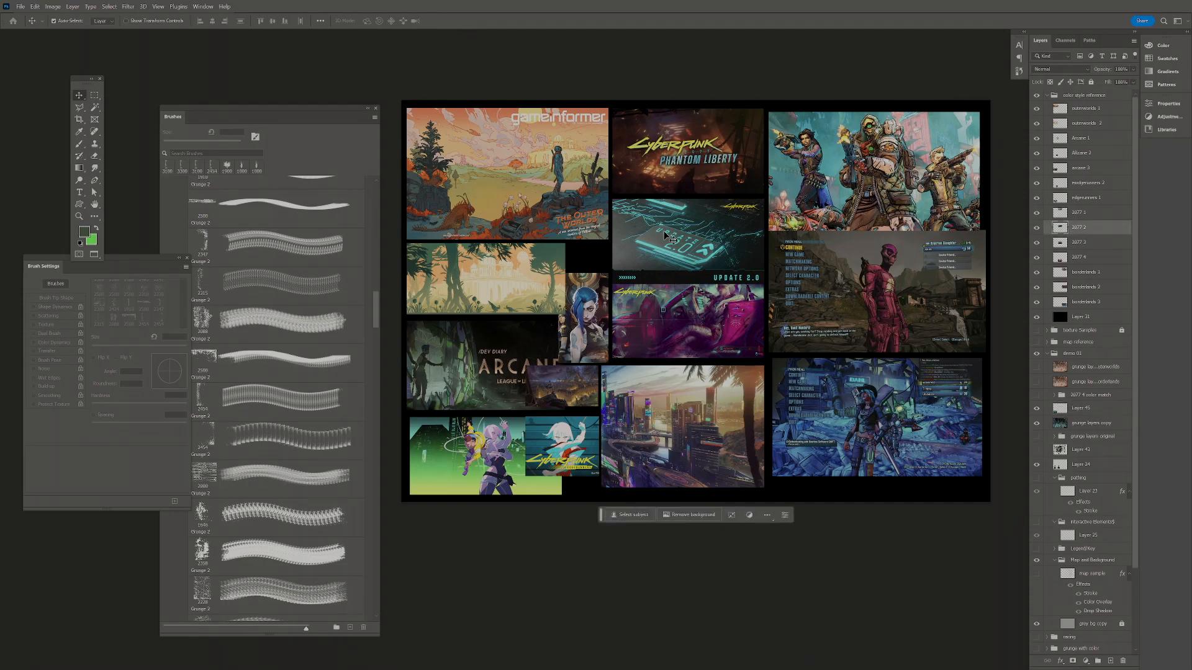
{"action": "left_click", "coordinate": [1046, 95]}
{"action": "left_click", "coordinate": [1054, 95]}
{"action": "left_click", "coordinate": [1036, 95]}
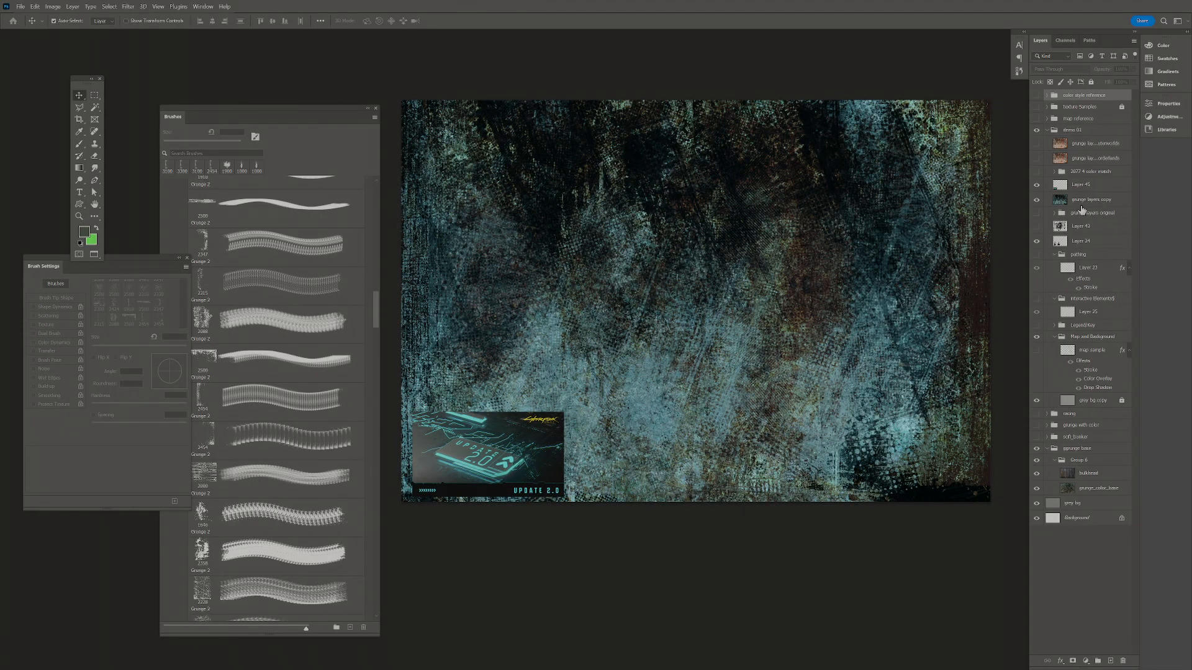
{"action": "left_click", "coordinate": [1083, 174]}
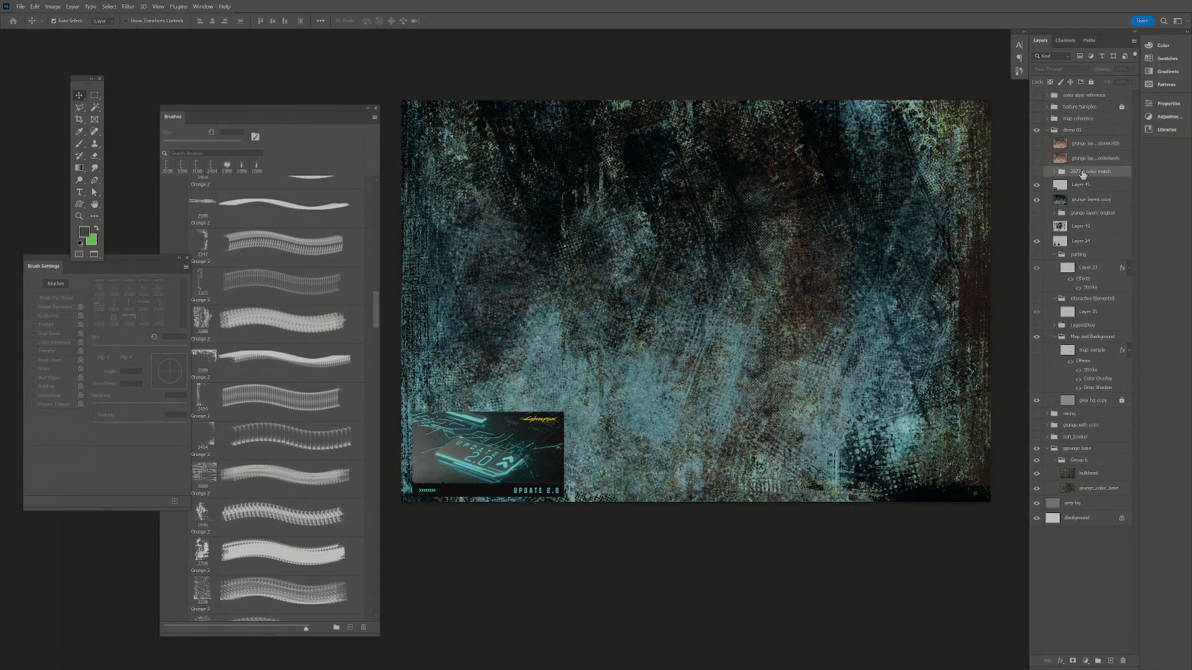
- Group Layer 45 with the grunge layers copy layer and name the group "2077 2 color match"
{"action": "left_click", "coordinate": [1083, 185]}
{"action": "left_click", "coordinate": [1084, 199], "text": "shift"}
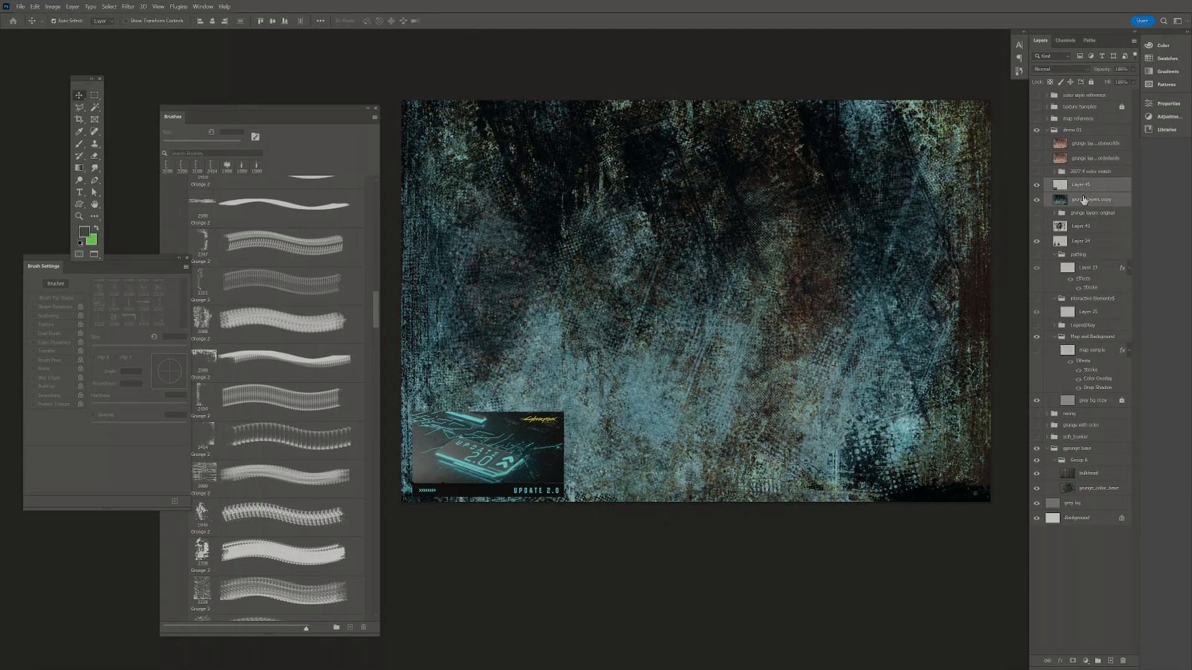
{"action": "key", "text": "ctrl+g"}
{"action": "double_click", "coordinate": [1079, 183]}
{"action": "type", "text": "2077"}
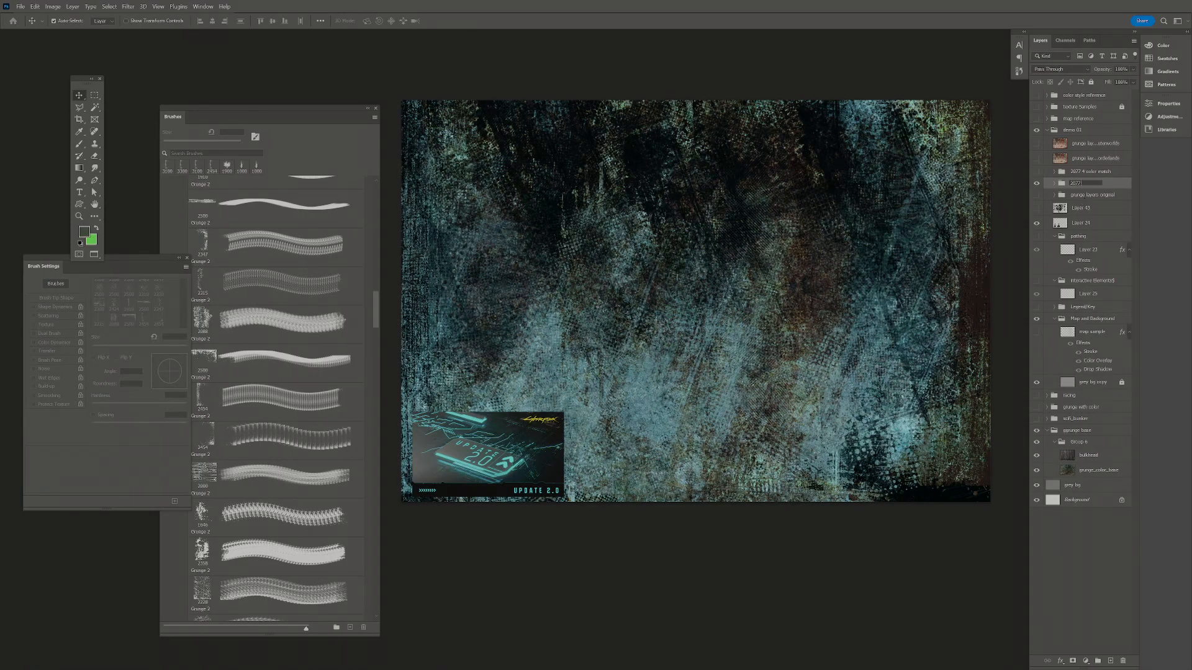
{"action": "type", "text": " 2 color match"}
{"action": "key", "text": "Return"}
- Show the grunge layers borderlands layer, reveal the color style reference group, and copy the image from its 2077 3 layer
{"action": "left_click", "coordinate": [1080, 163]}
{"action": "left_click", "coordinate": [1036, 158]}
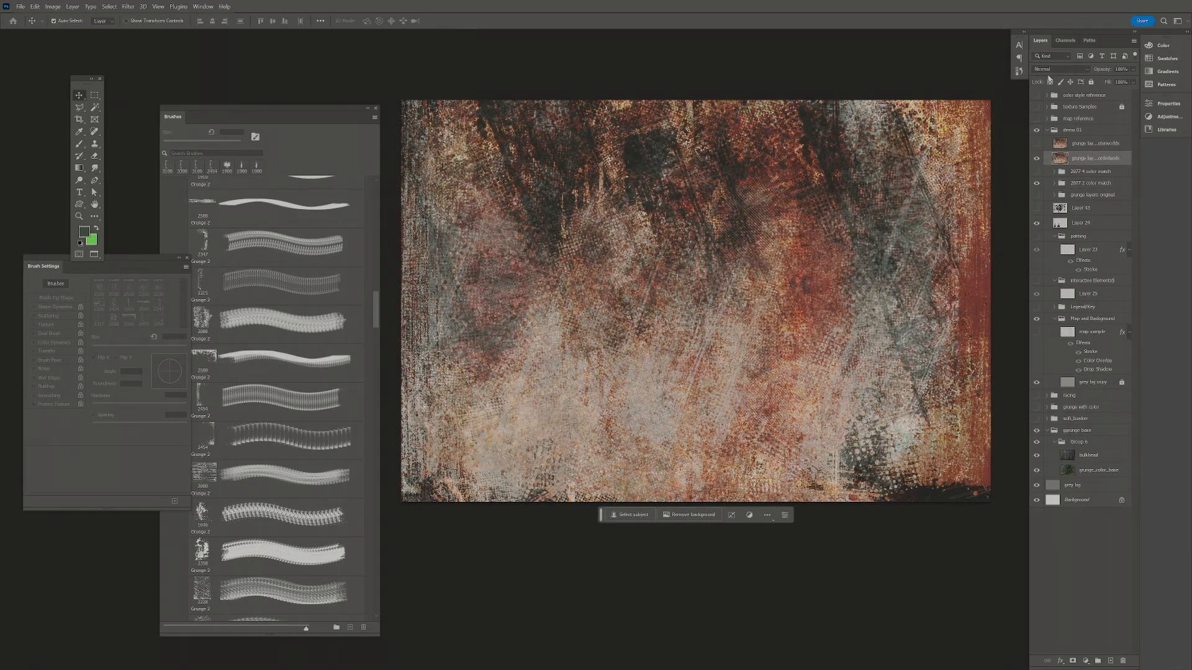
{"action": "left_click", "coordinate": [1047, 95]}
{"action": "left_click", "coordinate": [1036, 95]}
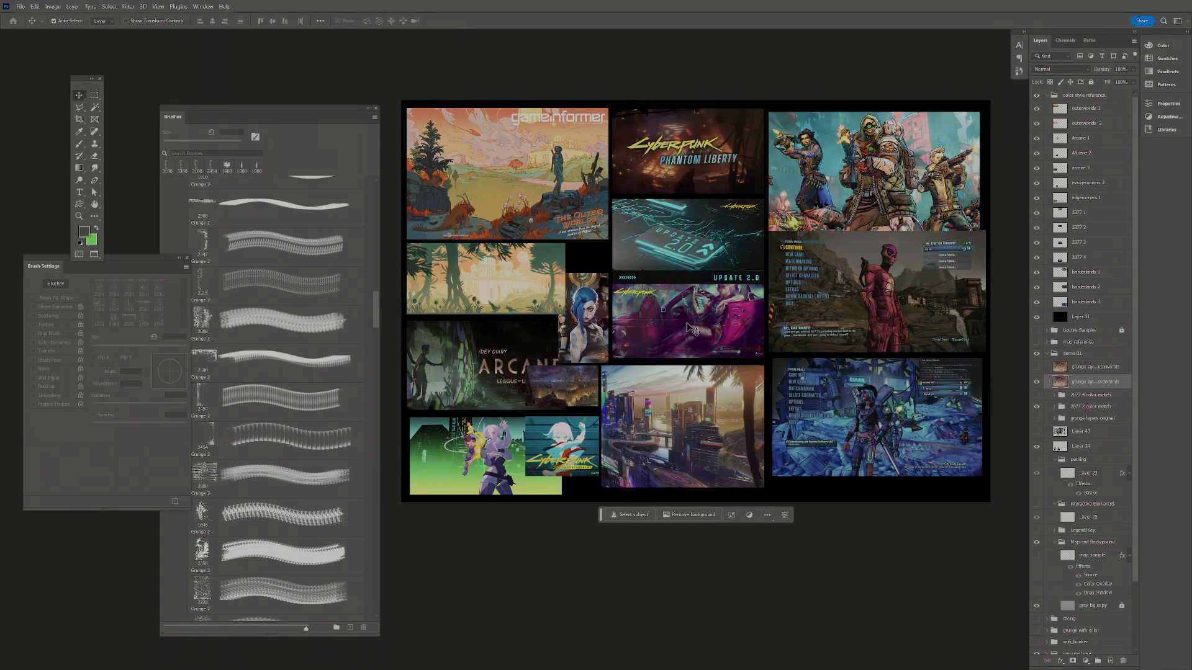
{"action": "left_click", "coordinate": [1083, 242]}
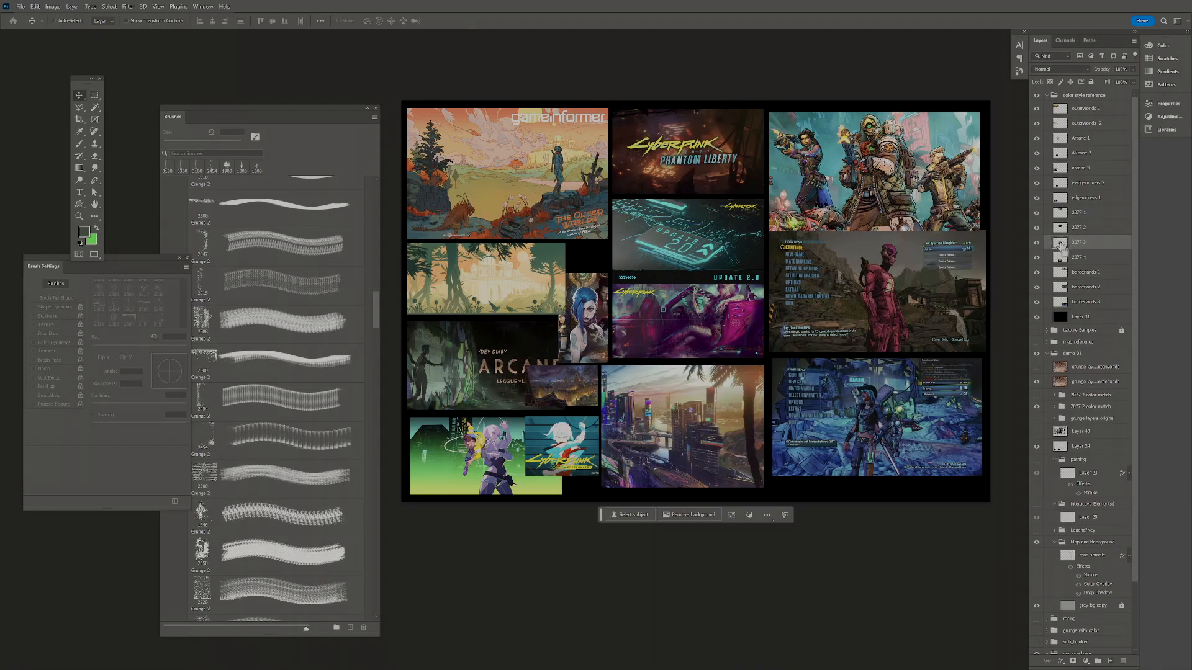
{"action": "left_click", "coordinate": [1059, 244], "text": "ctrl"}
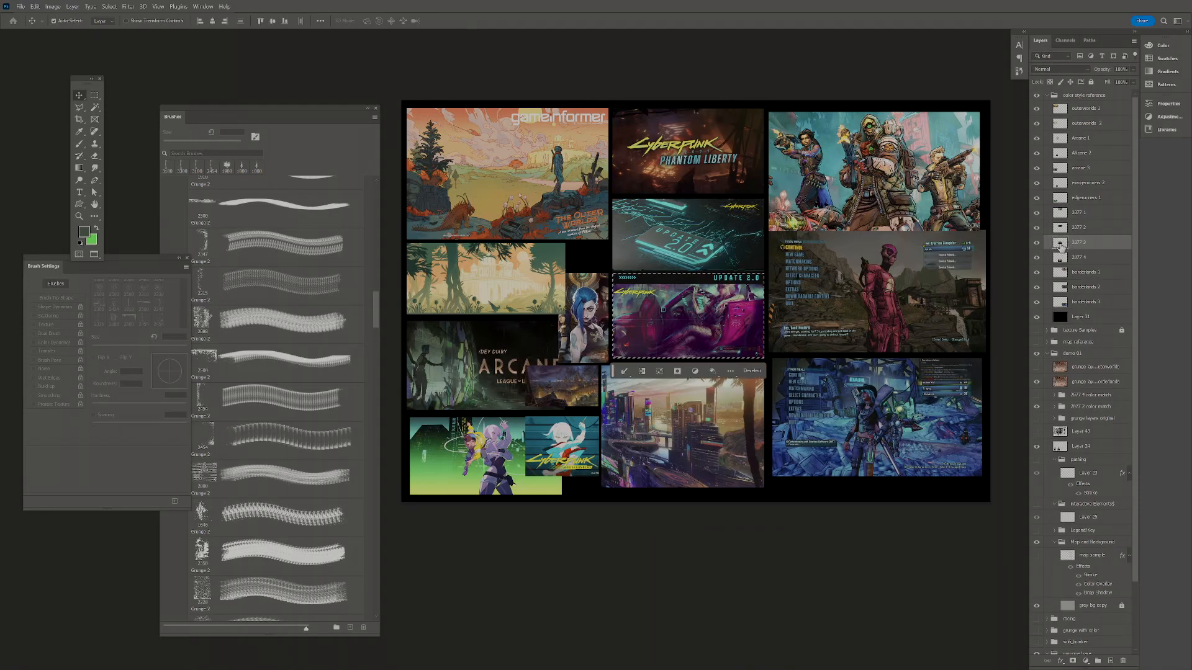
- Collapse and hide the reference group, then paste the purple Cyberpunk image above grunge layers borderlands, in the canvas's lower-left corner
{"action": "left_click", "coordinate": [1047, 95]}
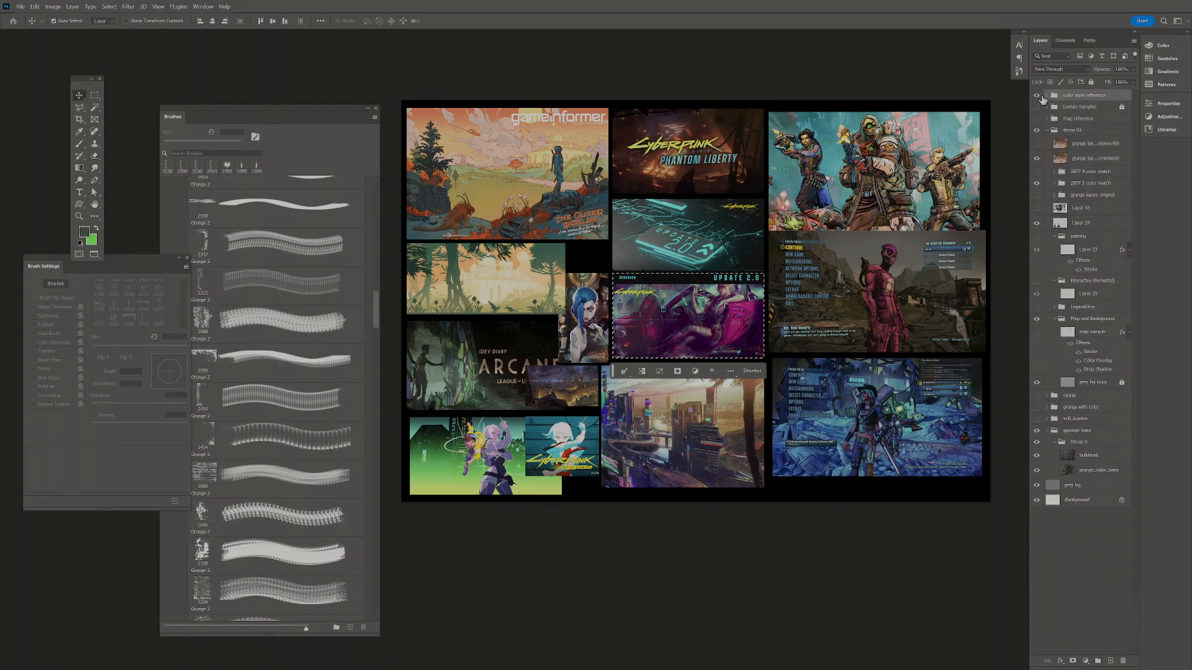
{"action": "left_click", "coordinate": [1036, 95]}
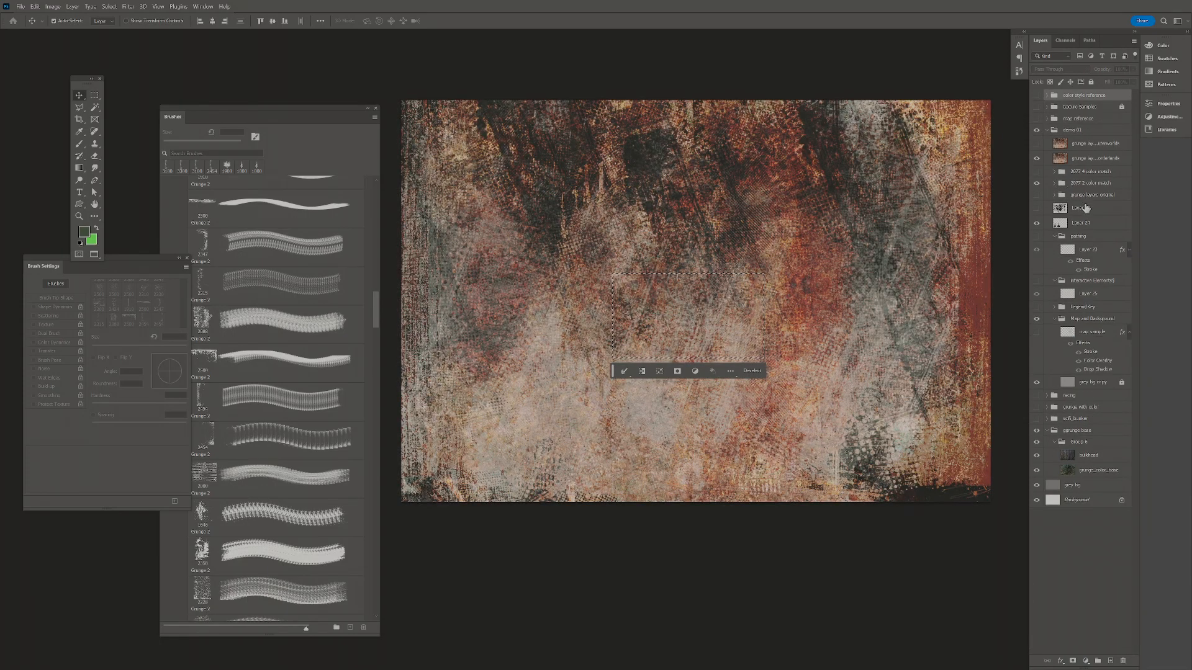
{"action": "left_click", "coordinate": [1068, 163]}
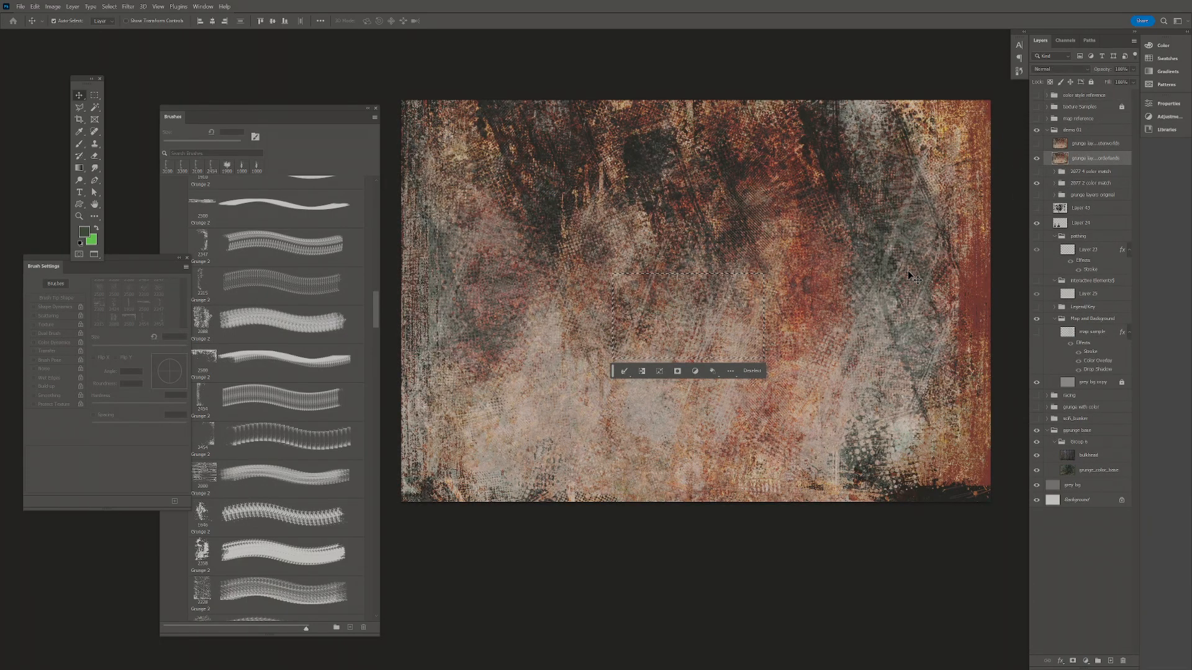
{"action": "key", "text": "ctrl+v"}
{"action": "left_click_drag", "start_coordinate": [692, 332], "coordinate": [497, 466]}
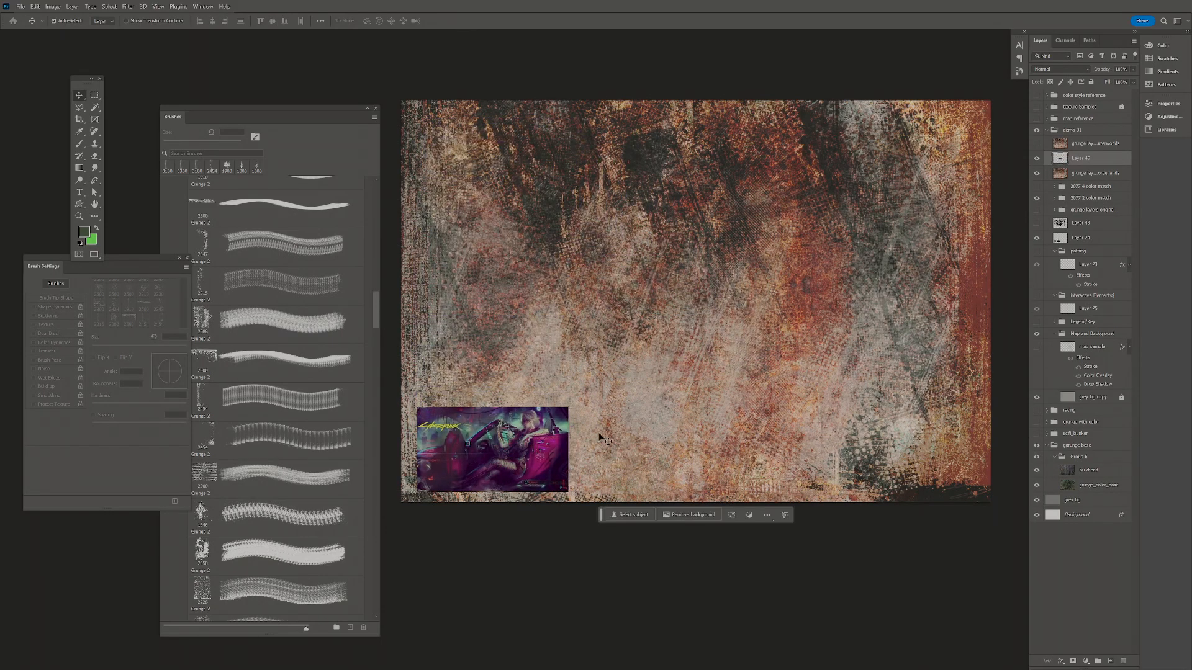
- Apply Match Color to the grunge layers borderlands layer, with demo_ps_mapping_01.psd as source and 2077 3 as source layer
{"action": "left_click", "coordinate": [1081, 173]}
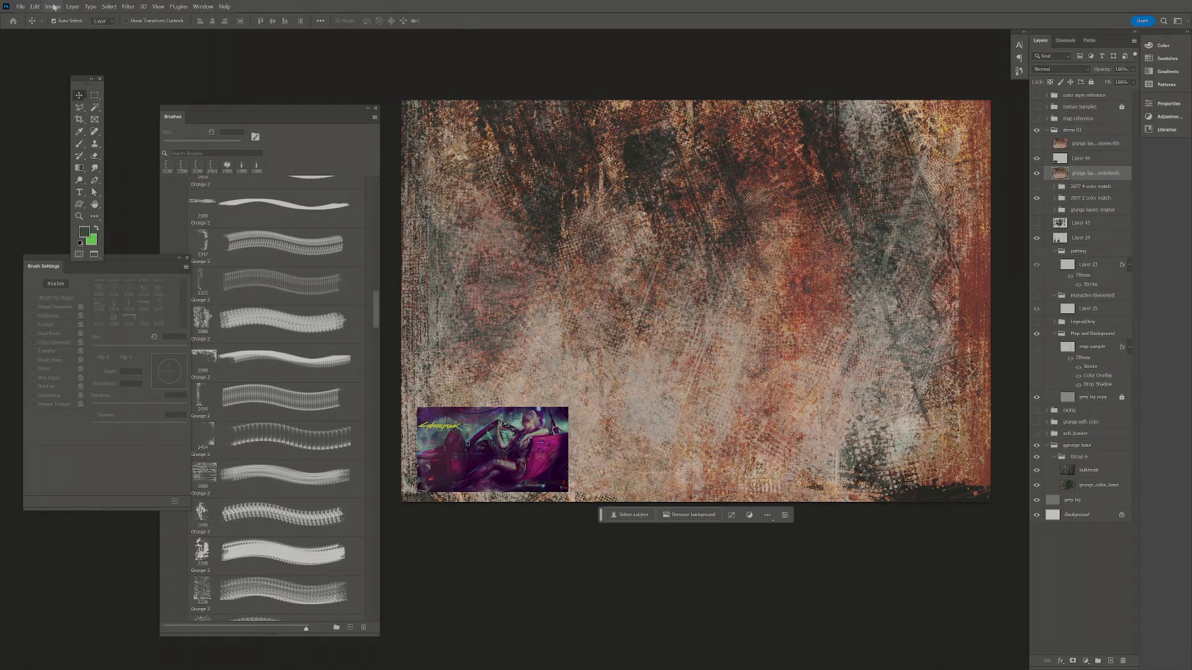
{"action": "left_click", "coordinate": [50, 6]}
{"action": "mouse_move", "coordinate": [54, 29]}
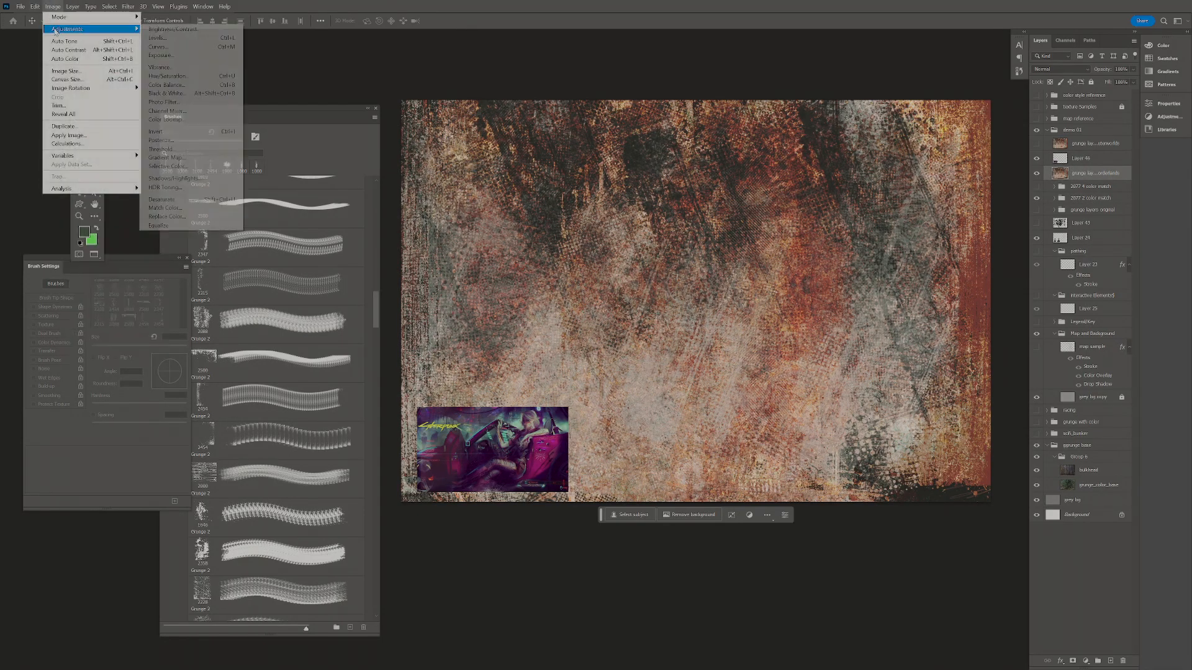
{"action": "left_click", "coordinate": [208, 208]}
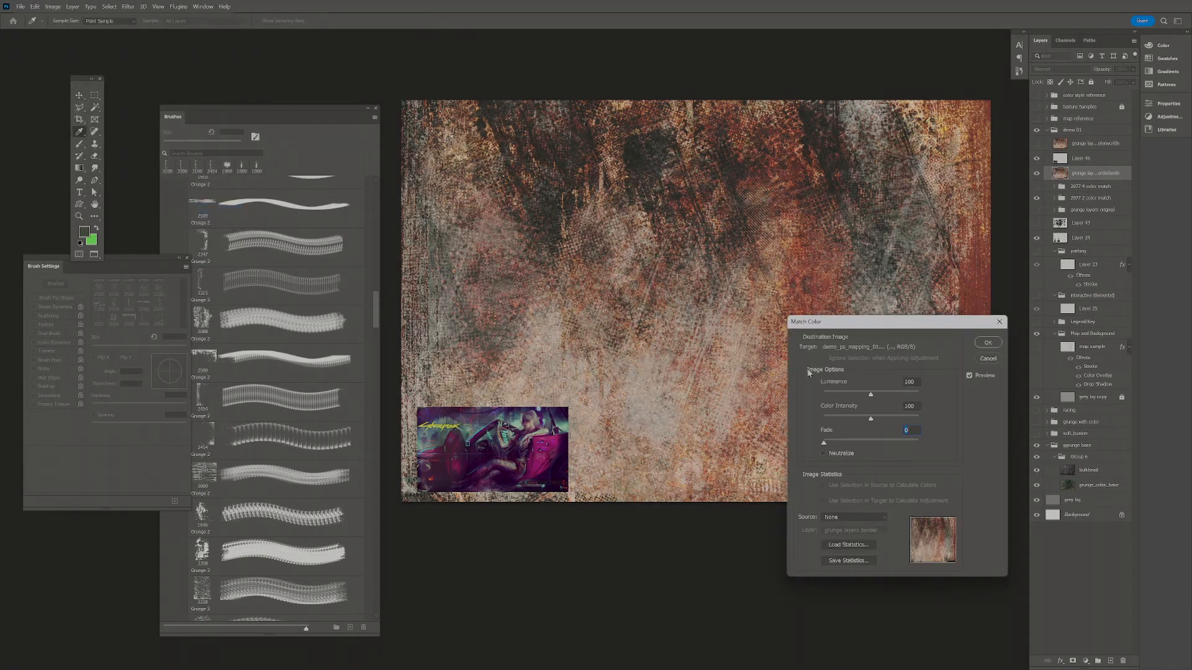
{"action": "left_click", "coordinate": [851, 517]}
{"action": "left_click", "coordinate": [848, 533]}
{"action": "left_click", "coordinate": [868, 532]}
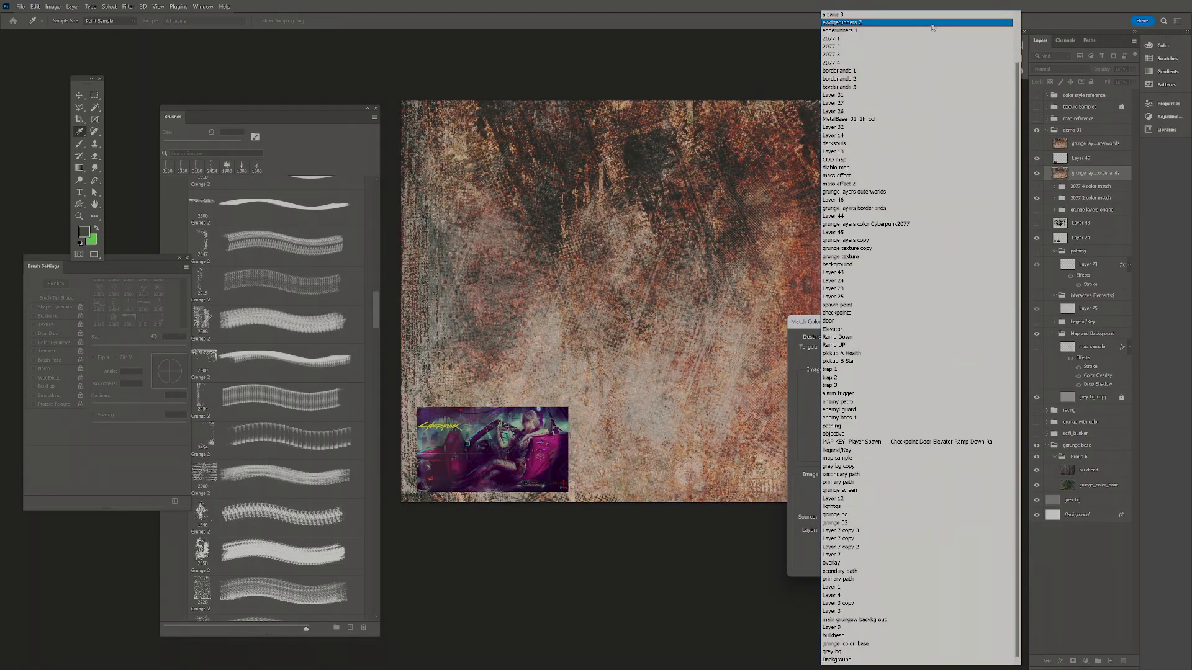
{"action": "left_click", "coordinate": [871, 55]}
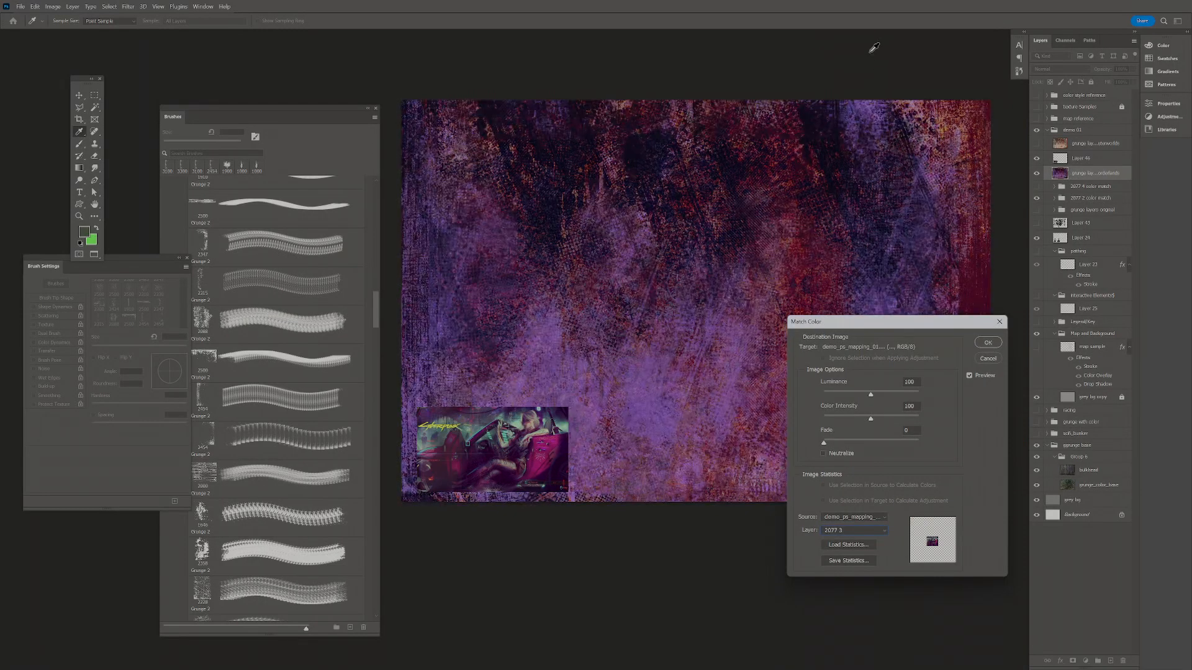
{"action": "left_click", "coordinate": [989, 343]}
{"action": "key", "text": "v"}
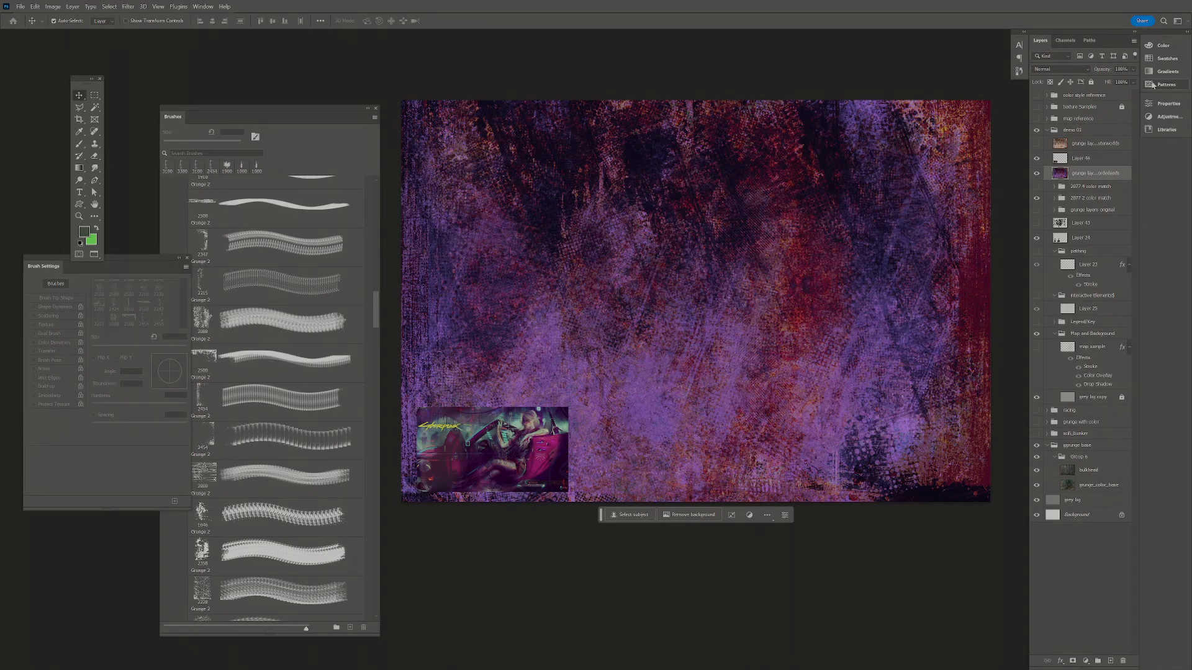
- Group the pasted Cyberpunk image with the recolored borderlands grunge layer and name the group "2077 3 color match"
{"action": "left_click", "coordinate": [1084, 161], "text": "shift"}
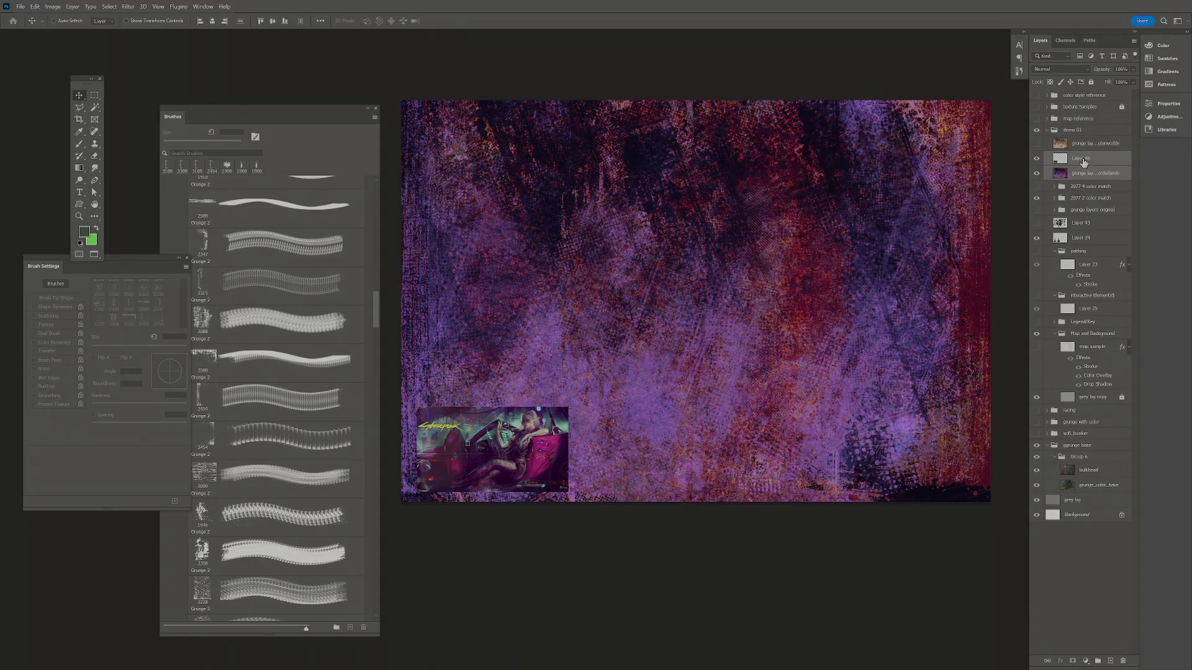
{"action": "key", "text": "ctrl+g"}
{"action": "double_click", "coordinate": [1080, 160]}
{"action": "type", "text": "2077 3 color"}
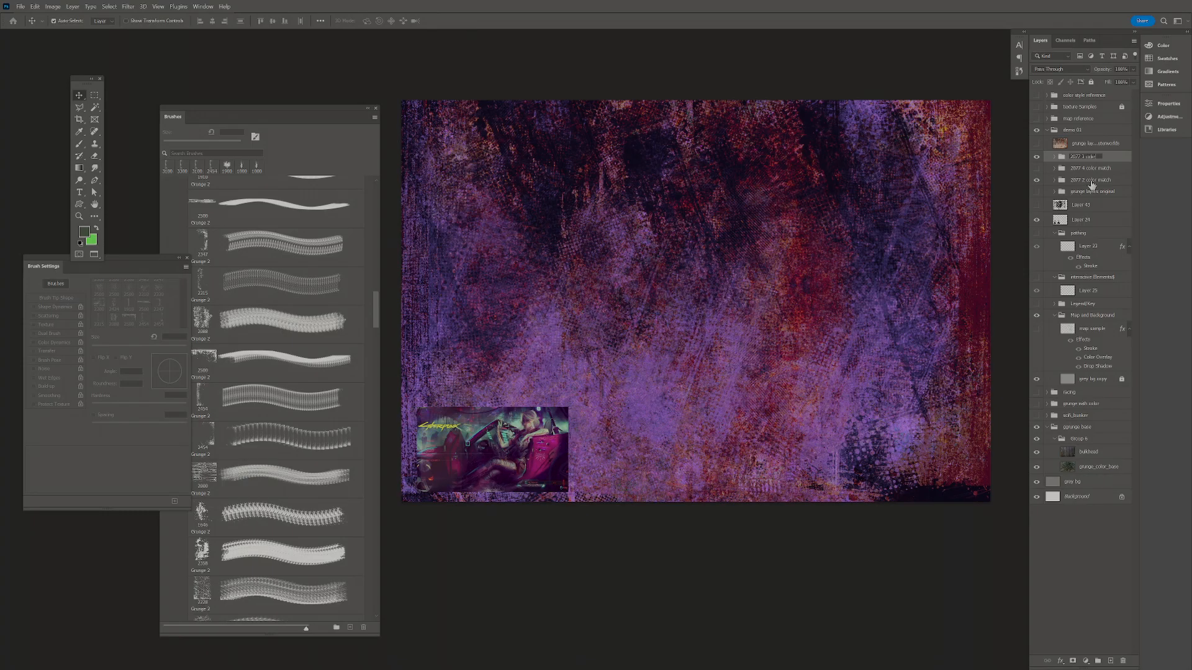
{"action": "type", "text": "match"}
{"action": "key", "text": "Return"}
- Compare the 2077 2, 2077 3 and 2077 4 color match groups by toggling their visibility, leaving all three shown
{"action": "left_click", "coordinate": [1037, 158]}
{"action": "left_click", "coordinate": [1037, 157]}
{"action": "left_click", "coordinate": [1036, 144]}
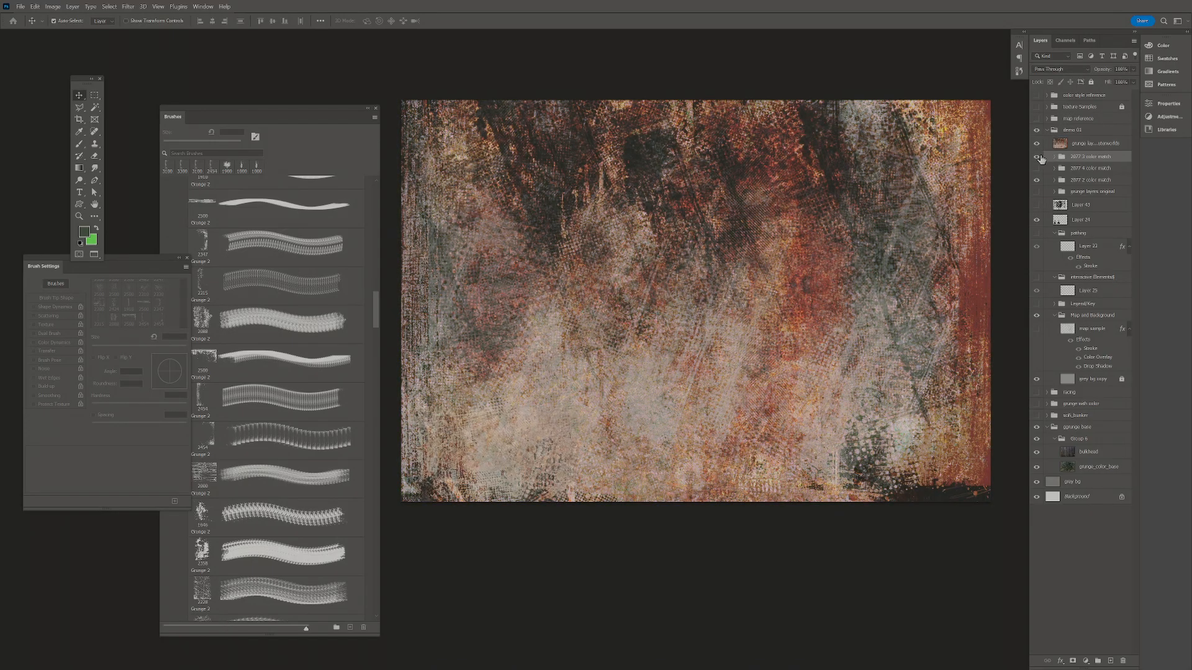
{"action": "left_click", "coordinate": [1037, 180]}
{"action": "left_click", "coordinate": [1037, 144]}
{"action": "left_click", "coordinate": [1036, 158]}
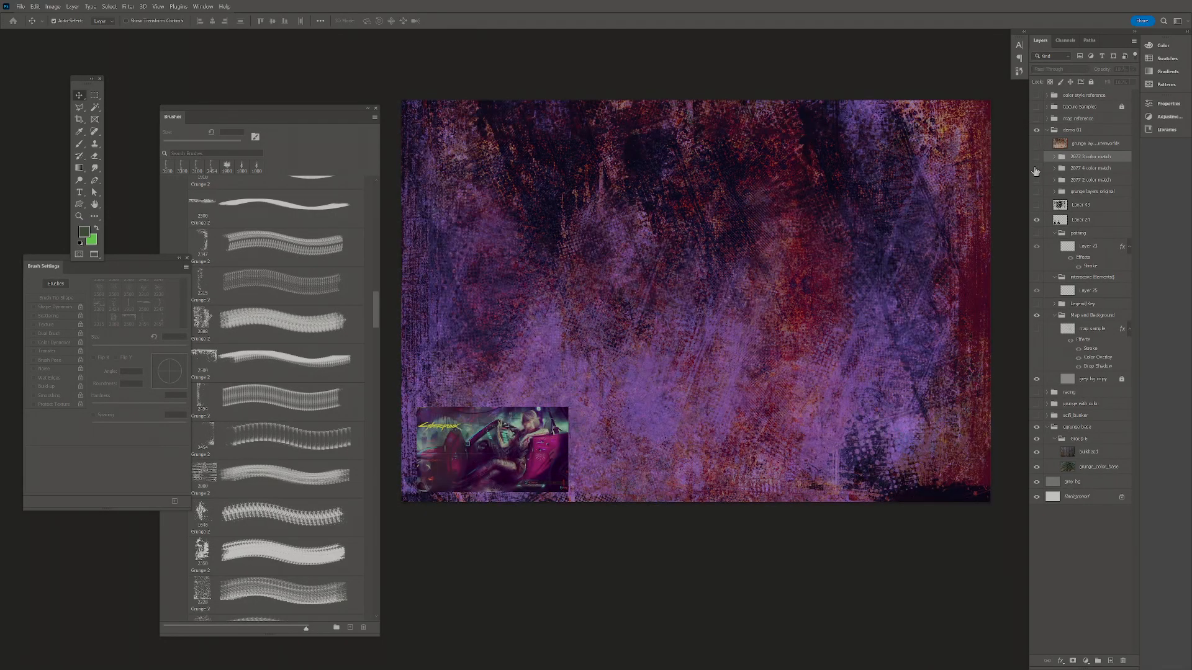
{"action": "left_click", "coordinate": [1036, 180]}
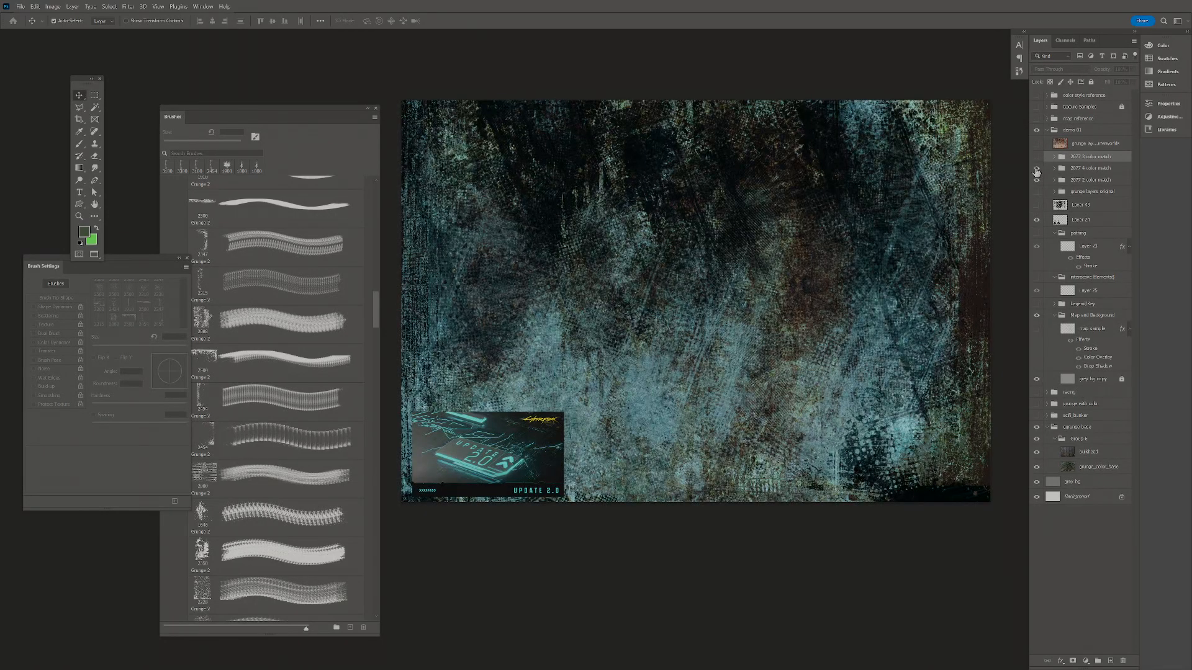
{"action": "left_click", "coordinate": [1036, 170]}
{"action": "left_click", "coordinate": [1036, 170]}
{"action": "left_click", "coordinate": [1037, 171]}
{"action": "left_click", "coordinate": [1036, 170]}
{"action": "left_click", "coordinate": [1036, 174]}
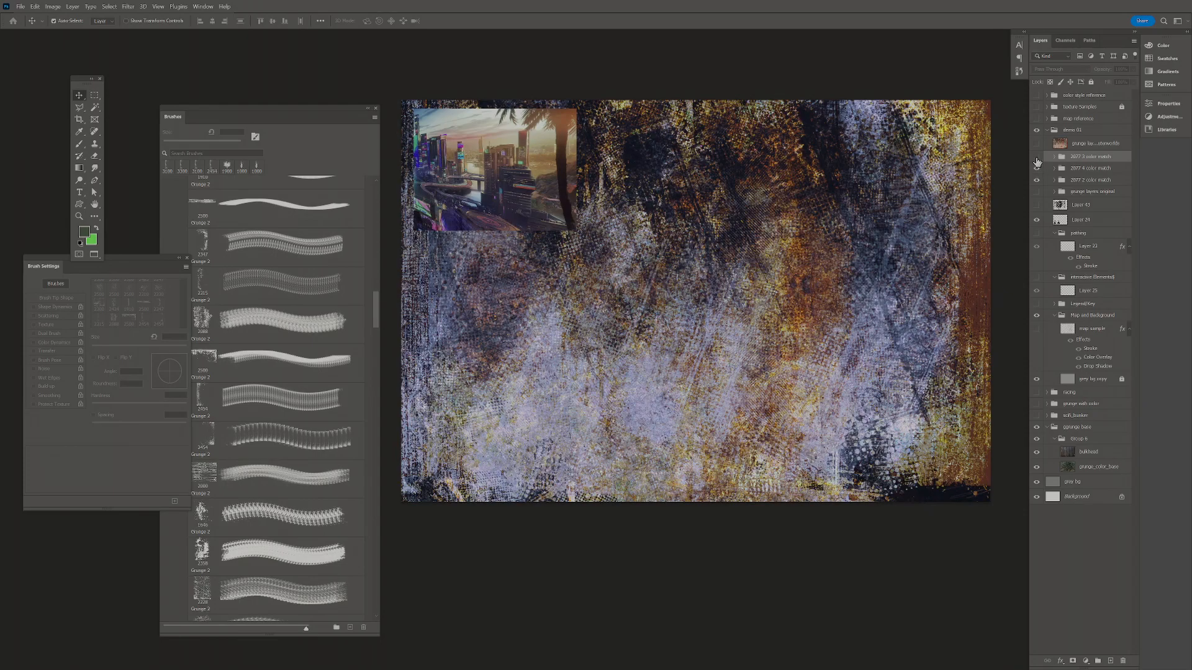
{"action": "left_click", "coordinate": [1036, 157]}
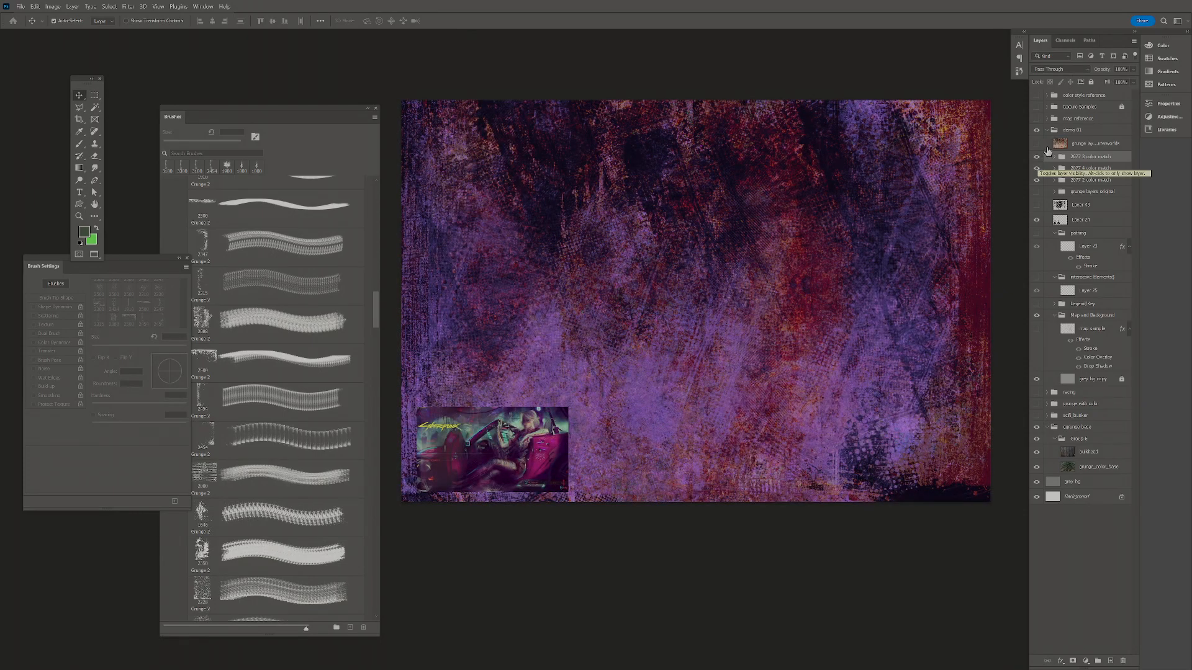
- Show the grunge layers outerworlds layer, reveal the color style reference group, and copy the image from its outerworlds 1 layer
{"action": "left_click", "coordinate": [1037, 144]}
{"action": "left_click", "coordinate": [1059, 144]}
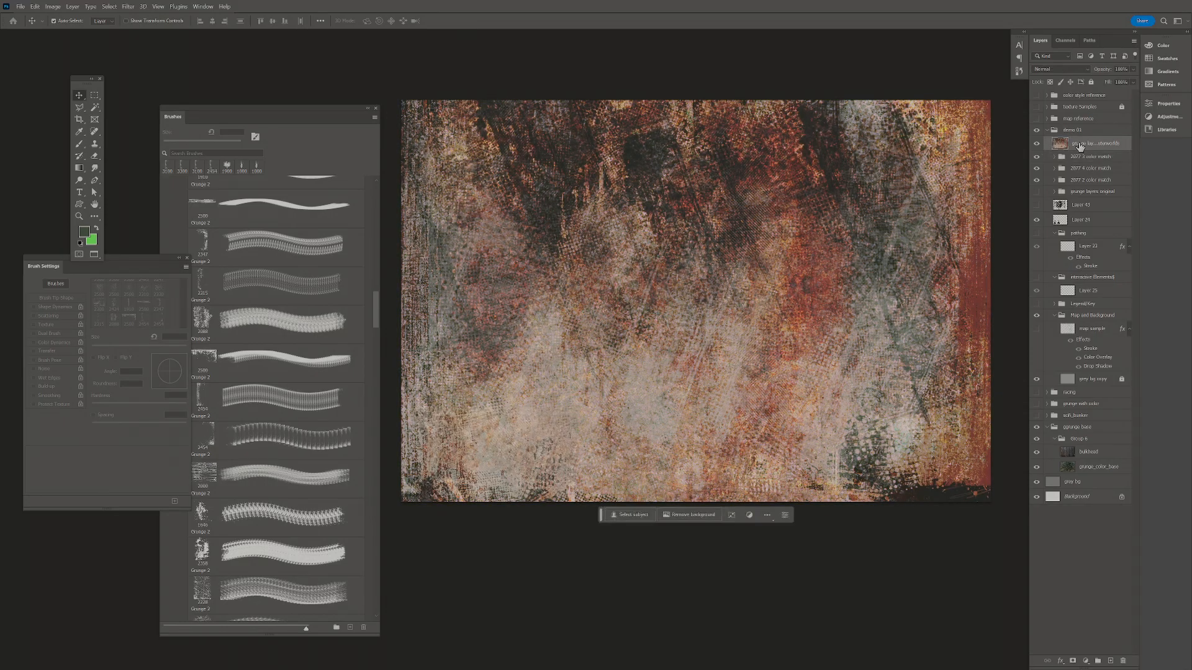
{"action": "left_click", "coordinate": [1037, 95]}
{"action": "left_click", "coordinate": [1047, 96]}
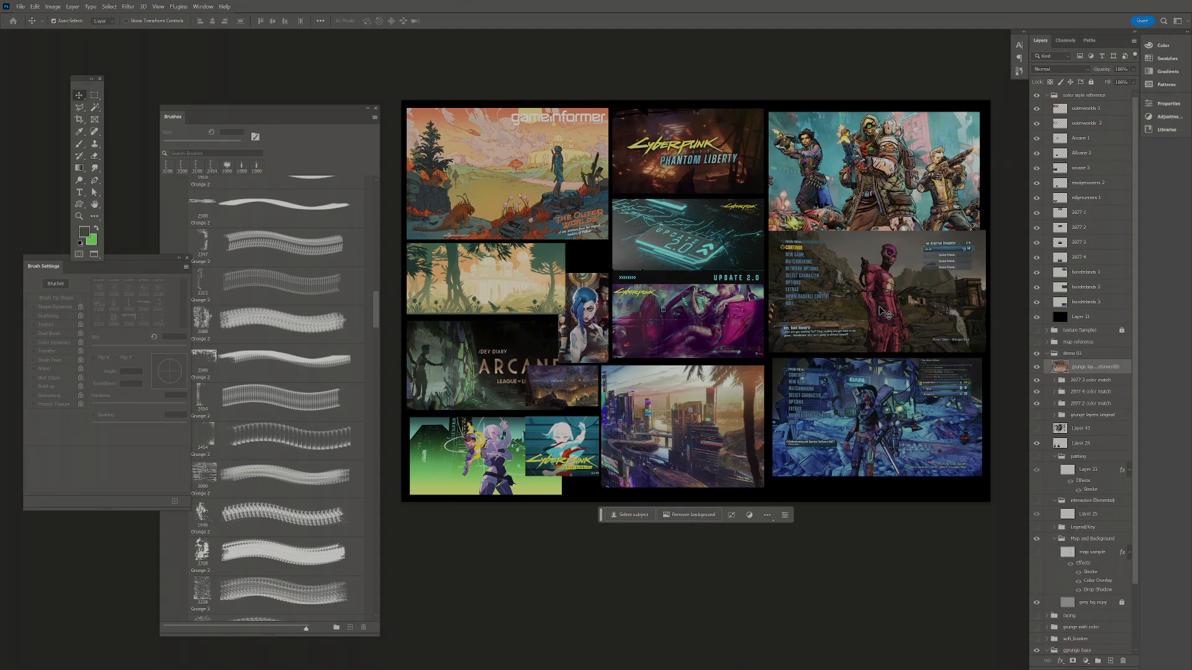
{"action": "left_click", "coordinate": [517, 202]}
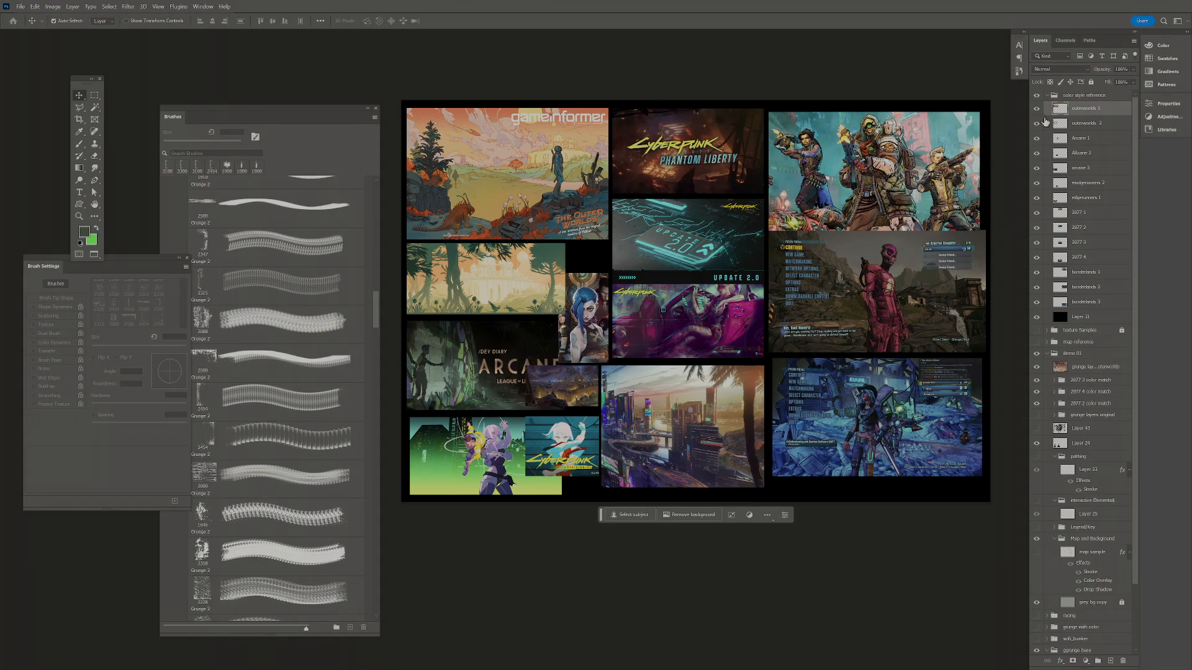
{"action": "left_click", "coordinate": [1061, 111], "text": "ctrl"}
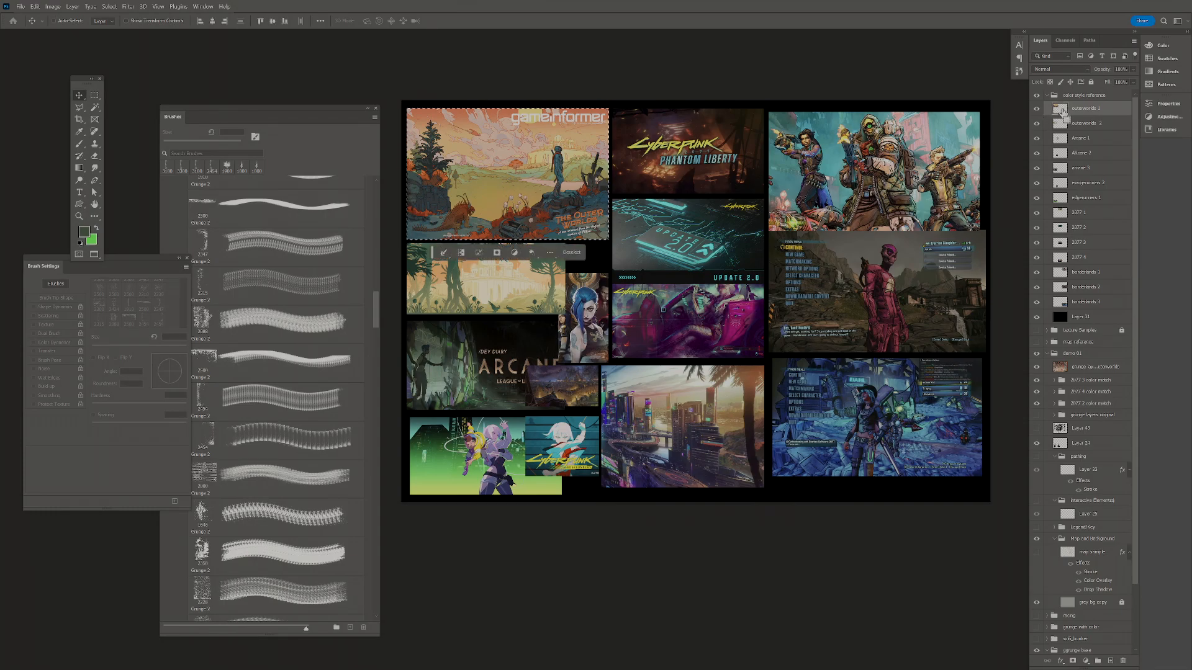
{"action": "key", "text": "ctrl+d"}
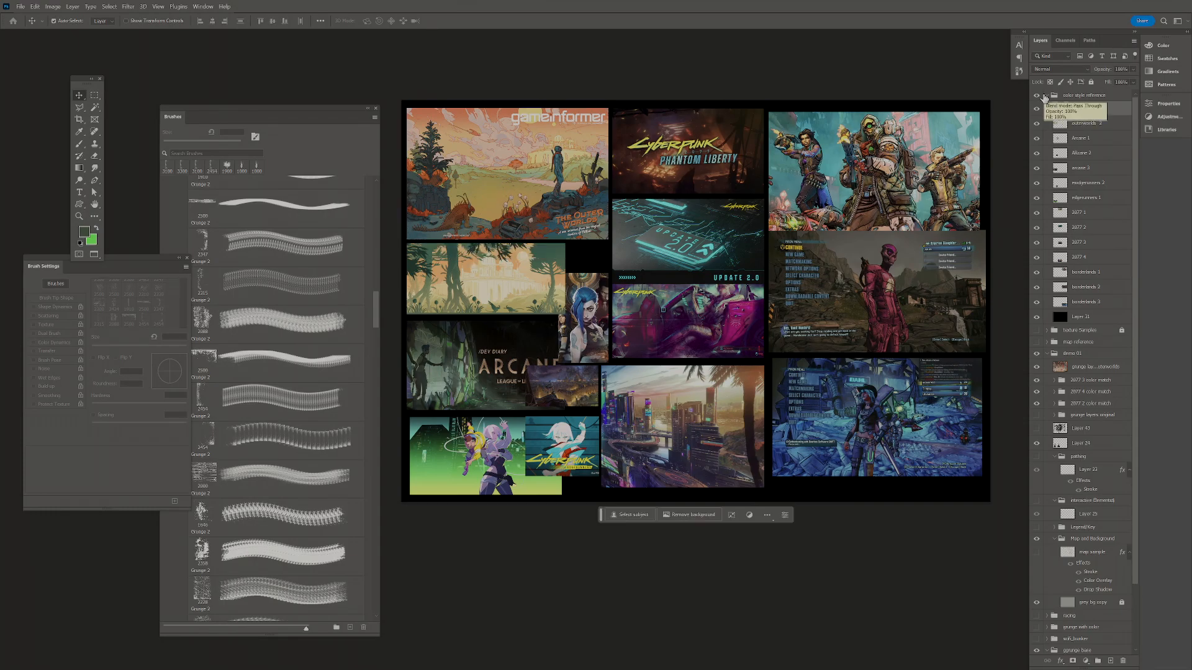
- Collapse the reference group, put the grunge layers outerworlds layer in a new group named "outerworlds 1 color match", and select that layer
{"action": "left_click", "coordinate": [1048, 96]}
{"action": "left_click", "coordinate": [1075, 145]}
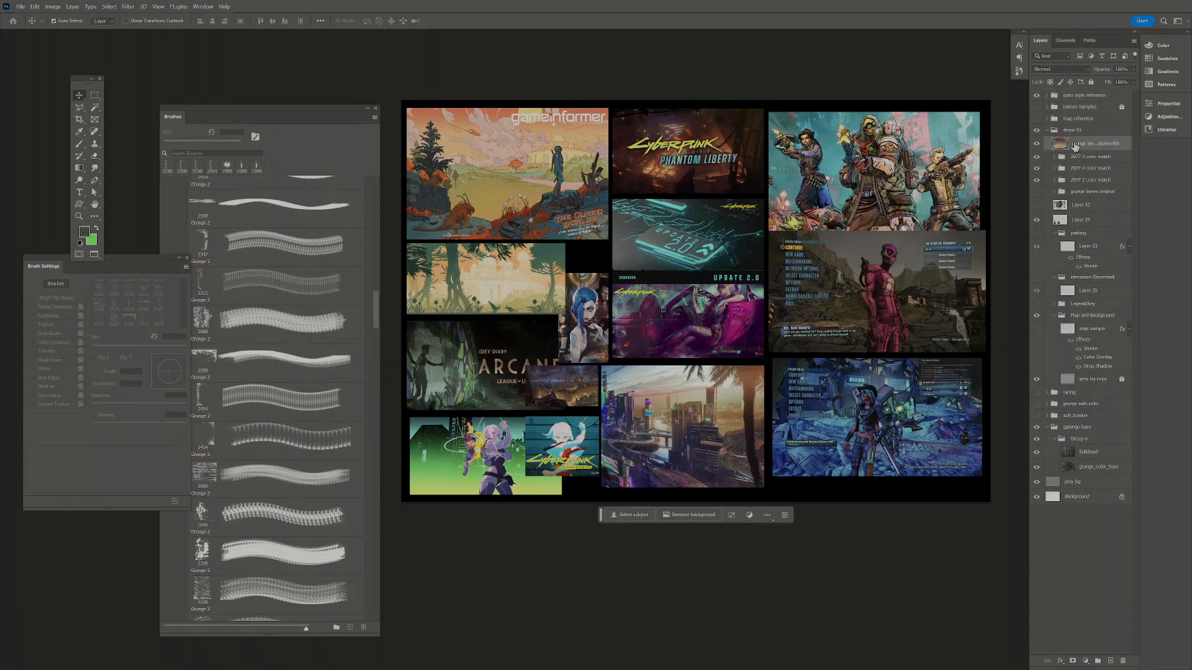
{"action": "key", "text": "ctrl+g"}
{"action": "double_click", "coordinate": [1075, 143]}
{"action": "type", "text": "ui"}
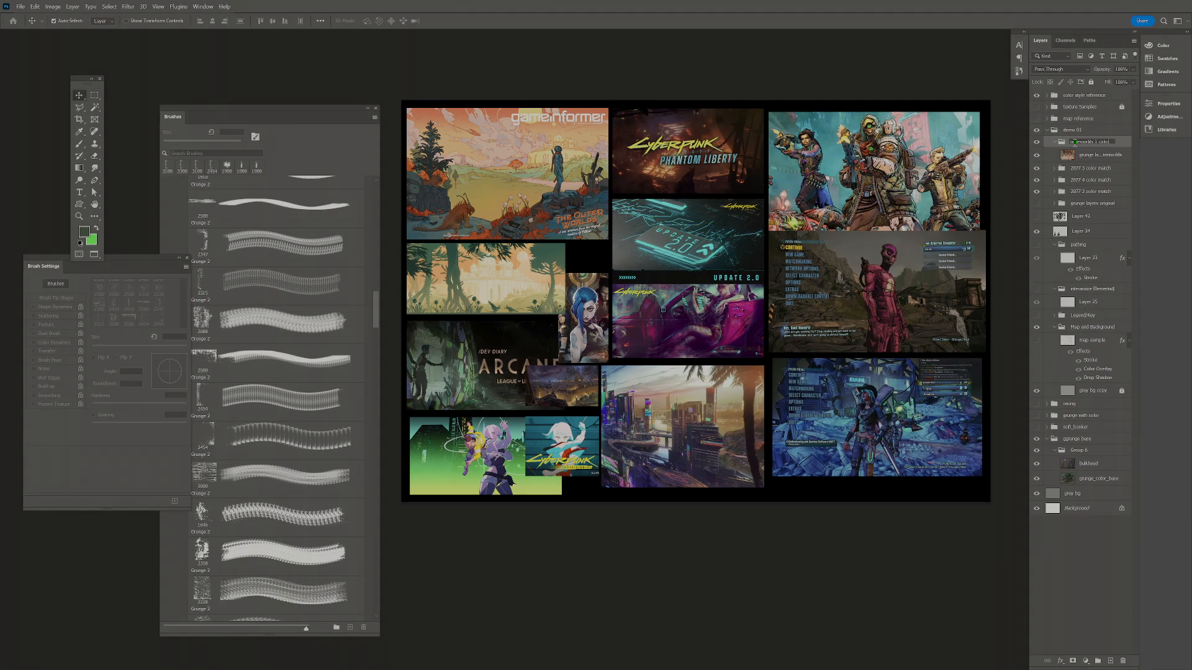
{"action": "type", "text": "match"}
{"action": "left_click", "coordinate": [1088, 159]}
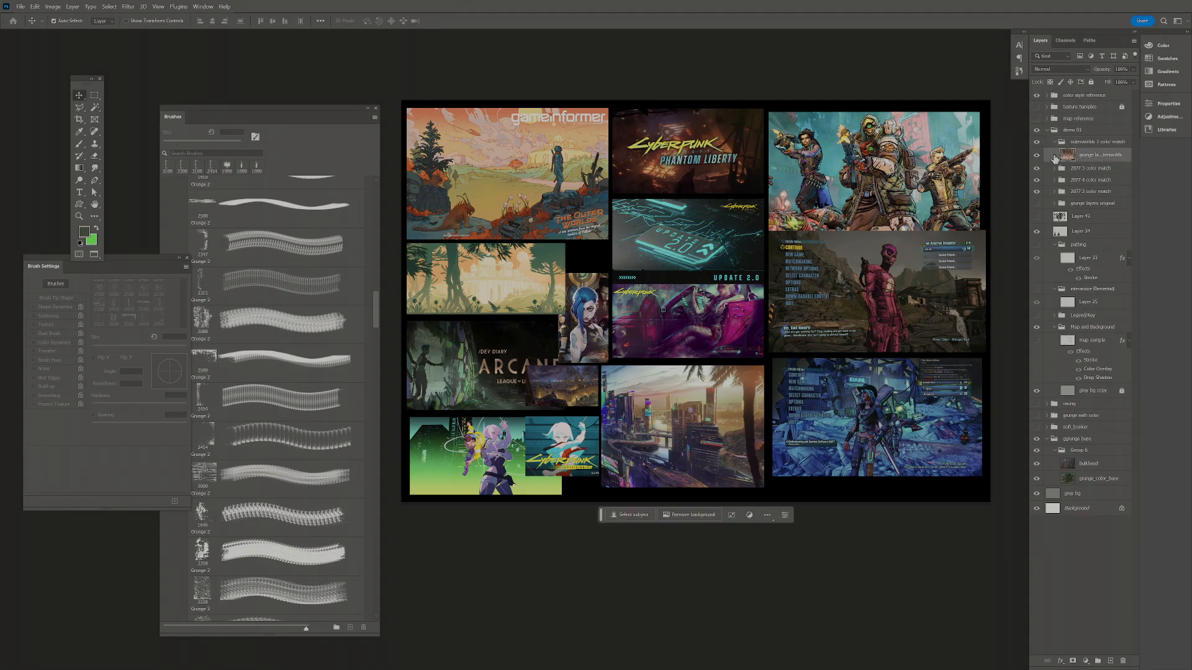
- Paste the Outer Worlds image into the new group, hide the reference group, and place the image in the canvas's lower-left corner
{"action": "key", "text": "ctrl+v"}
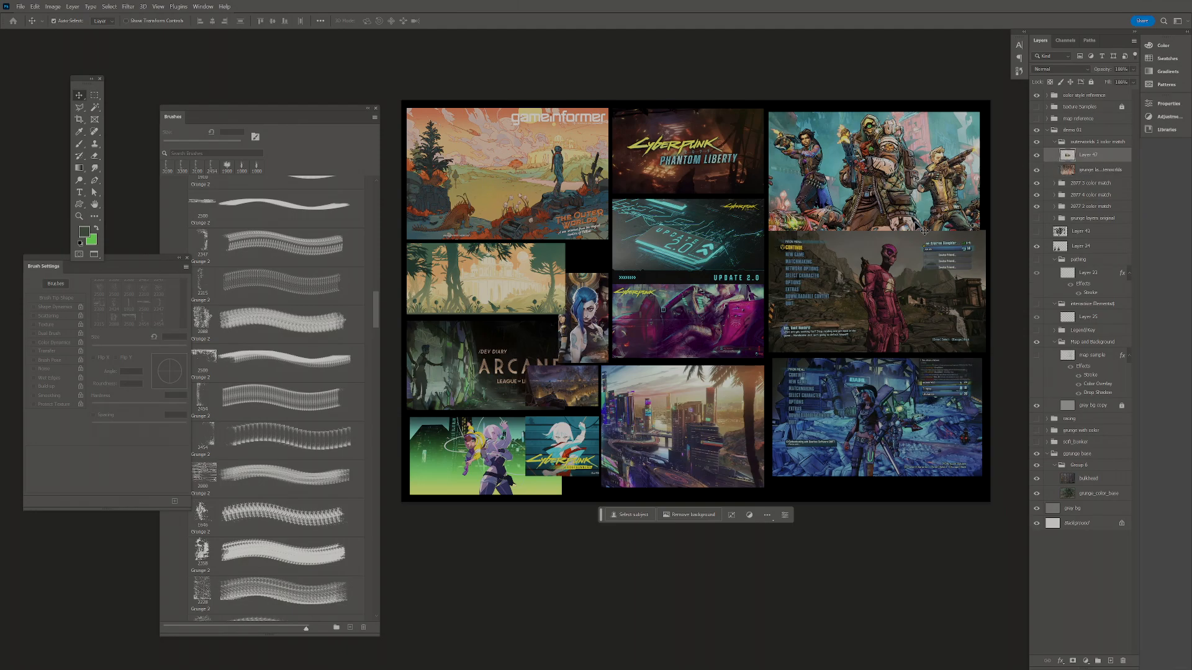
{"action": "left_click", "coordinate": [1036, 99]}
{"action": "left_click_drag", "start_coordinate": [696, 307], "coordinate": [523, 424]}
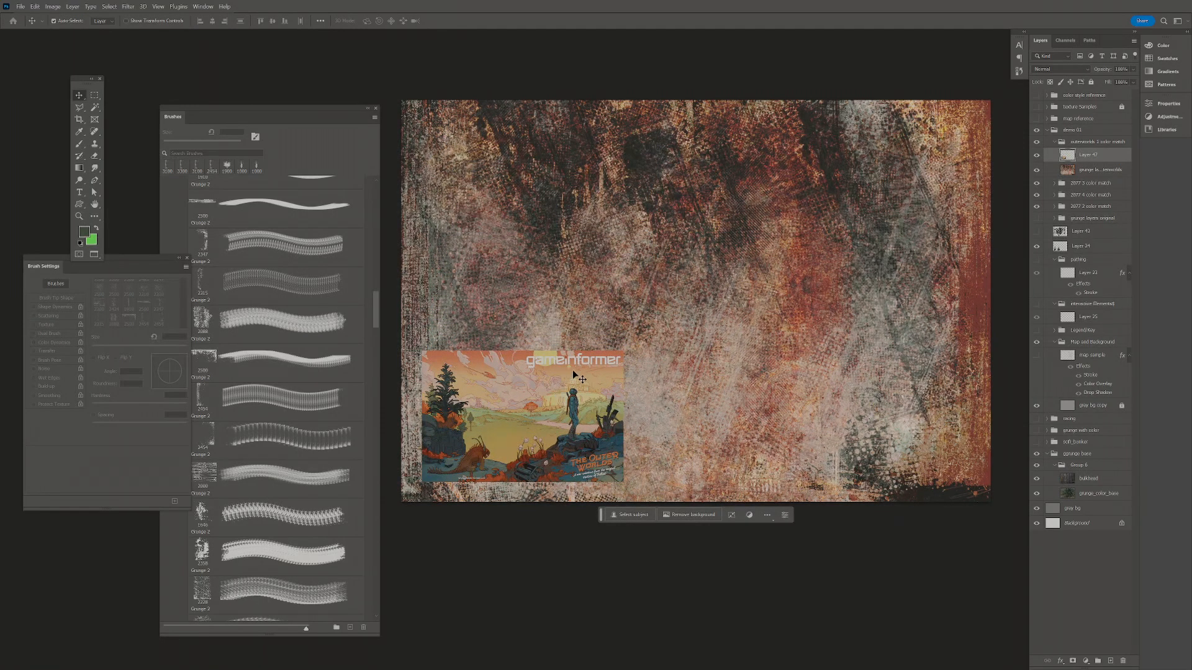
- Apply Match Color to the grunge layers outerworlds layer, using the current mapping document as source and its outerworlds 1 layer as reference
{"action": "left_click", "coordinate": [1104, 170]}
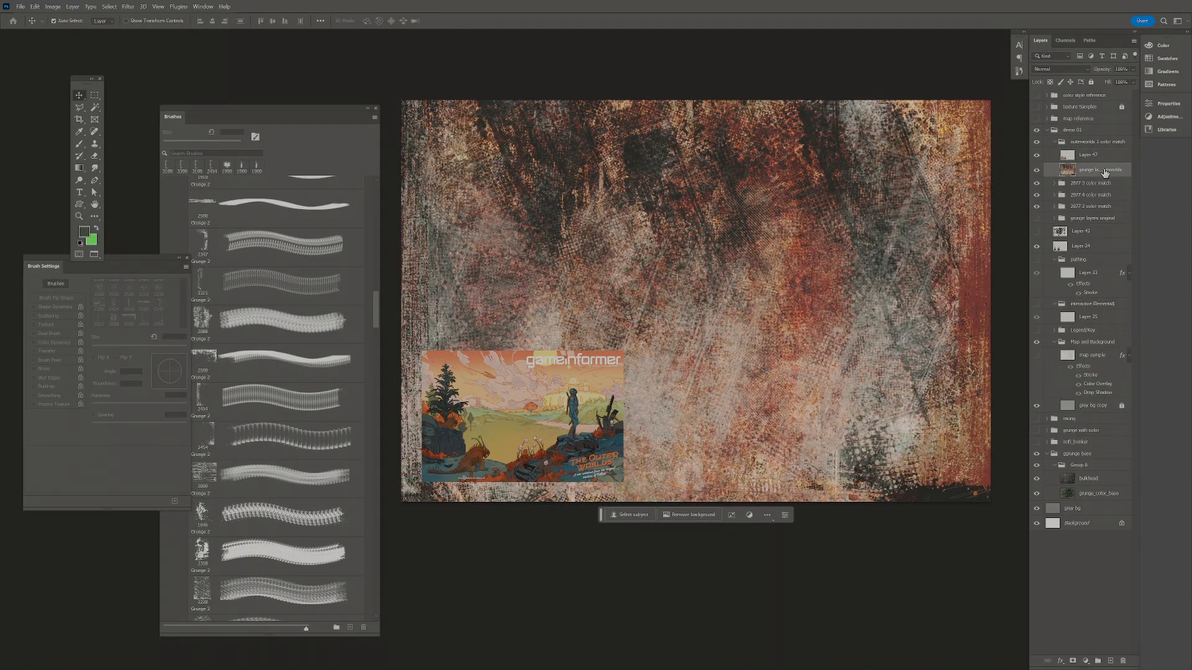
{"action": "left_click", "coordinate": [53, 6]}
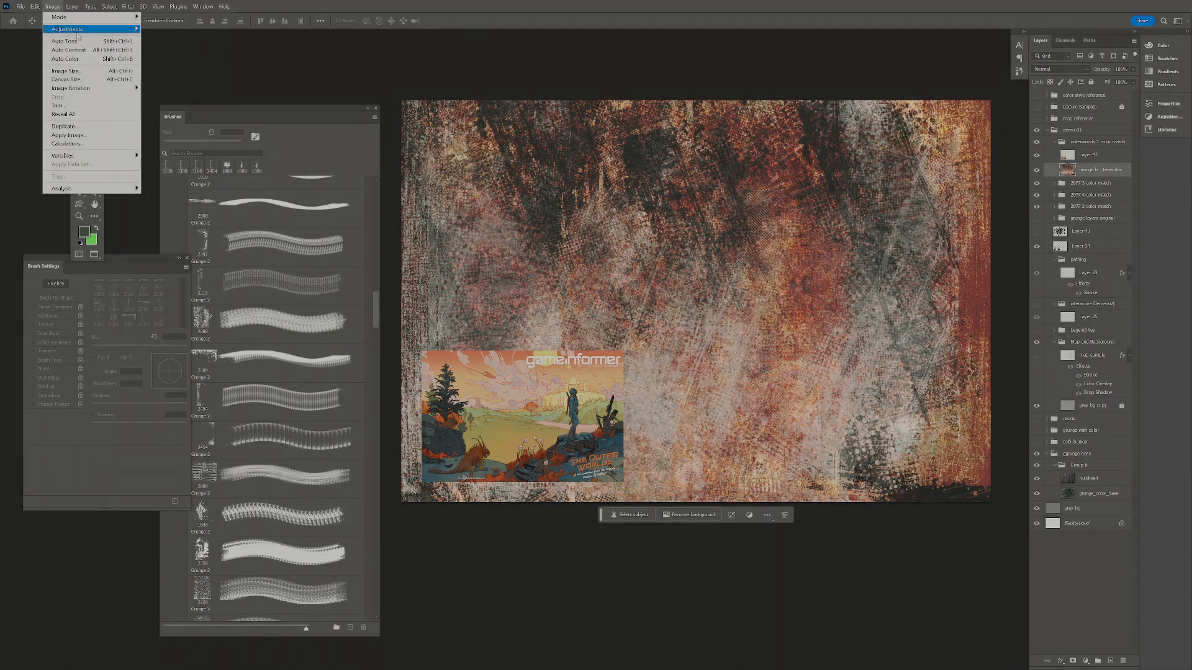
{"action": "mouse_move", "coordinate": [75, 29]}
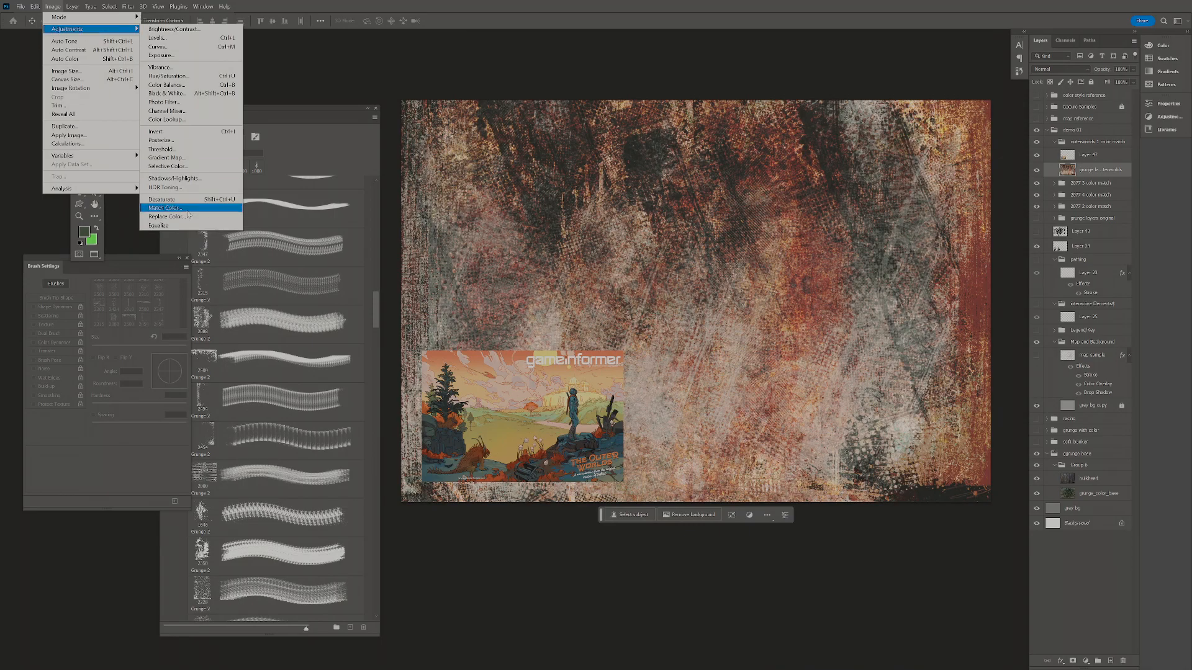
{"action": "left_click", "coordinate": [164, 208]}
{"action": "left_click", "coordinate": [856, 517]}
{"action": "left_click", "coordinate": [860, 537]}
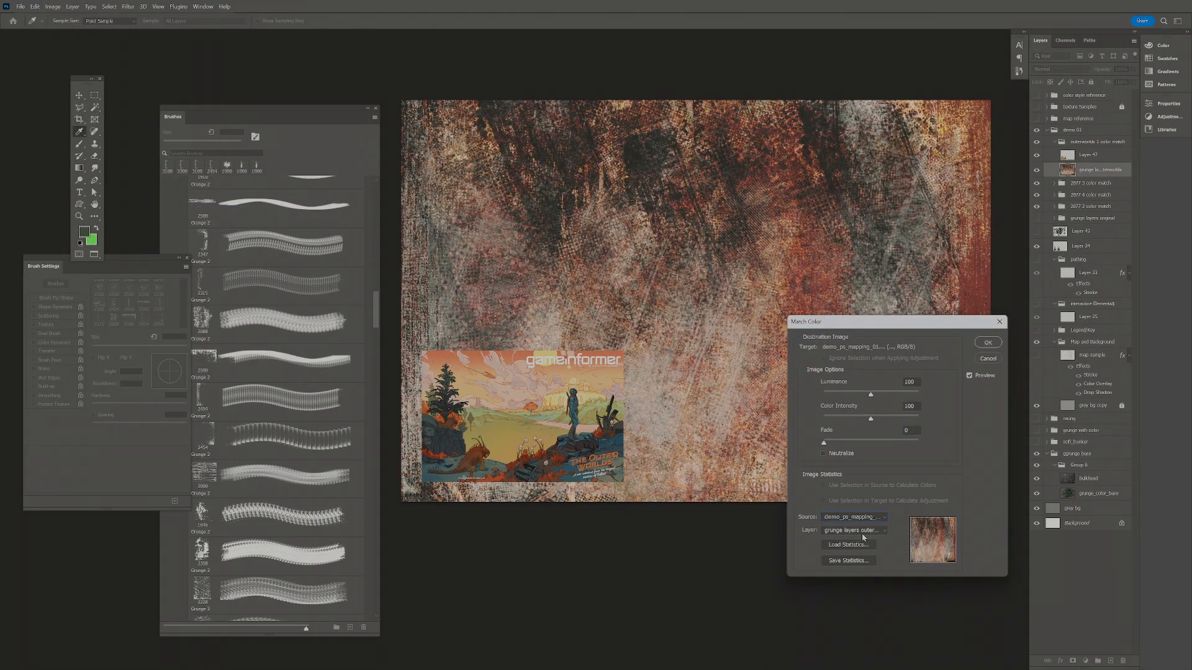
{"action": "left_click", "coordinate": [862, 532]}
{"action": "scroll", "coordinate": [923, 122], "scroll_direction": "up", "scroll_amount": 3}
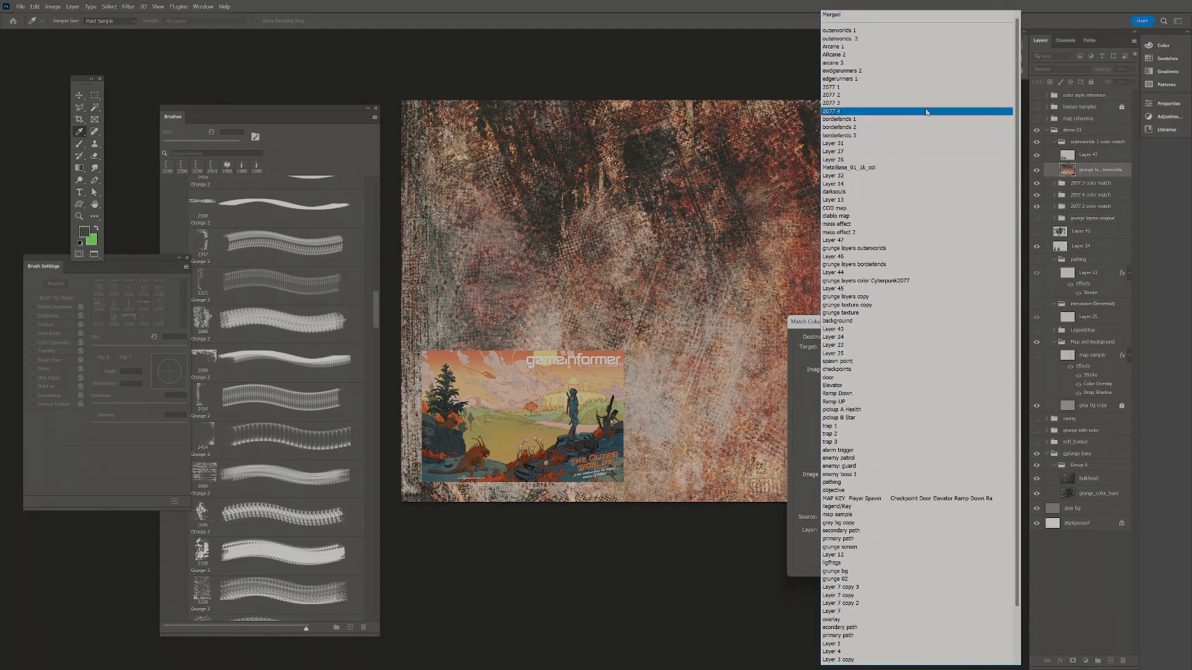
{"action": "left_click", "coordinate": [919, 31]}
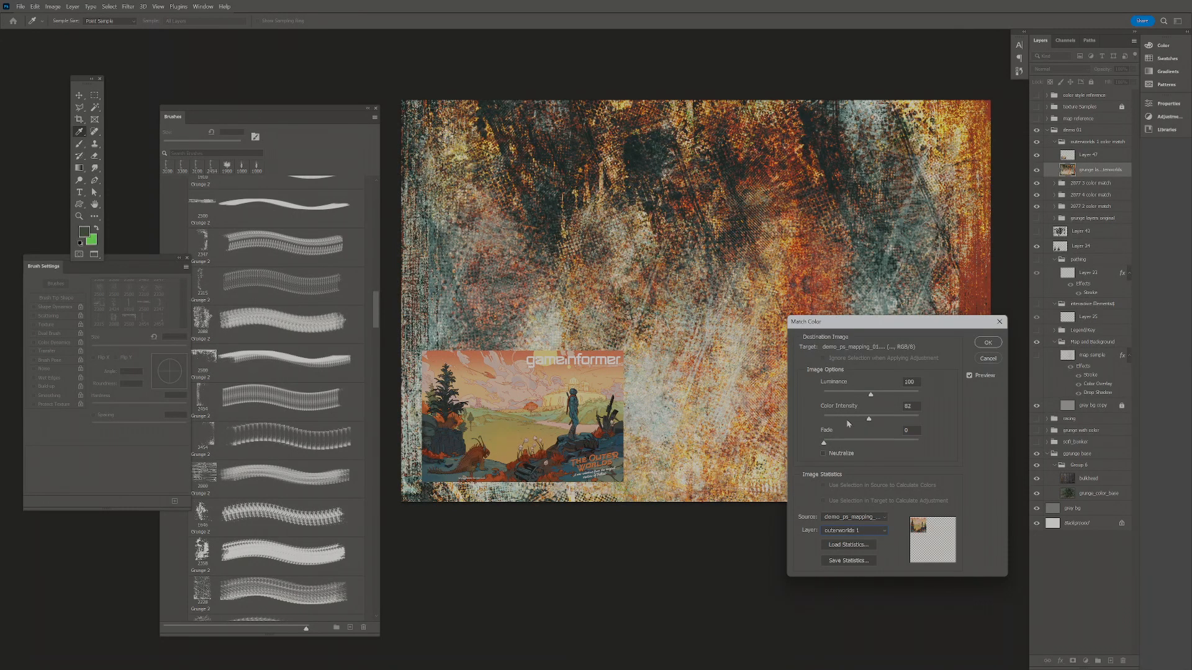
- Adjust the color intensity of the outerworlds color match and apply it to the layer
{"action": "left_click_drag", "start_coordinate": [813, 424], "coordinate": [844, 421]}
{"action": "left_click", "coordinate": [871, 421]}
{"action": "left_click", "coordinate": [987, 342]}
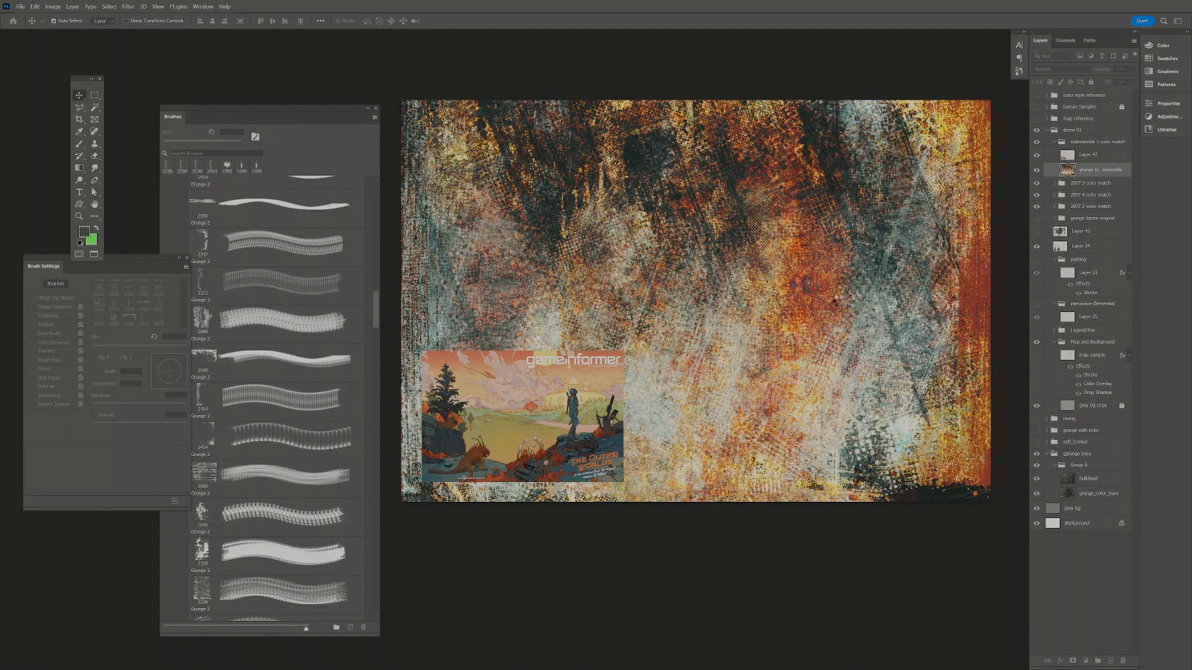
- Compare the grunge texture before and after the outerworlds color match by undoing and redoing it, leaving the match applied
{"action": "key", "text": "ctrl+z"}
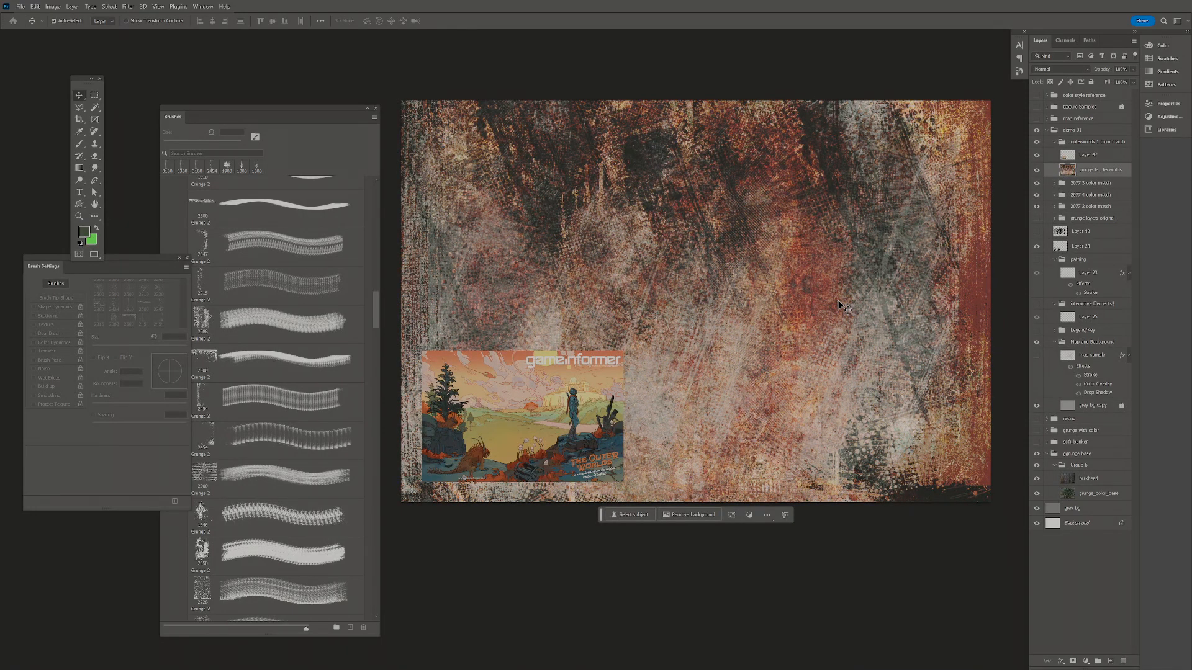
{"action": "left_click", "coordinate": [35, 7]}
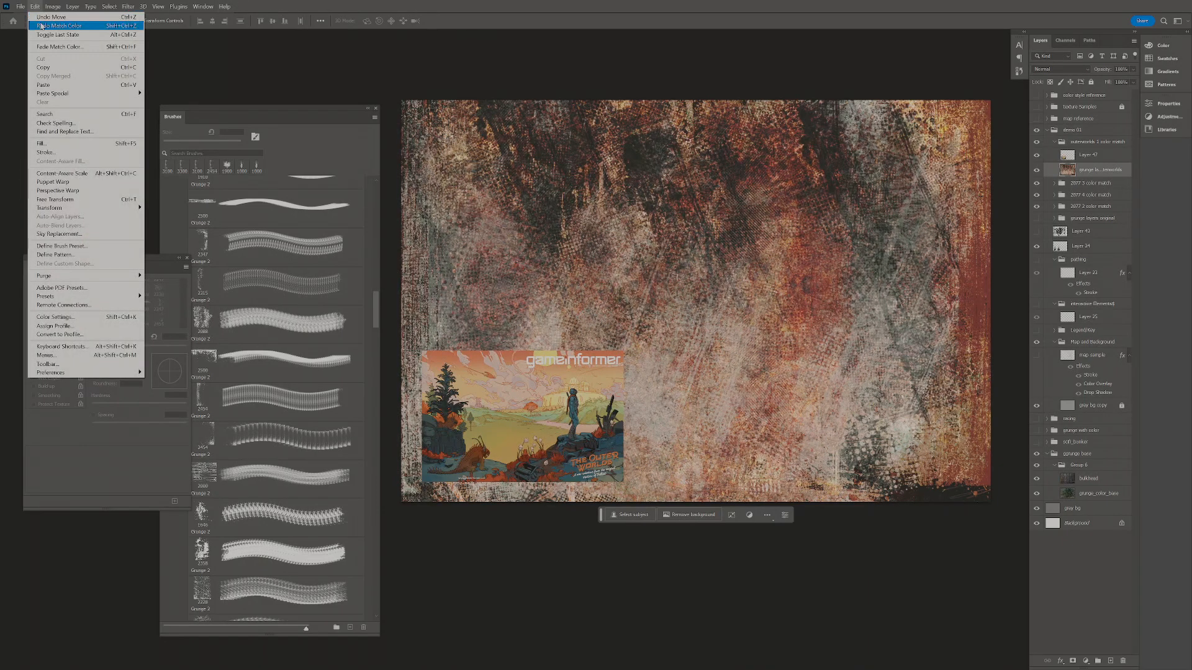
{"action": "left_click", "coordinate": [40, 25]}
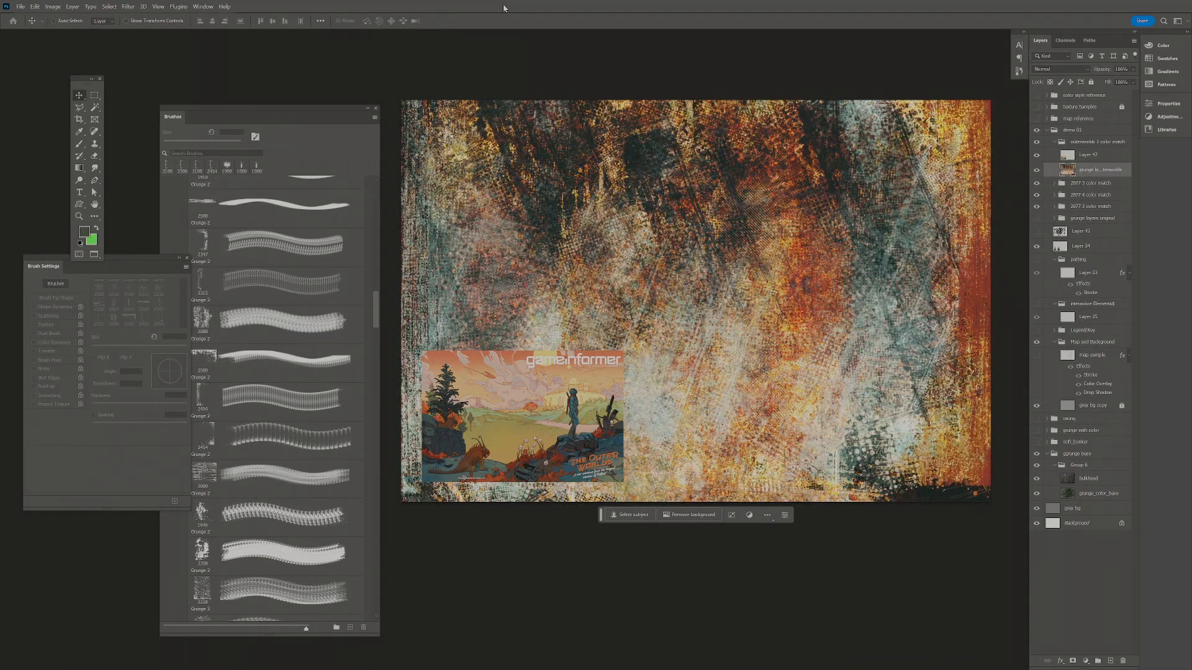
{"action": "key", "text": "ctrl+z"}
{"action": "key", "text": "ctrl+shift+z"}
{"action": "key", "text": "ctrl+z"}
{"action": "key", "text": "ctrl+shift+z"}
- Collapse the outerworlds 1 color match group and compare it with the 2077 3 and 2077 4 groups by toggling their visibility
{"action": "left_click", "coordinate": [1053, 143]}
{"action": "left_click_drag", "start_coordinate": [1044, 142], "coordinate": [1037, 165]}
{"action": "left_click", "coordinate": [1037, 177]}
{"action": "left_click", "coordinate": [1036, 177]}
{"action": "left_click", "coordinate": [1035, 167]}
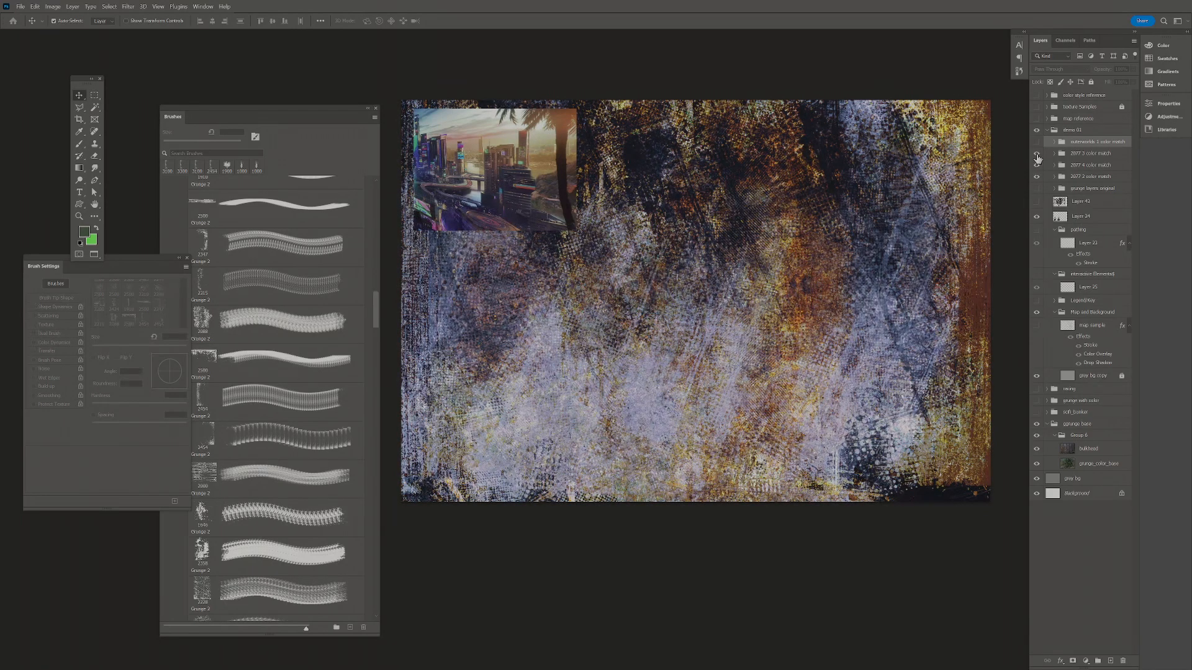
{"action": "left_click", "coordinate": [1036, 153]}
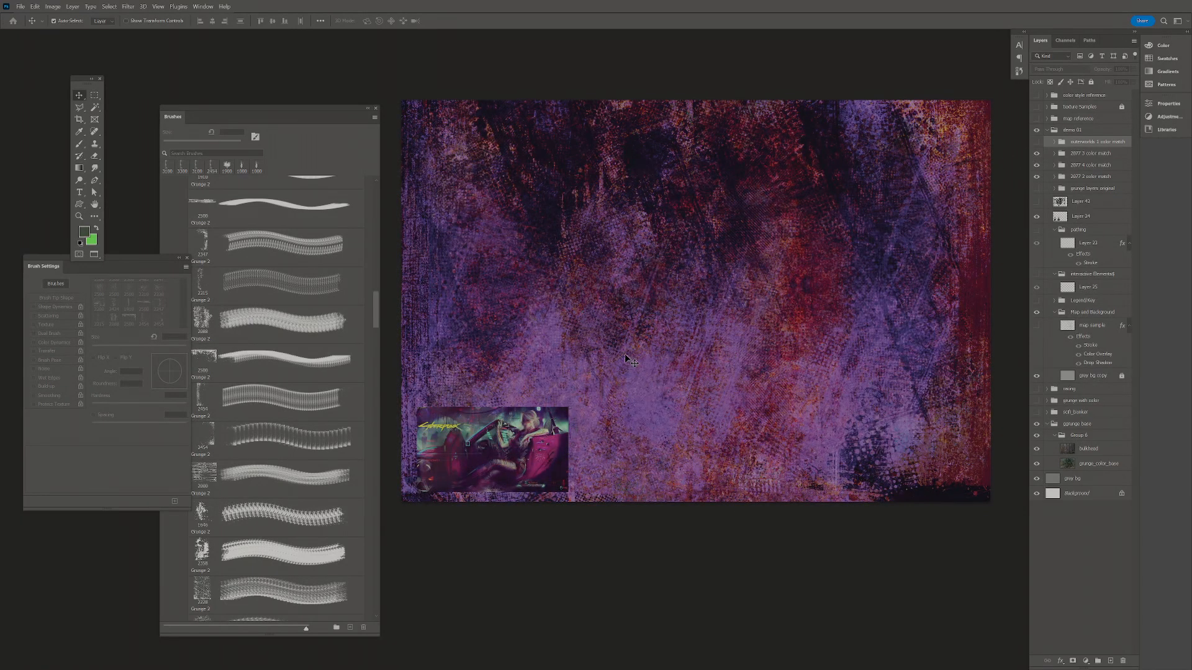
{"action": "left_click", "coordinate": [1040, 150]}
{"action": "left_click", "coordinate": [1037, 144]}
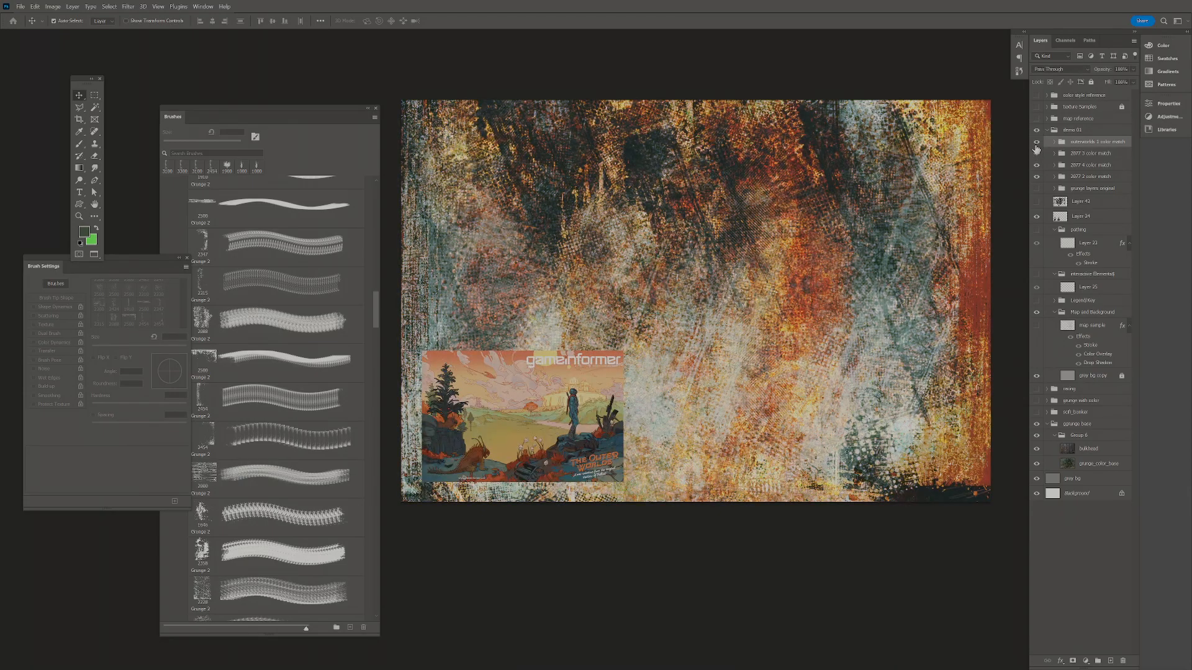
- Hide the outerworlds 1 group and compare the 2077 4 and 2077 2 color match groups, leaving both hidden
{"action": "left_click", "coordinate": [1036, 144]}
{"action": "left_click", "coordinate": [1037, 154]}
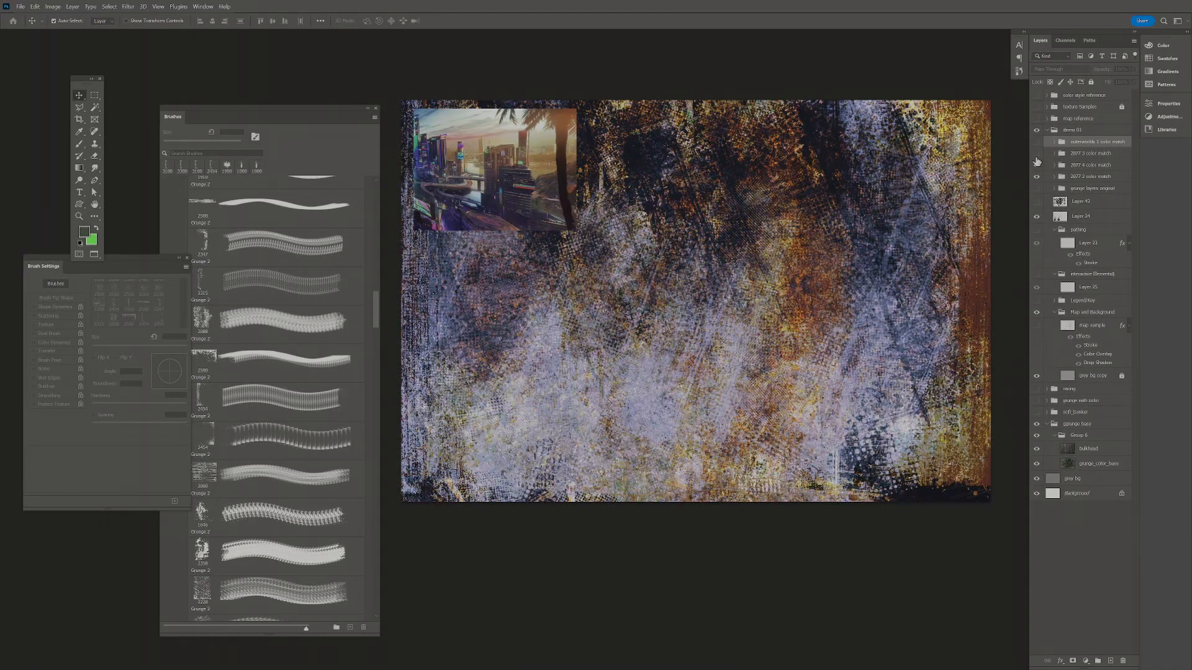
{"action": "left_click", "coordinate": [1036, 177]}
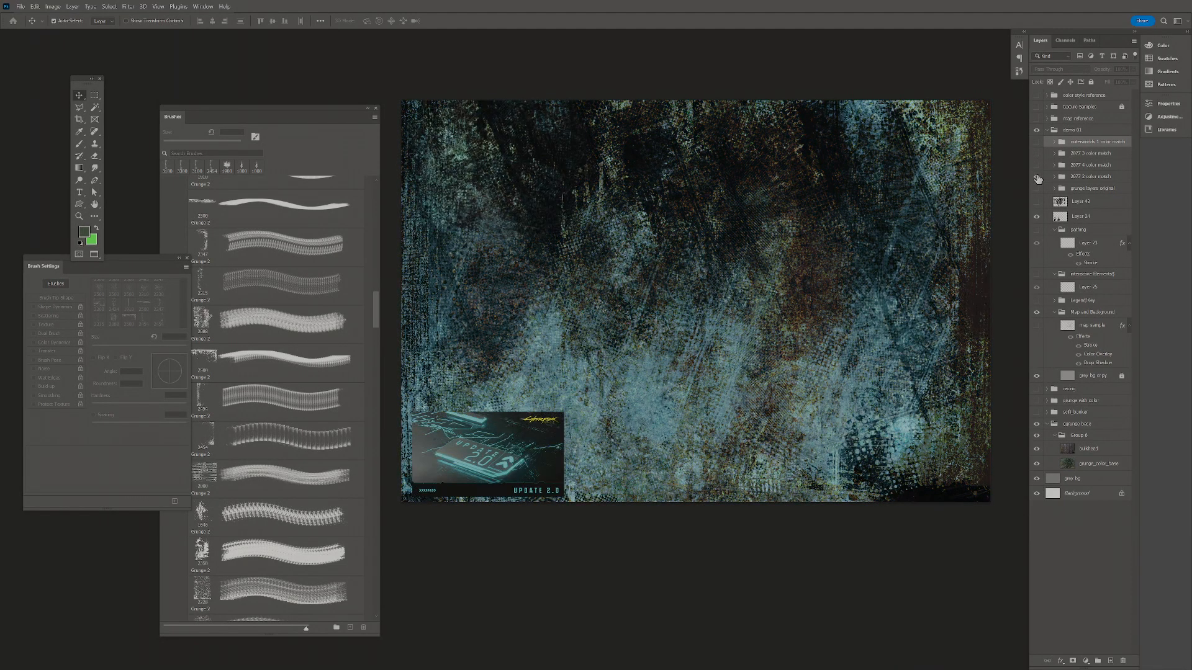
{"action": "left_click", "coordinate": [1036, 166]}
{"action": "left_click", "coordinate": [1036, 177]}
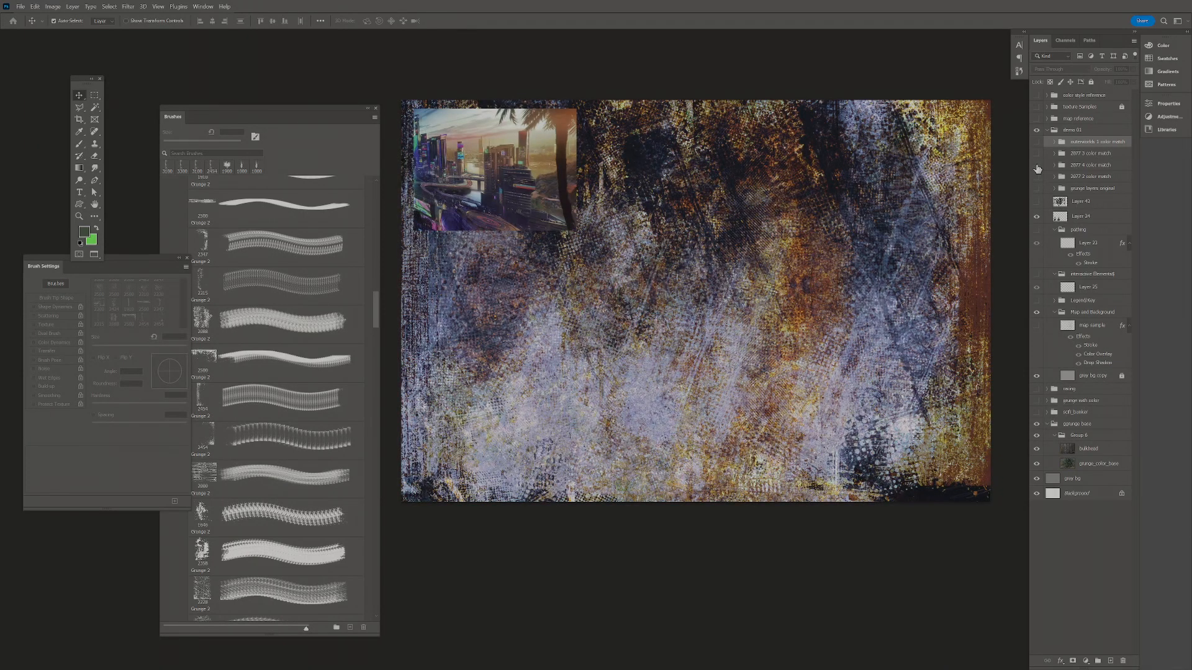
{"action": "left_click", "coordinate": [1036, 166]}
- Show the grunge layers original group to view the unmatched texture, and turn all four color match groups back on
{"action": "left_click", "coordinate": [1038, 188]}
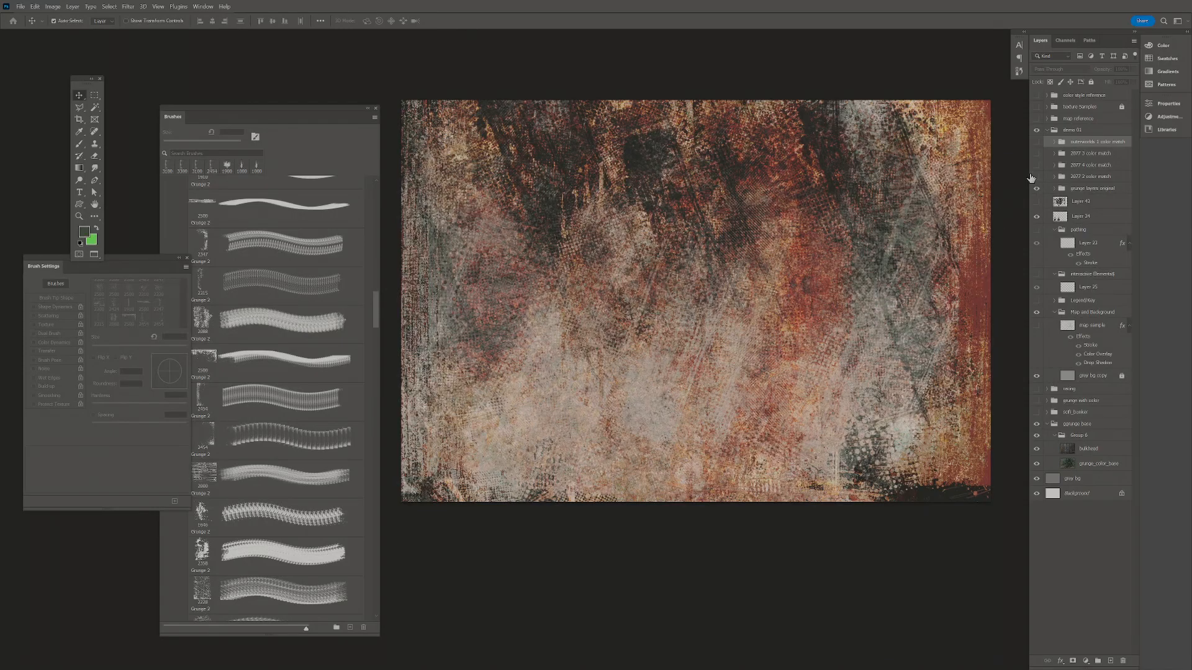
{"action": "left_click_drag", "start_coordinate": [1037, 142], "coordinate": [1036, 178]}
{"action": "scroll", "coordinate": [871, 299], "scroll_direction": "up", "scroll_amount": 3}
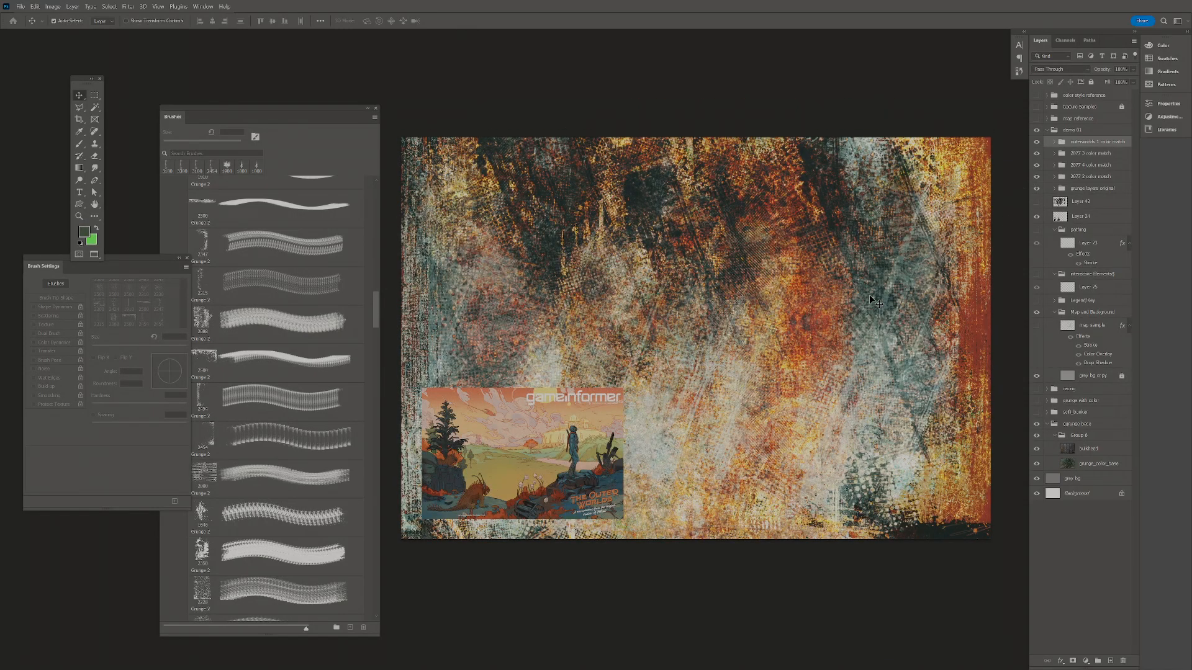